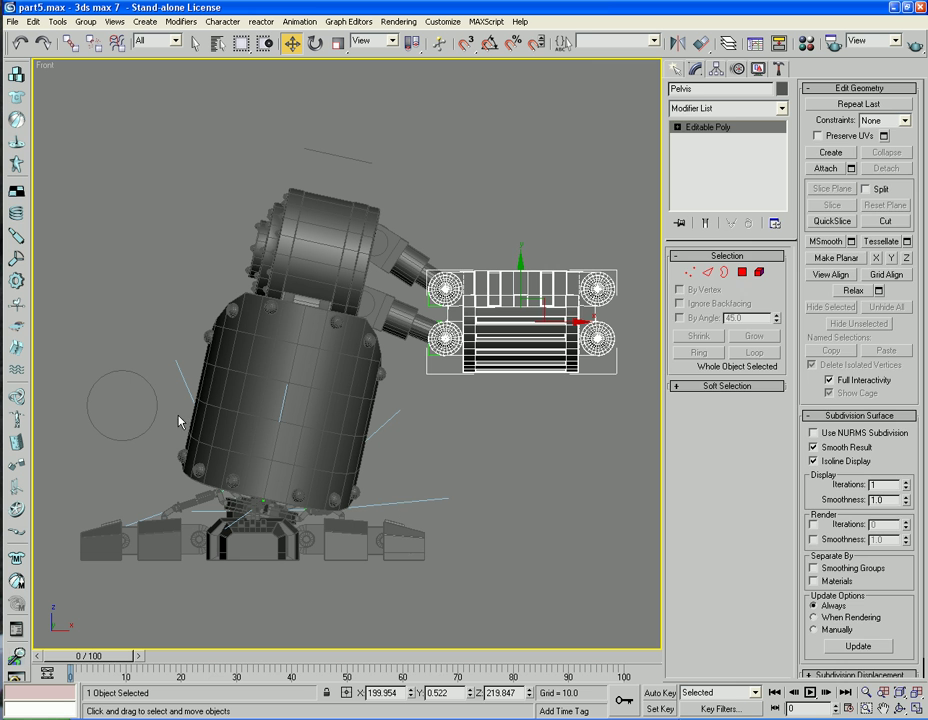
Examine the robot leg and the pelvis block from several angles in the perspective view
left_click(151, 385)
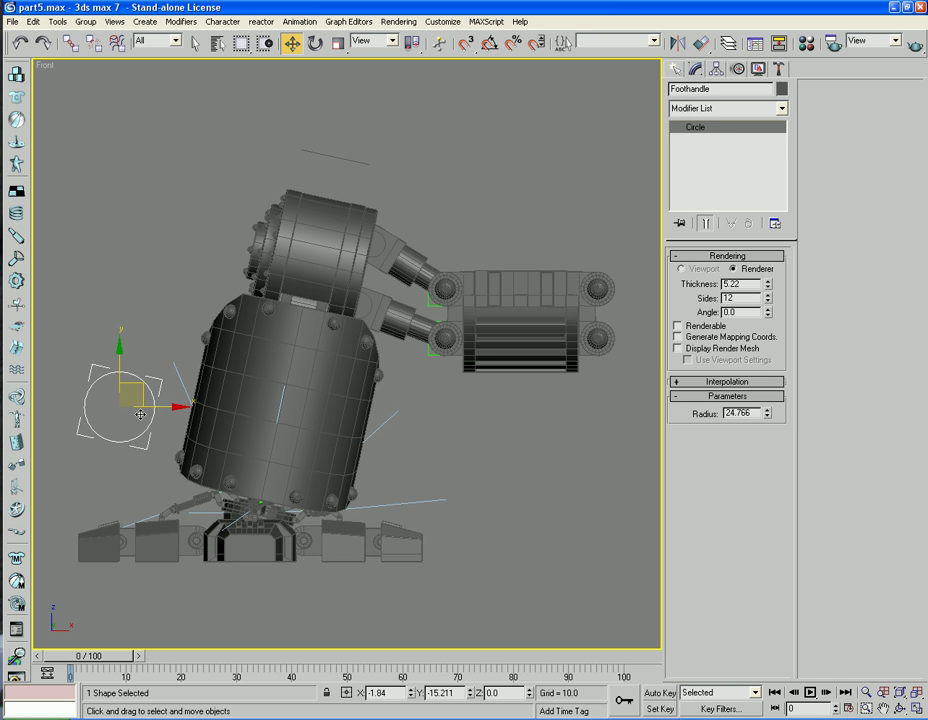
middle_click_drag(141, 414, 345, 421, "alt")
key("p")
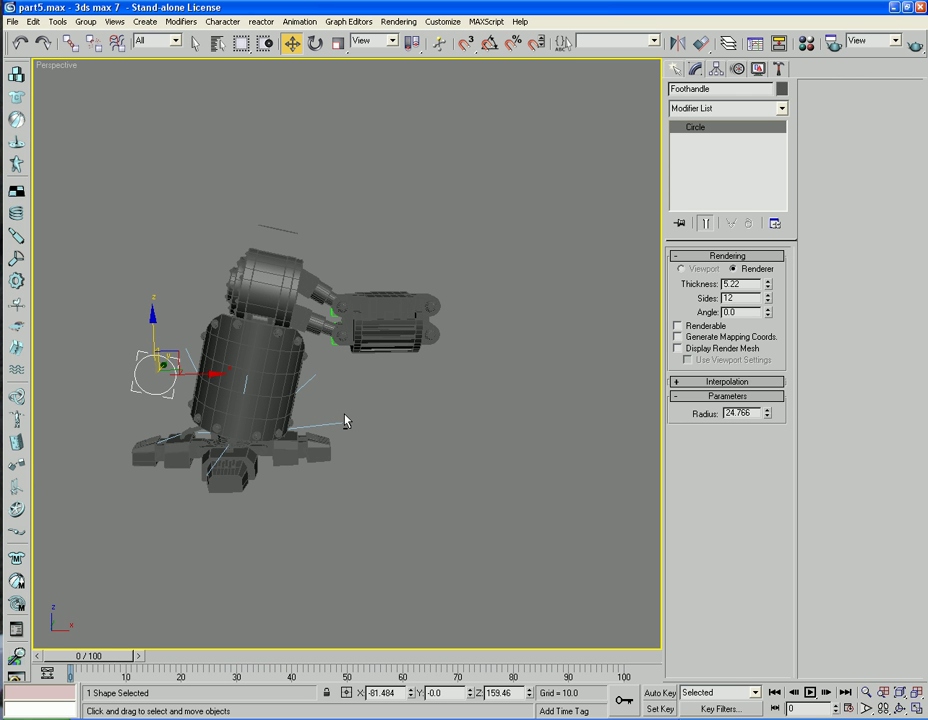
middle_click_drag(451, 426, 414, 435, "alt")
scroll(415, 436, "up", 5)
scroll(412, 390, "down", 5)
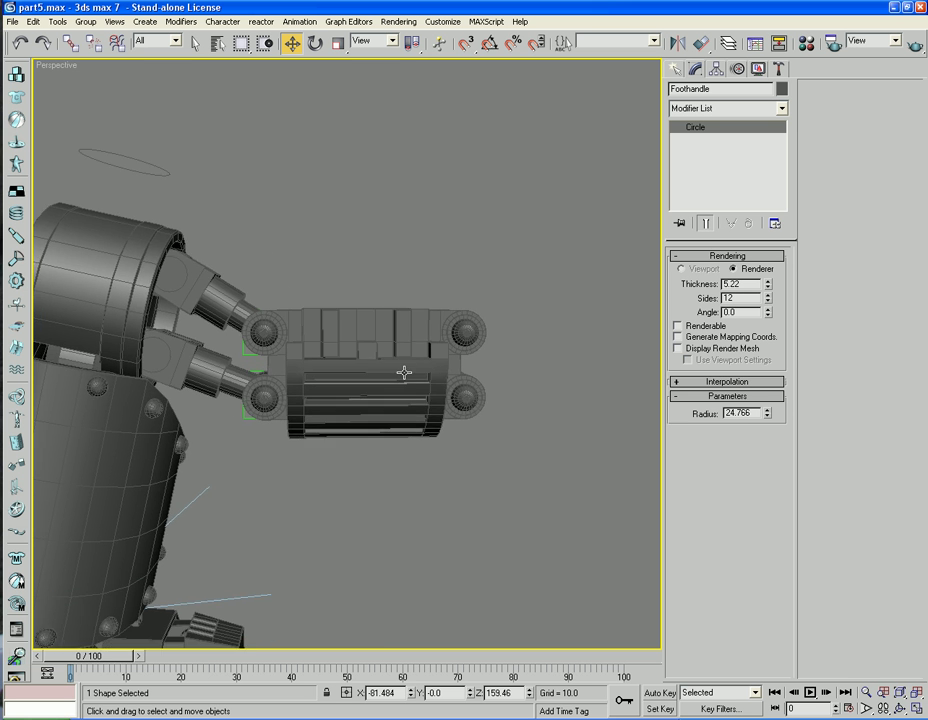
middle_click_drag(411, 385, 444, 384, "alt")
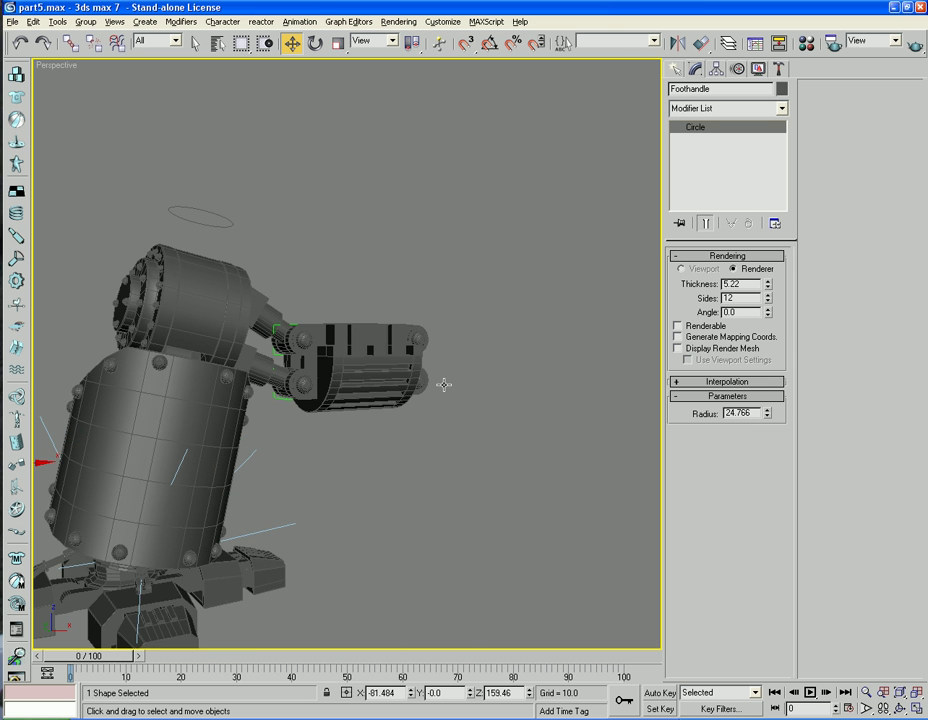
middle_click_drag(348, 371, 327, 377, "alt")
scroll(338, 375, "up", 5)
Connect the horizontal edges spanning the middle of the Pelvis object to add a vertical edge loop through its centre
left_click(361, 353)
scroll(361, 353, "down", 6)
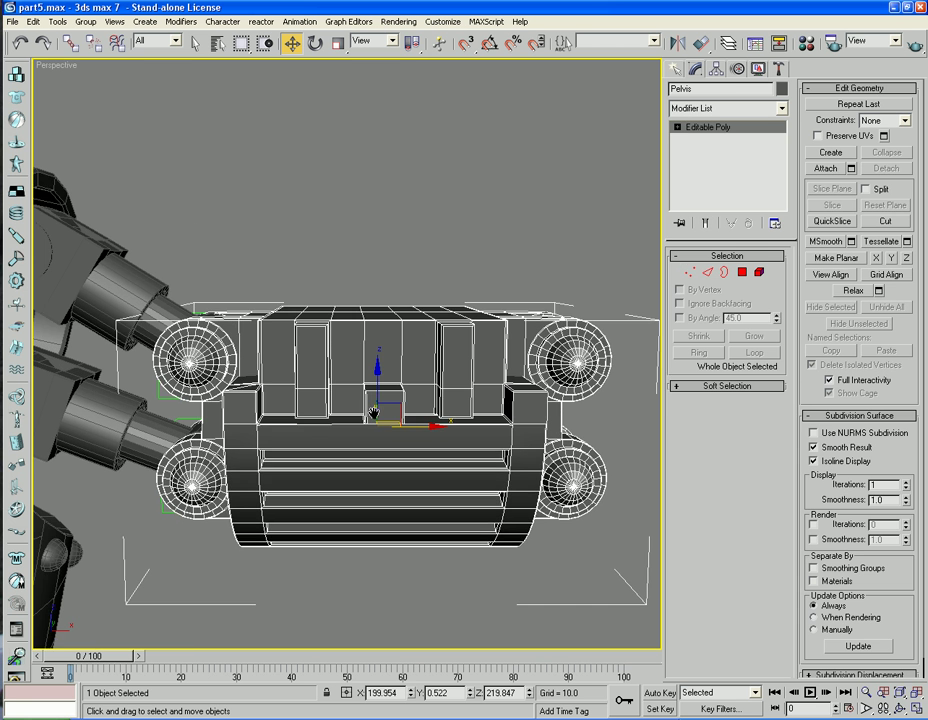
key("f")
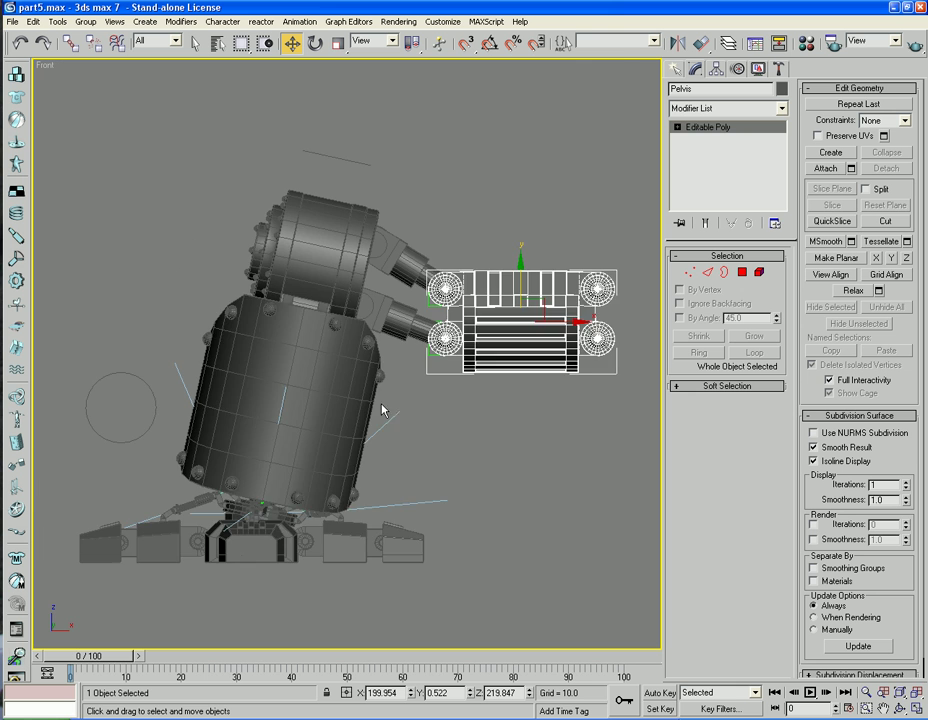
scroll(410, 425, "up", 2)
middle_click_drag(348, 429, 377, 427)
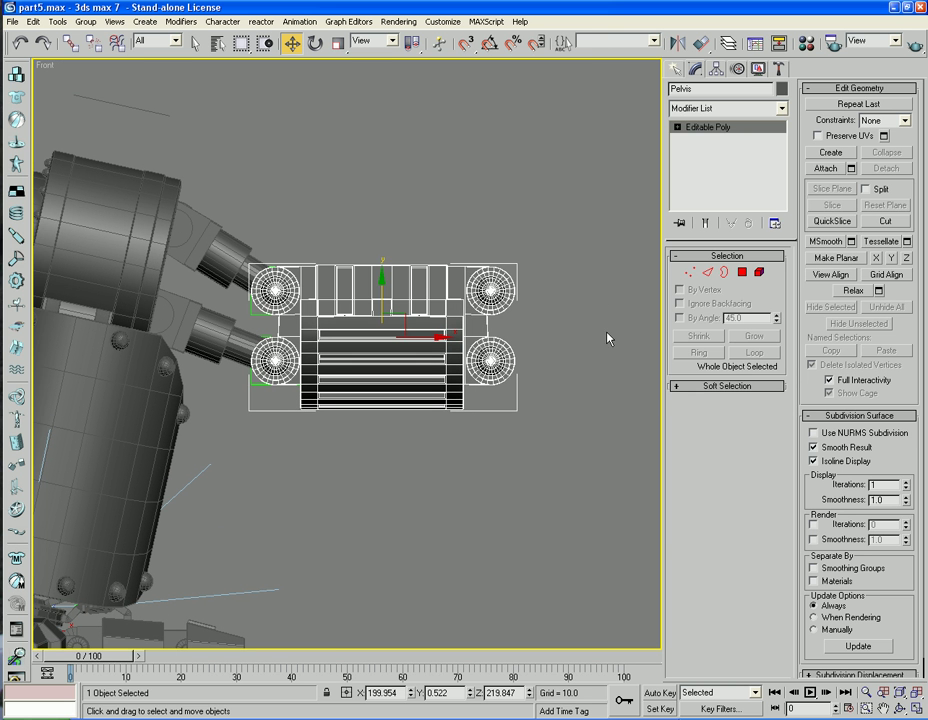
left_click(707, 272)
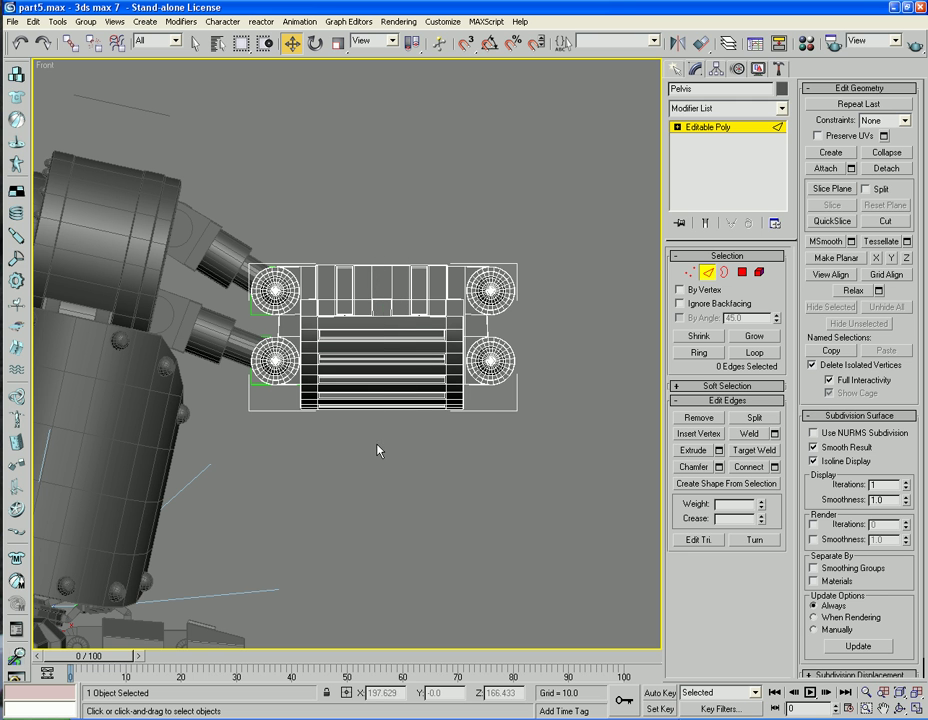
left_click_drag(312, 320, 481, 409)
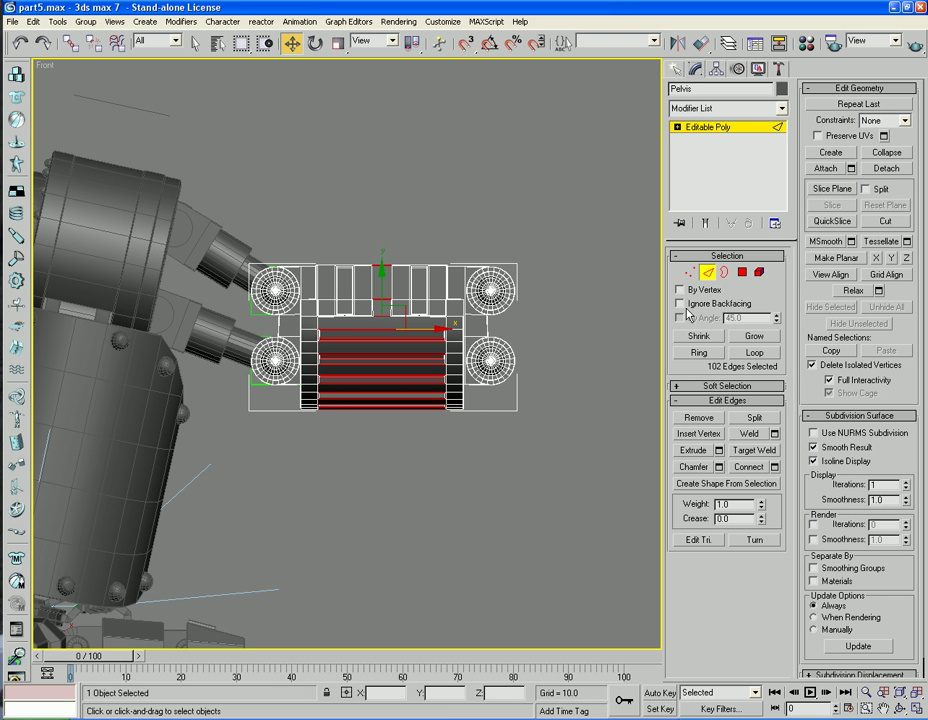
left_click(749, 467)
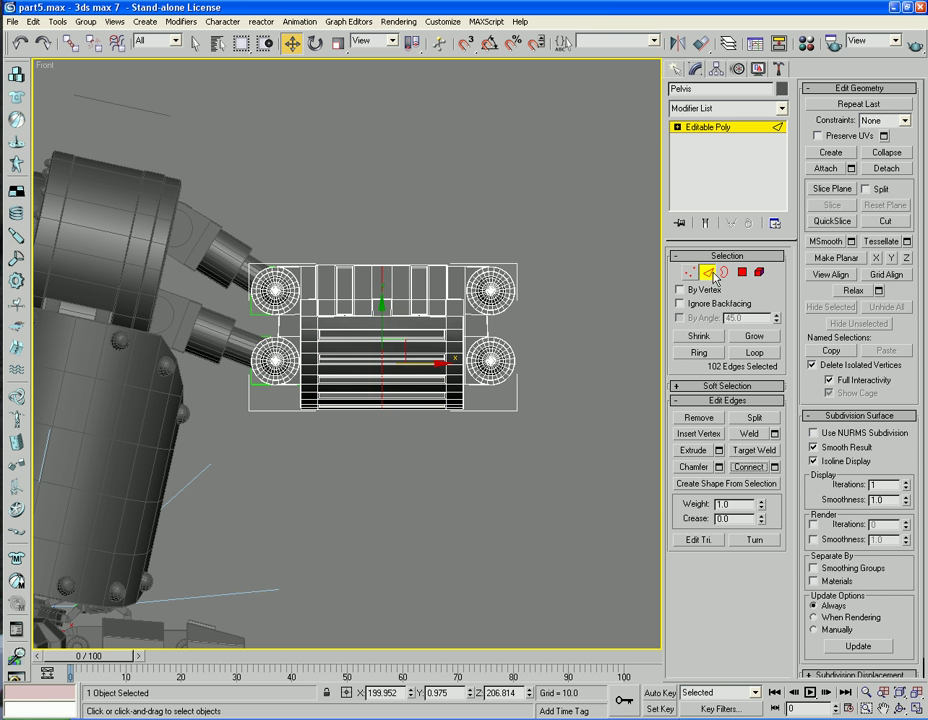
Delete the polygons of the Pelvis half beyond the new centre line, on the side away from the leg
left_click(742, 272)
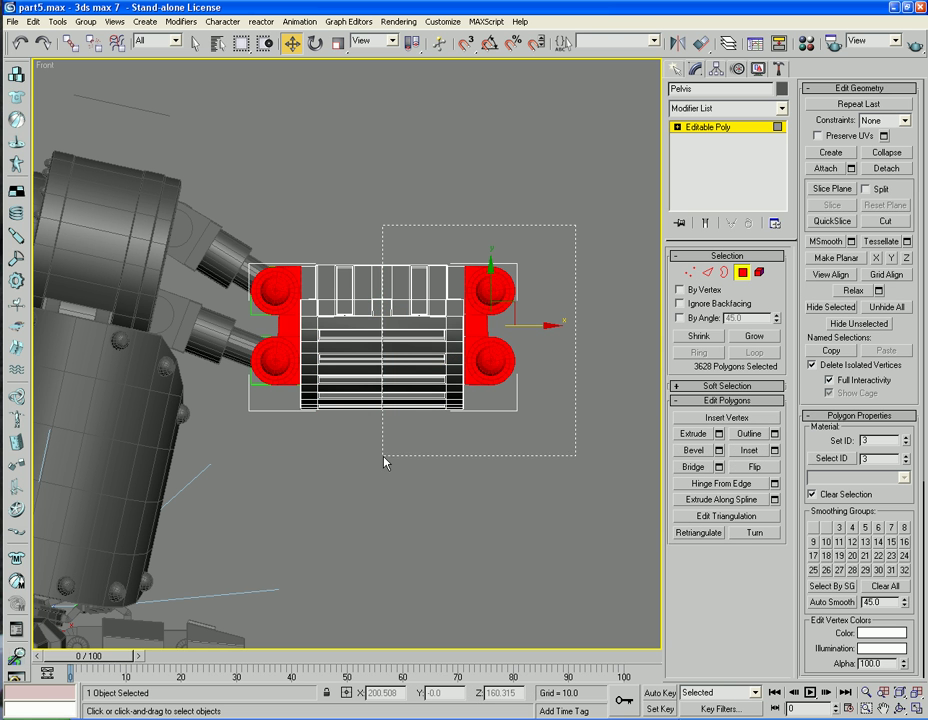
left_click_drag(384, 461, 388, 465)
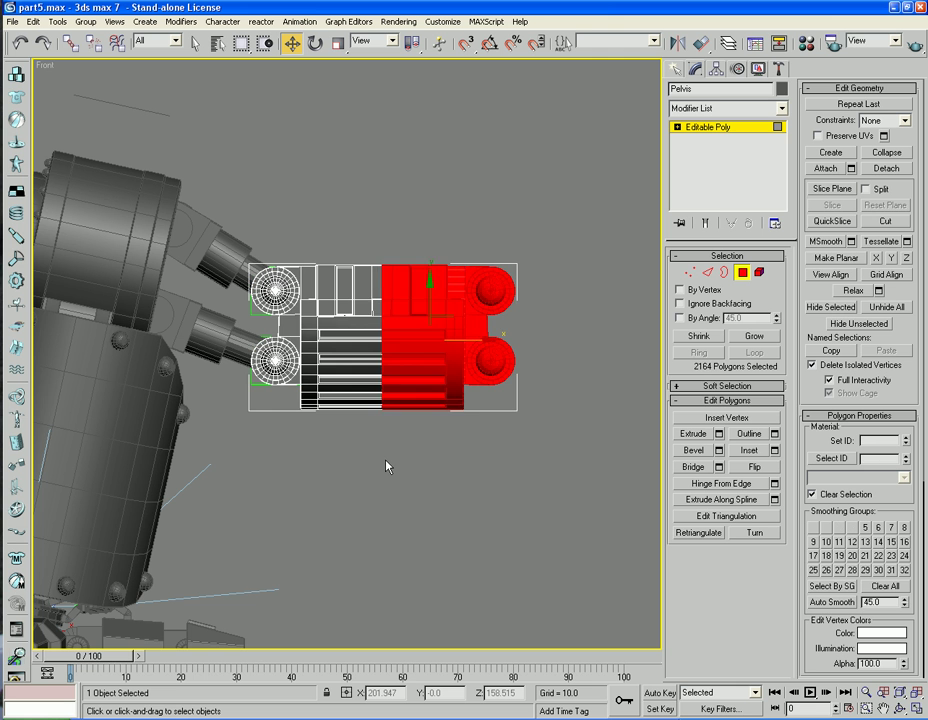
key("Delete")
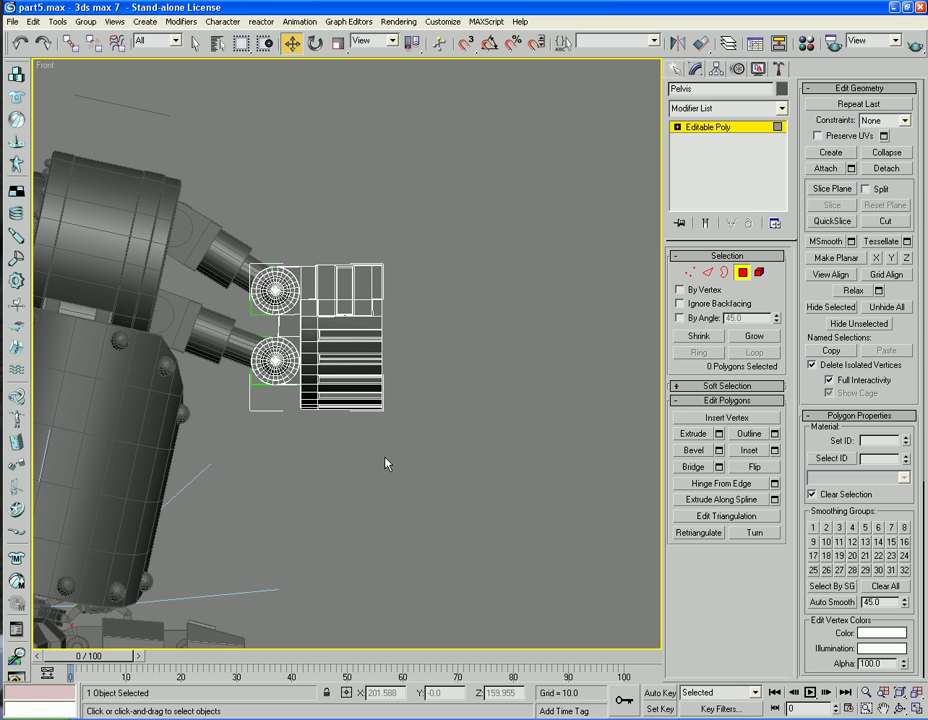
Detach all remaining Pelvis polygons except the outer joint bracket with its round caps as a separate object named pelvis_inner
scroll(377, 450, "up", 6)
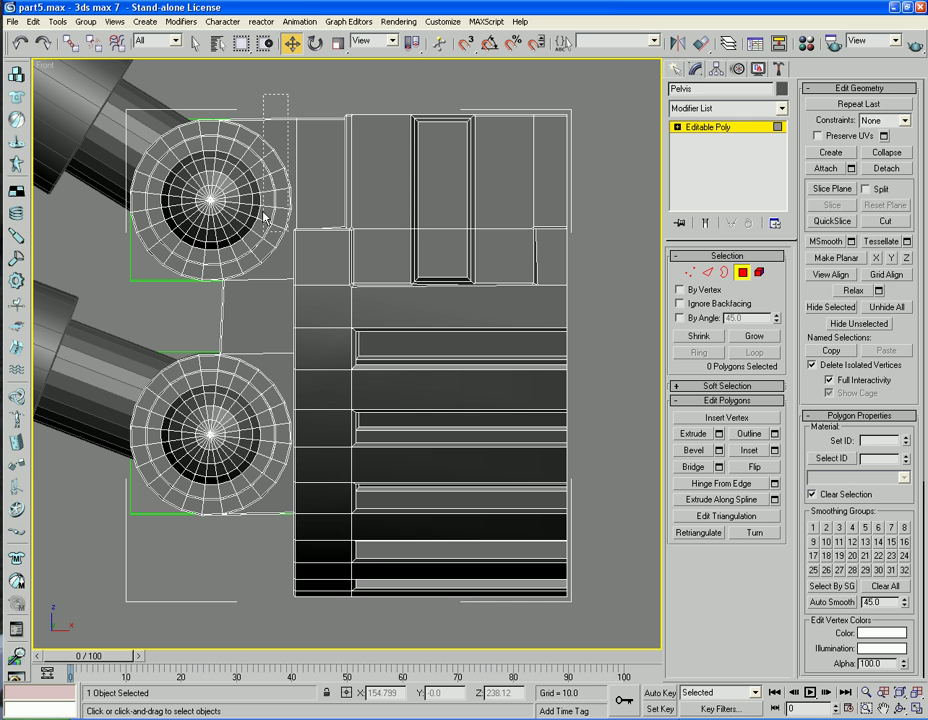
left_click_drag(293, 104, 124, 555)
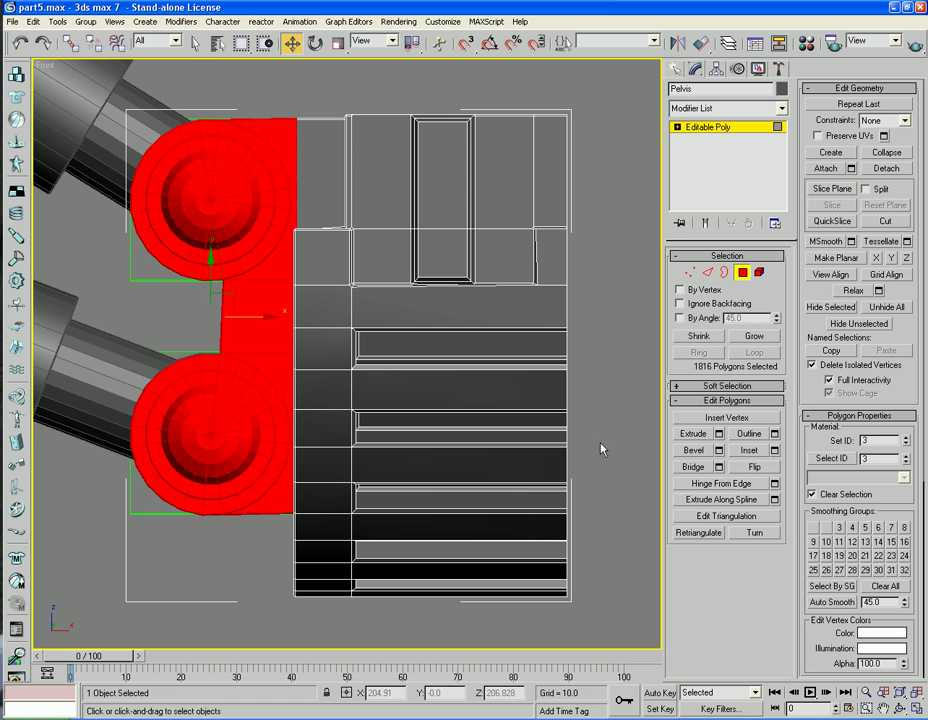
left_click(85, 21)
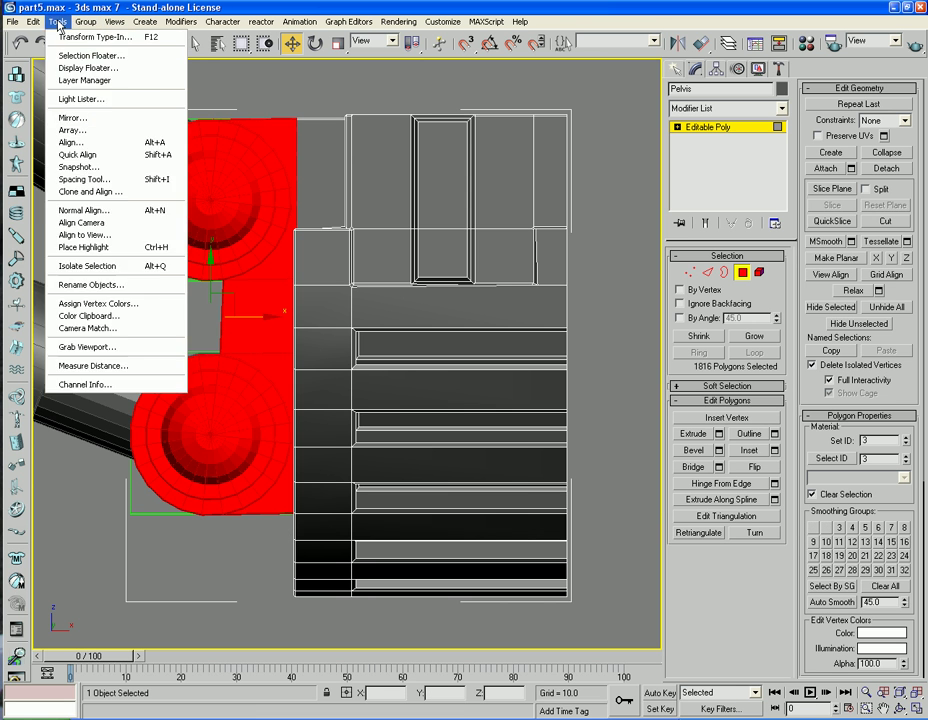
mouse_move(33, 22)
left_click(41, 154)
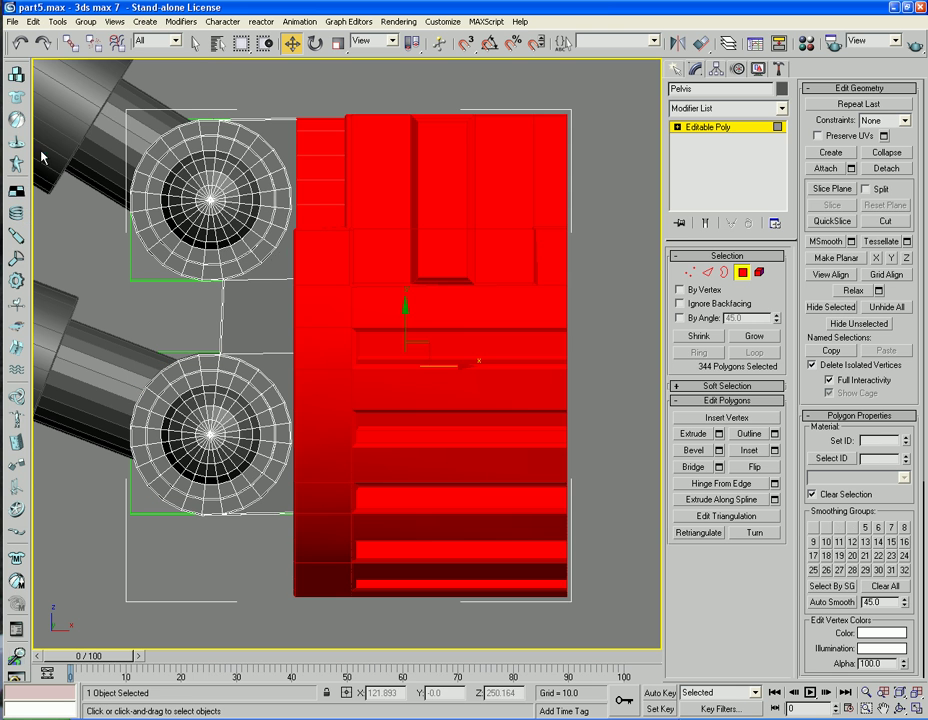
left_click(887, 168)
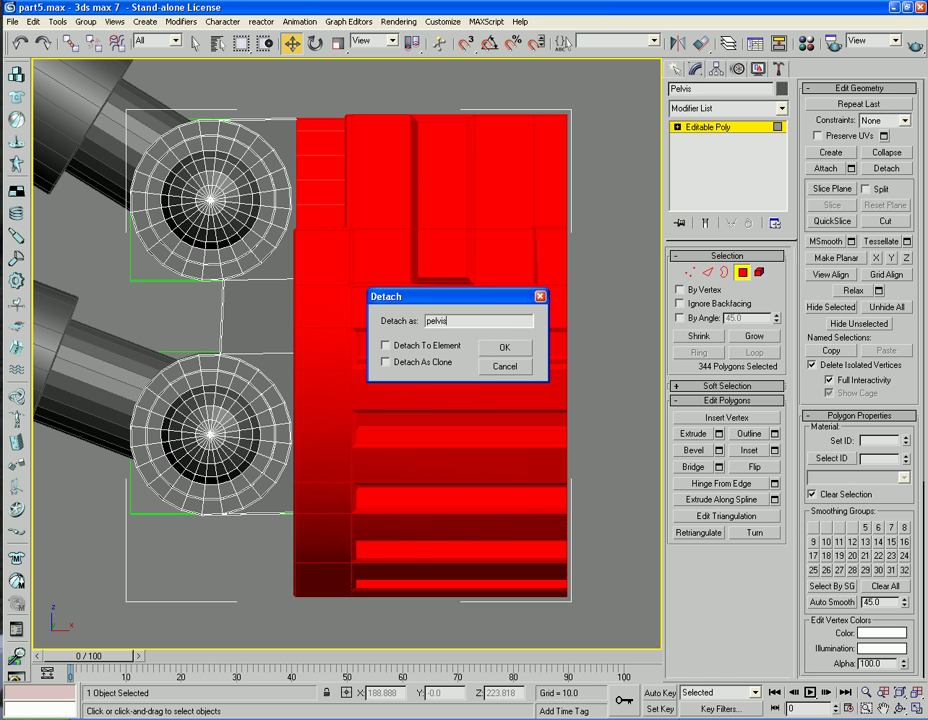
left_click(500, 346)
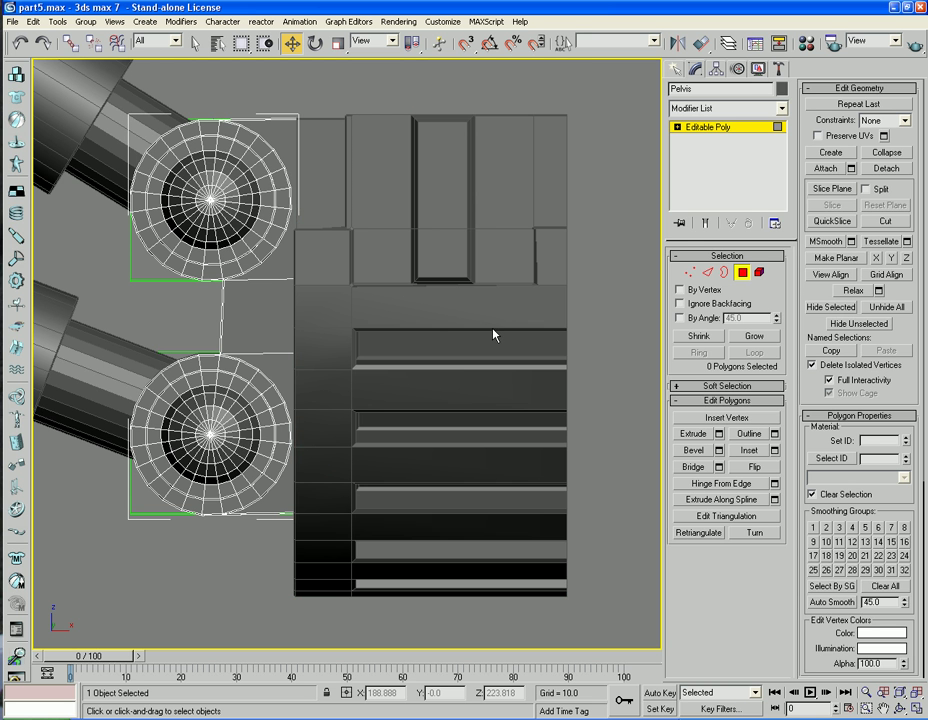
Leave polygon editing and shift pelvis_inner away from the joint bracket along X to about 202.6
left_click(742, 272)
left_click(615, 255)
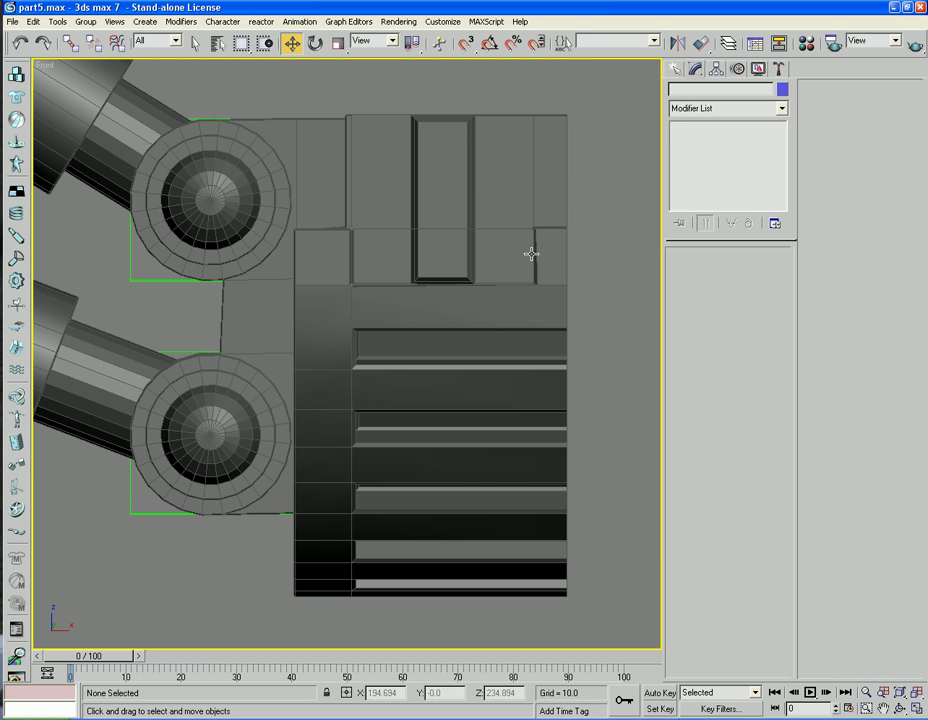
left_click(532, 252)
left_click_drag(603, 352, 621, 366)
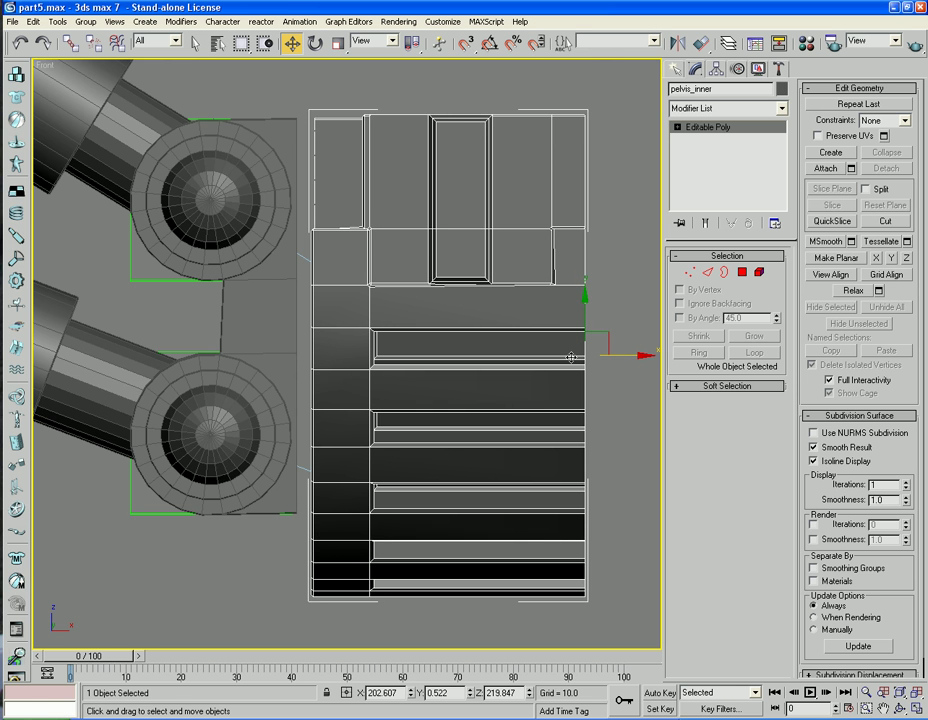
Hide everything except pelvis_inner, the joint bracket and the two connecting piston arms
key("p")
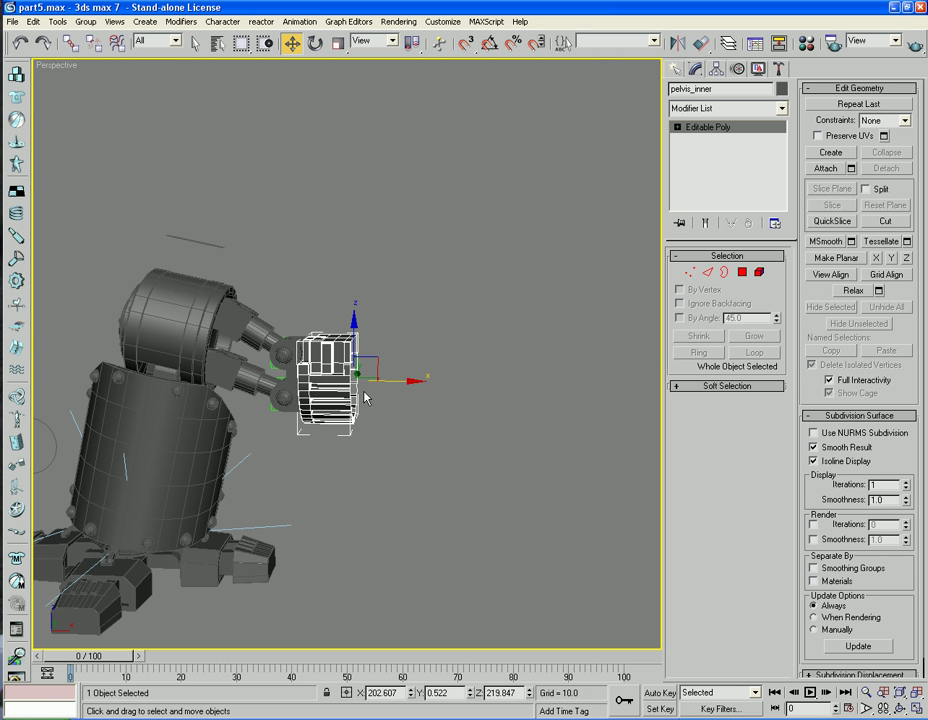
middle_click_drag(349, 345, 432, 254)
left_click_drag(286, 401, 286, 401)
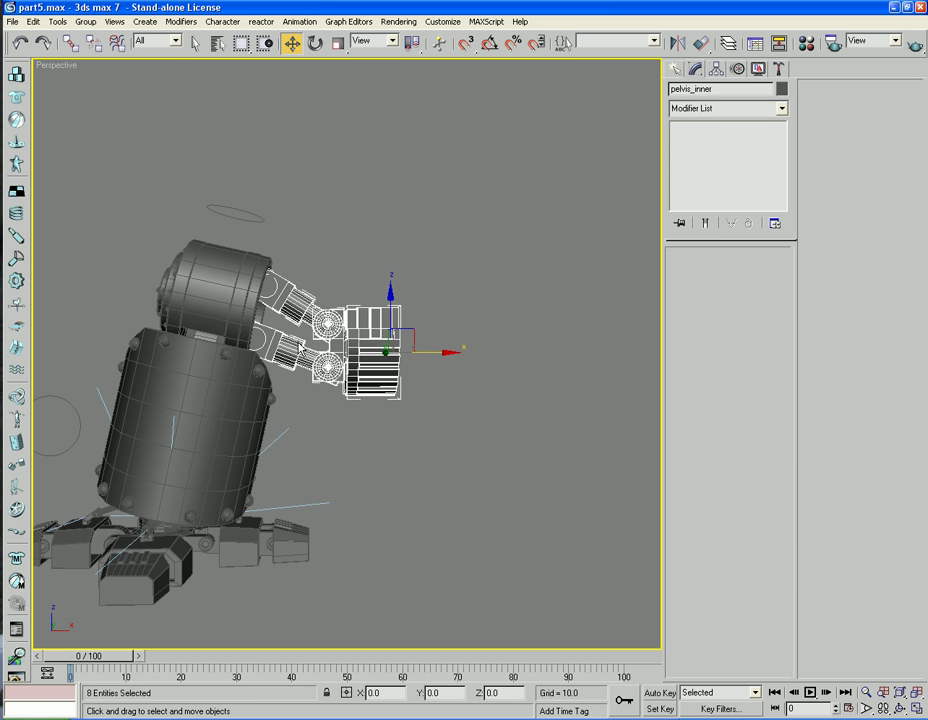
right_click(298, 304)
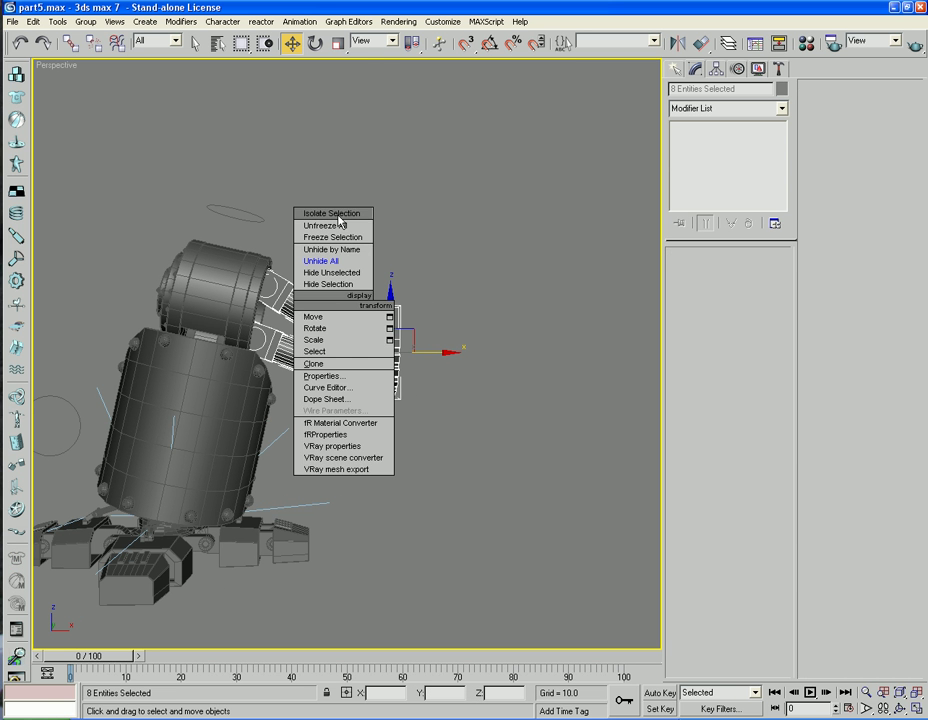
left_click(345, 272)
left_click(505, 427)
key("F3")
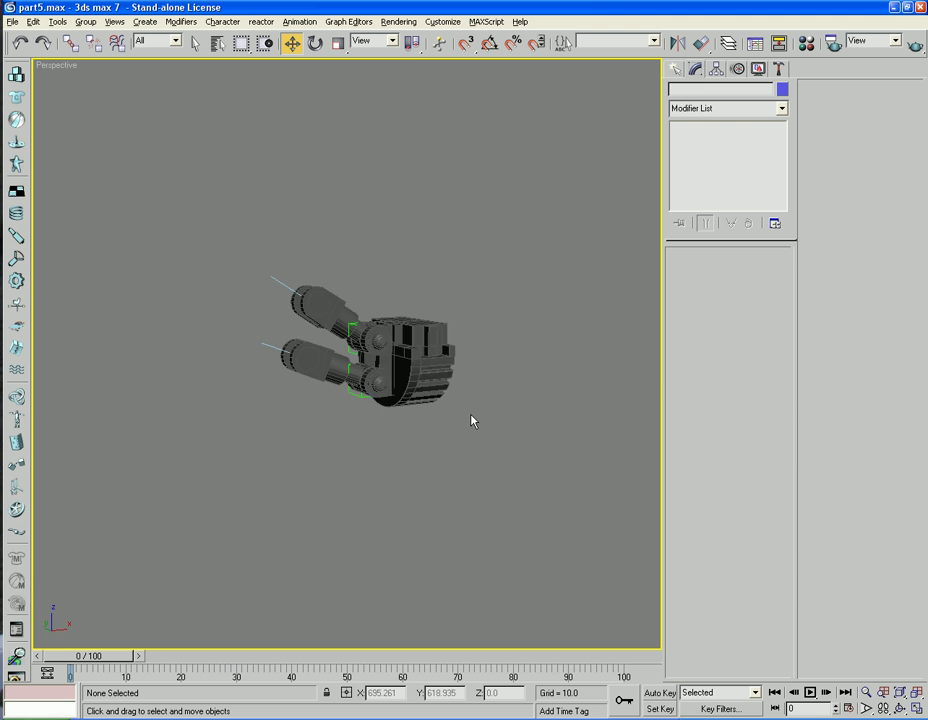
Move pelvis_inner farther from the joint bracket along X, to about 226.8
middle_click_drag(472, 420, 484, 412, "alt")
scroll(484, 412, "up", 5)
middle_click_drag(415, 370, 396, 375, "alt")
left_click(384, 397)
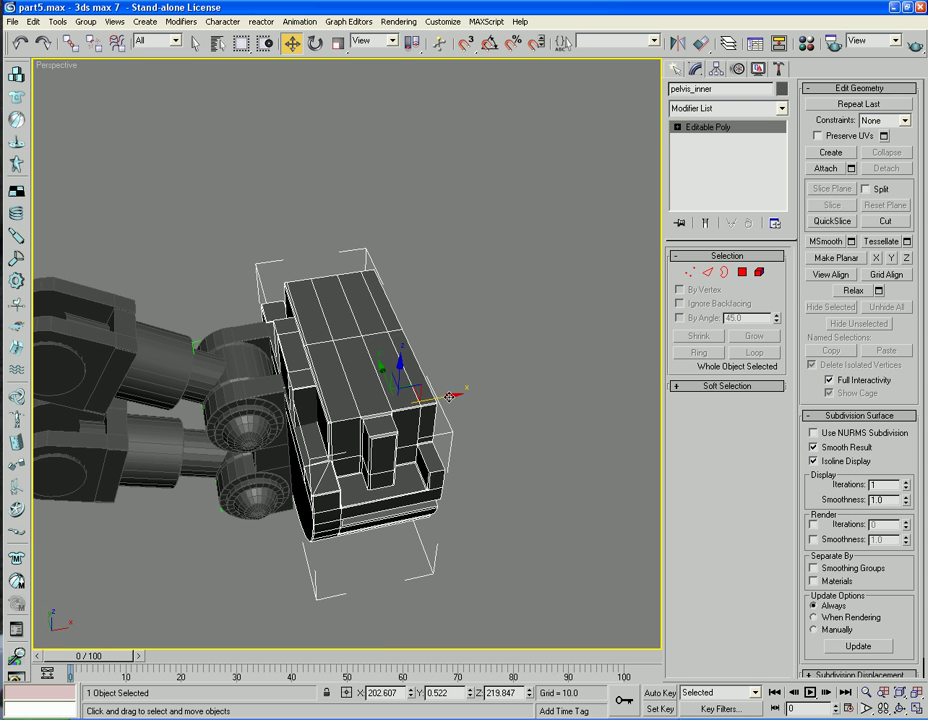
left_click_drag(449, 397, 481, 397)
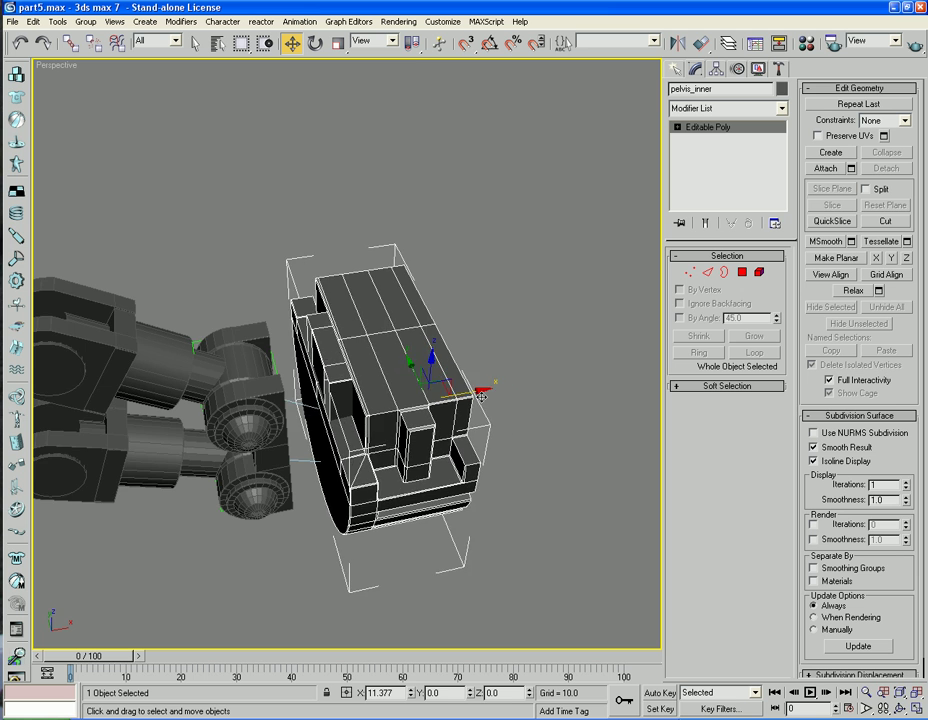
middle_click_drag(481, 397, 341, 311, "alt")
left_click_drag(438, 331, 469, 341)
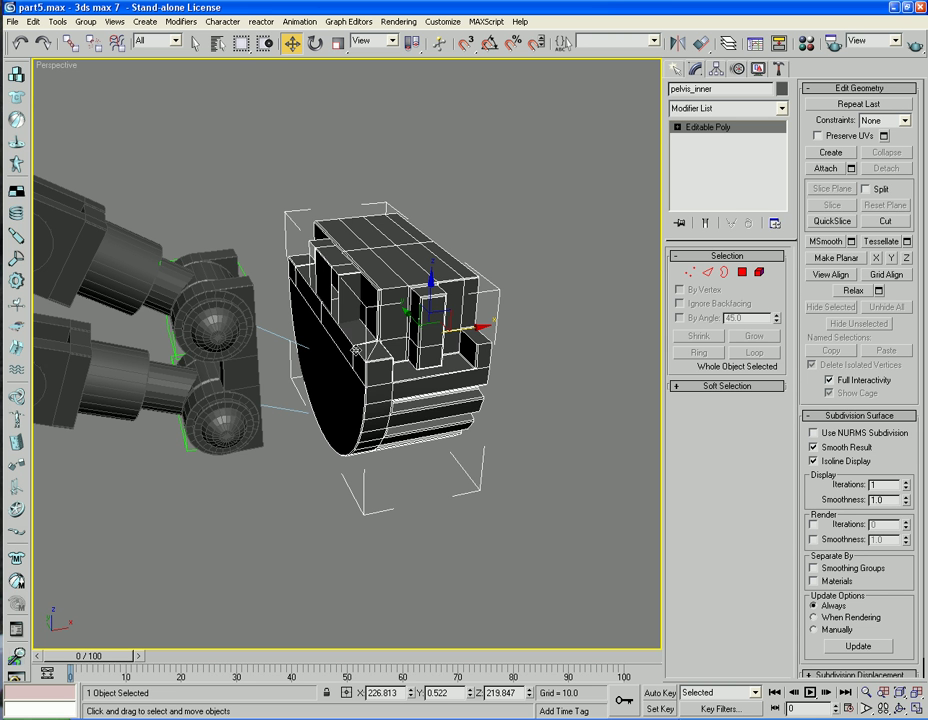
Delete all polygons of the raised block protruding from pelvis_inner's upper side that faces the joint bracket
middle_click_drag(356, 349, 265, 408, "alt")
scroll(265, 408, "up", 5)
middle_click_drag(400, 412, 400, 380, "alt")
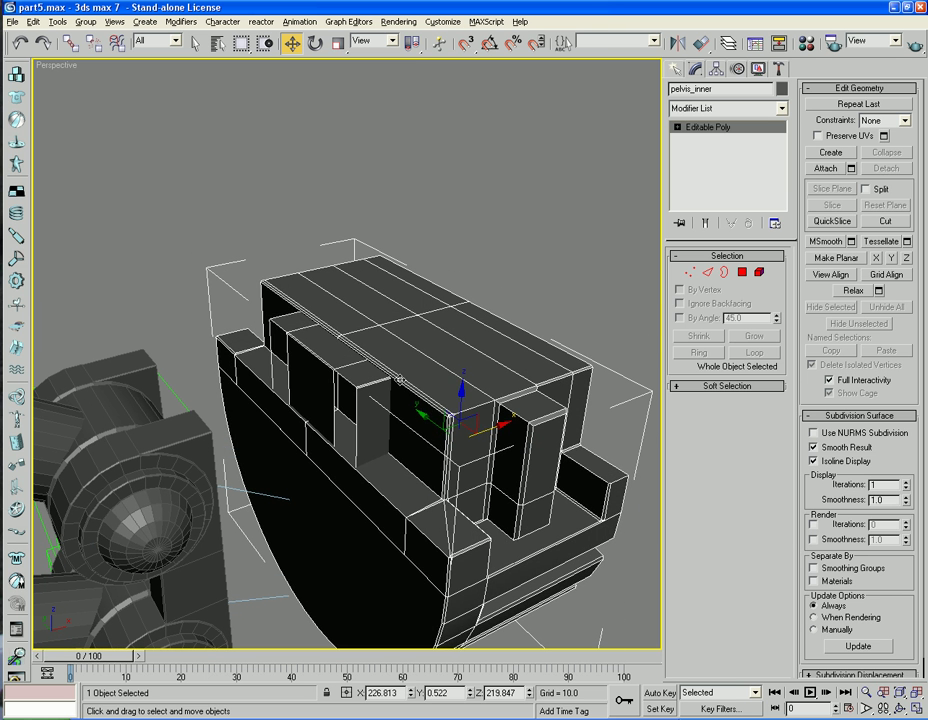
left_click(742, 272)
left_click(366, 400)
left_click(352, 360, "ctrl")
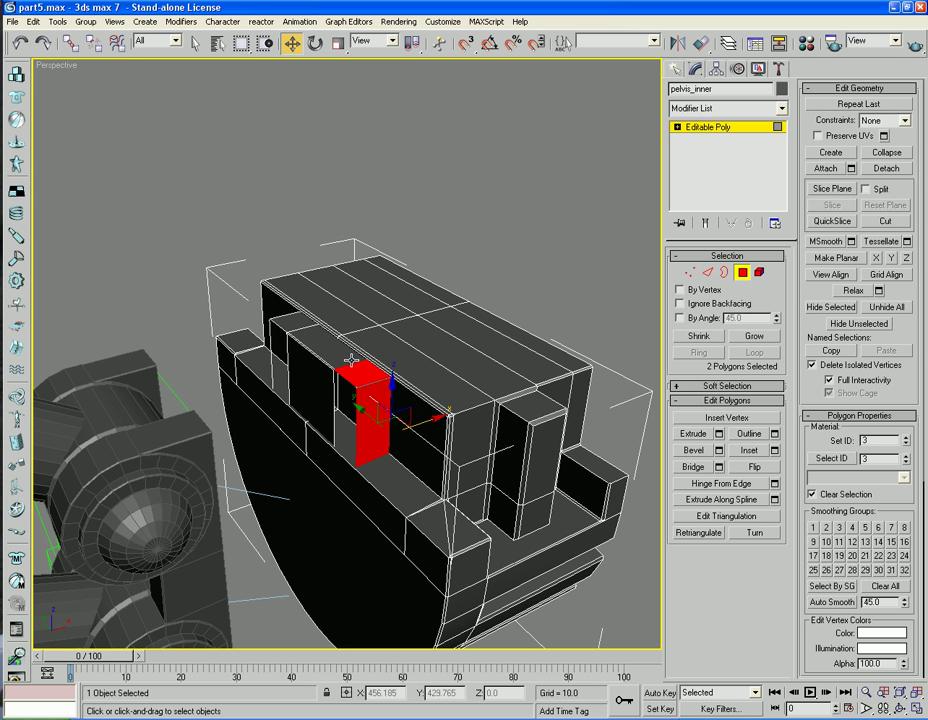
left_click(300, 354, "ctrl")
left_click(313, 381, "ctrl")
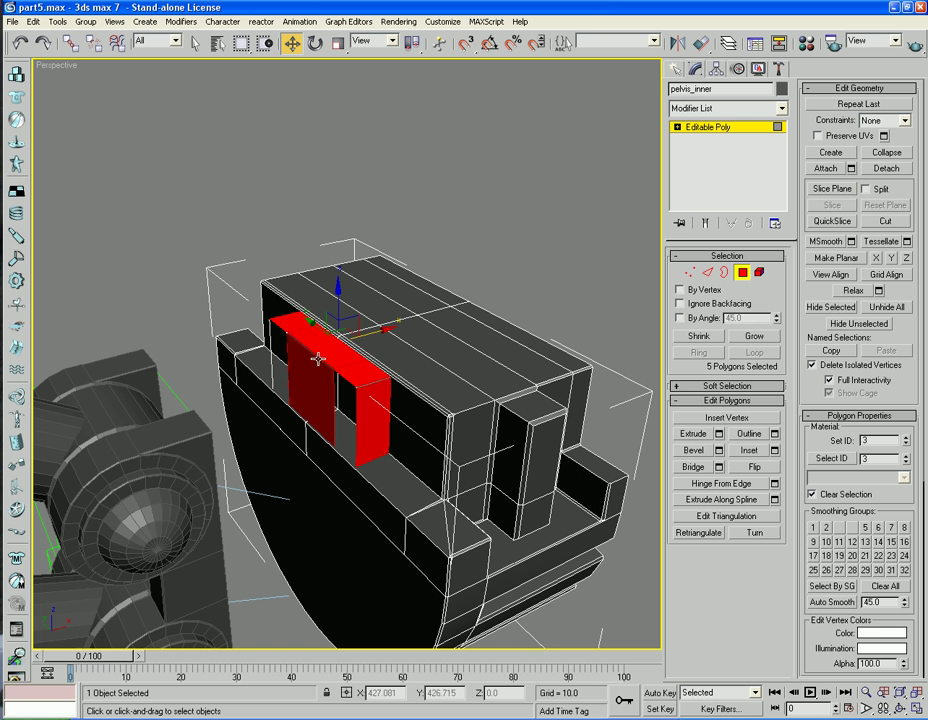
left_click(317, 357, "ctrl")
left_click(298, 338, "ctrl")
left_click(323, 353, "ctrl")
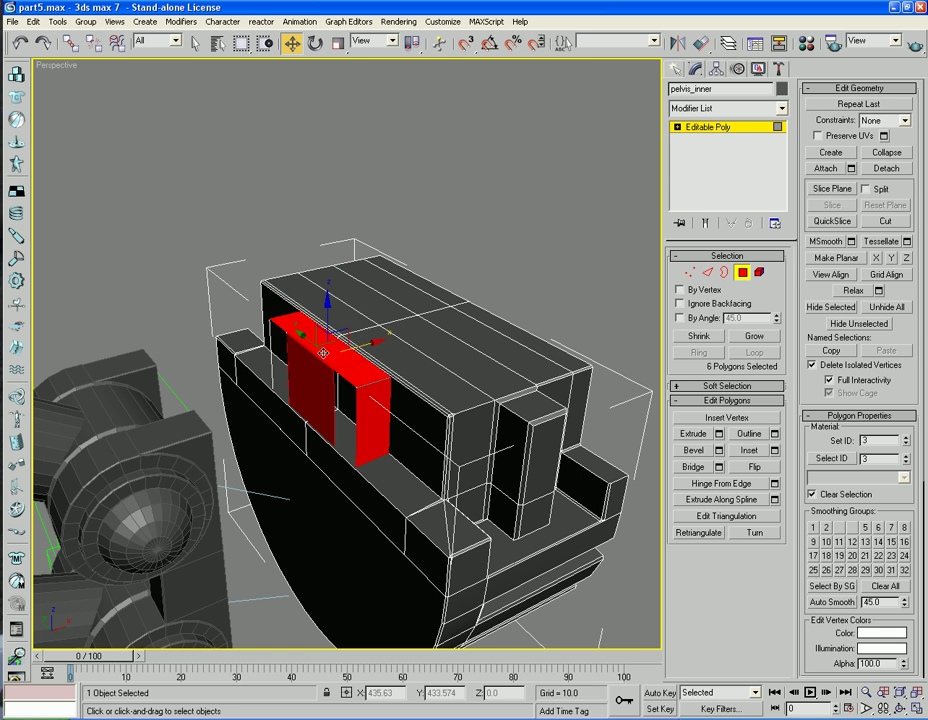
middle_click_drag(276, 365, 401, 369, "alt")
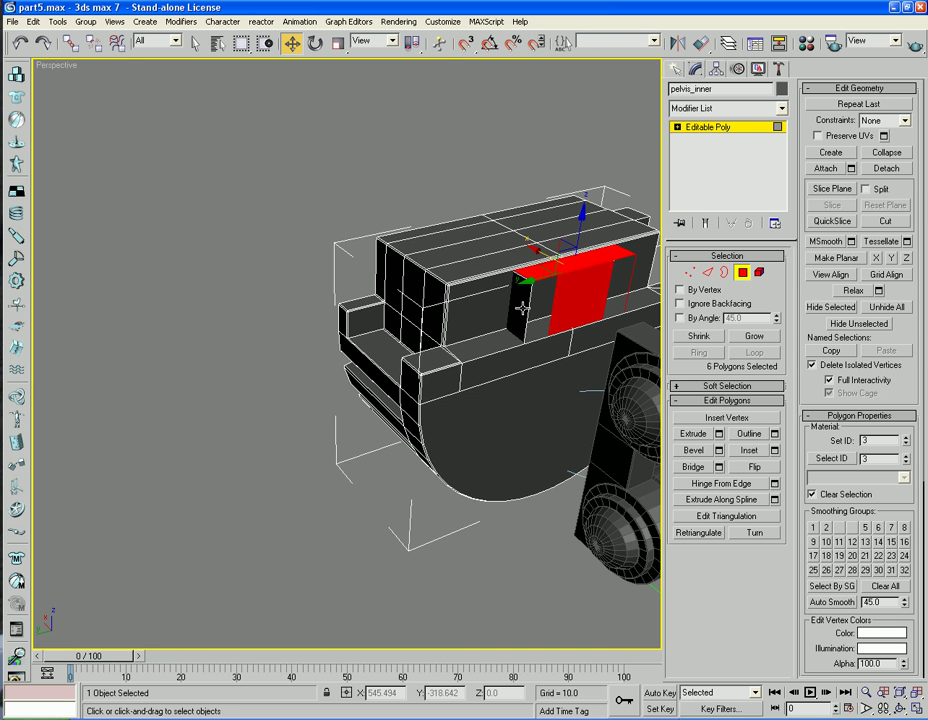
left_click(522, 308, "ctrl")
middle_click_drag(563, 295, 545, 333)
scroll(542, 334, "up", 3)
middle_click_drag(602, 261, 379, 444)
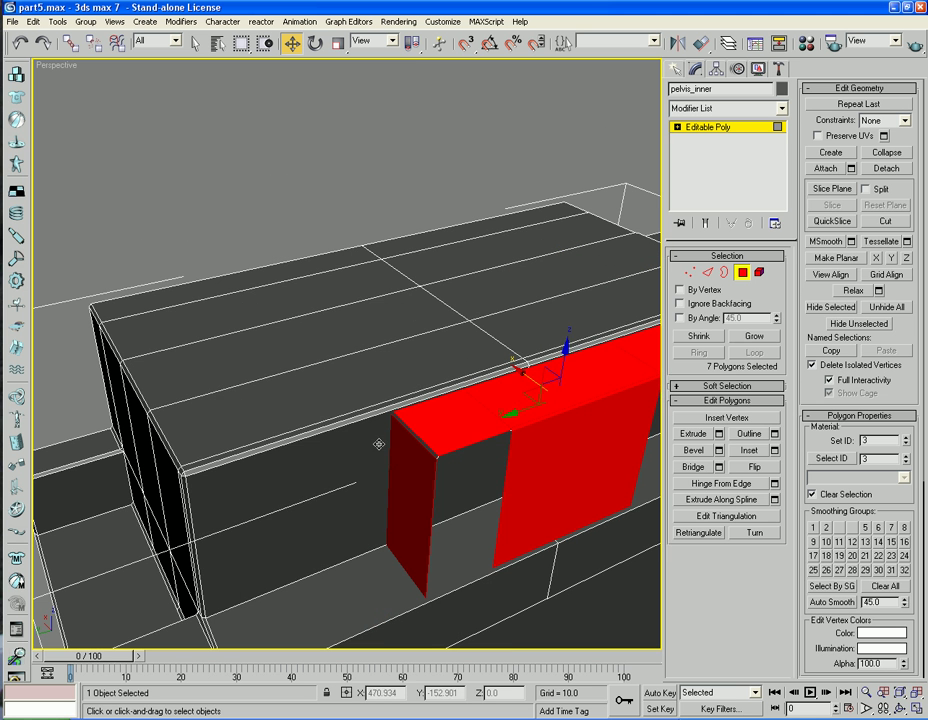
left_click(412, 436, "ctrl")
key("Delete")
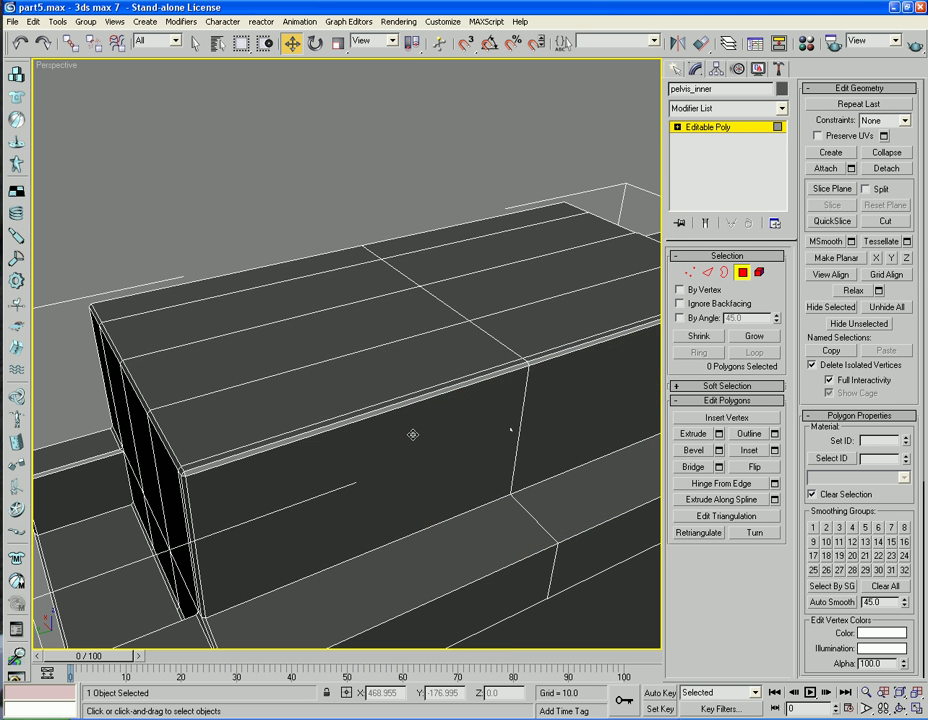
Delete the two stray polygons left floating beside the tall block of pelvis_inner
middle_click_drag(560, 449, 369, 418, "alt")
scroll(433, 431, "down", 4)
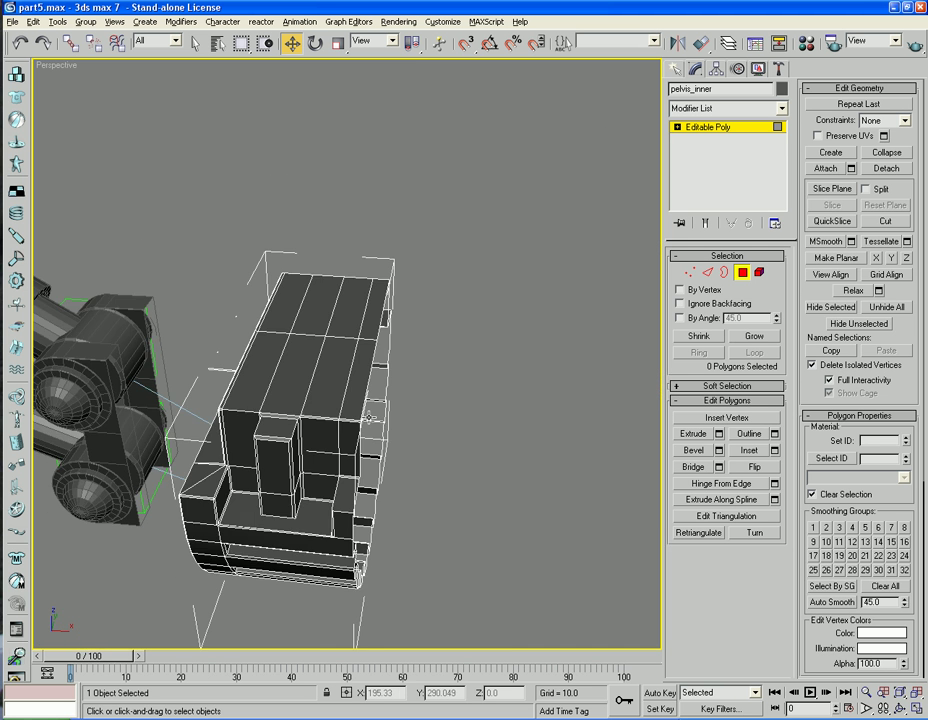
scroll(369, 418, "up", 4)
middle_click_drag(204, 353, 261, 363)
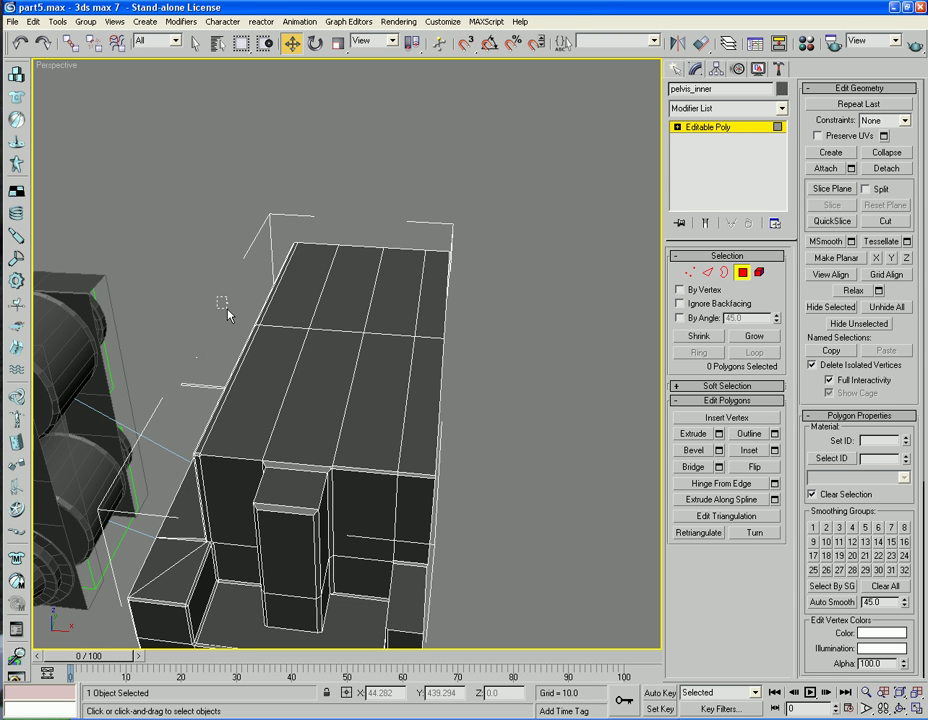
left_click(227, 315)
left_click(175, 384, "ctrl")
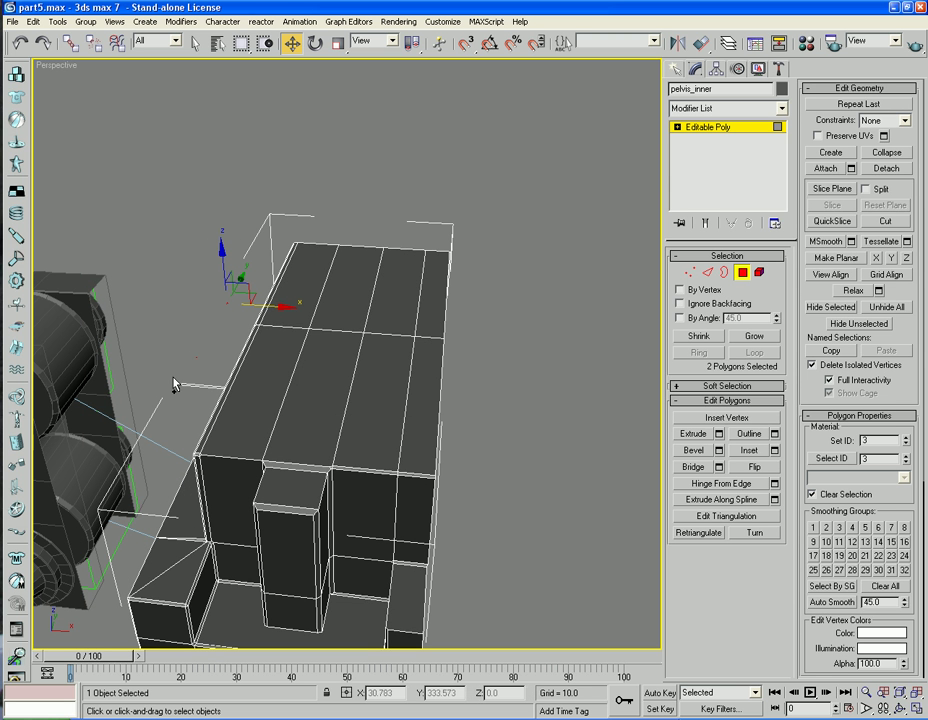
left_click(188, 404)
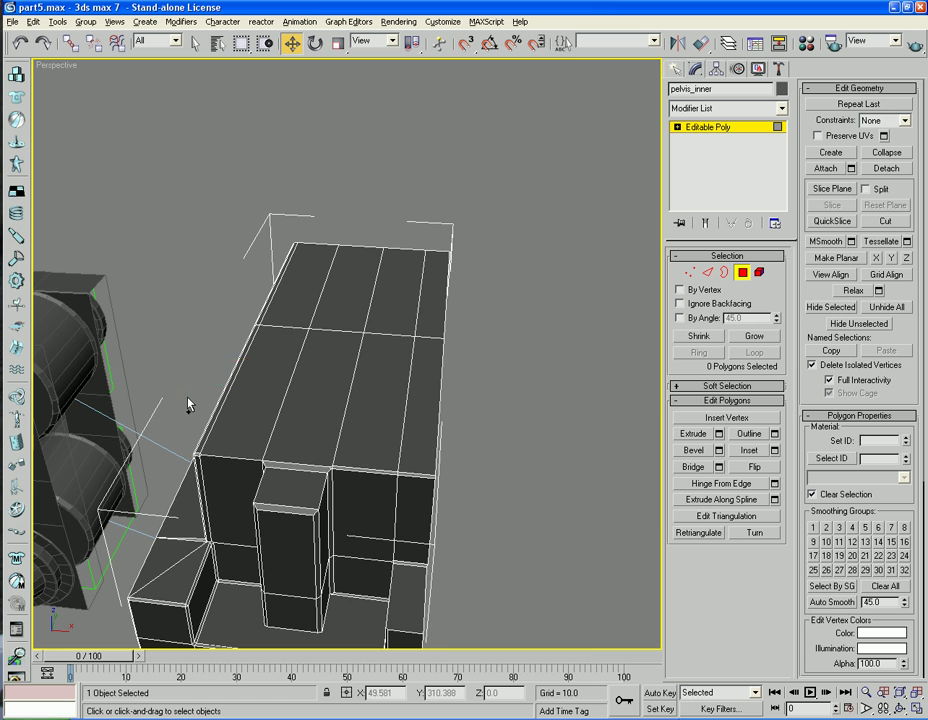
In a front view, delete the narrow strip of polygons along the tall block's side facing the joint bracket
middle_click_drag(188, 404, 267, 400, "alt")
scroll(250, 377, "down", 6)
scroll(260, 390, "up", 2)
scroll(307, 470, "up", 3)
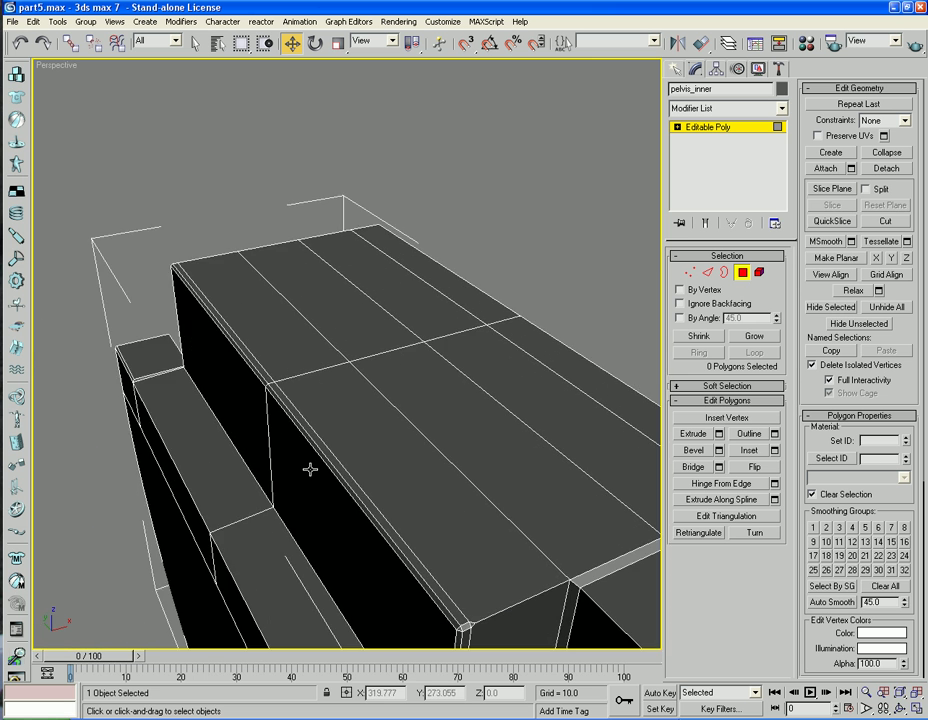
scroll(307, 470, "down", 2)
middle_click_drag(307, 470, 308, 362)
middle_click_drag(338, 472, 305, 431, "alt")
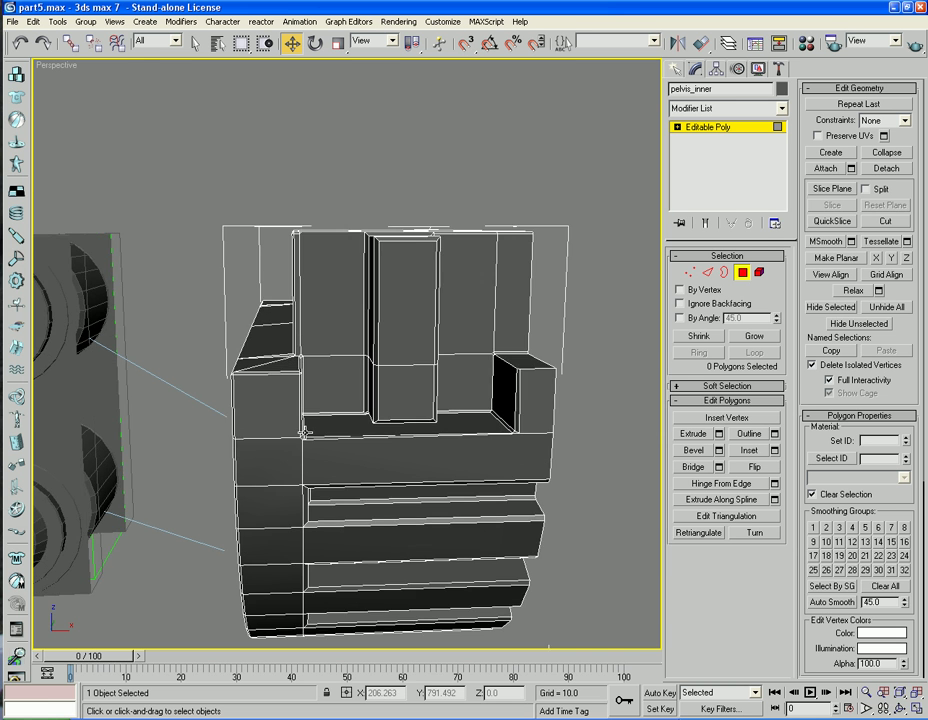
key("f")
middle_click_drag(398, 350, 245, 468)
scroll(311, 389, "up", 4)
middle_click_drag(375, 217, 308, 348)
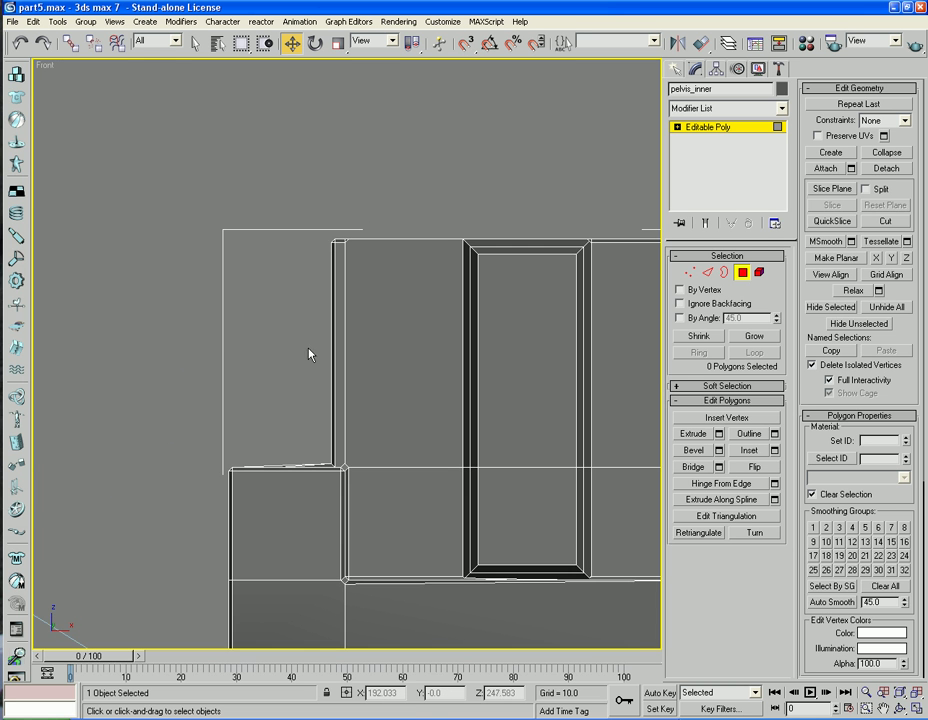
left_click_drag(334, 355, 344, 391)
key("Delete")
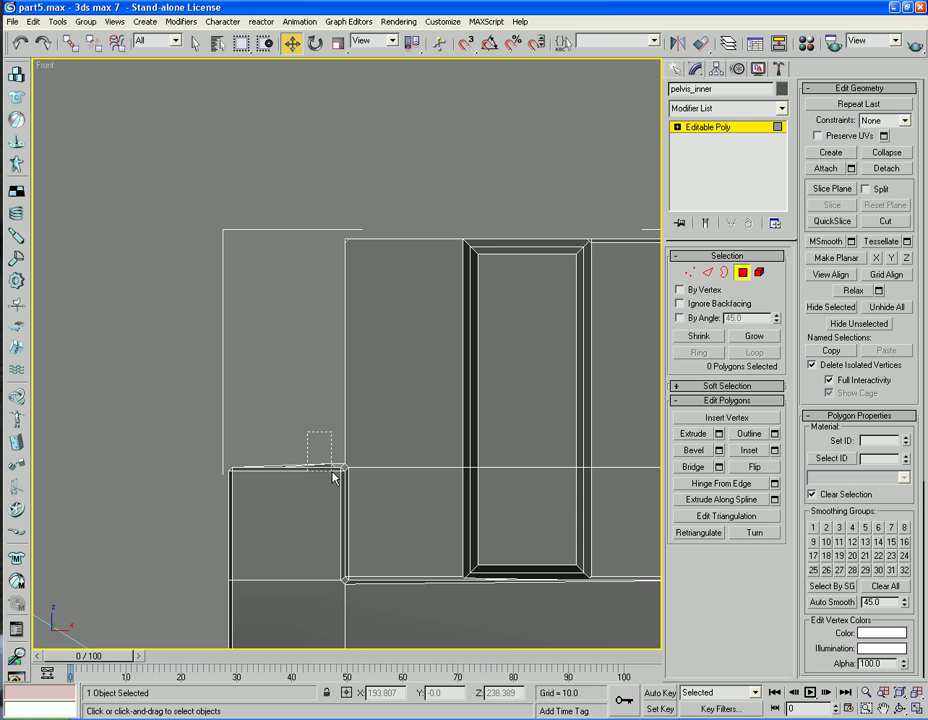
Delete the remaining upper-face polygons of the low ledge beside the tall block, including the sliver at its outer corner
left_click_drag(332, 471, 331, 469)
key("Delete")
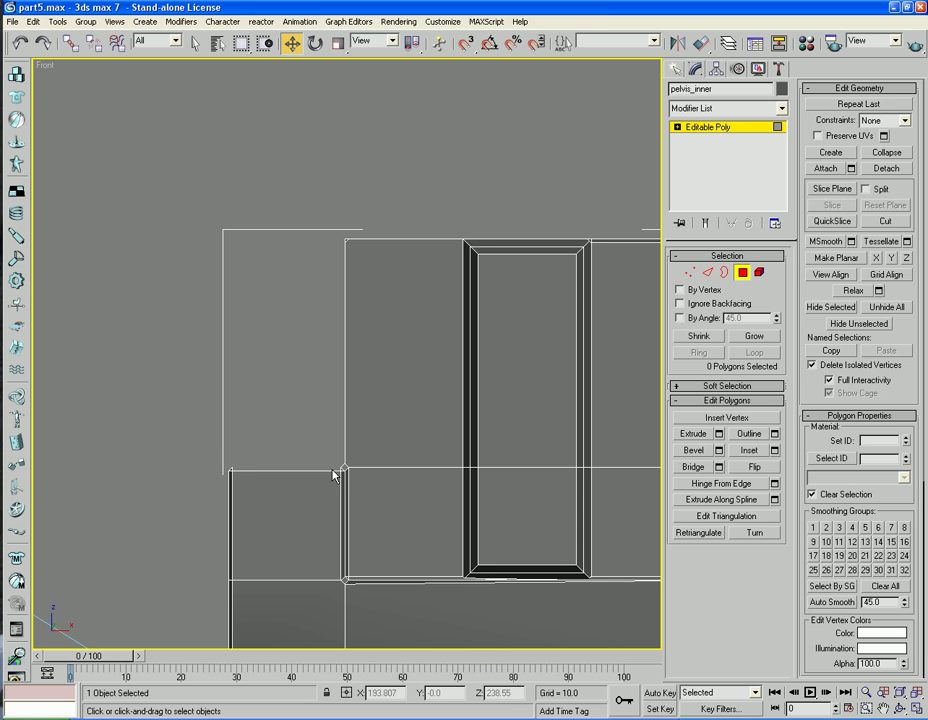
left_click_drag(219, 436, 248, 469)
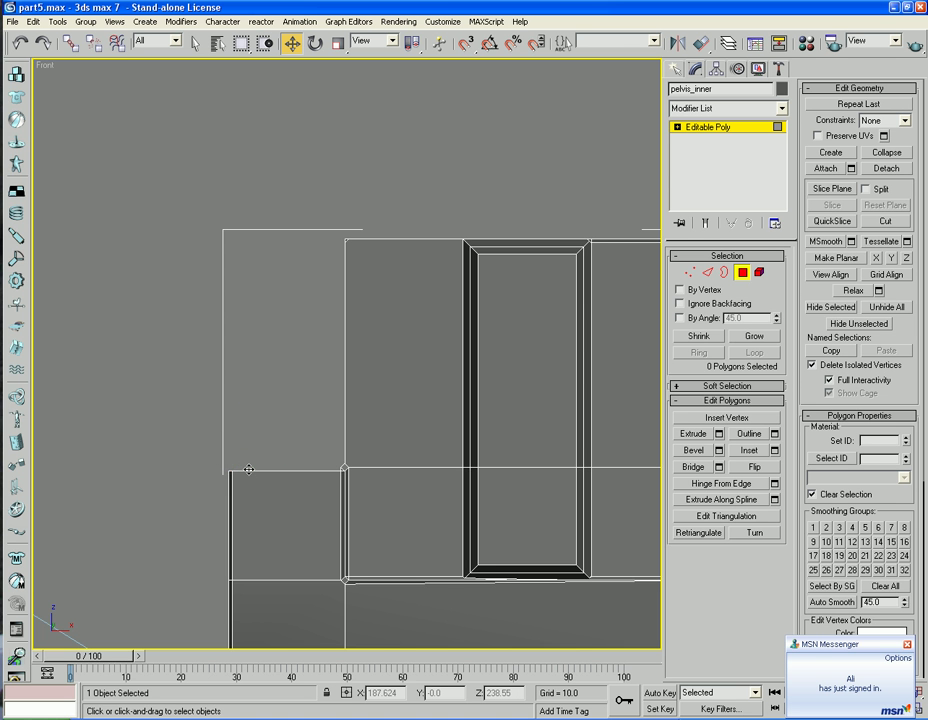
Examine the open ledge and the missing side wall of pelvis_inner in perspective
key("p")
middle_click_drag(244, 410, 278, 396, "alt")
scroll(248, 402, "up", 6)
scroll(278, 396, "down", 4)
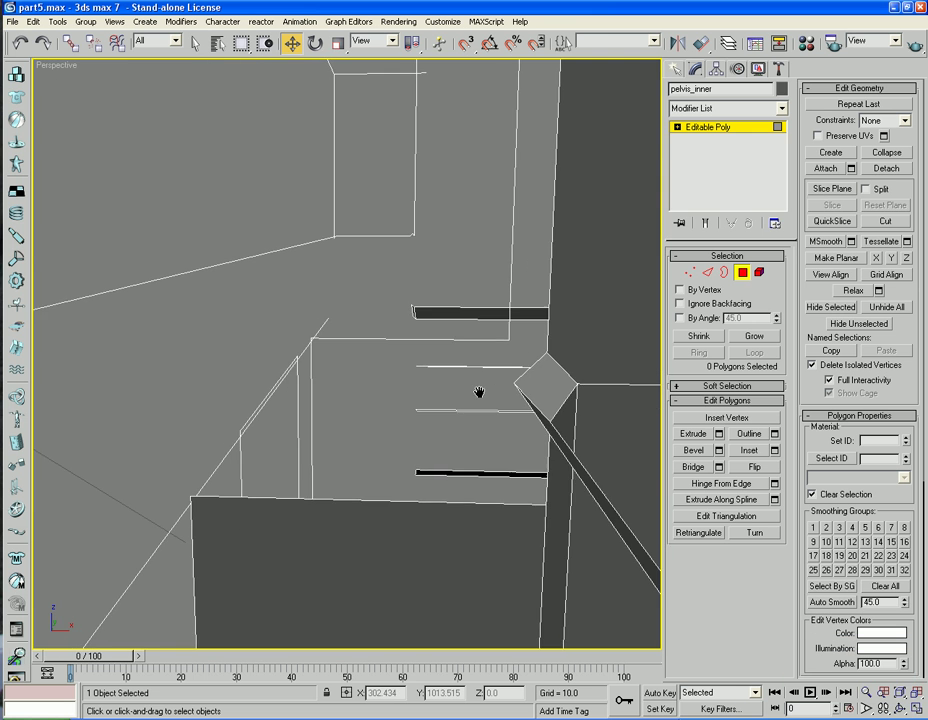
scroll(454, 395, "up", 4)
middle_click_drag(426, 428, 578, 316, "alt")
middle_click_drag(296, 365, 338, 380, "alt")
scroll(278, 396, "down", 3)
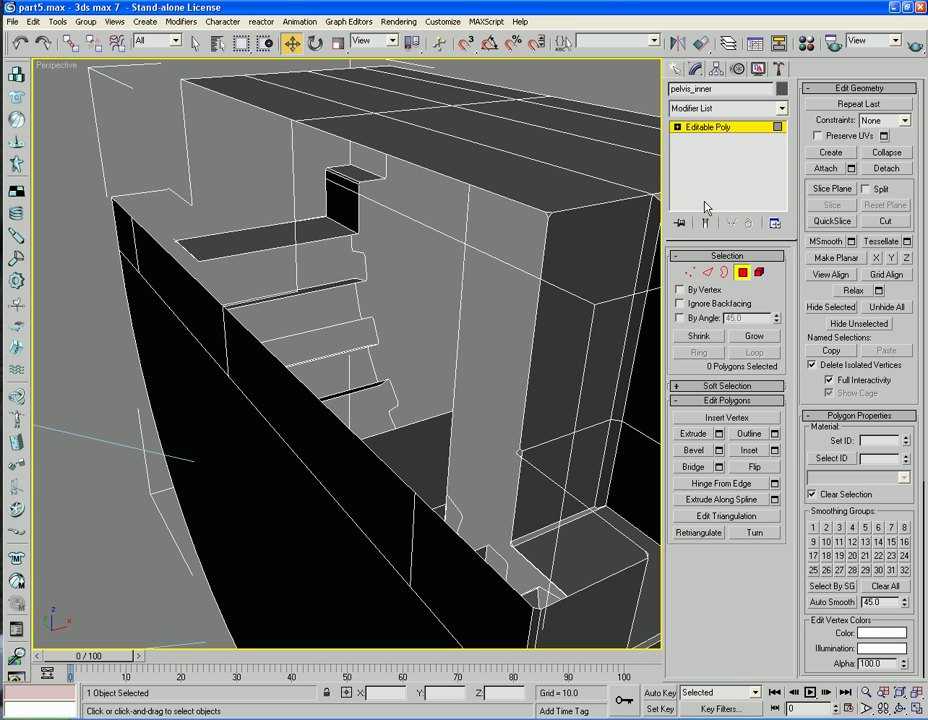
Create a thin polygon along the open ledge's inner edge, spanning its far and near corner vertices, and leave polygon editing
left_click(826, 154)
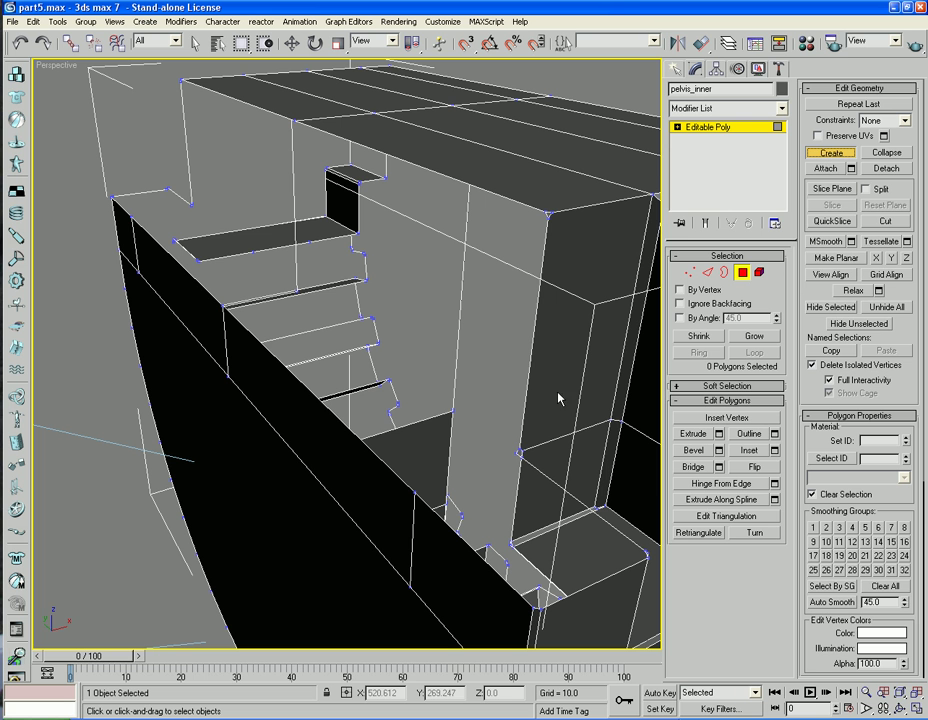
left_click(519, 451)
right_click(247, 300)
middle_click_drag(228, 261, 264, 291)
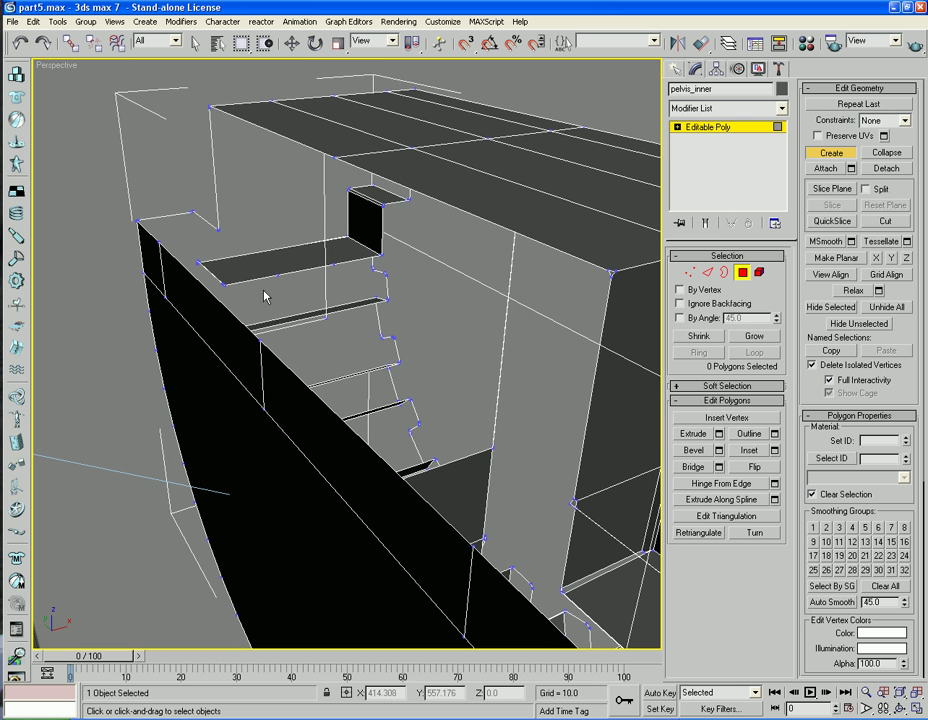
left_click(569, 504)
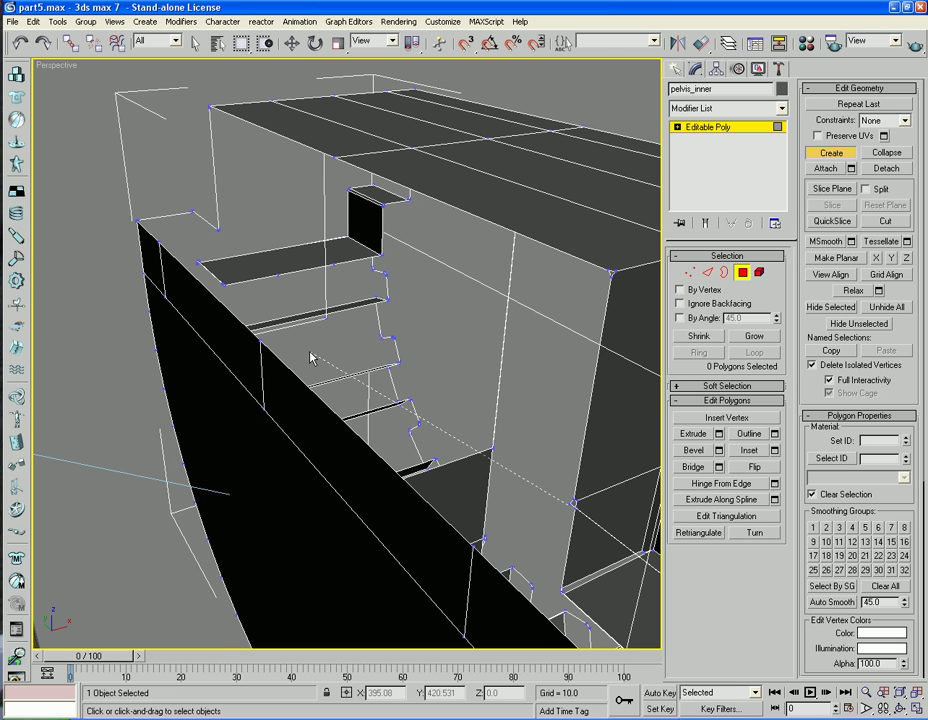
left_click(217, 231)
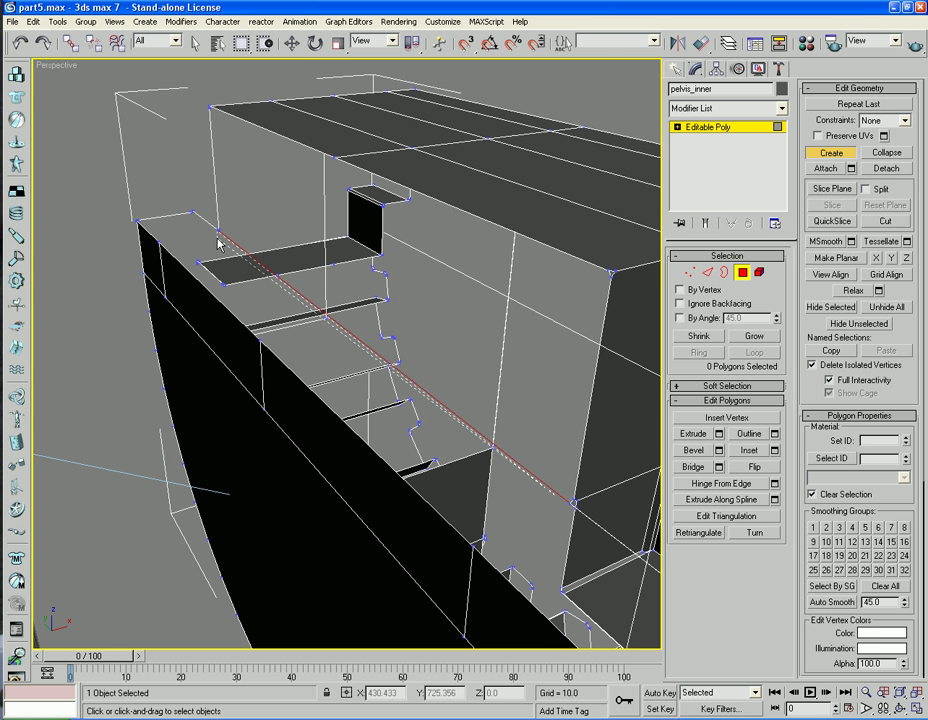
left_click(573, 500)
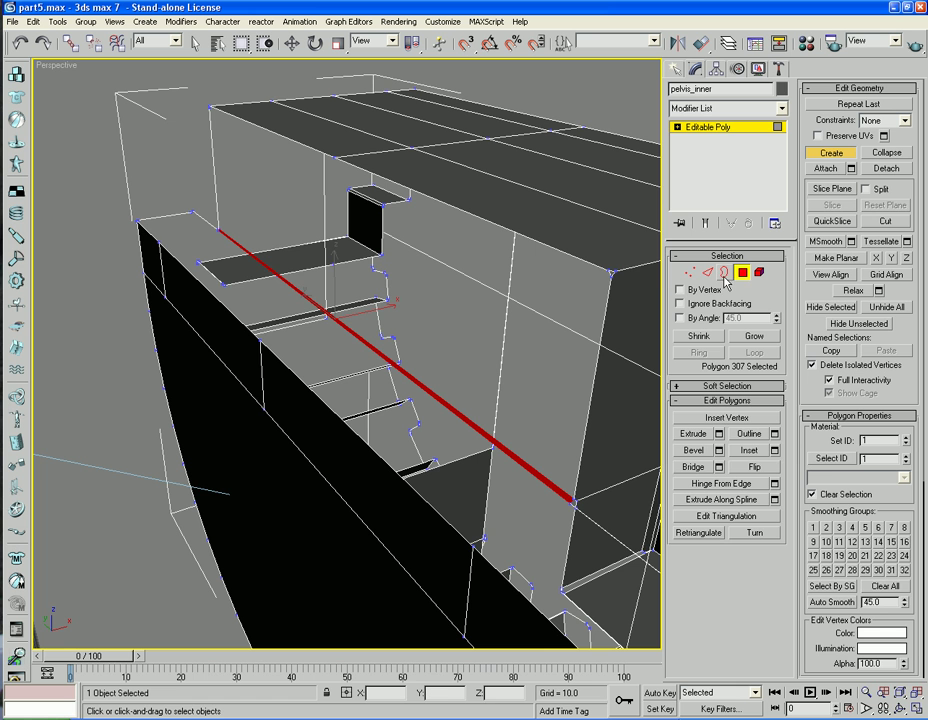
left_click(743, 275)
key("w")
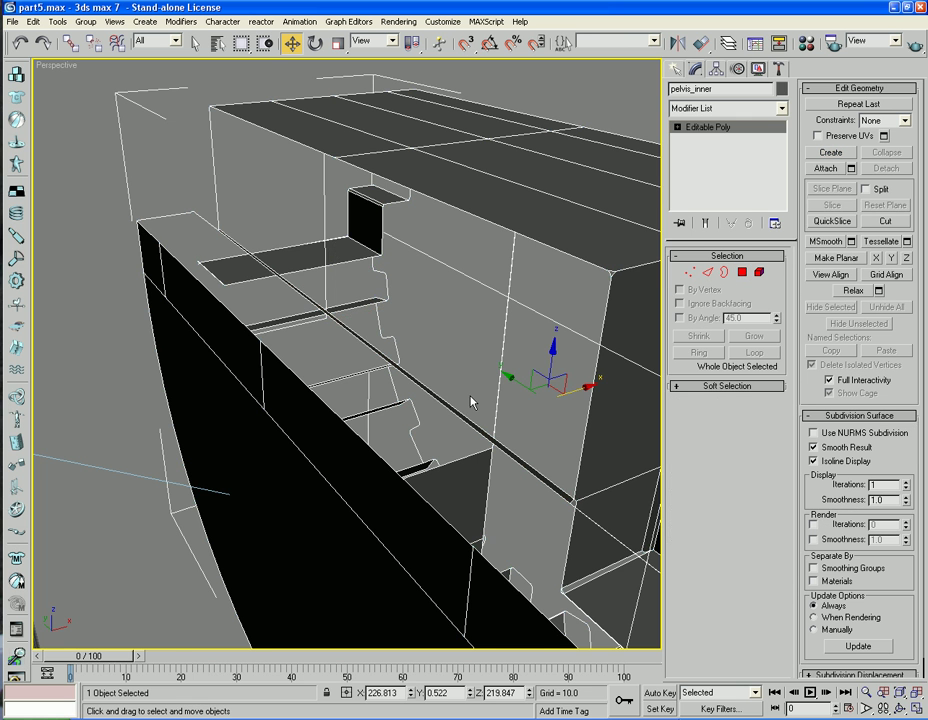
Cap the open border around the ledge's upper side
scroll(445, 373, "down", 5)
middle_click_drag(425, 356, 465, 391, "alt")
scroll(460, 387, "up", 6)
left_click(725, 273)
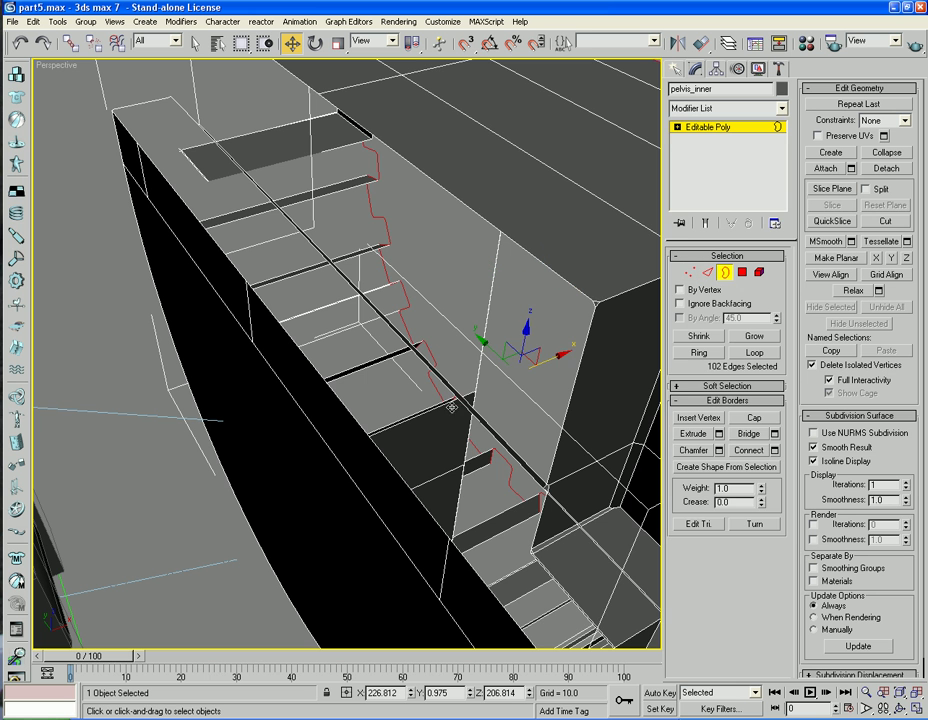
left_click(453, 397)
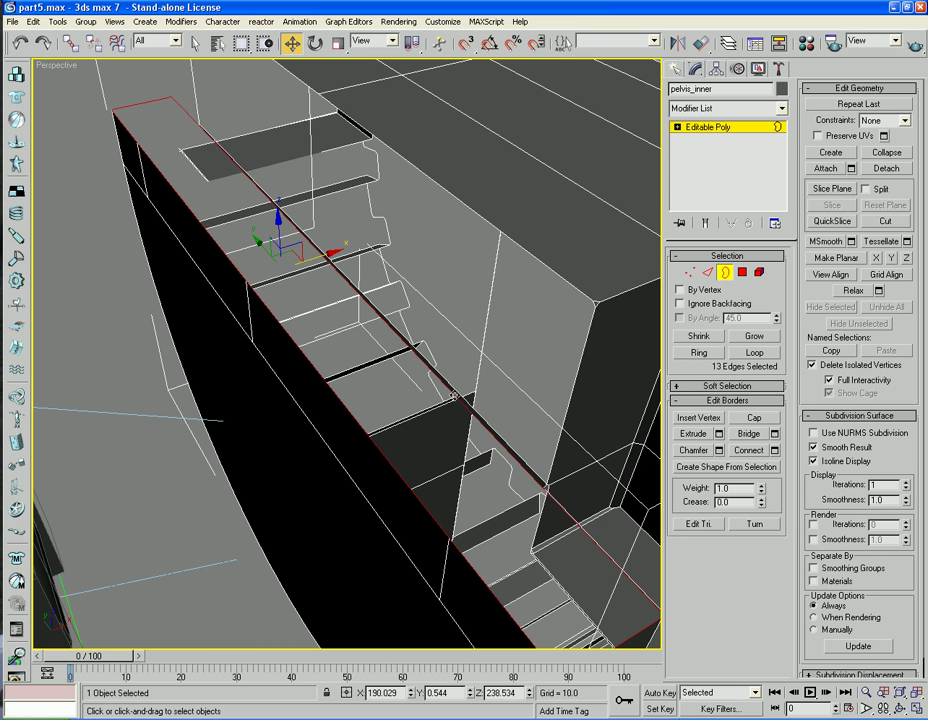
left_click(752, 418)
mouse_move(512, 404)
middle_mouse_down("alt")
mouse_move(530, 400)
mouse_move(507, 382)
mouse_move(506, 398)
middle_mouse_up("alt")
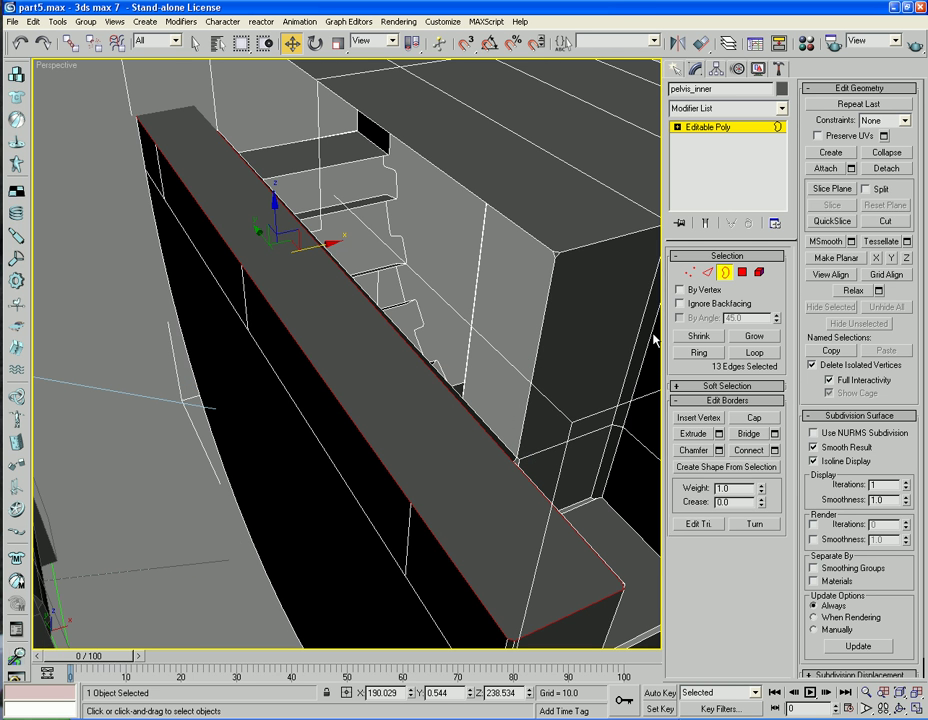
Try to connect the ledge cap's long inner edge with its outer edges, first using one outer edge, then both
left_click(707, 272)
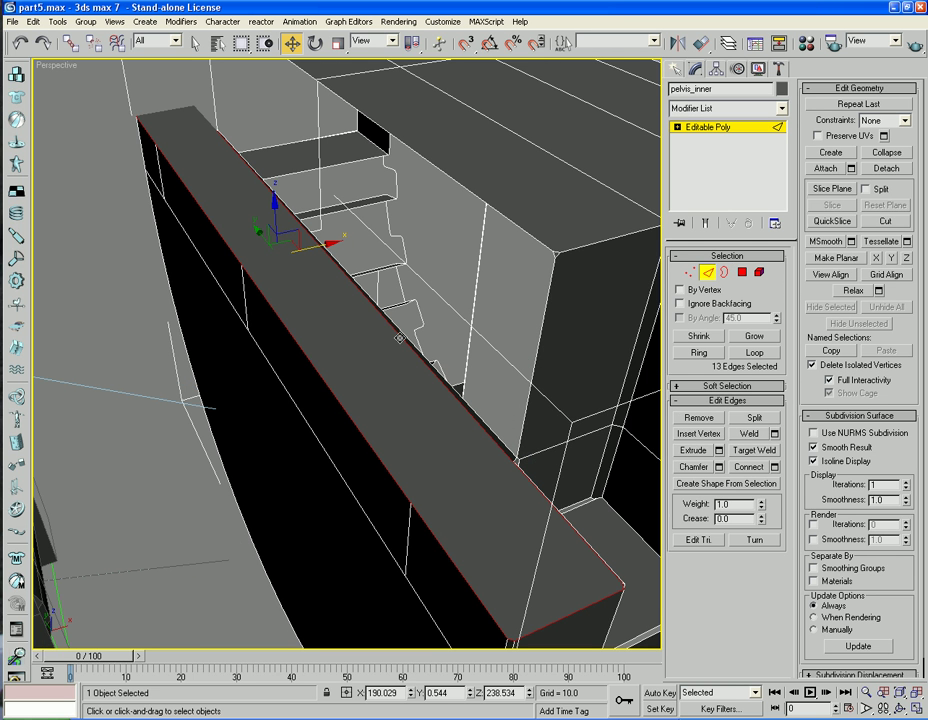
left_click(399, 339)
left_click(398, 340)
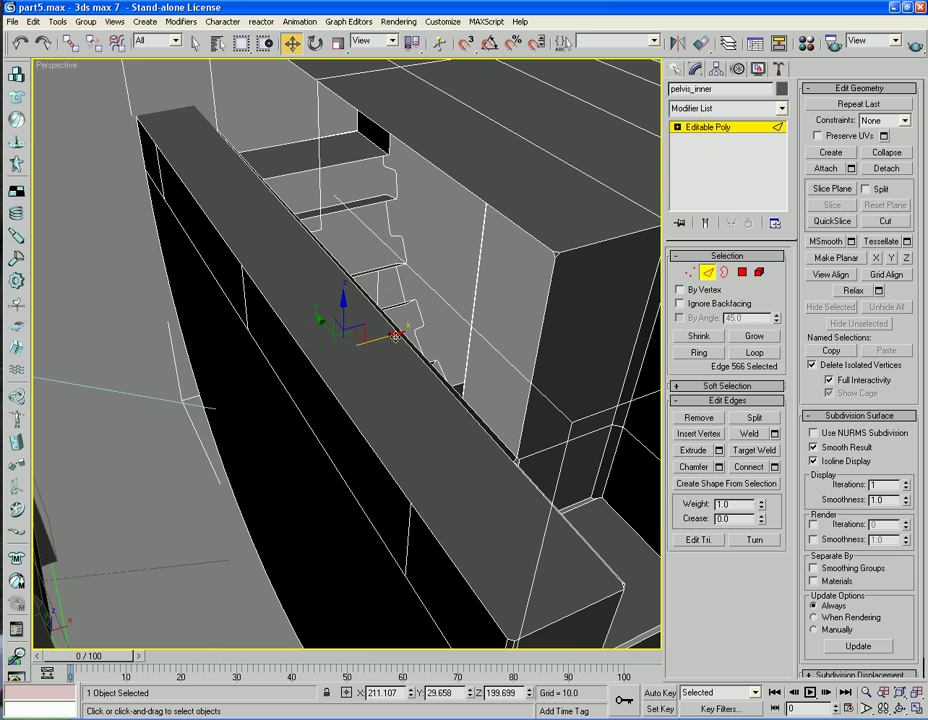
middle_click_drag(398, 340, 367, 362, "alt")
left_click(358, 367)
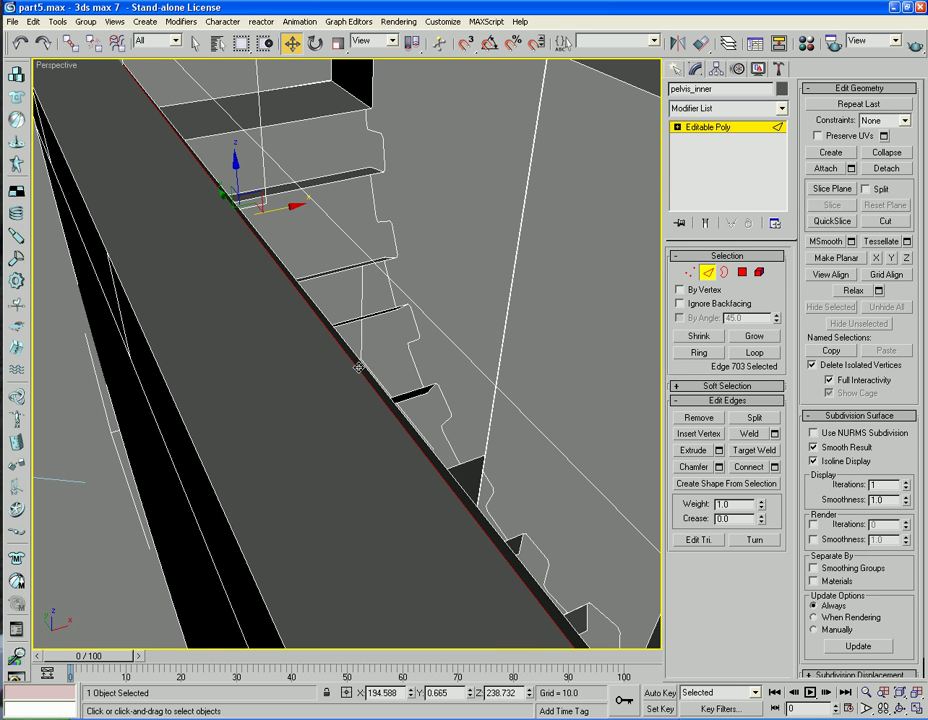
left_click(170, 395, "ctrl")
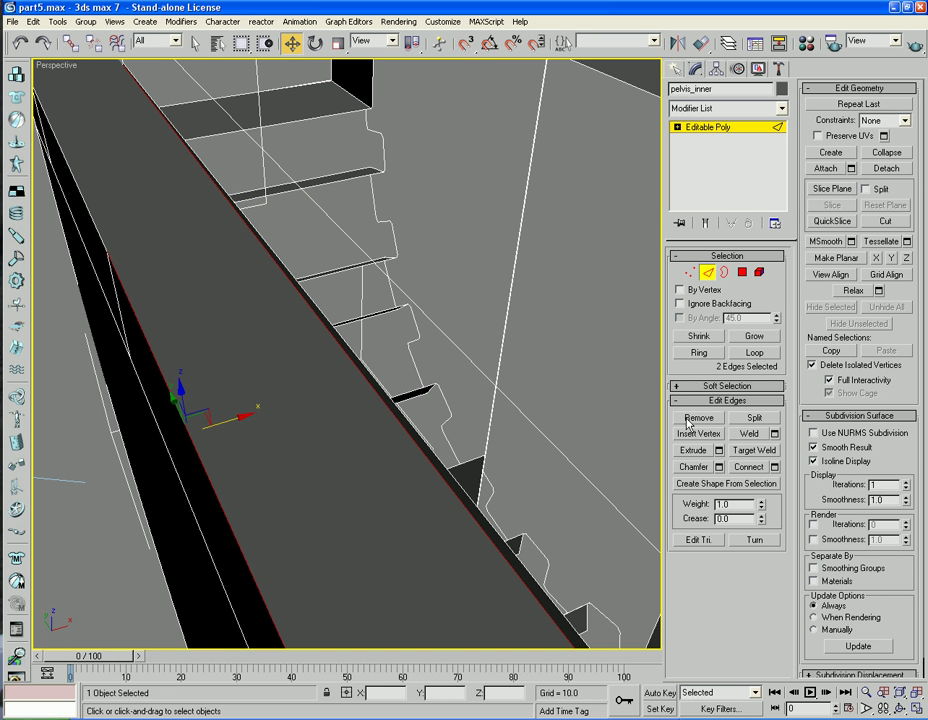
left_click(752, 467)
middle_click_drag(247, 410, 347, 396, "alt")
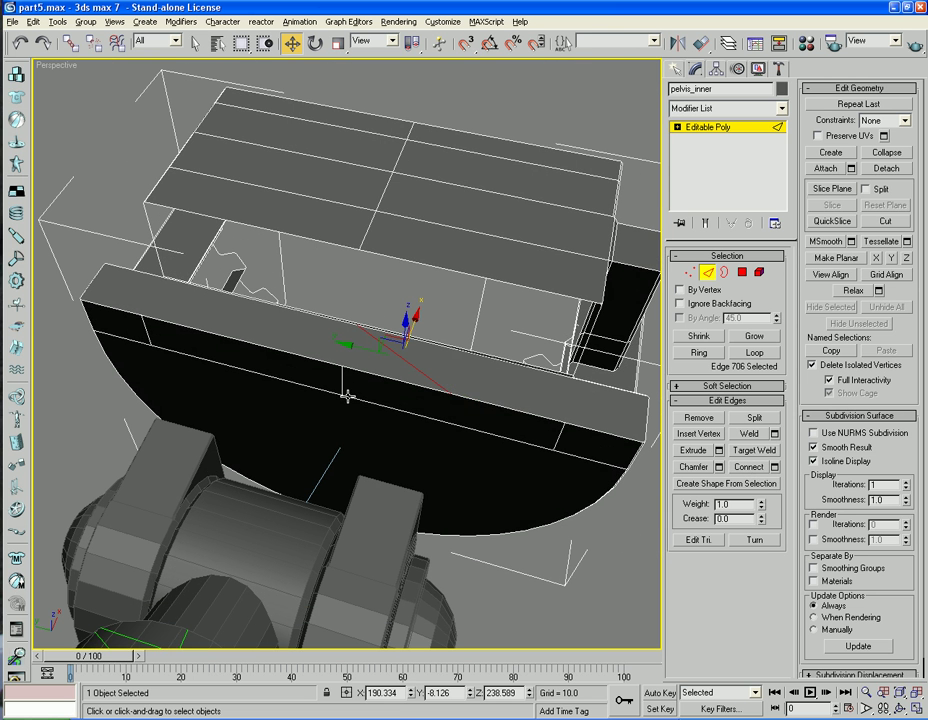
key("ctrl+z")
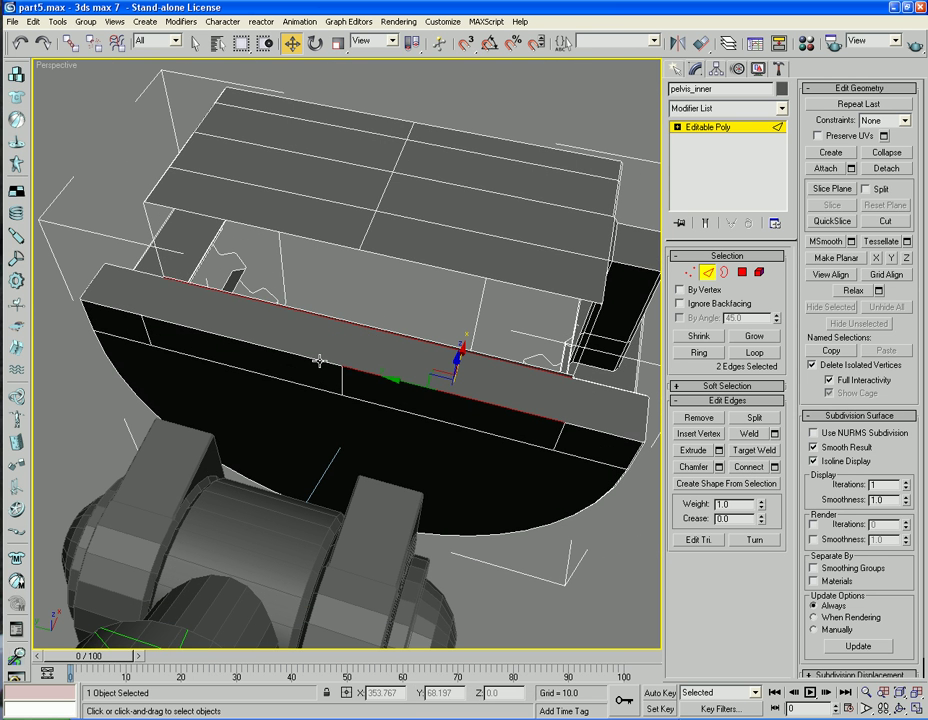
left_click(319, 360, "ctrl")
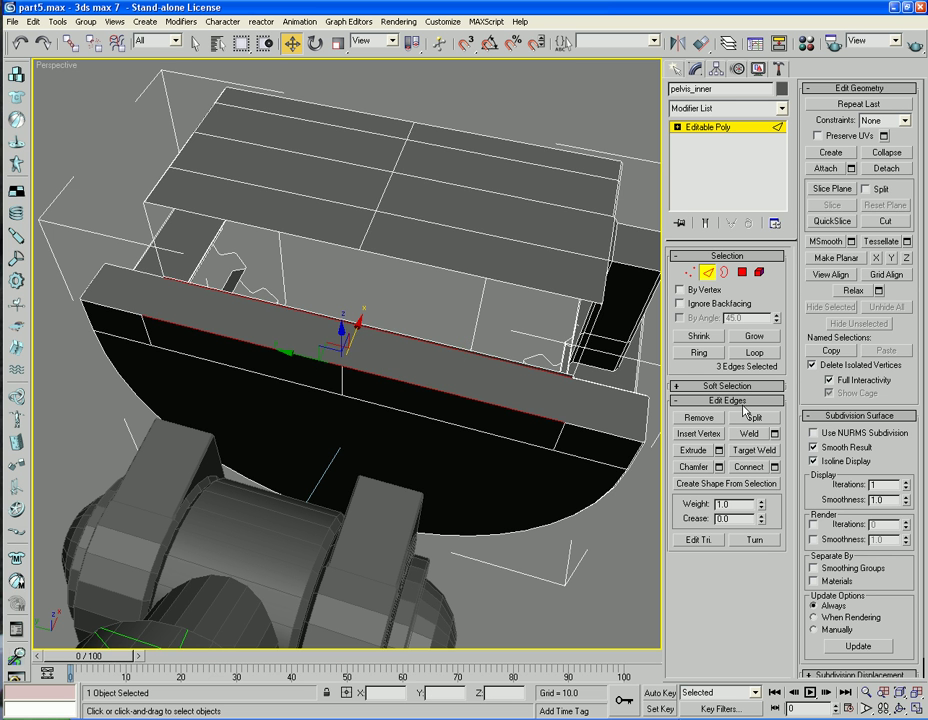
left_click(744, 469)
Remove the short vertical edge below the middle of the cap's outer border and the vertex at its upper end
middle_click_drag(414, 460, 435, 472, "alt")
scroll(400, 420, "up", 6)
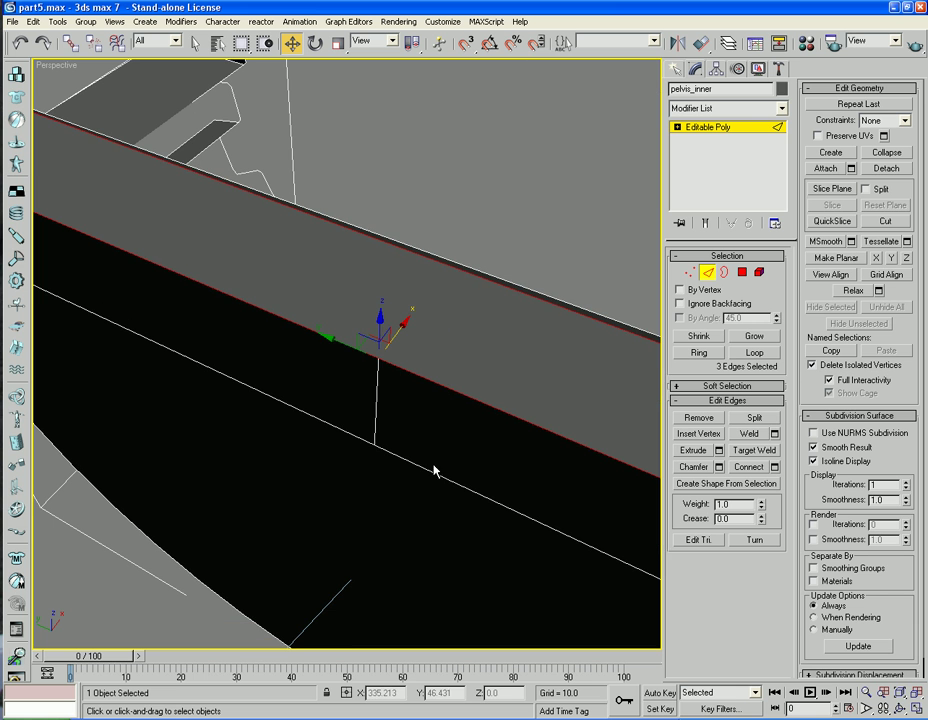
left_click(376, 412)
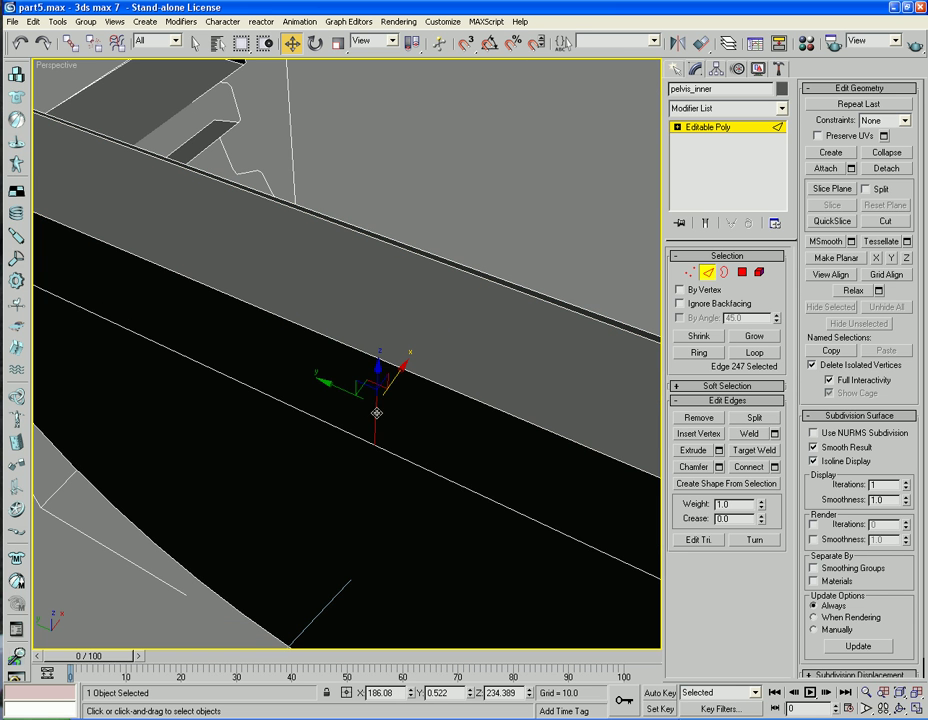
left_click(692, 418)
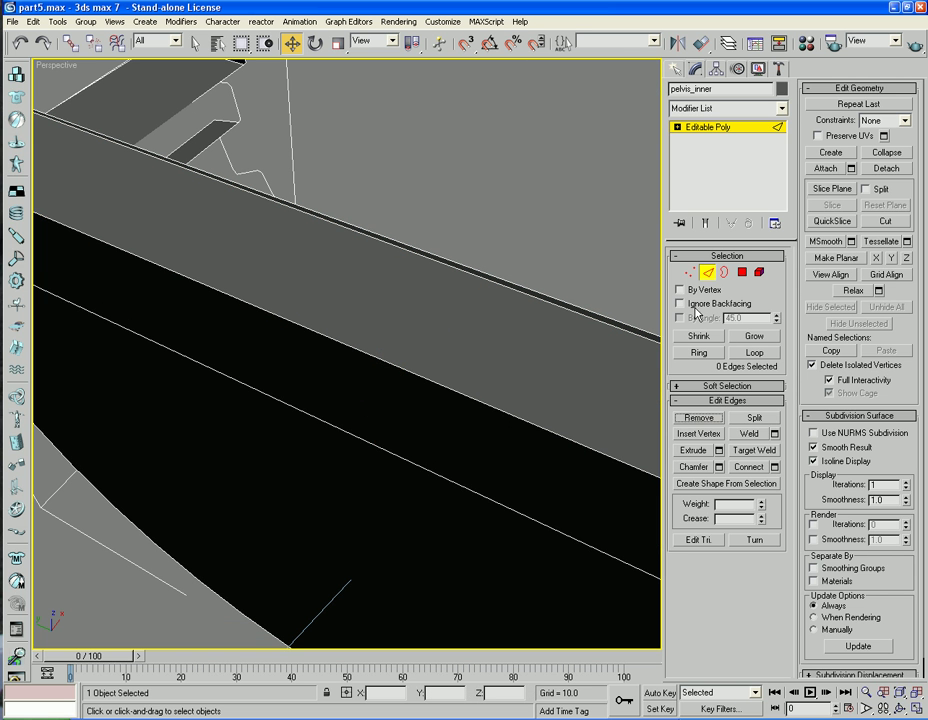
left_click(690, 273)
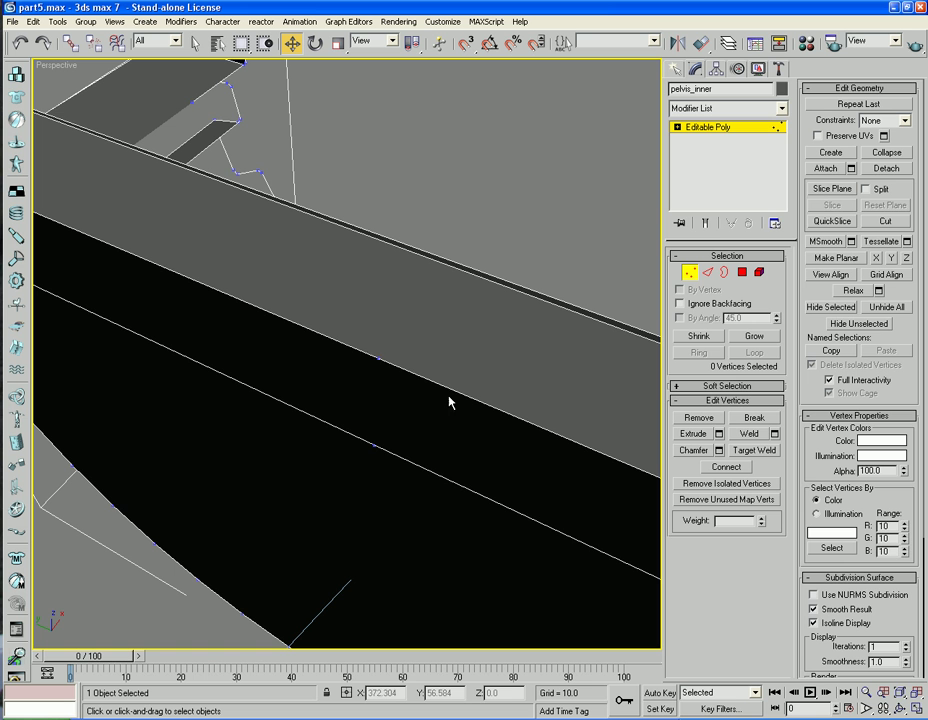
left_click(378, 360)
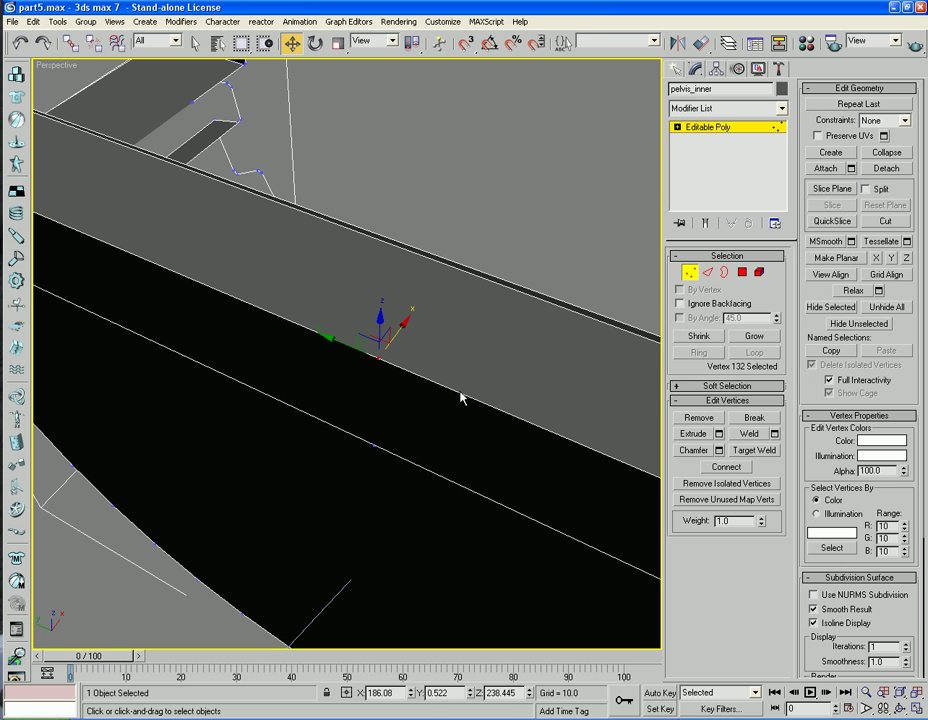
left_click(700, 418)
Connect the ledge cap's long inner and outer edges with one crosswise edge at their middle
left_click(707, 272)
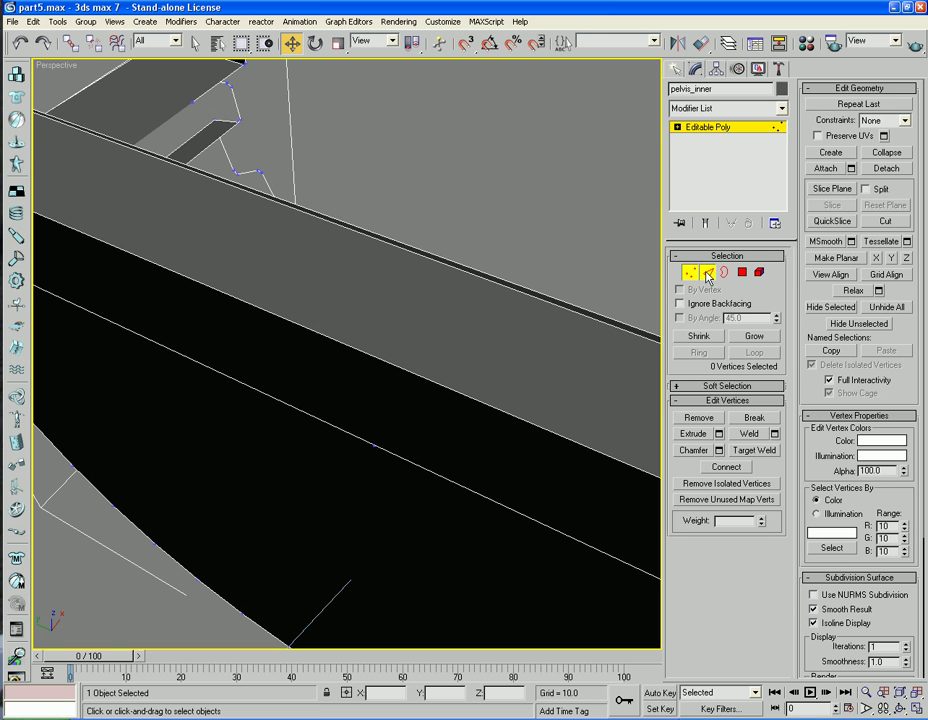
left_click(504, 286)
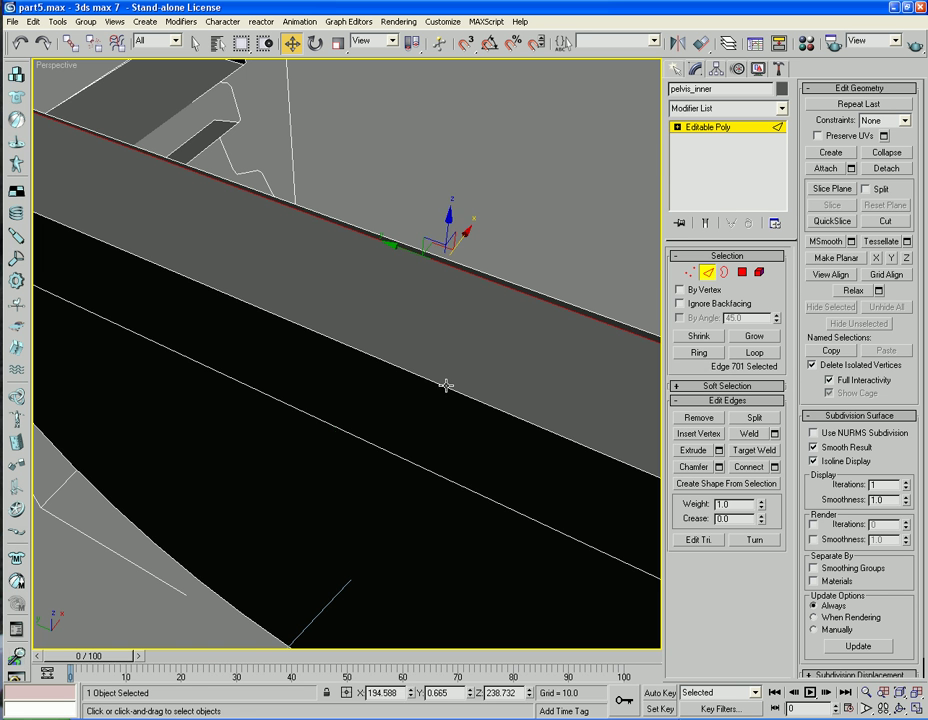
left_click(446, 385, "ctrl")
key("ctrl+z")
left_click(449, 389, "ctrl")
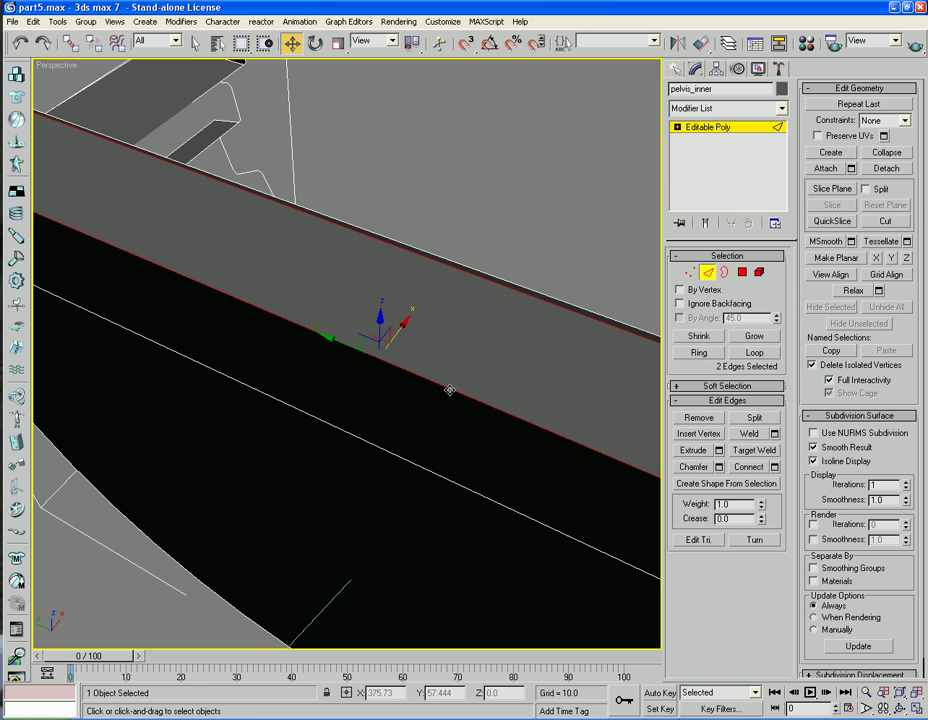
scroll(487, 384, "down", 5)
middle_click_drag(487, 384, 420, 377)
scroll(420, 377, "up", 8)
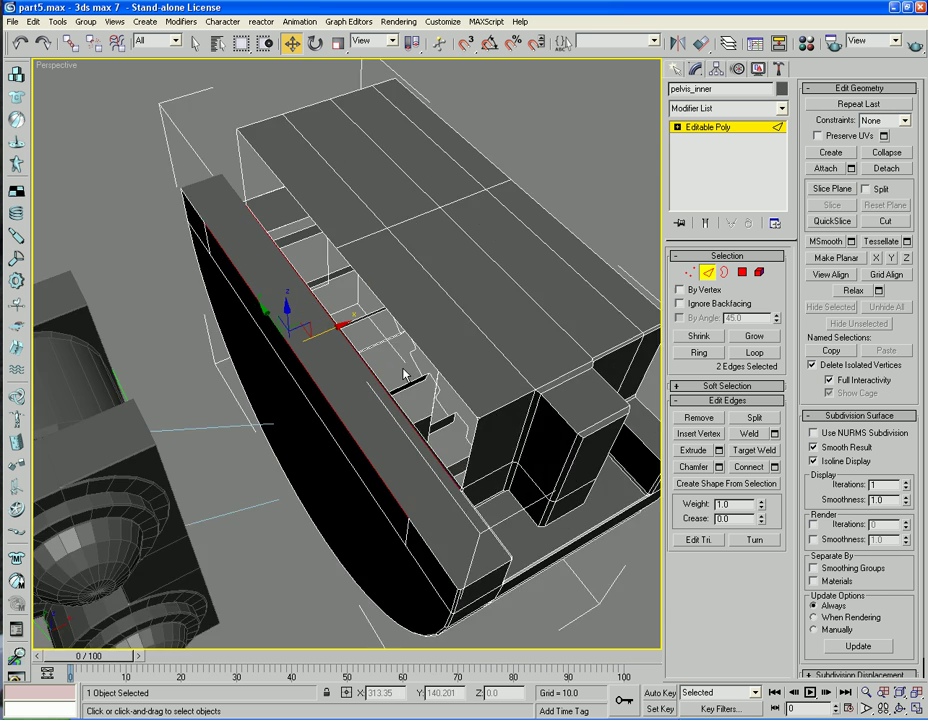
middle_click_drag(512, 413, 425, 362, "alt")
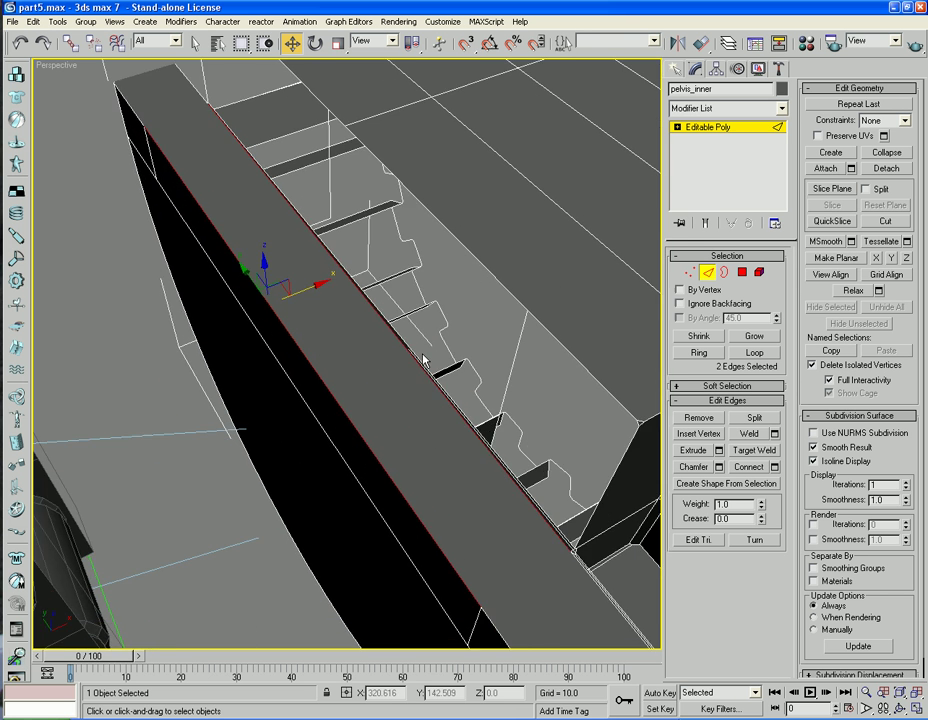
scroll(425, 364, "down", 5)
scroll(425, 364, "up", 6)
scroll(386, 347, "down", 4)
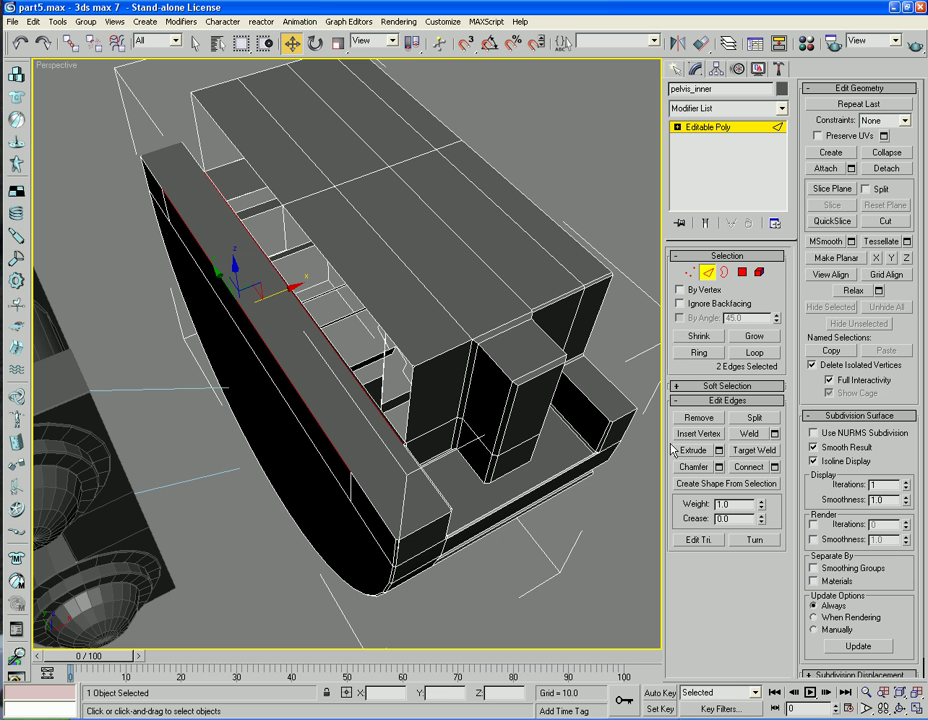
left_click(748, 467)
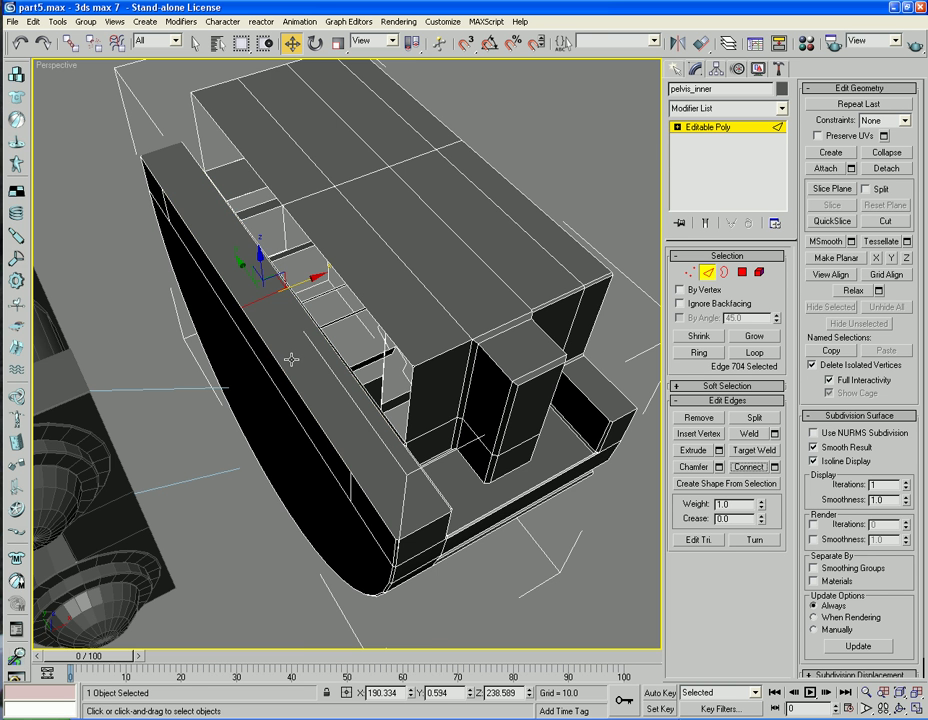
middle_click_drag(283, 366, 322, 369, "alt")
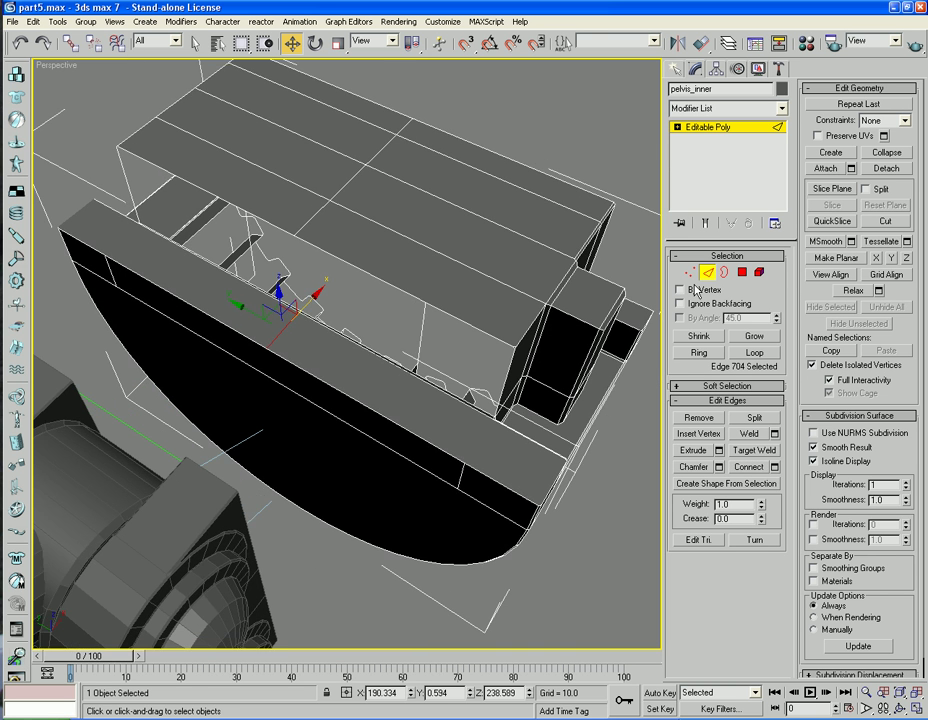
Delete the far half of the ledge cap, beyond its middle crosswise edge
left_click(742, 272)
left_click(248, 298)
left_click(256, 304)
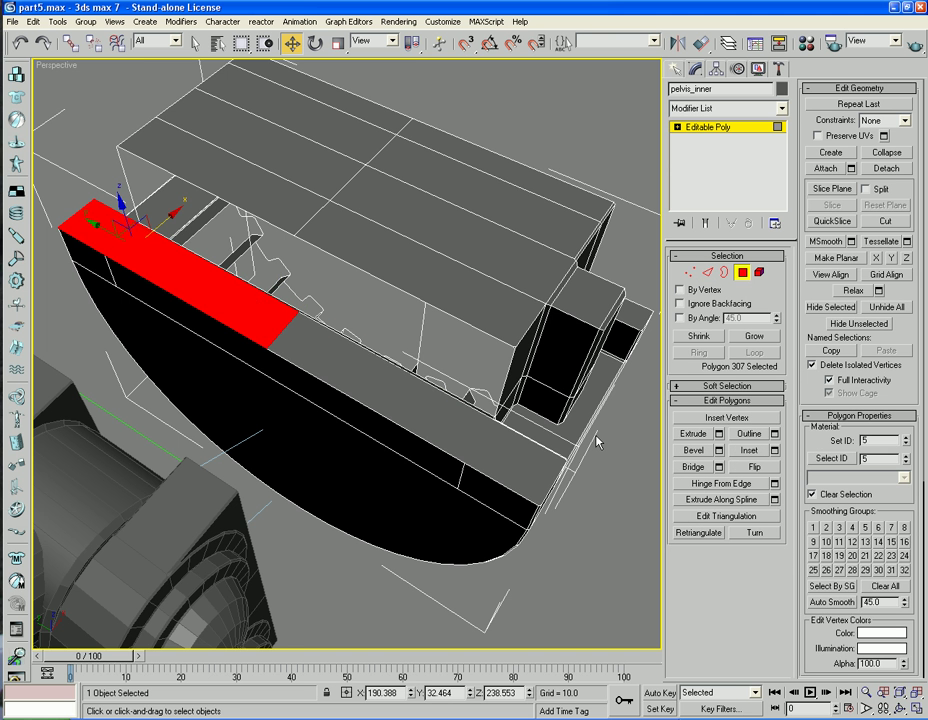
left_click(596, 442)
middle_click_drag(387, 474, 369, 458, "alt")
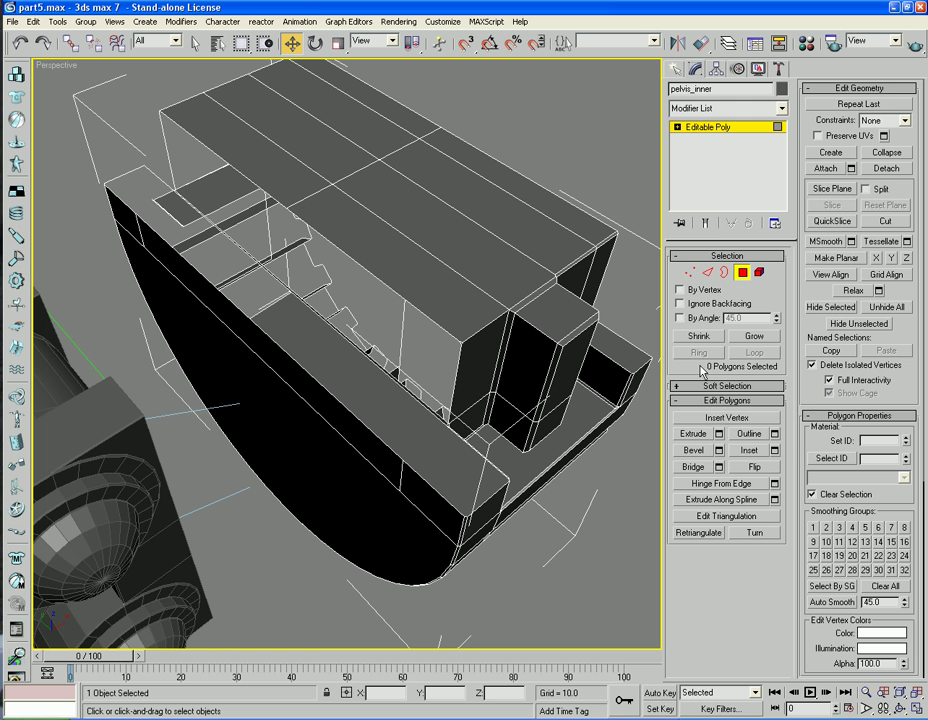
Start Hinge From Edge on the remaining half of the cap, using its middle crosswise edge as the hinge
left_click(380, 388)
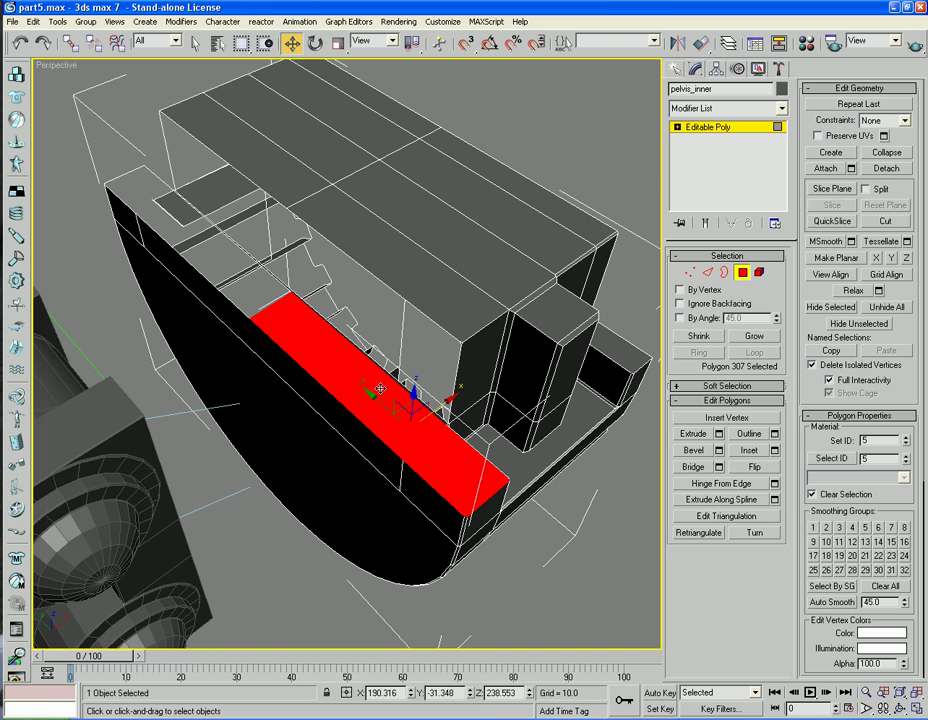
left_click(719, 486)
left_click(774, 484)
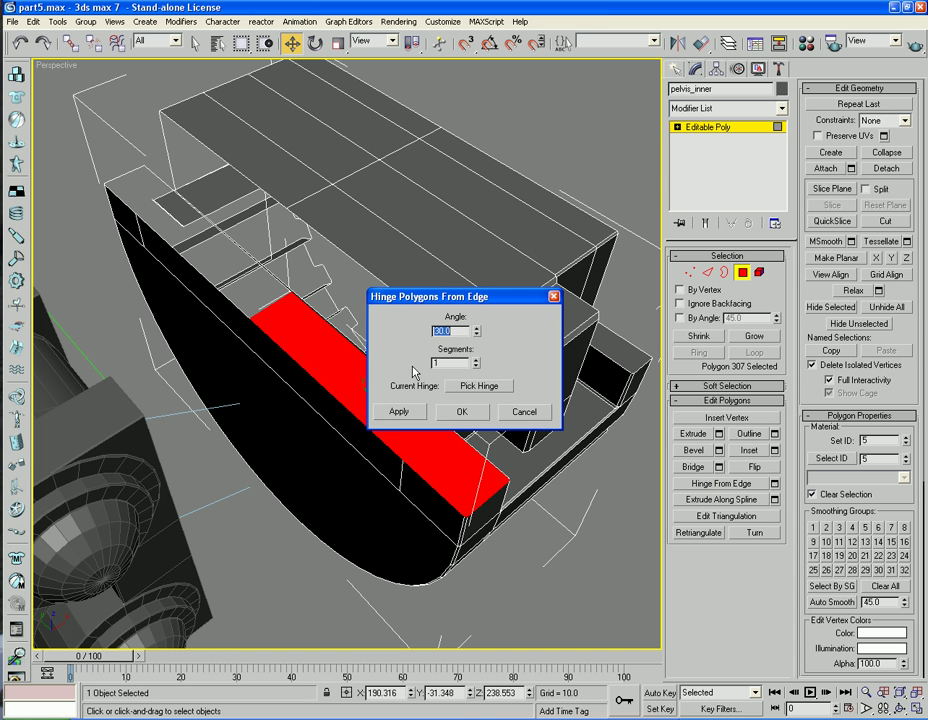
middle_click_drag(387, 369, 404, 355, "alt")
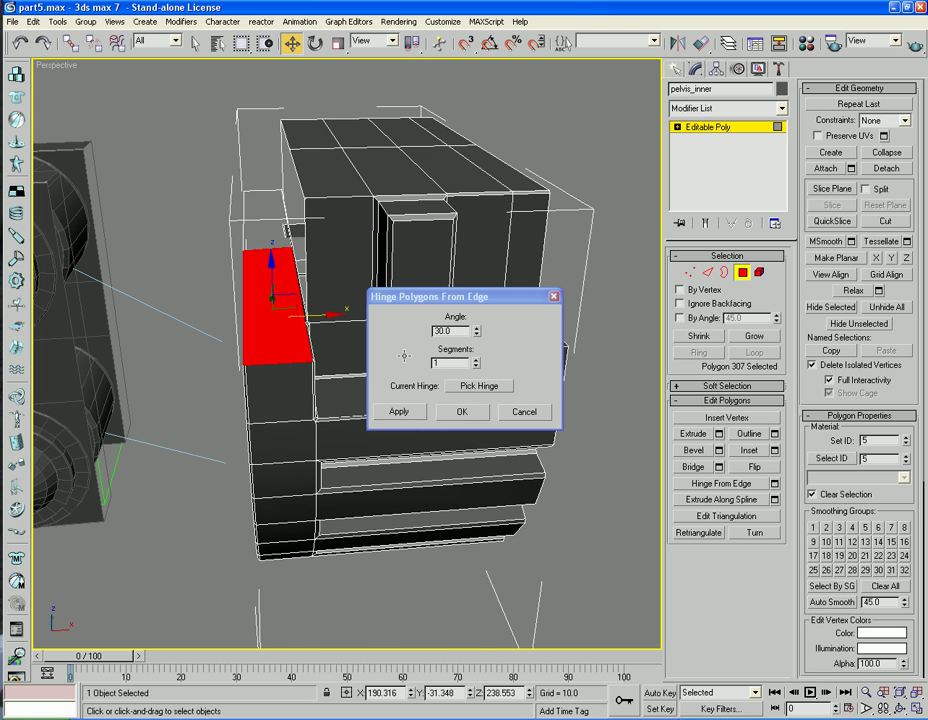
left_click(474, 392)
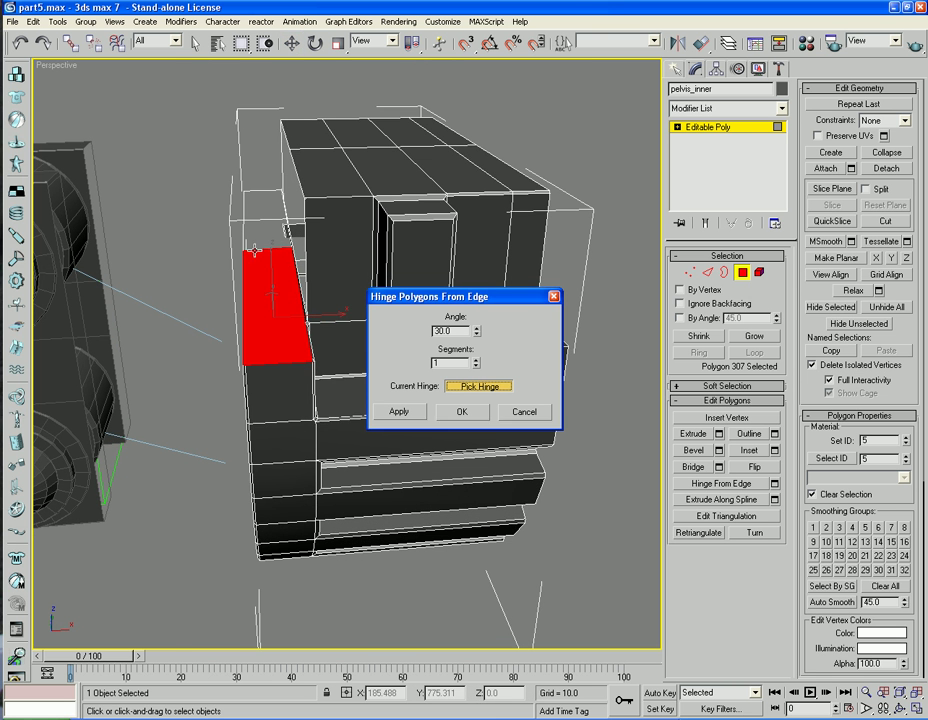
left_click(184, 181)
Try a hinge angle of 180 degrees with 12 segments for the cap polygon
middle_click_drag(283, 300, 335, 291, "alt")
left_click_drag(437, 296, 437, 451)
double_click(459, 486)
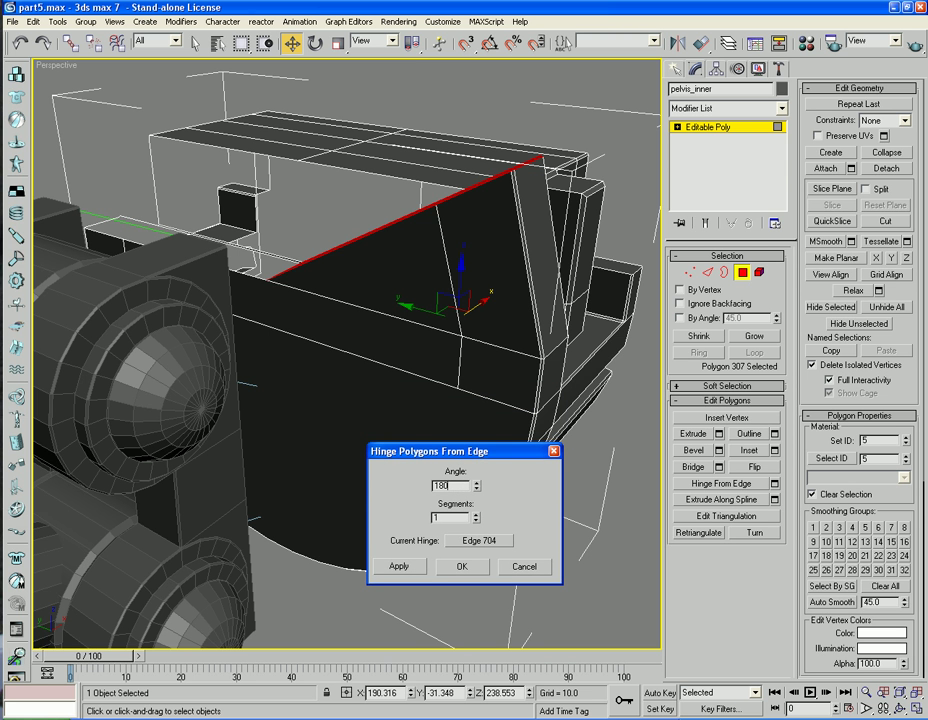
type("180")
key("Tab")
type("12")
key("Return")
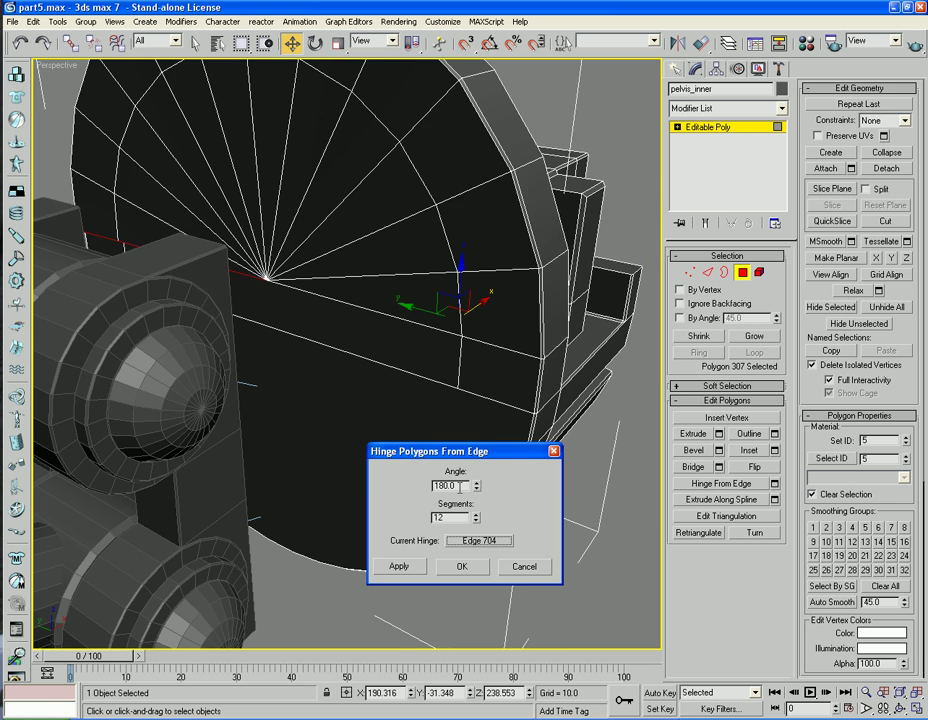
Set the hinge to 90 degrees with 7 segments and create the quarter-disc geometry
middle_click_drag(488, 287, 490, 420, "alt")
double_click(458, 486)
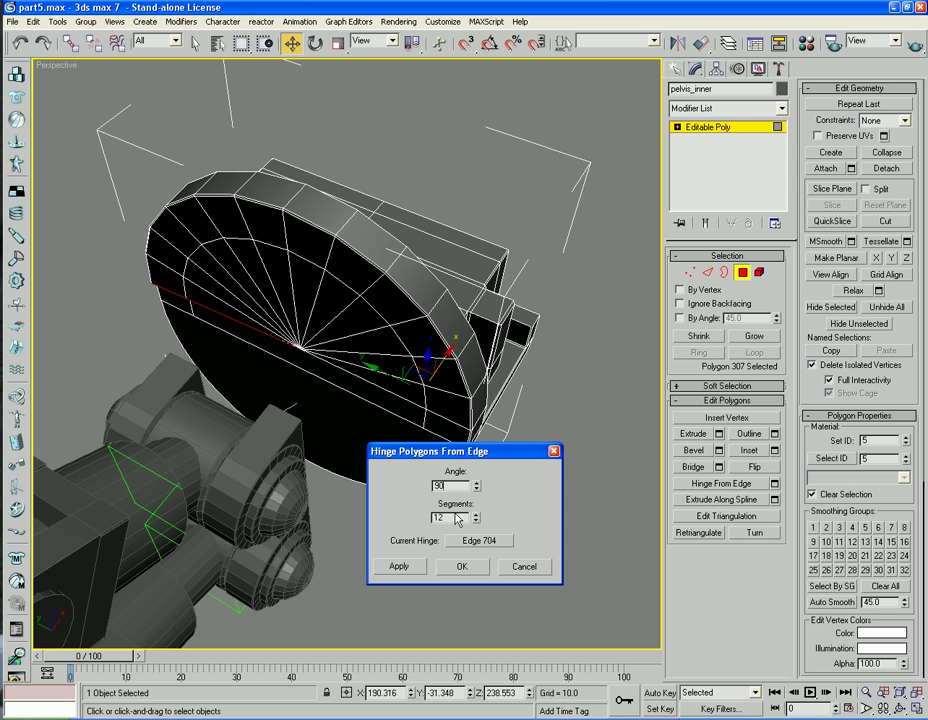
double_click(457, 518)
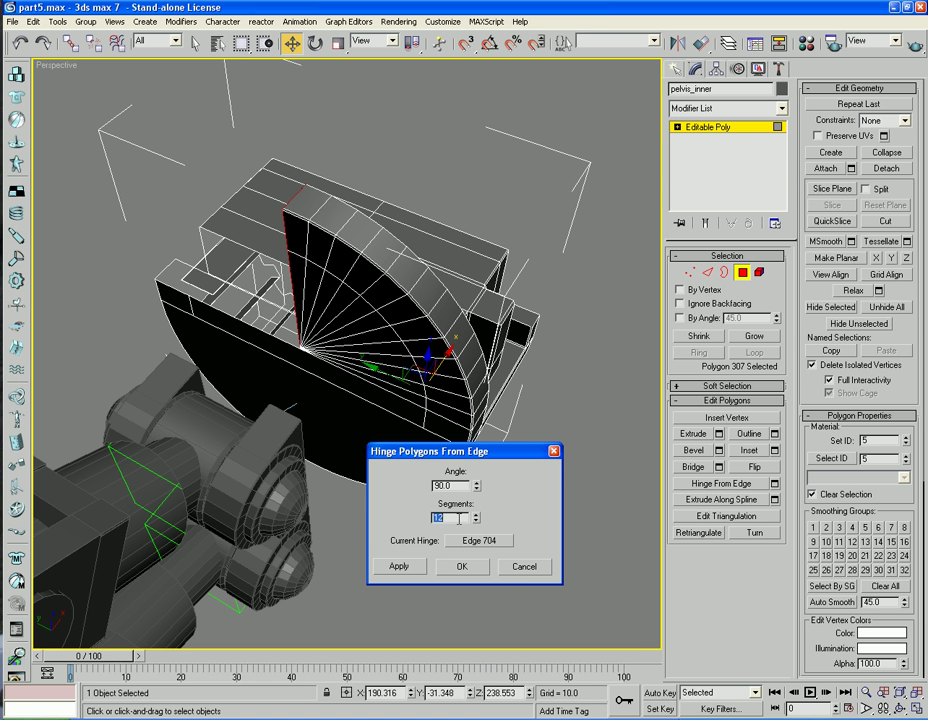
key("Return")
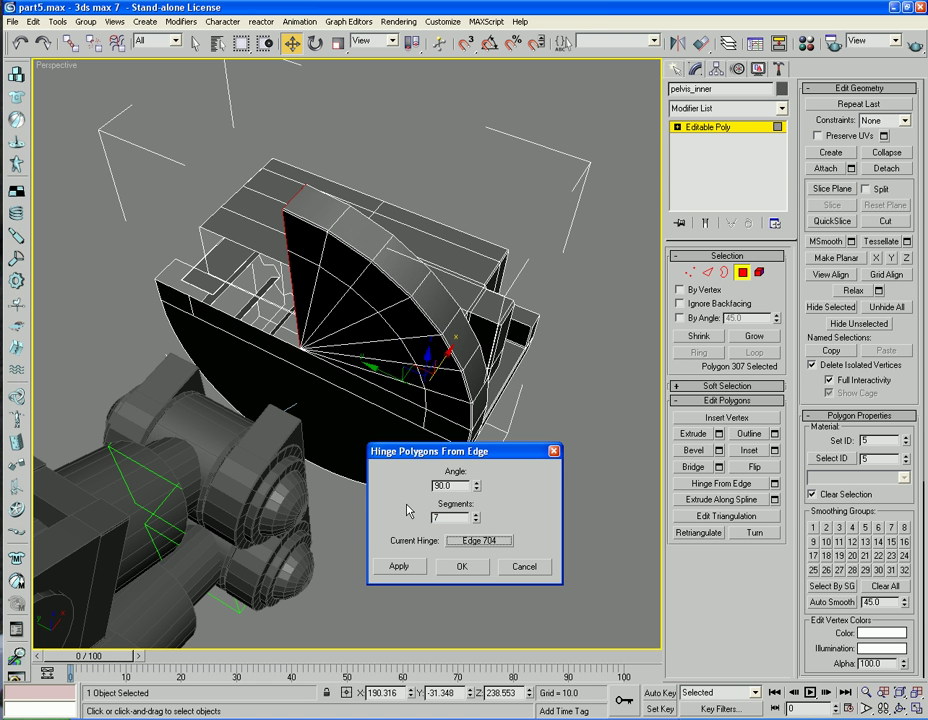
left_click(458, 571)
left_click(455, 493)
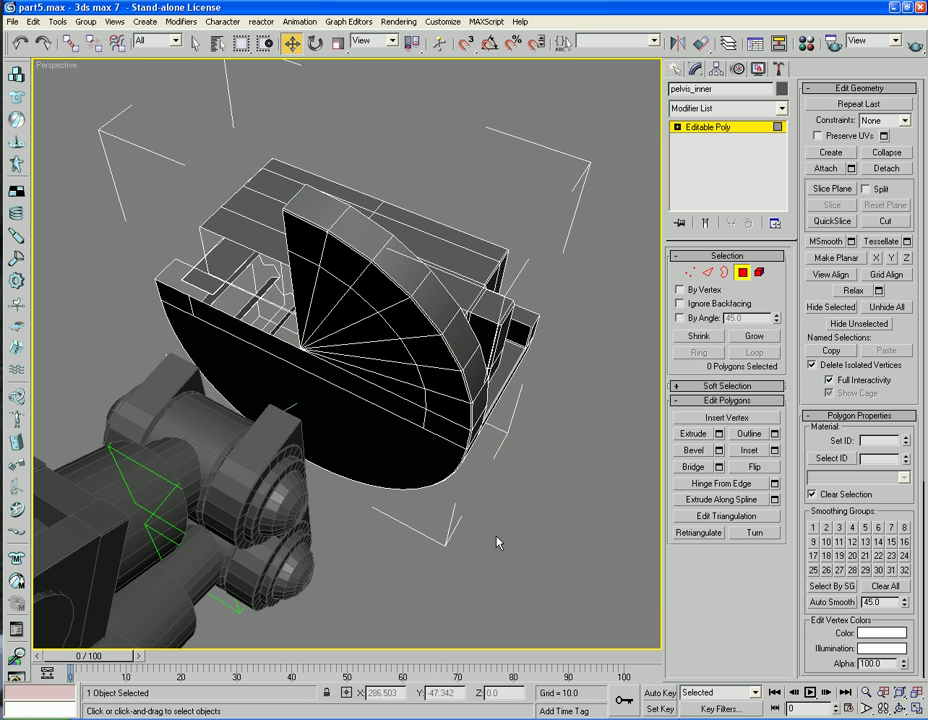
Delete the upright flat polygon closing the end of the hinged quarter disc
middle_click_drag(497, 543, 543, 518, "alt")
key("4")
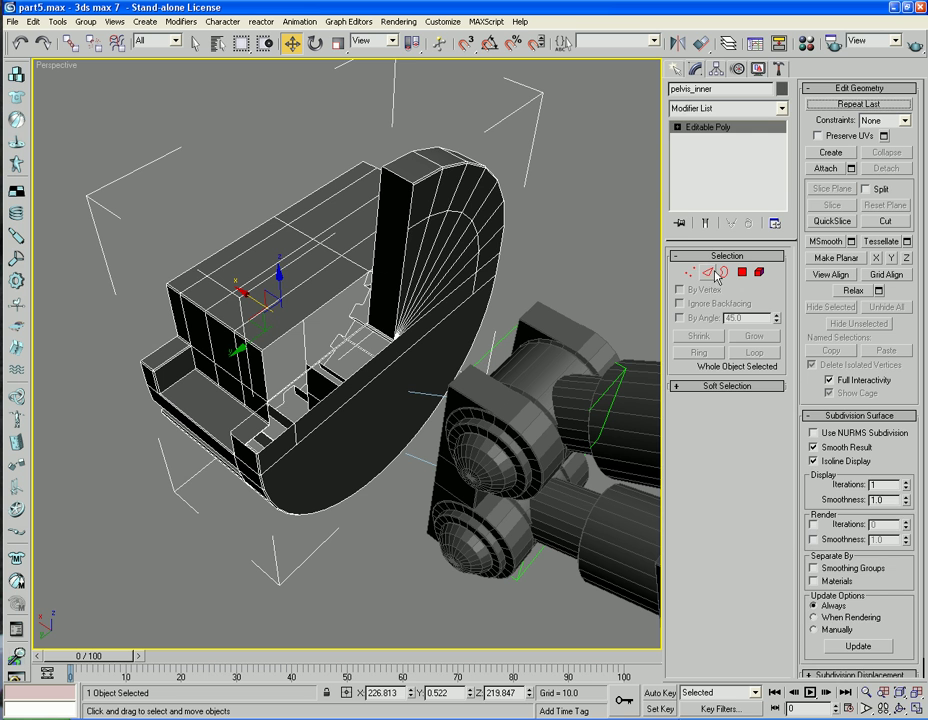
key("4")
left_click(398, 234)
key("Delete")
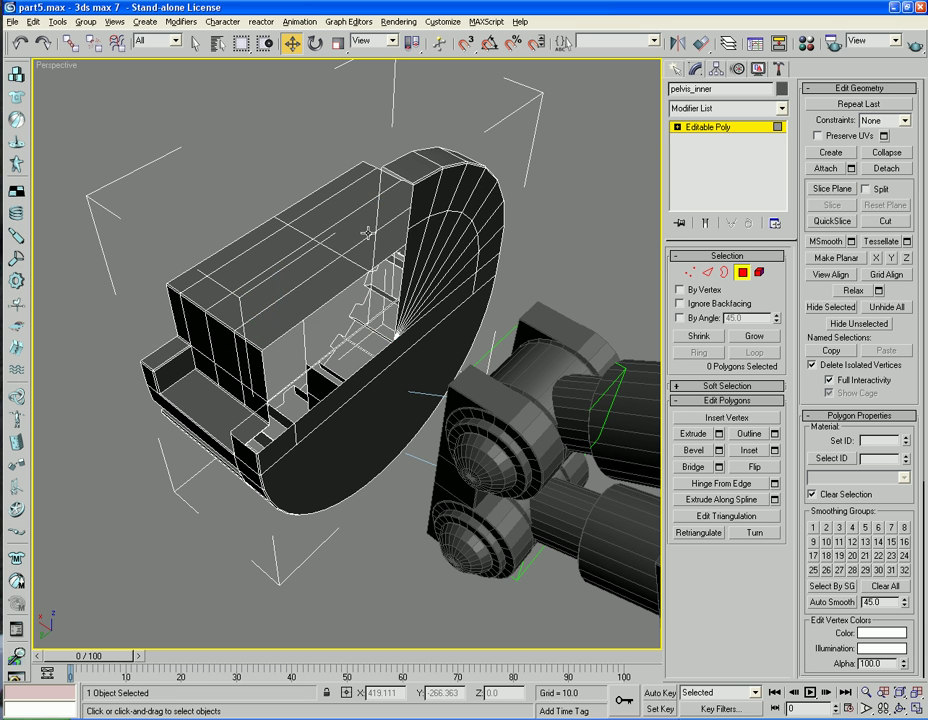
Select all eight polygons on the inner block's flat top and raise them about 19 units along Z
middle_click_drag(369, 232, 440, 255, "alt")
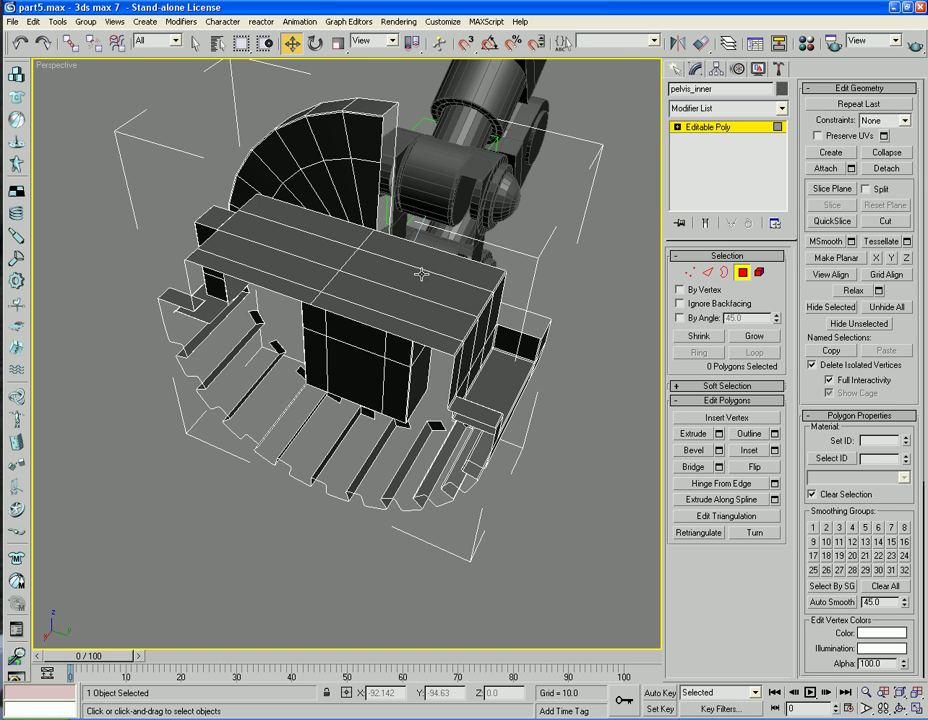
left_click(432, 258)
left_click(330, 231, "ctrl")
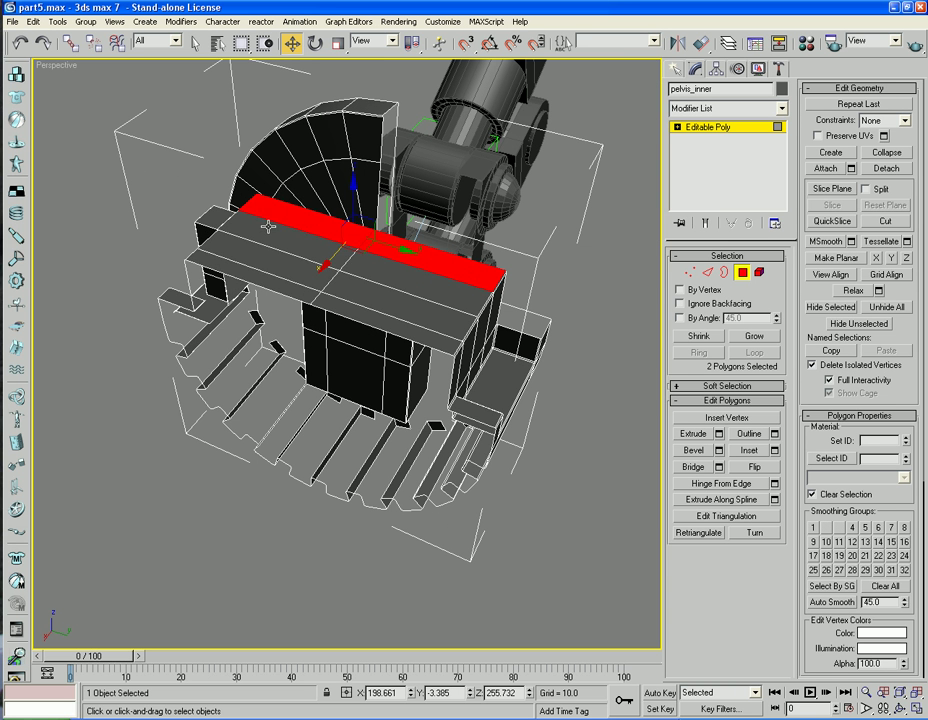
left_click(286, 255, "ctrl")
left_click(230, 262, "ctrl")
left_click(300, 272, "ctrl")
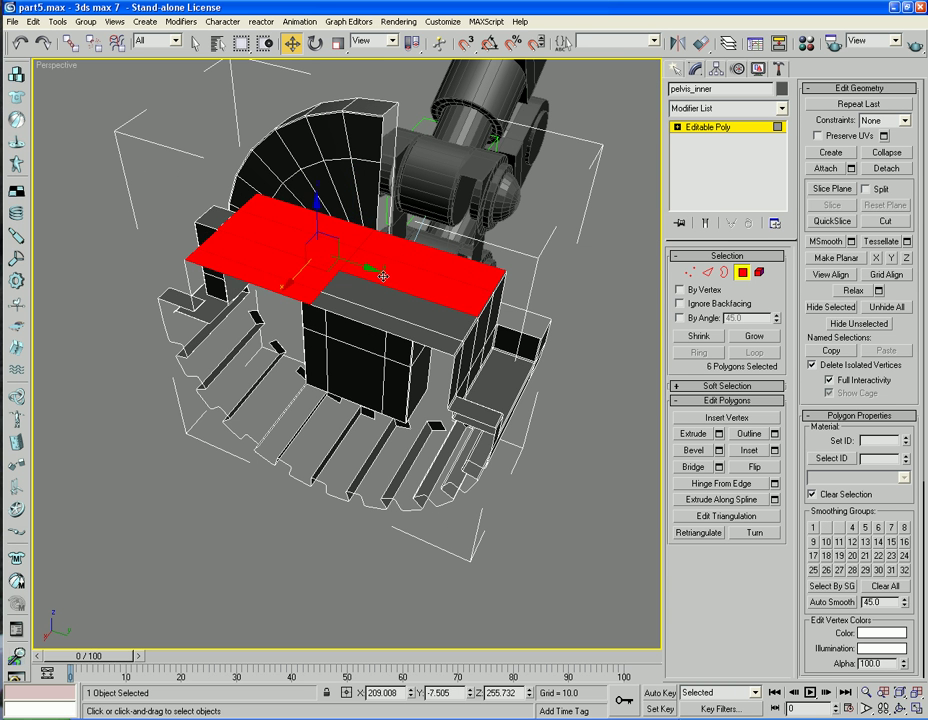
left_click(385, 299, "ctrl")
left_click(388, 322, "ctrl")
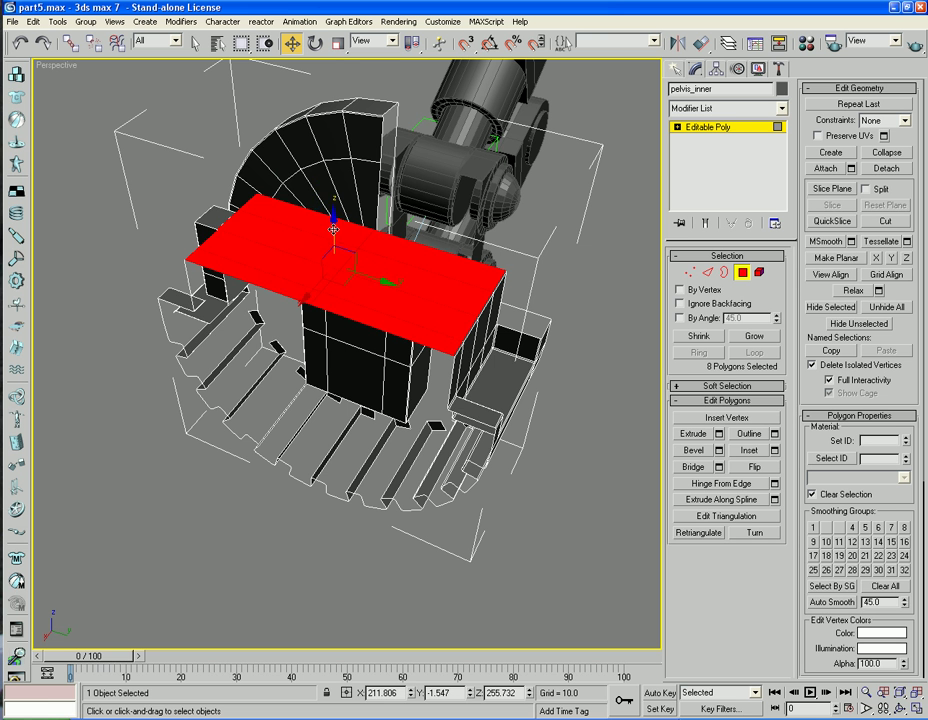
left_click_drag(335, 228, 337, 170)
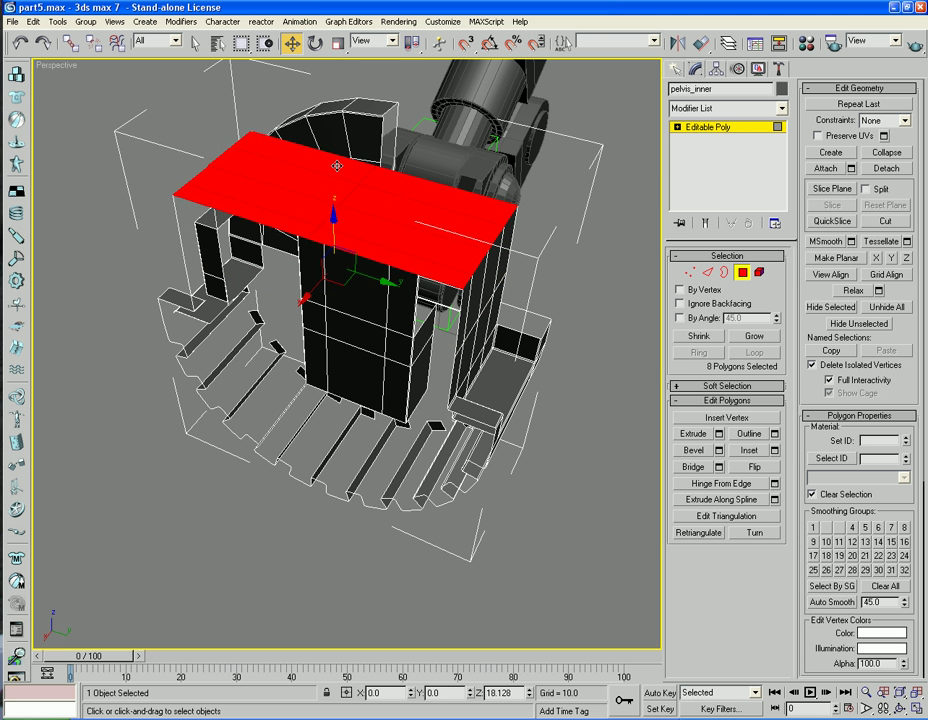
Try to delete all polygons in the pelvis half without the quarter disc, selecting them from the top view, and undo the deletion
middle_click_drag(338, 166, 476, 97, "alt")
scroll(548, 162, "down", 3)
middle_click_drag(548, 162, 520, 149, "alt")
scroll(520, 149, "up", 3)
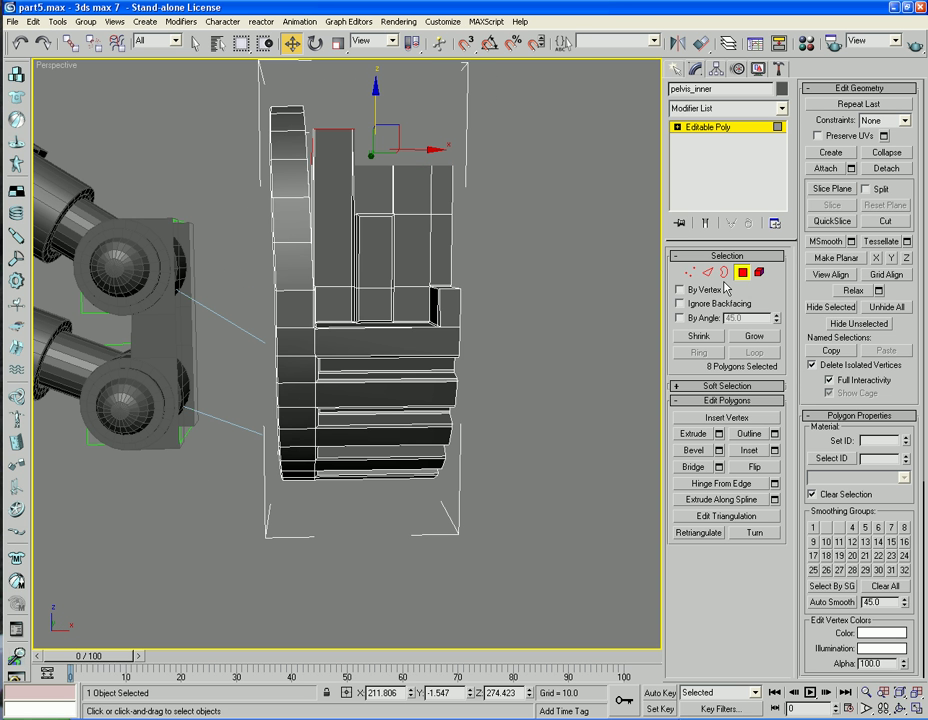
left_click(692, 274)
middle_click_drag(506, 264, 381, 391, "alt")
key("t")
scroll(383, 344, "up", 5)
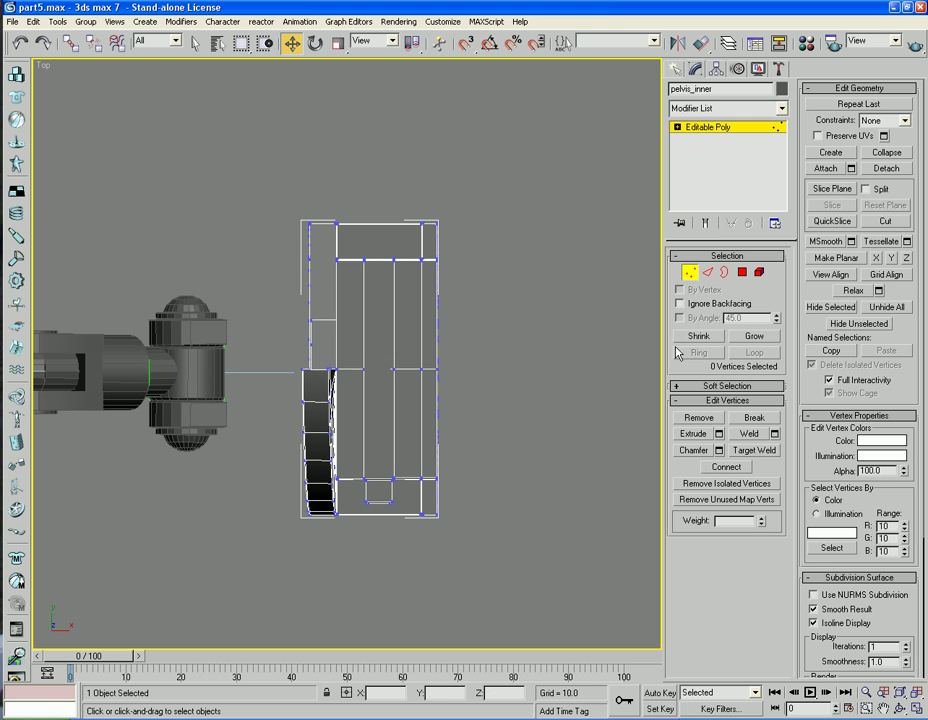
left_click(742, 272)
left_click(406, 335)
left_click(489, 213)
left_click_drag(491, 197, 273, 371)
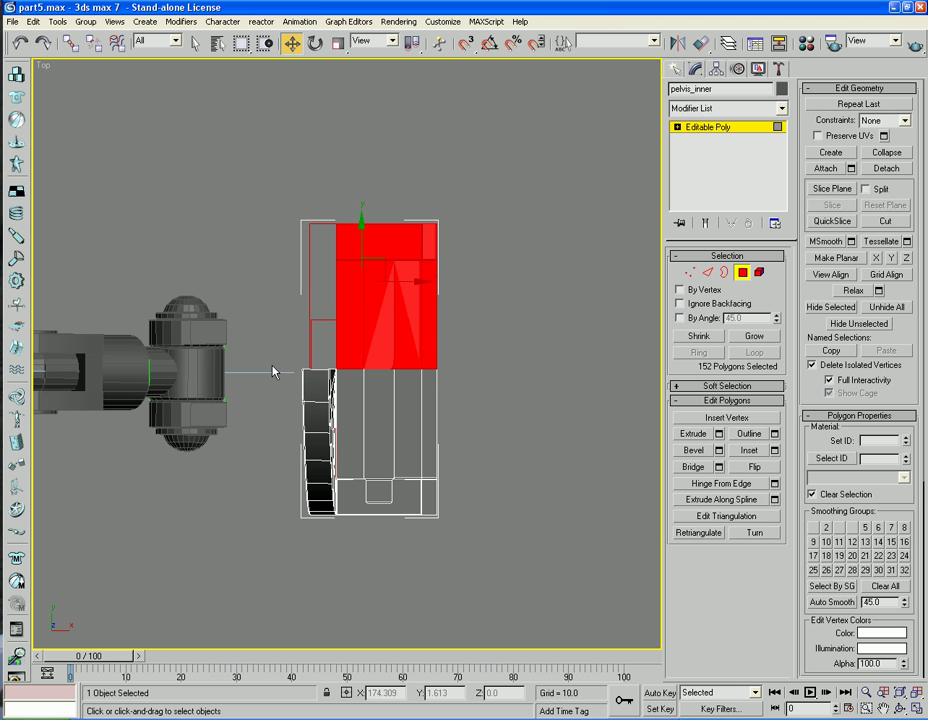
key("Delete")
key("p")
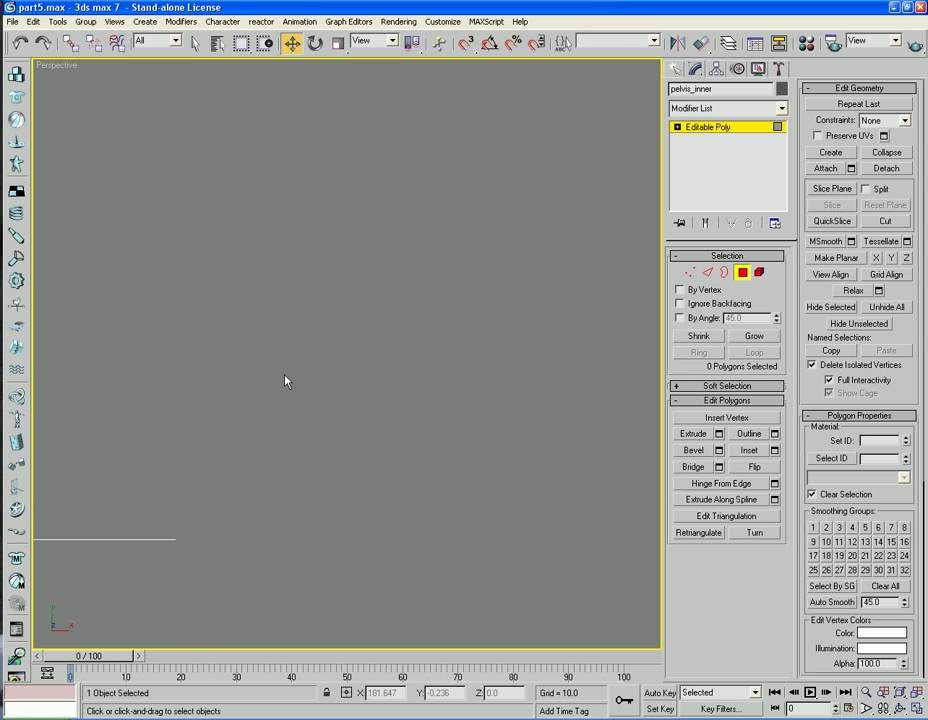
middle_click_drag(286, 379, 356, 275, "alt")
scroll(333, 278, "down", 2)
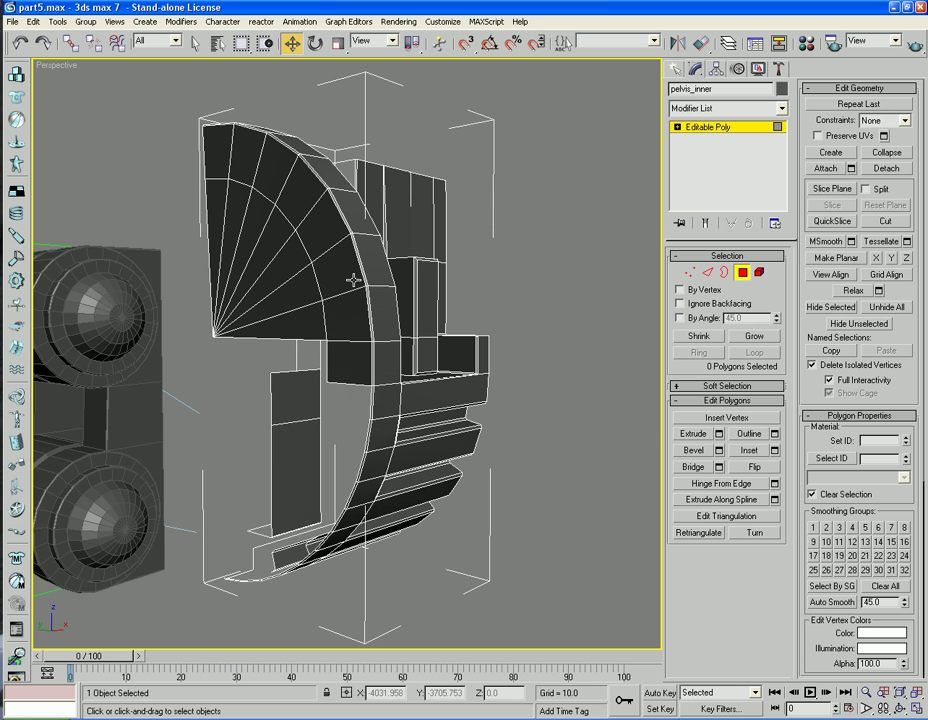
key("ctrl+z")
left_click(290, 465)
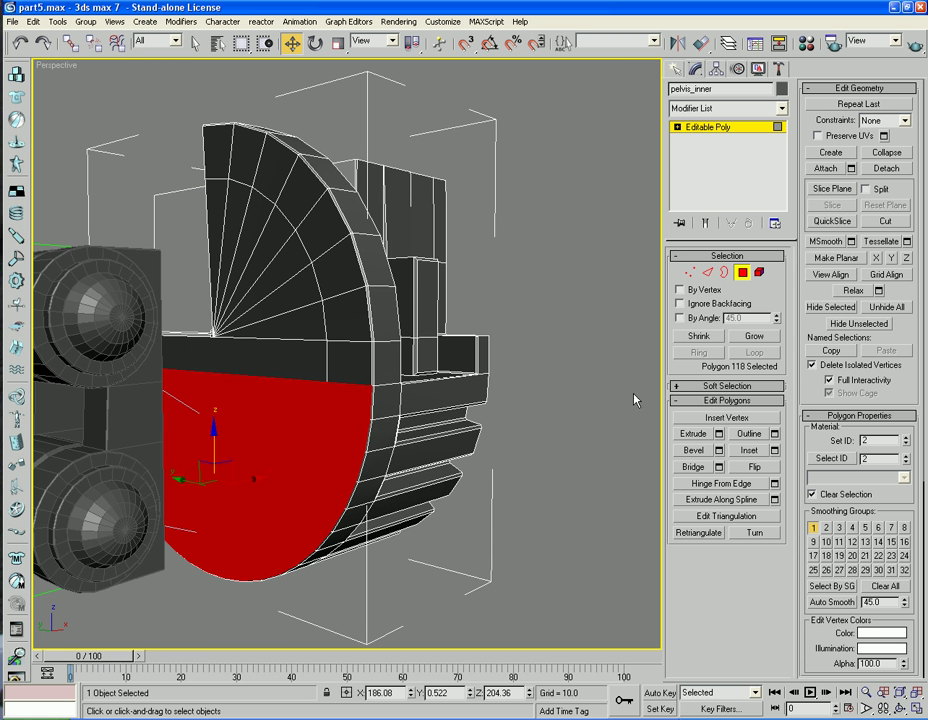
left_click(707, 273)
middle_click_drag(413, 297, 605, 415, "alt")
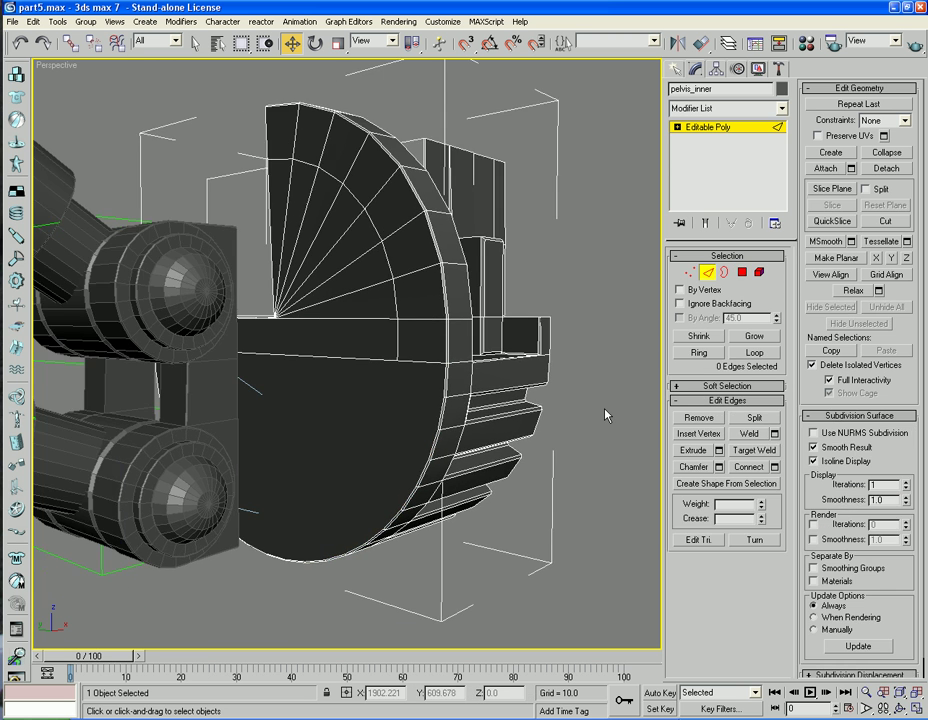
middle_click_drag(512, 386, 503, 358, "alt")
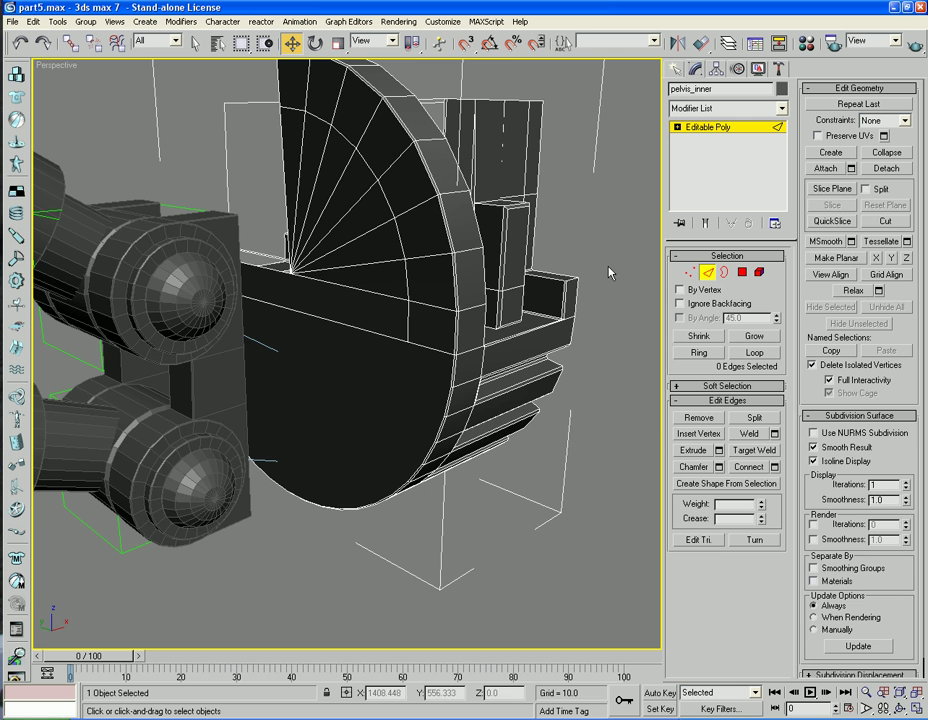
Delete all polygons in the pelvis half without the quarter disc, selecting them from the top view
key("4")
middle_click_drag(584, 280, 513, 407, "alt")
key("t")
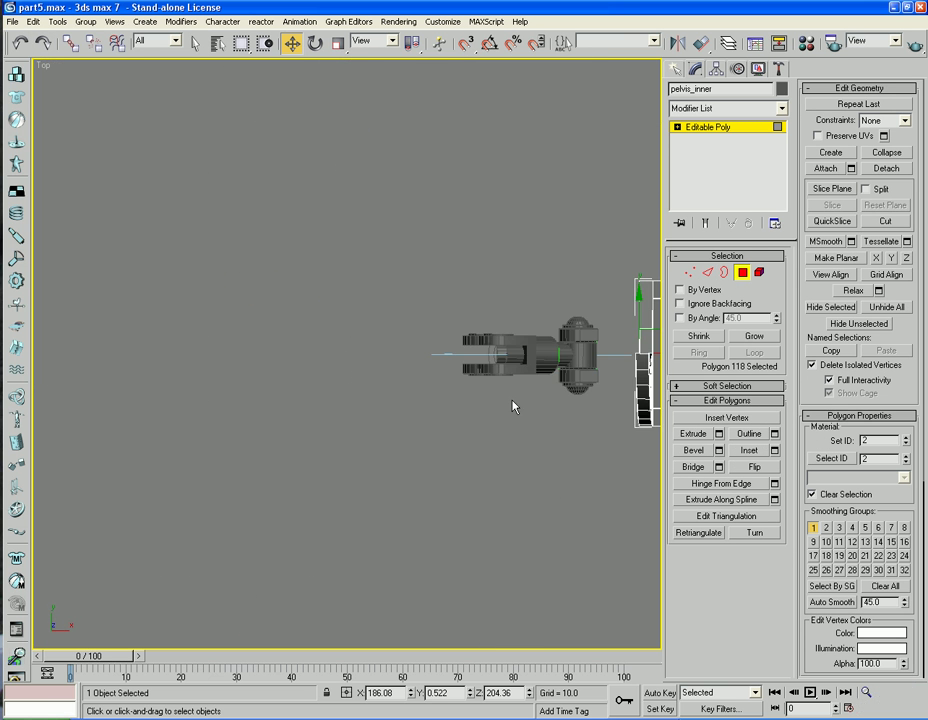
key("z")
left_click_drag(582, 91, 298, 354)
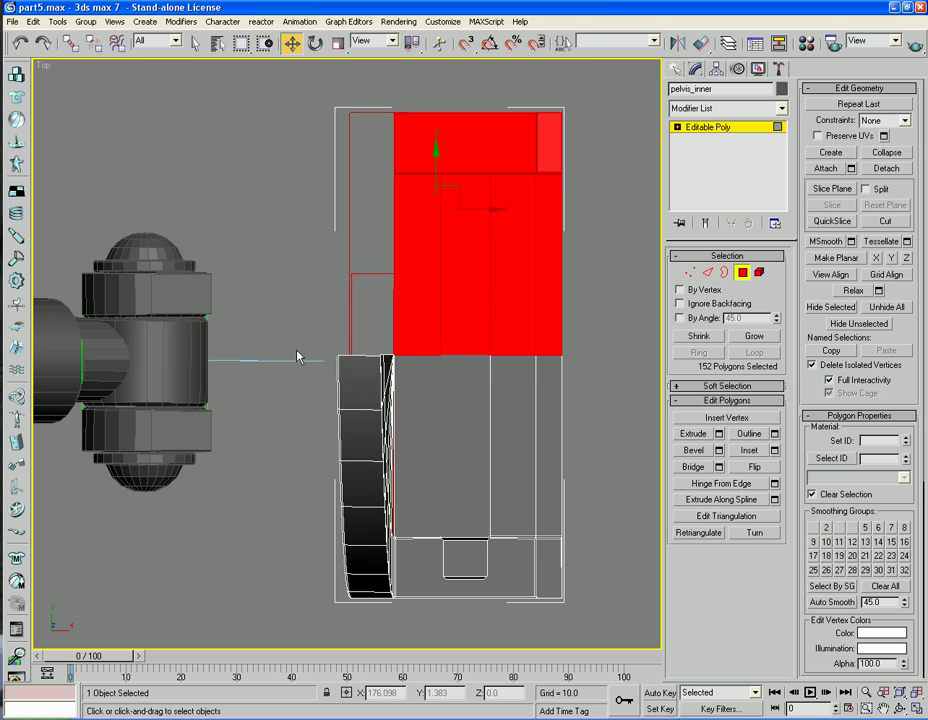
key("Delete")
key("p")
key("z")
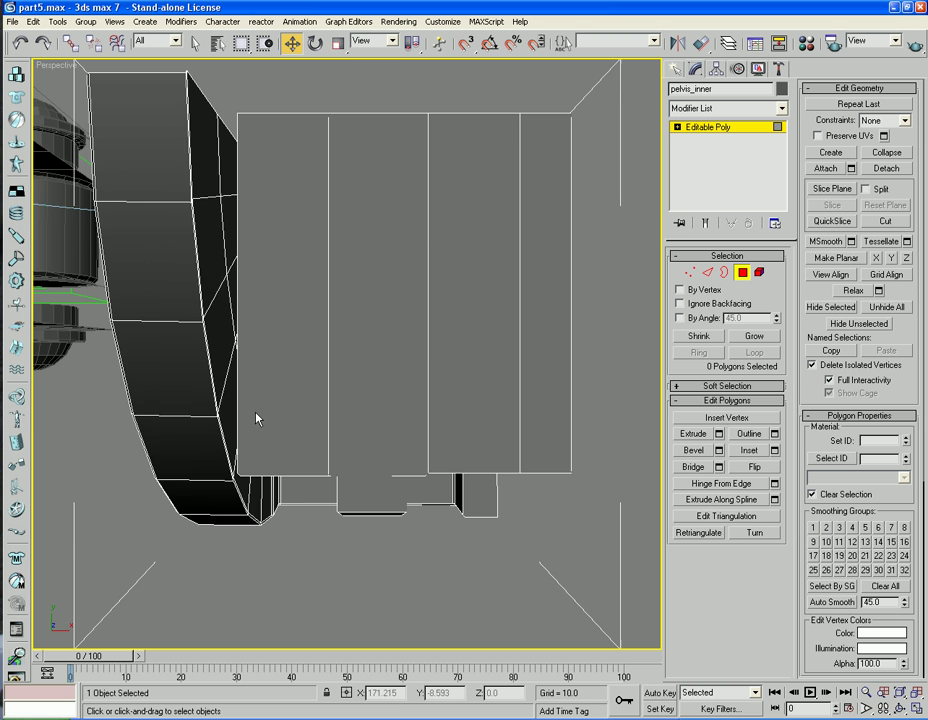
middle_click_drag(249, 406, 305, 284, "alt")
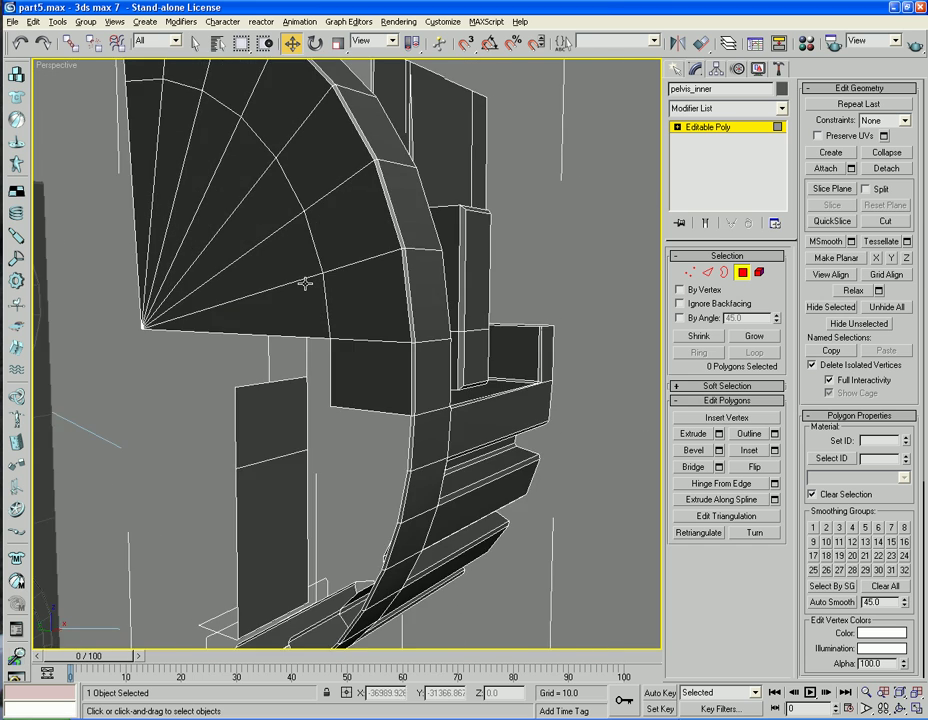
scroll(352, 328, "down", 5)
middle_click_drag(377, 363, 305, 337, "alt")
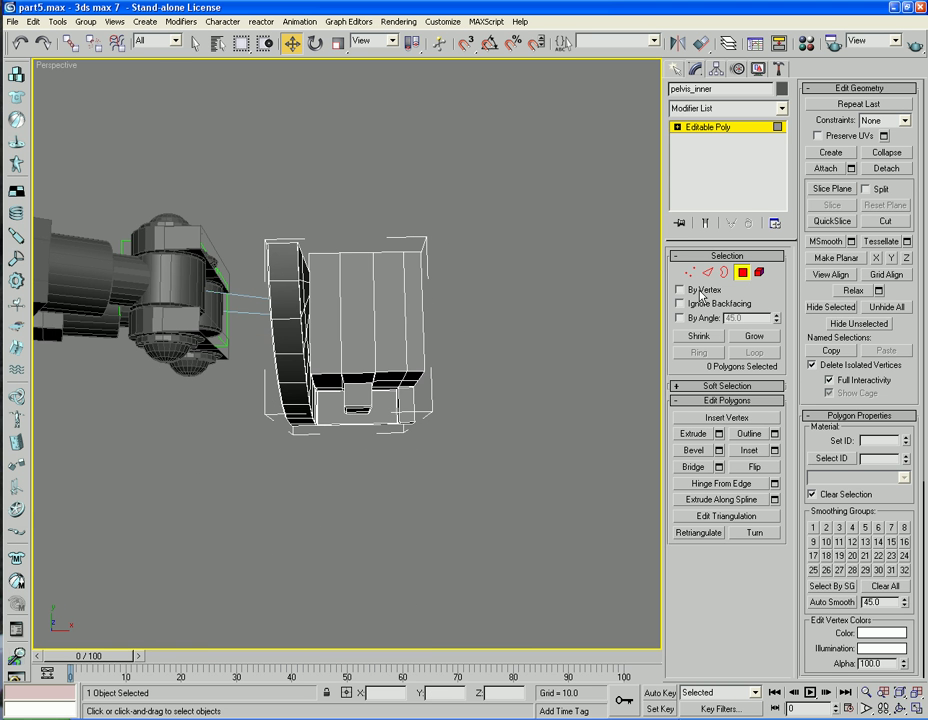
Select the 13 vertices along the remaining half's open cut edge and scale them along Y to flatten them into one line
left_click(707, 274)
key("t")
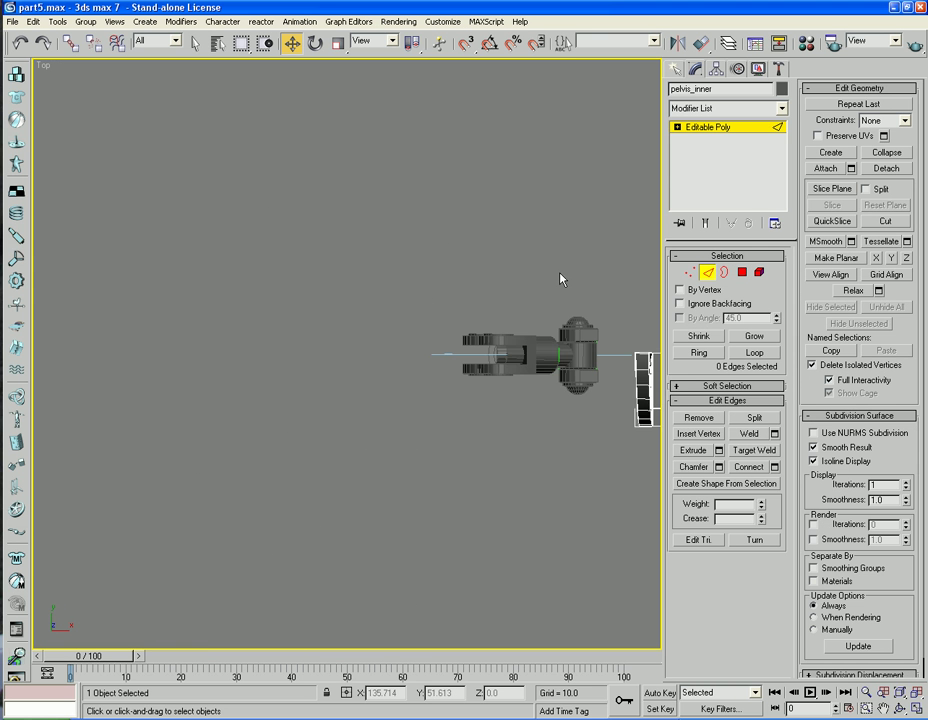
middle_click_drag(561, 276, 379, 277)
scroll(222, 278, "up", 5)
left_click(689, 272)
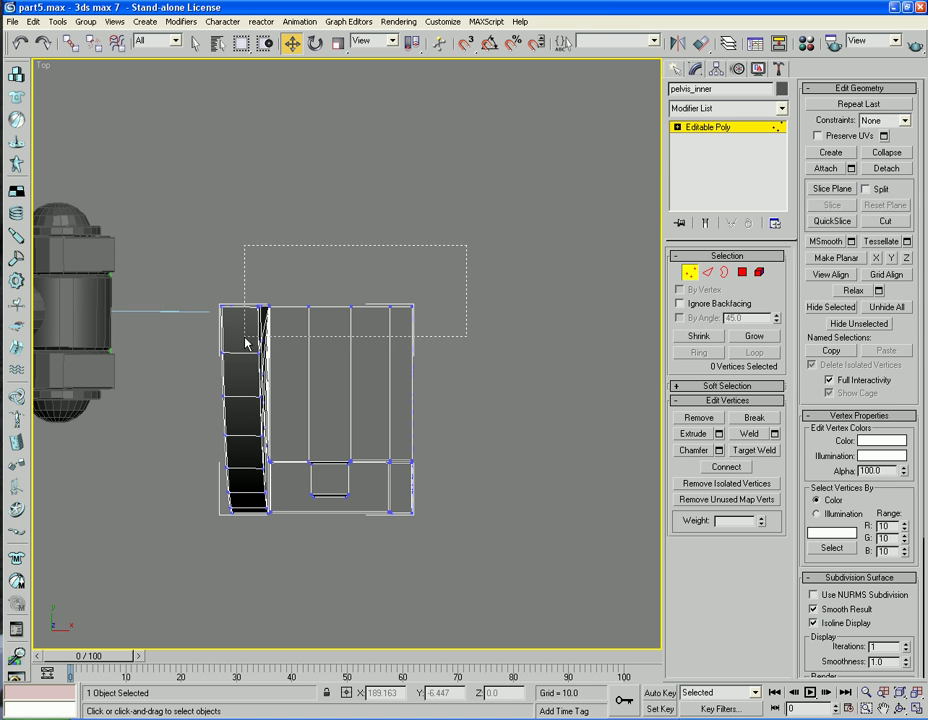
left_click_drag(246, 343, 199, 318)
left_click(339, 44)
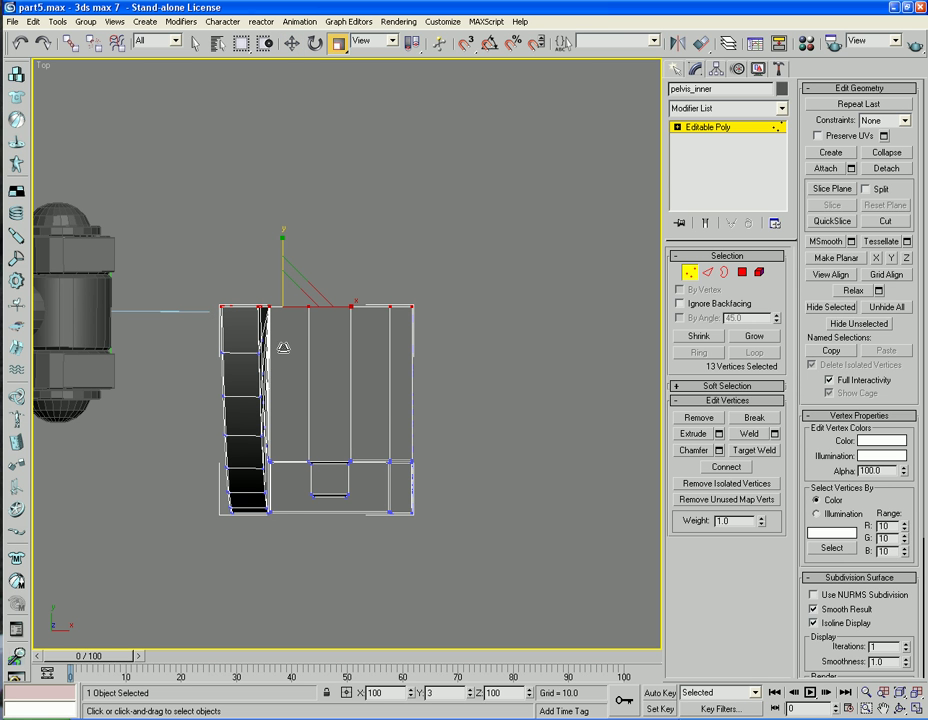
left_click(687, 273)
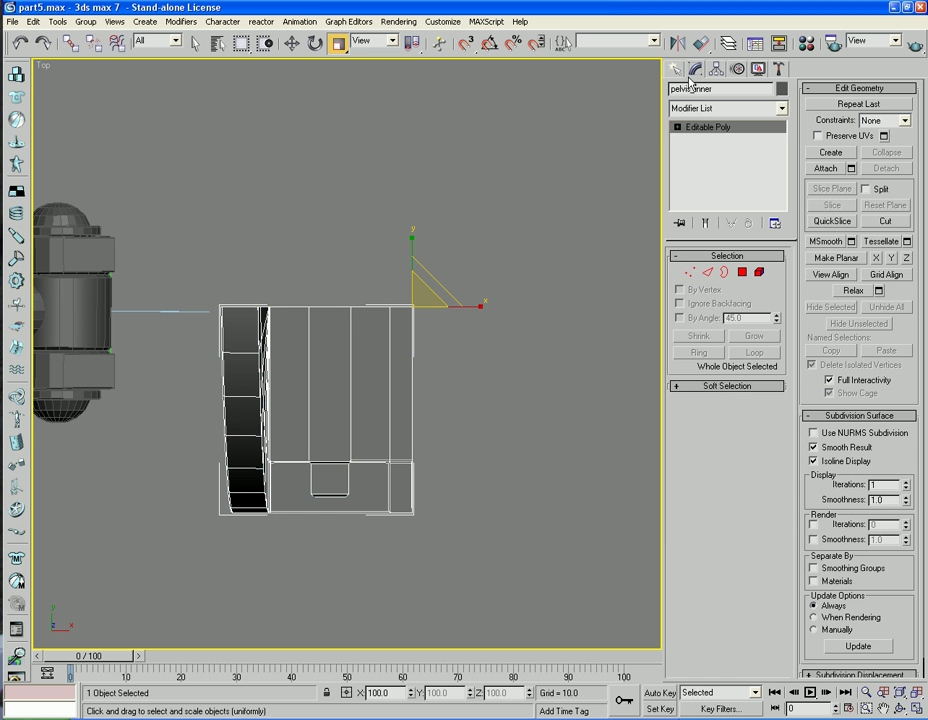
Mirror the pelvis half across the Y axis as a copy with 0.0 offset
left_click(679, 44)
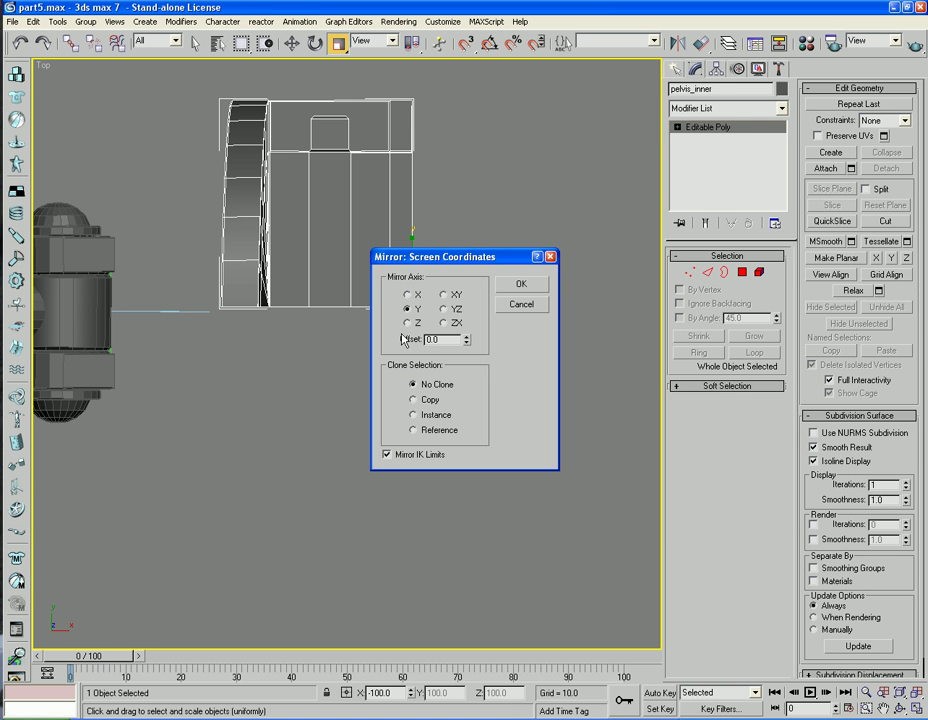
left_click(413, 399)
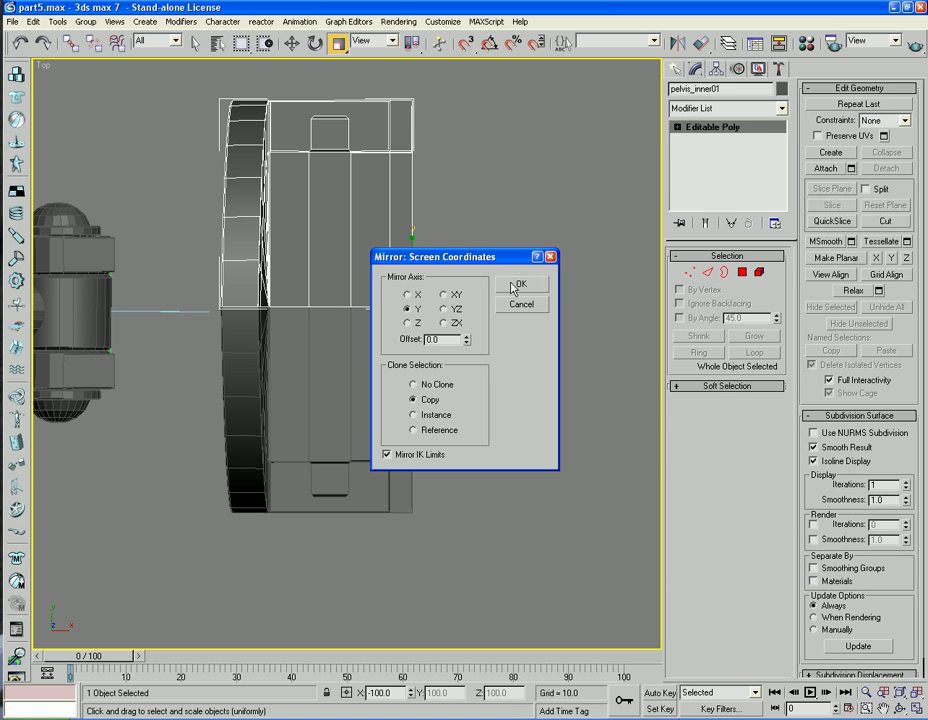
left_click_drag(466, 262, 603, 370)
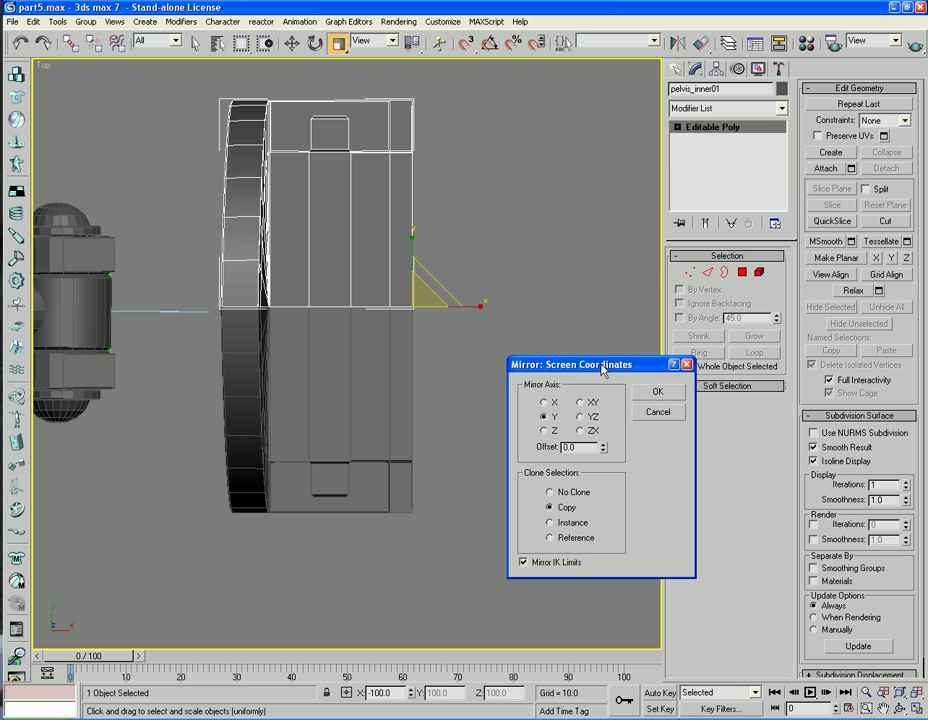
left_click(657, 391)
Attach the mirrored copy to the original pelvis half
left_click(405, 345)
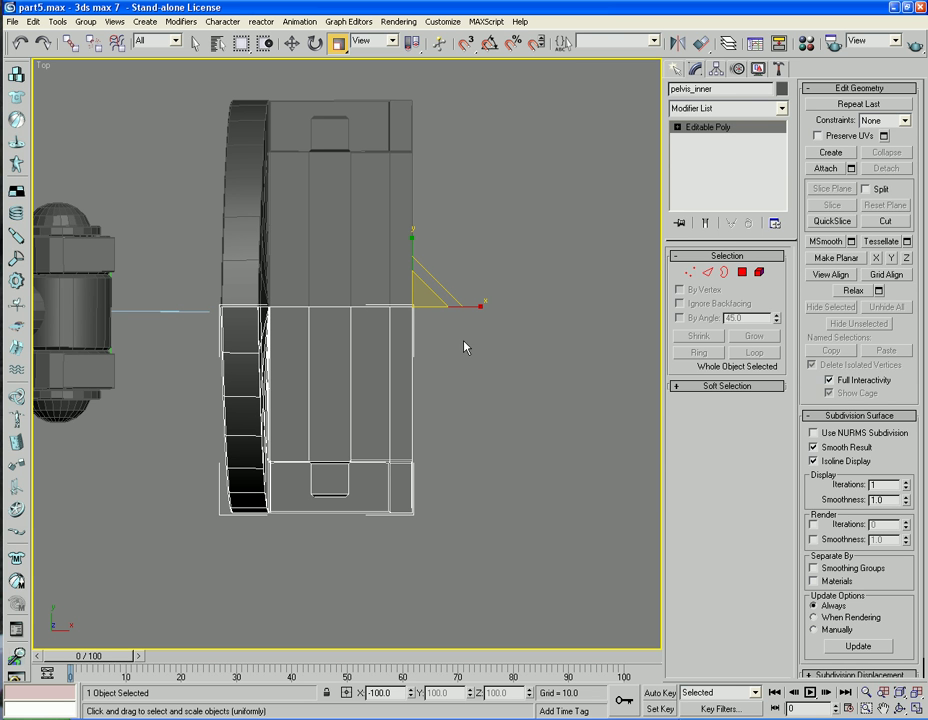
left_click(825, 168)
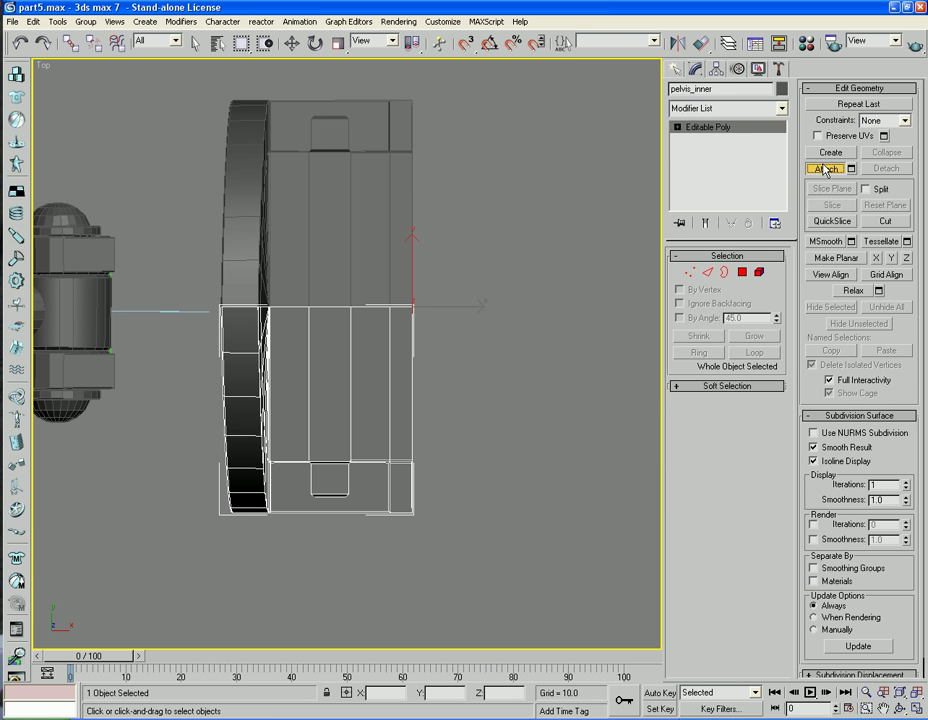
left_click(384, 166)
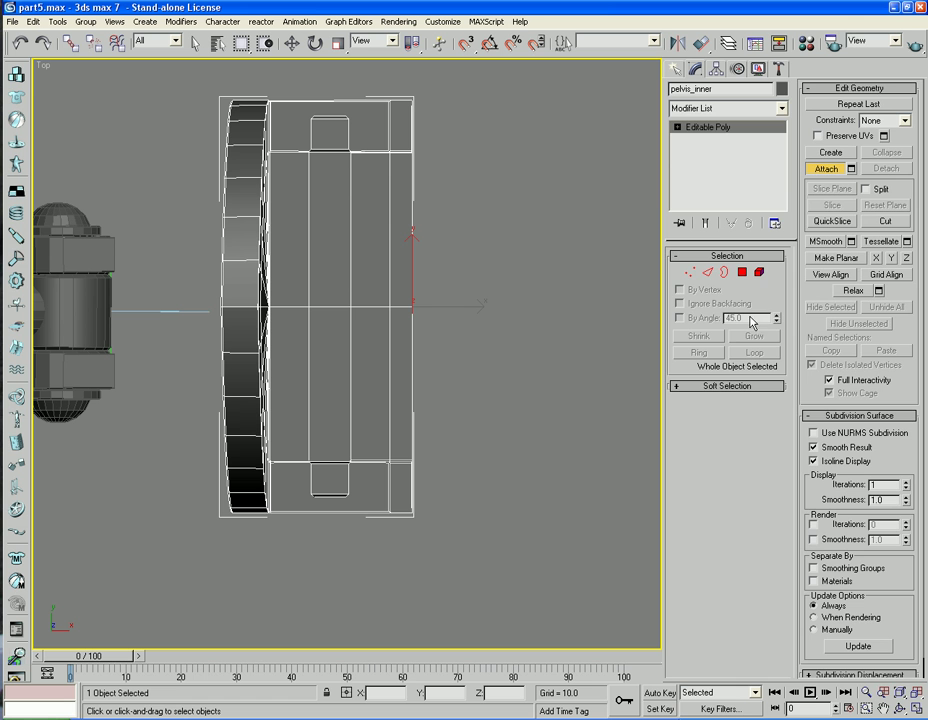
Weld all vertices of the attached pelvis halves to close the center seam
left_click(689, 273)
key("ctrl+a")
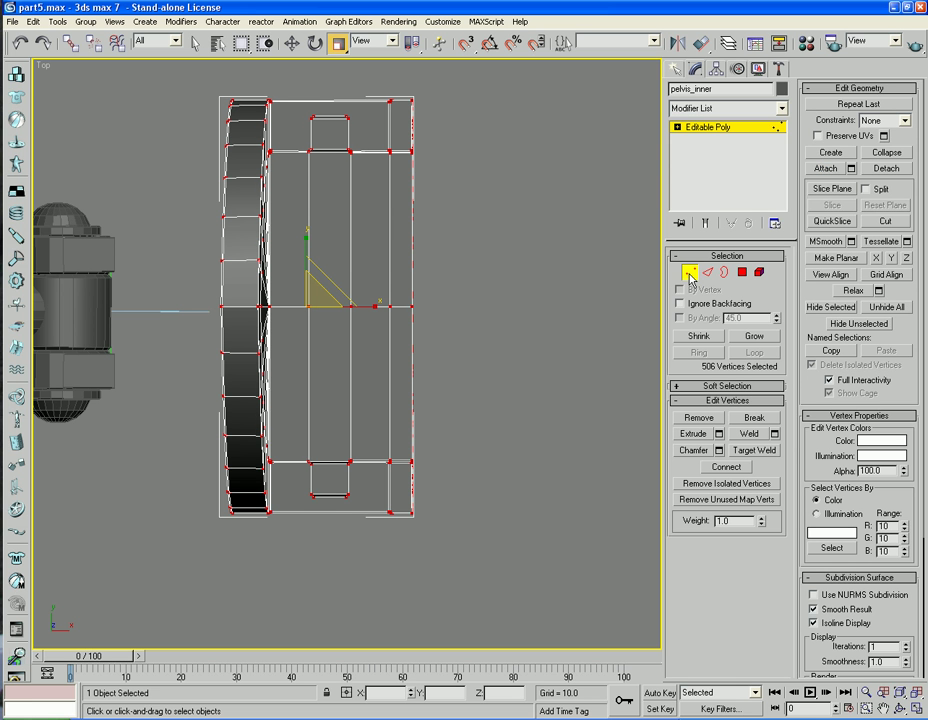
left_click(775, 436)
left_click(461, 543)
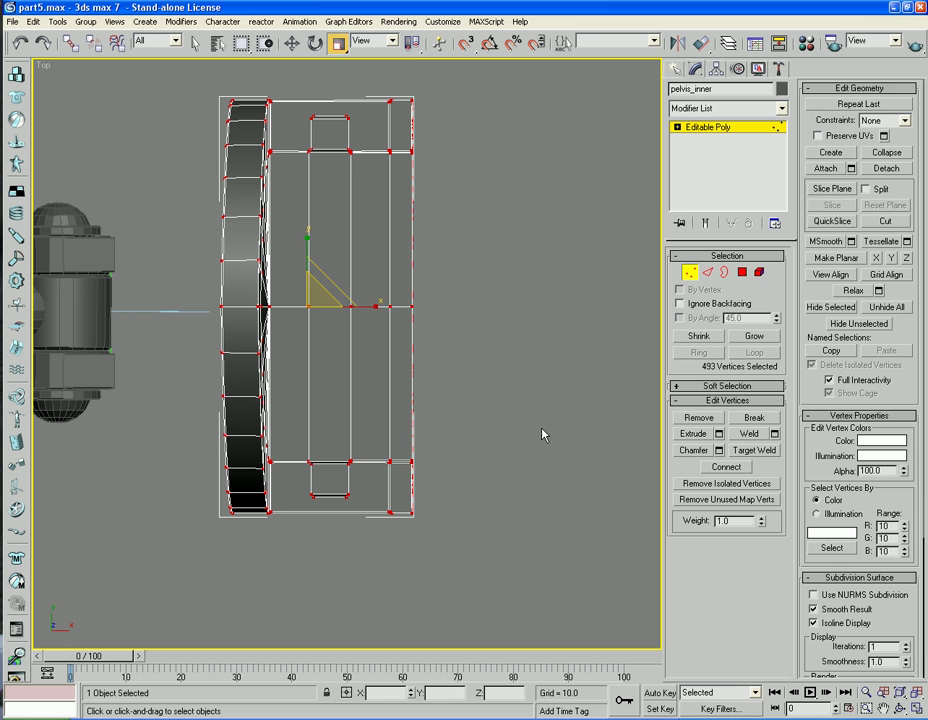
left_click(689, 271)
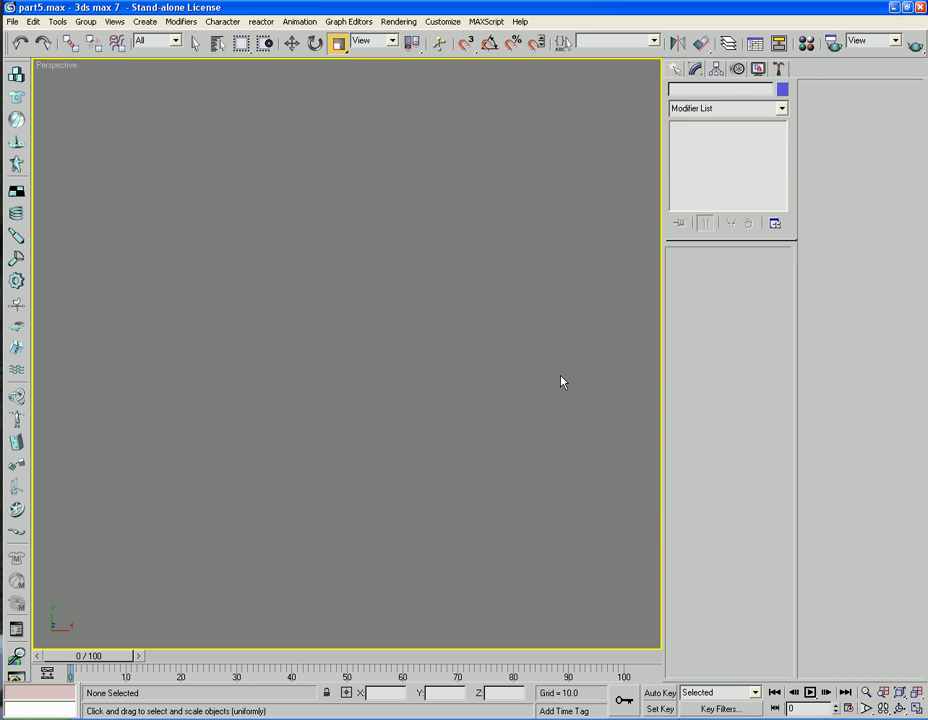
Select the pelvis's open border and examine the gap running through the disc rim and central underside groove
middle_click_drag(458, 520, 499, 323, "alt")
scroll(509, 393, "up", 4)
left_click(499, 323)
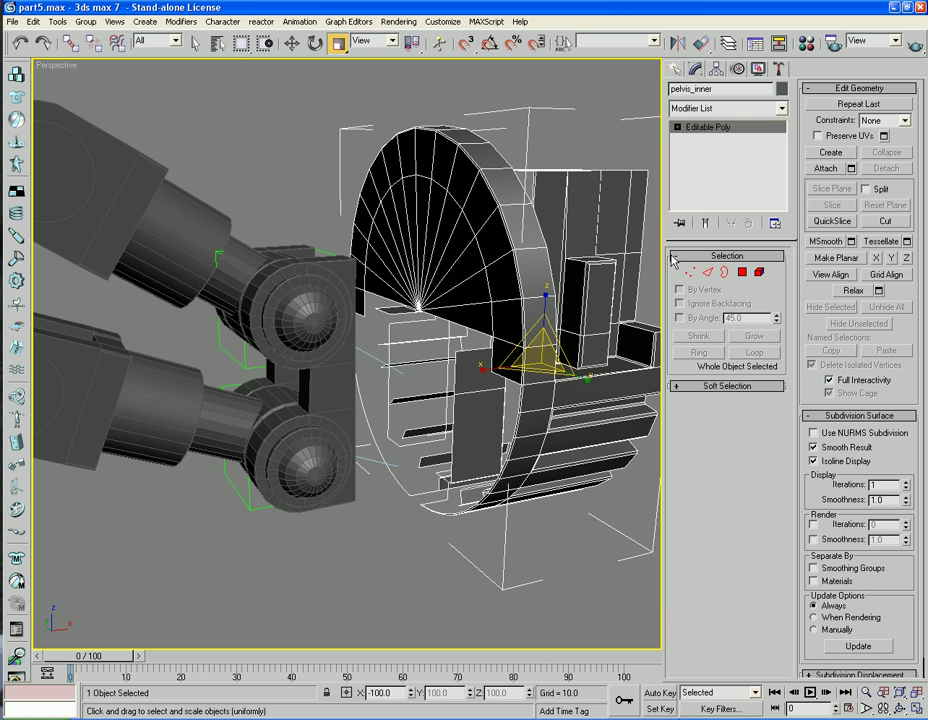
left_click(726, 276)
left_click(512, 431)
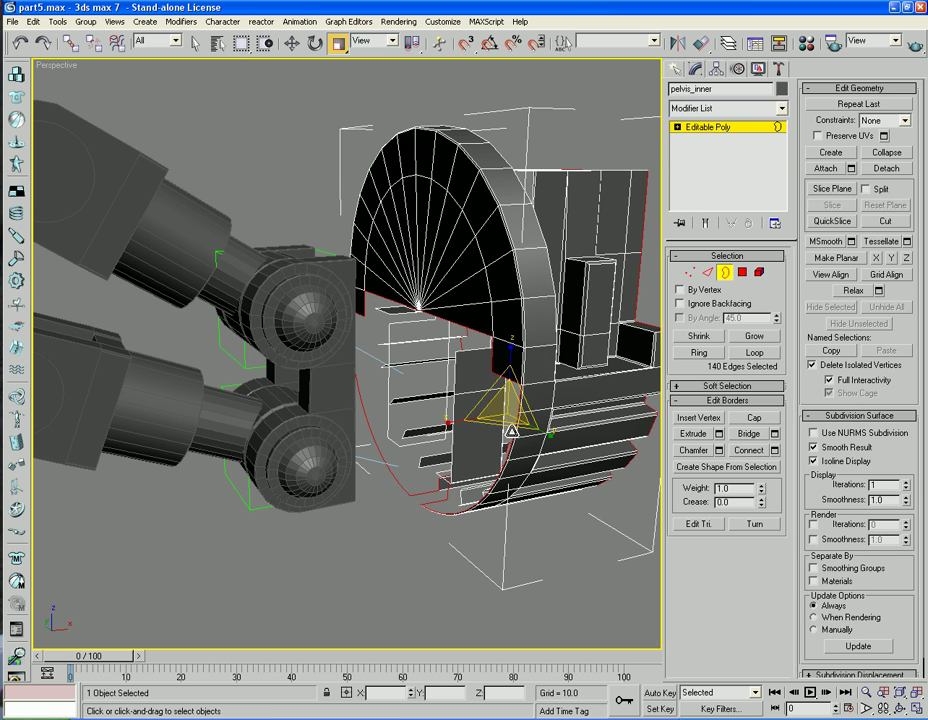
middle_click_drag(529, 508, 770, 369, "alt")
scroll(727, 362, "up", 5)
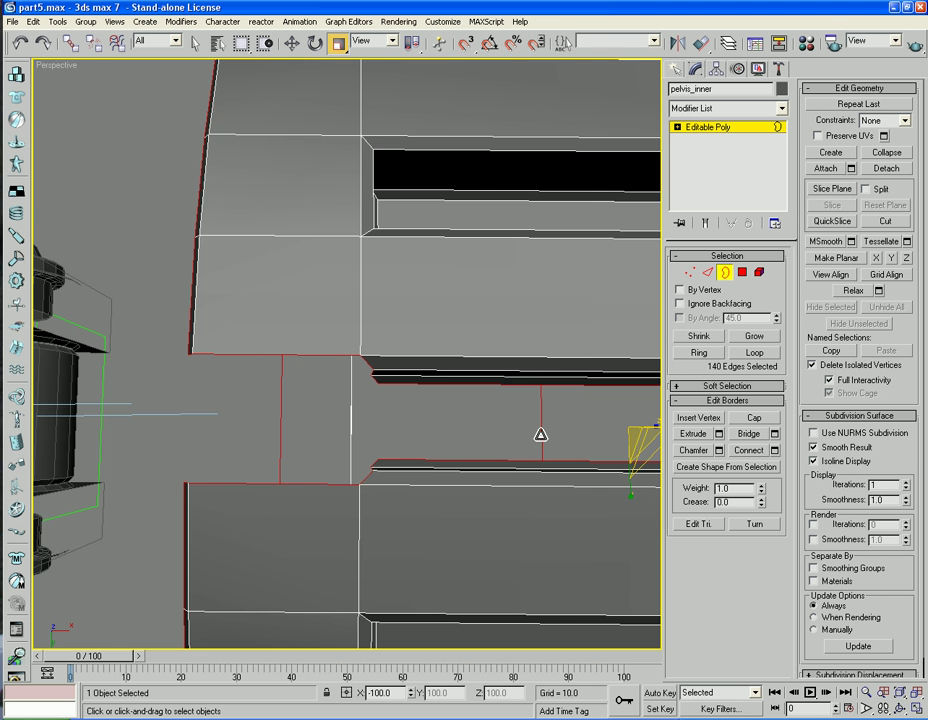
middle_click_drag(540, 434, 359, 426, "alt")
middle_click_drag(419, 429, 728, 322, "alt")
Create a four-sided polygon filling the open floor of the central groove on the pelvis underside
left_click(742, 272)
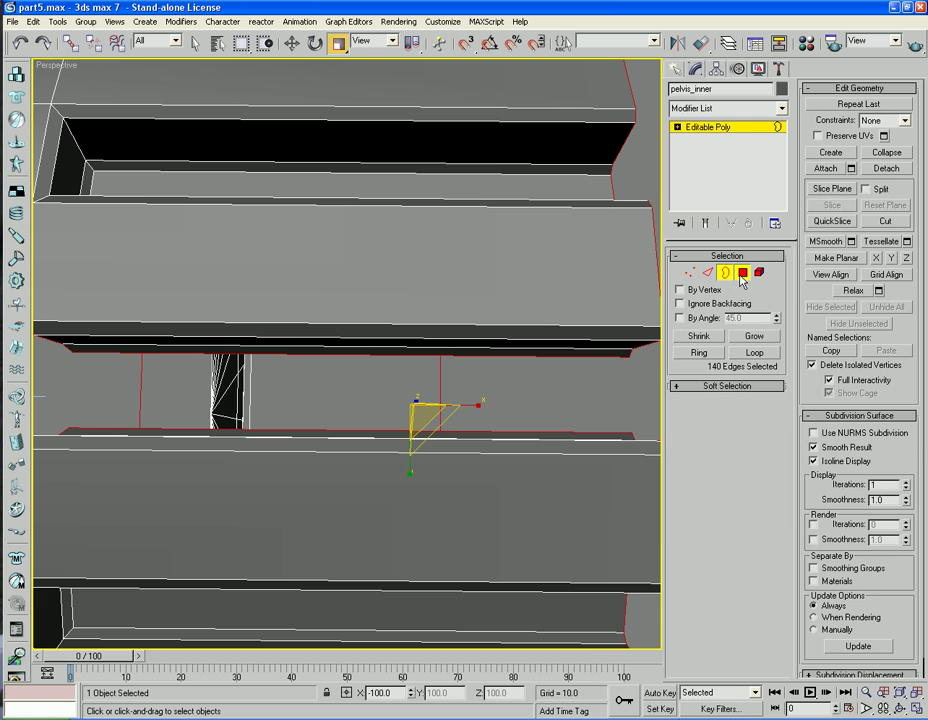
left_click(840, 163)
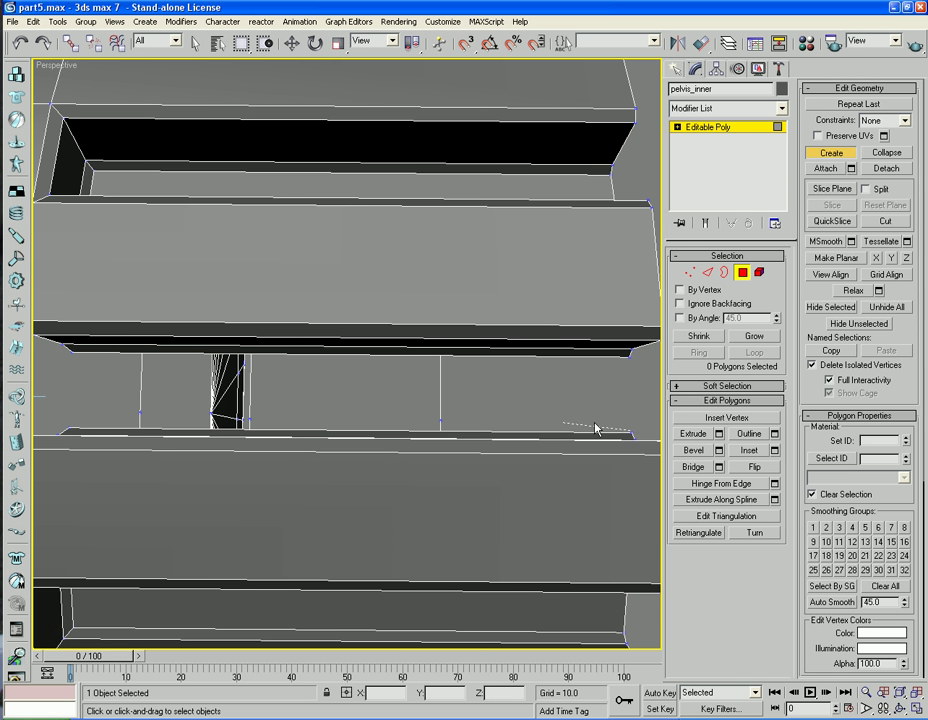
left_click(67, 433)
left_click(70, 353)
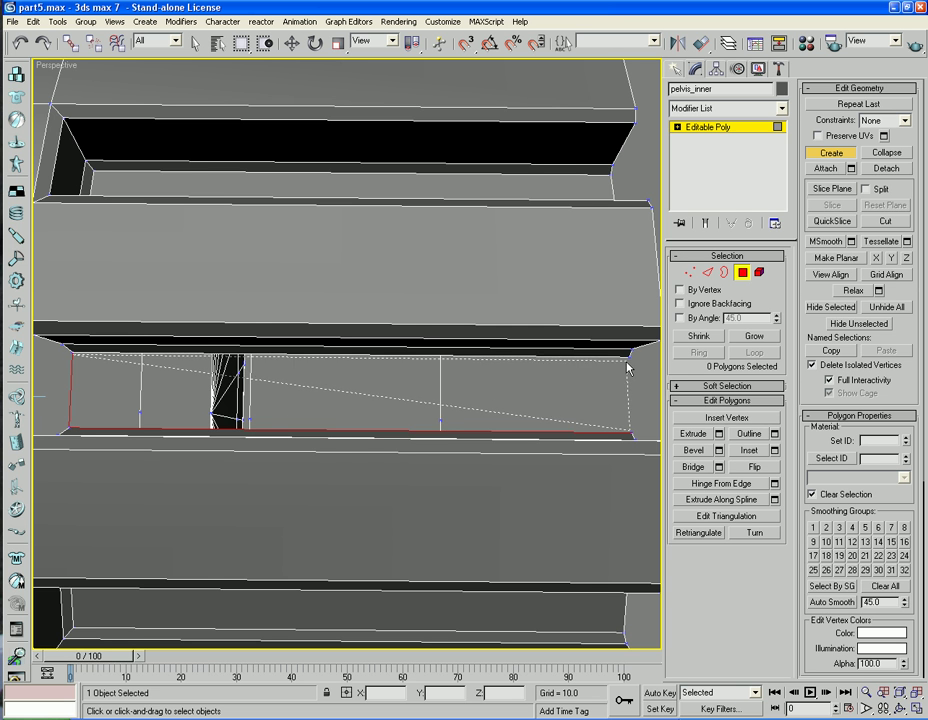
double_click(629, 354)
Create a polygon closing the gap in the disc's rim and another covering the central groove's end wall
middle_click_drag(377, 375, 512, 372)
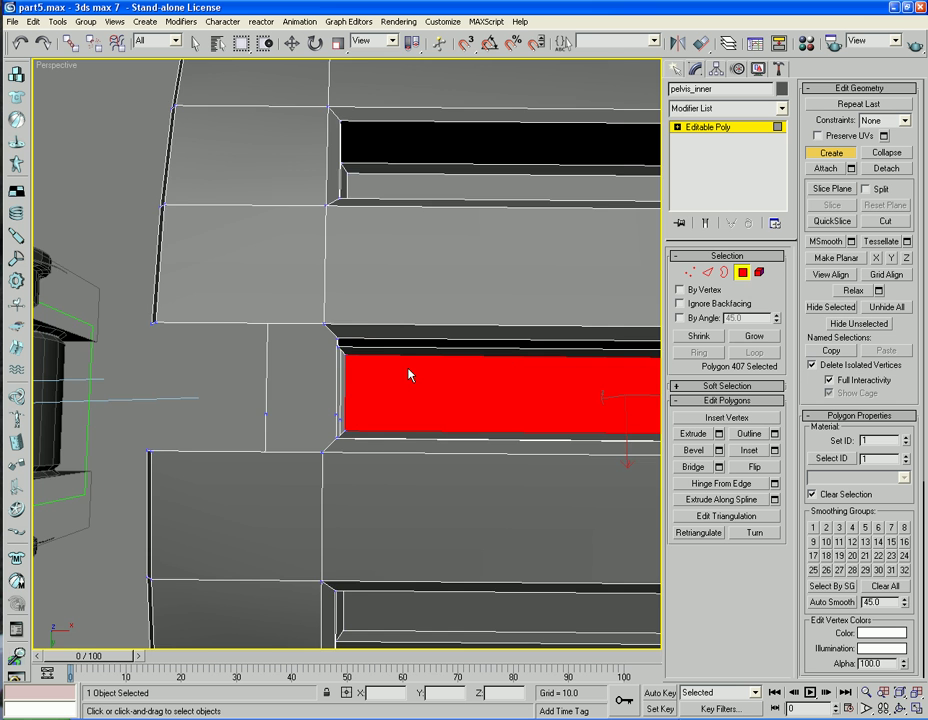
middle_click_drag(408, 374, 404, 456, "alt")
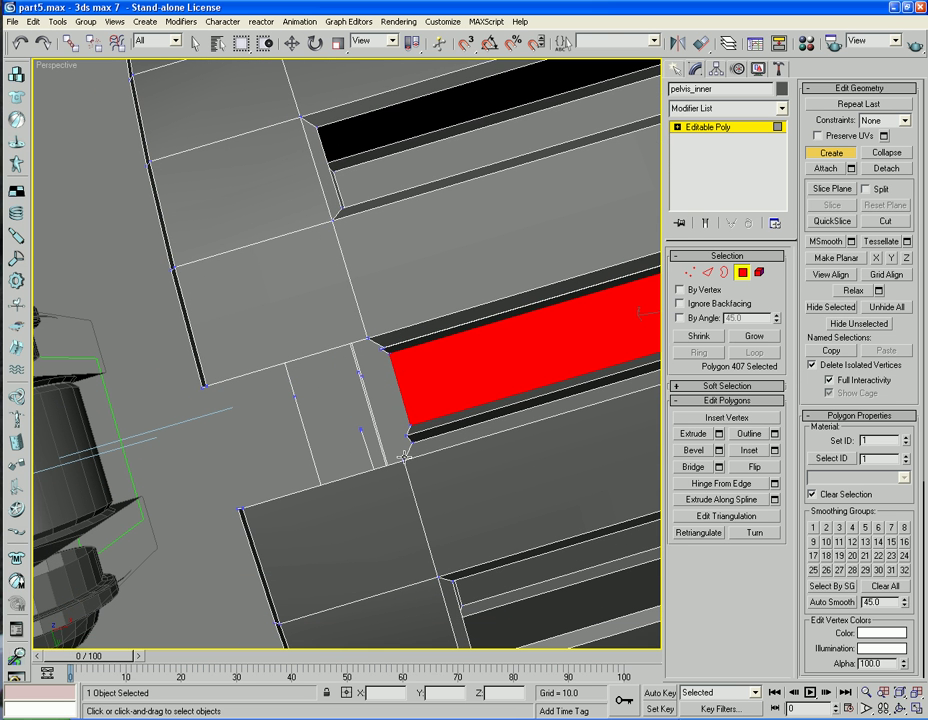
left_click(240, 503)
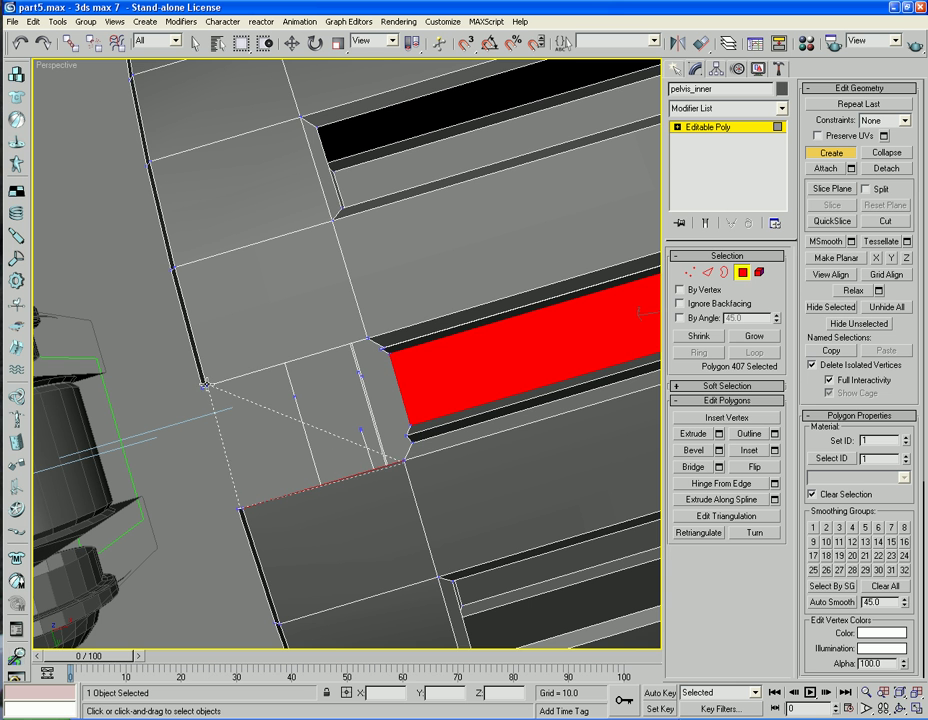
left_click(204, 385)
left_click(369, 339)
left_click(404, 460)
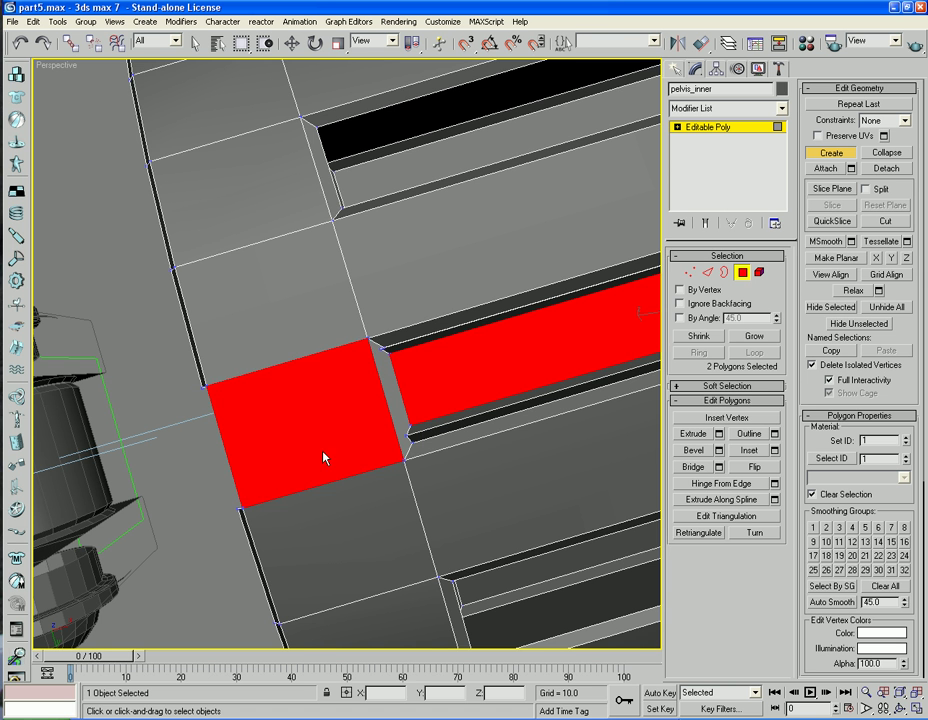
middle_click_drag(323, 456, 387, 427, "alt")
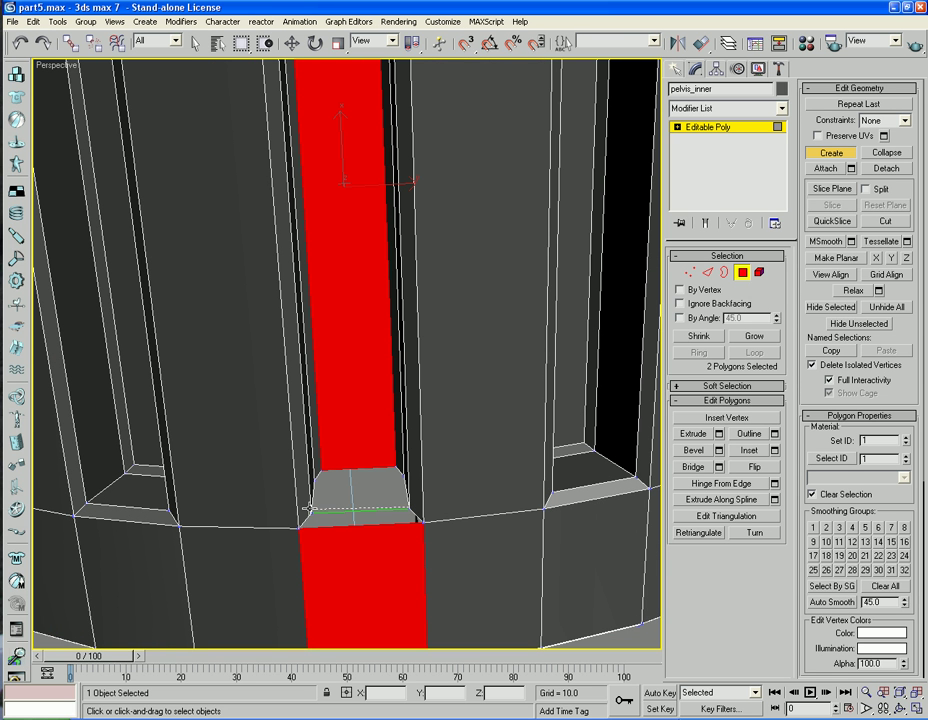
left_click(406, 476)
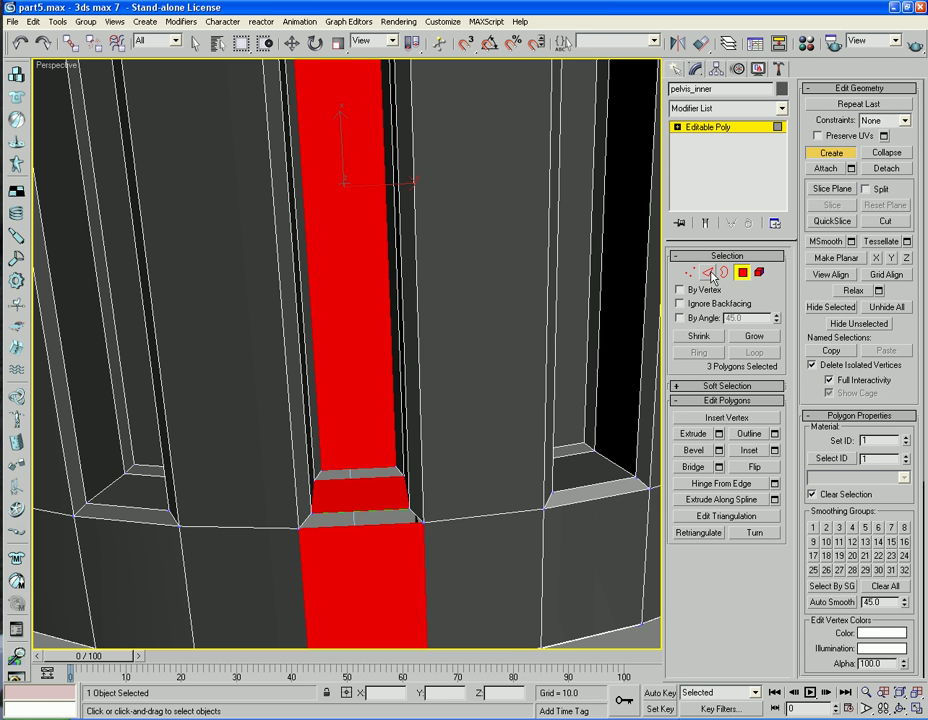
Cap the two narrow open borders at the end of the central groove on the pelvis underside
left_click(724, 272)
left_click(386, 466)
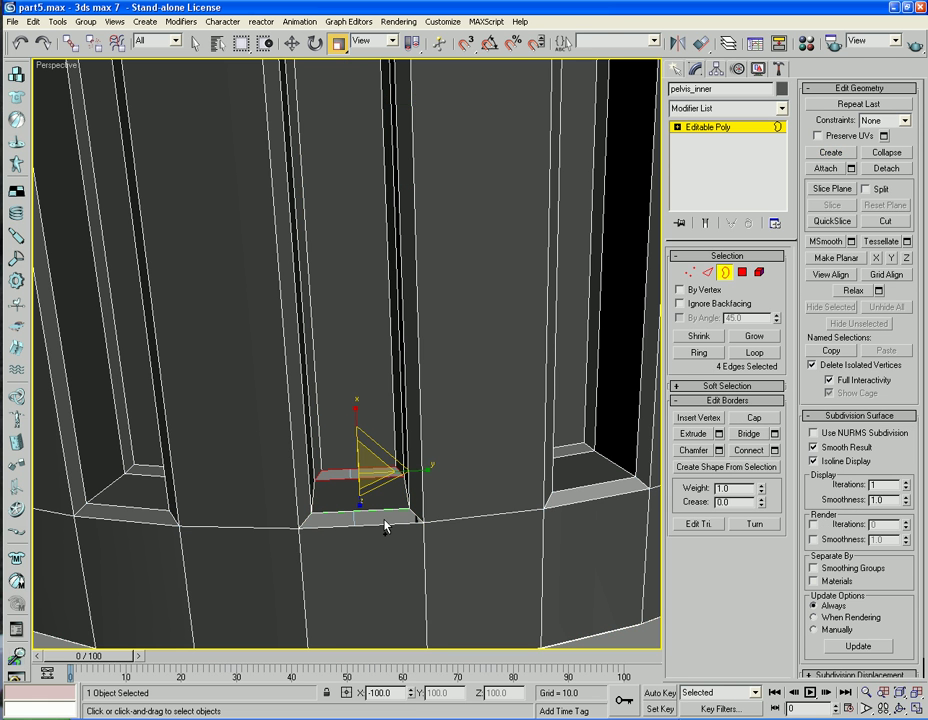
left_click(383, 522, "ctrl")
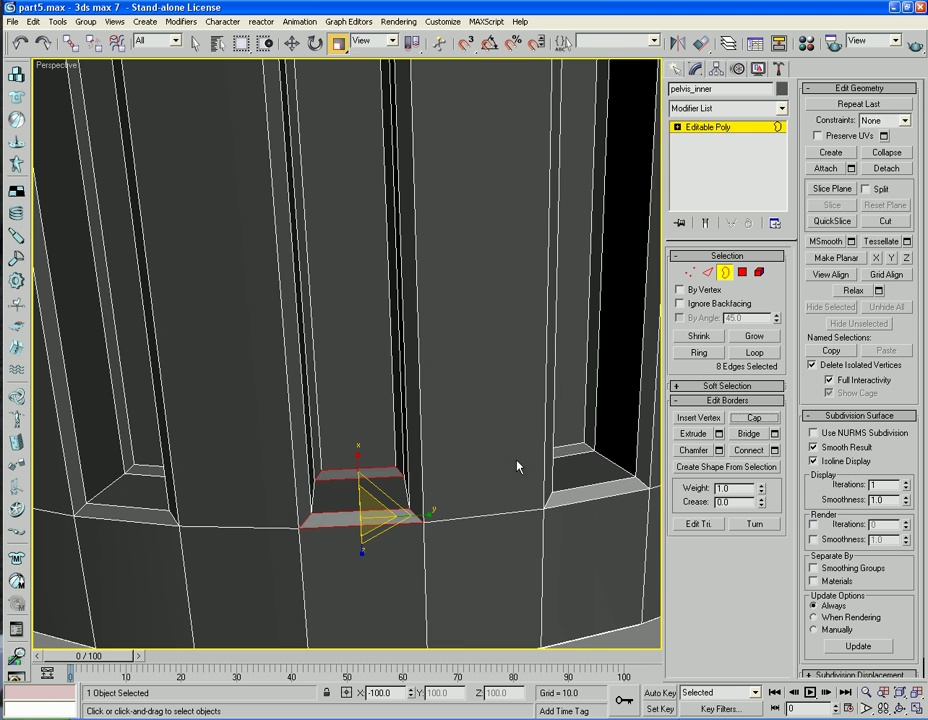
Create a four-sided polygon closing the narrow gap in the bevel along the disc rim's outer edge
middle_click_drag(518, 466, 455, 437)
scroll(489, 304, "up", 6)
scroll(493, 397, "up", 3)
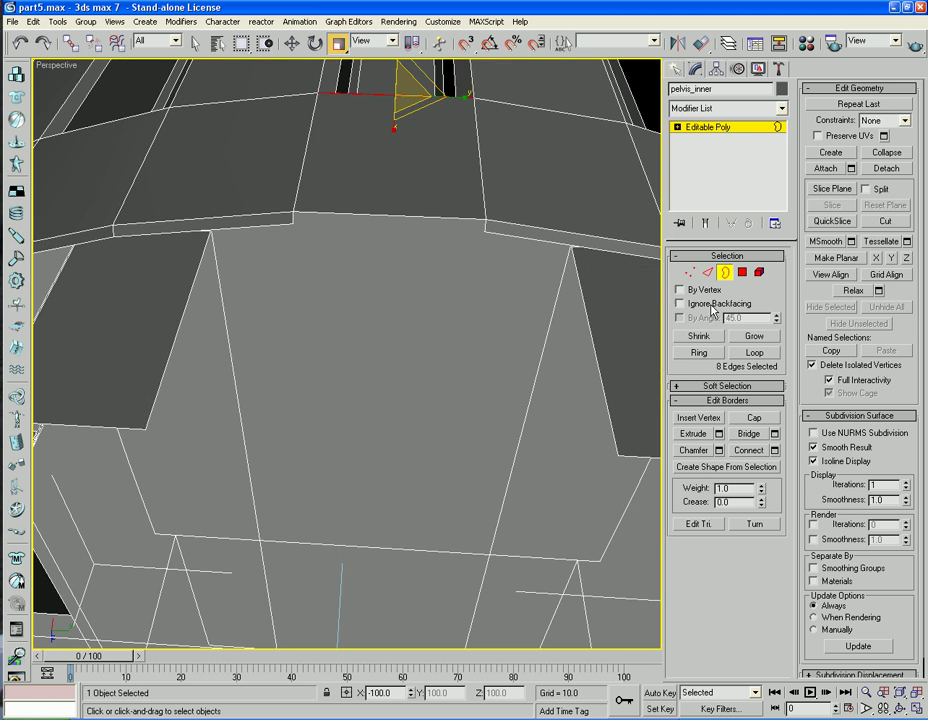
left_click(741, 272)
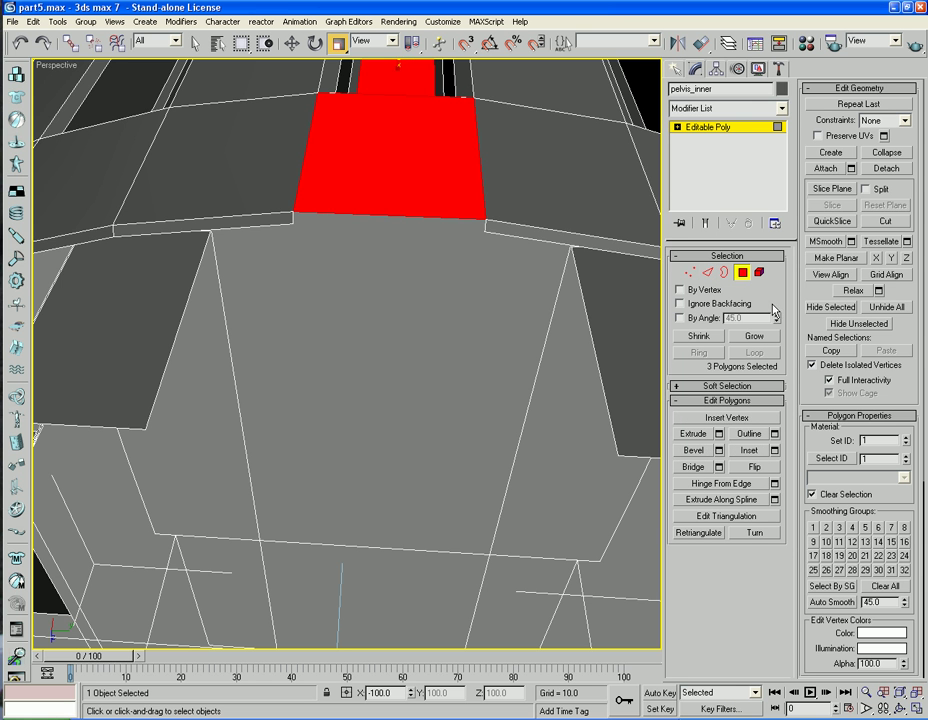
left_click(831, 154)
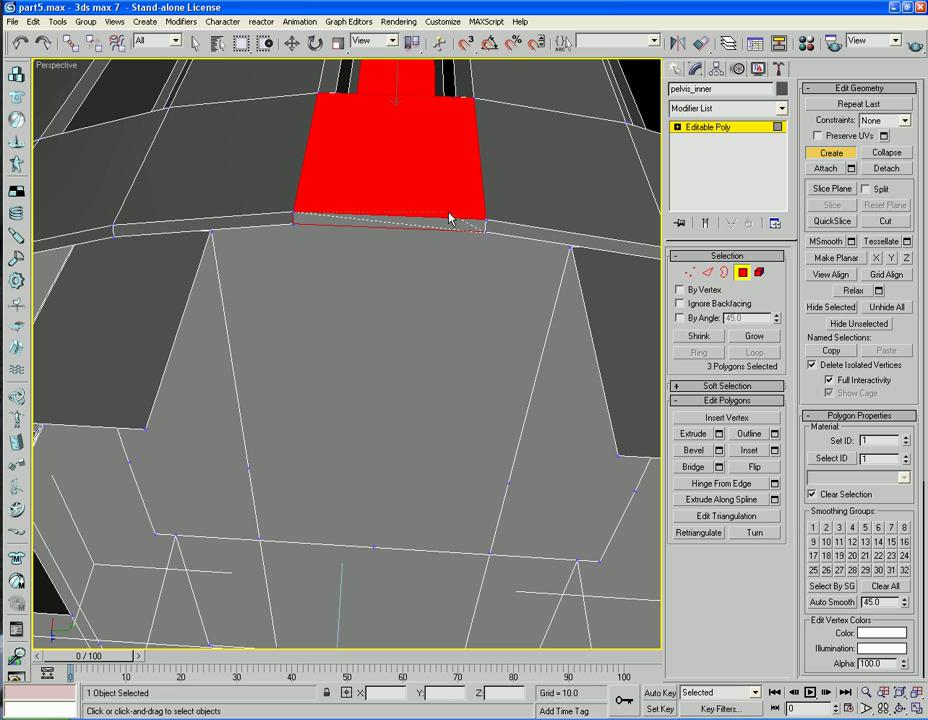
left_click(486, 218)
Cap the large open border on the lower half of the disc's flat face
scroll(487, 220, "down", 5)
middle_click_drag(487, 220, 444, 324, "alt")
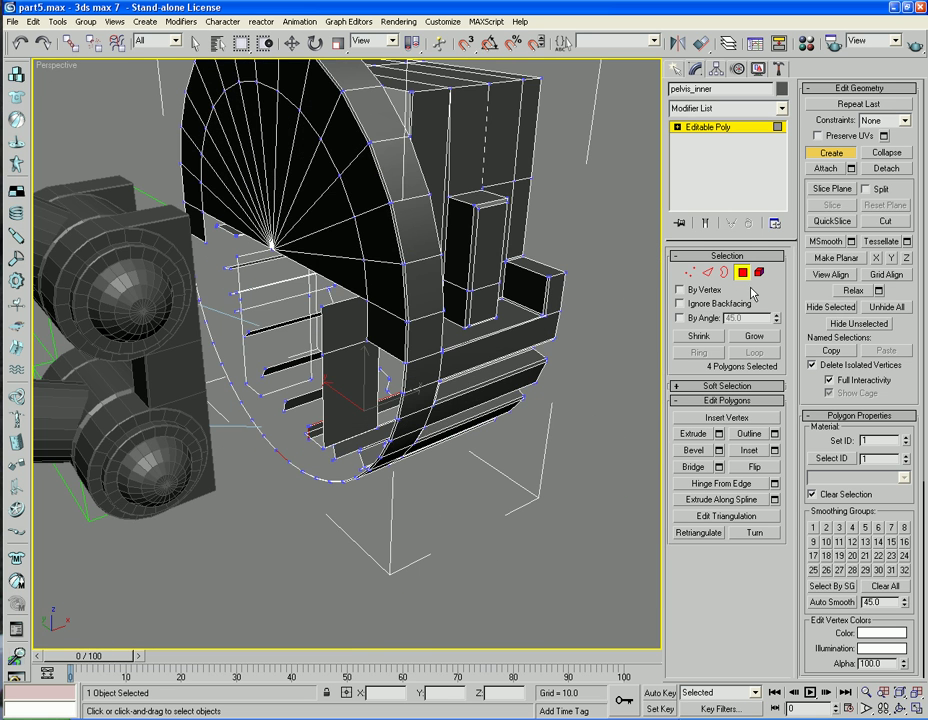
left_click(722, 274)
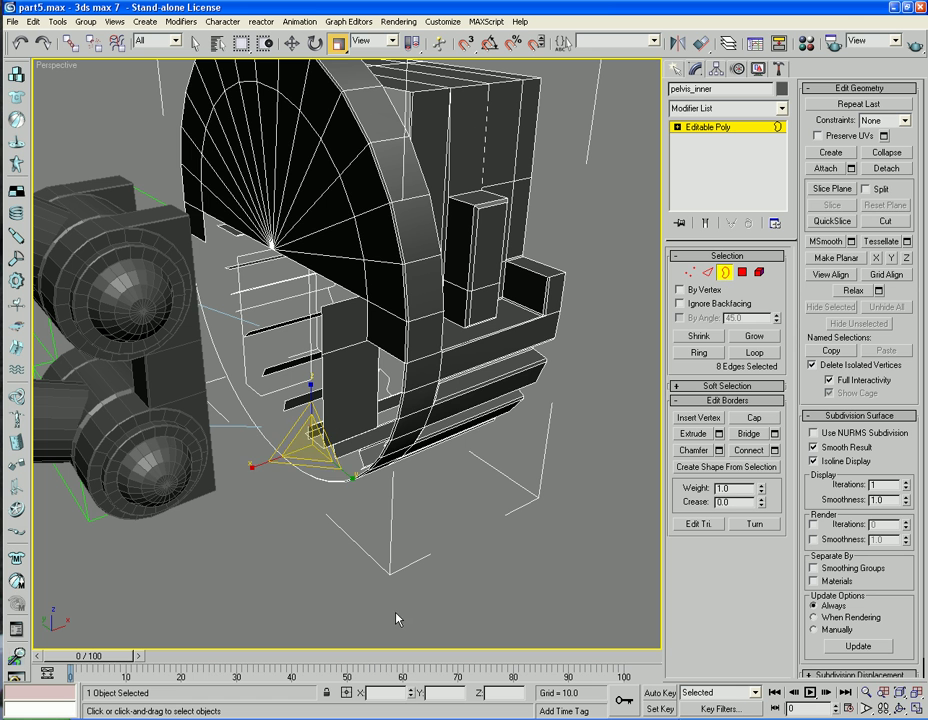
left_click(375, 343)
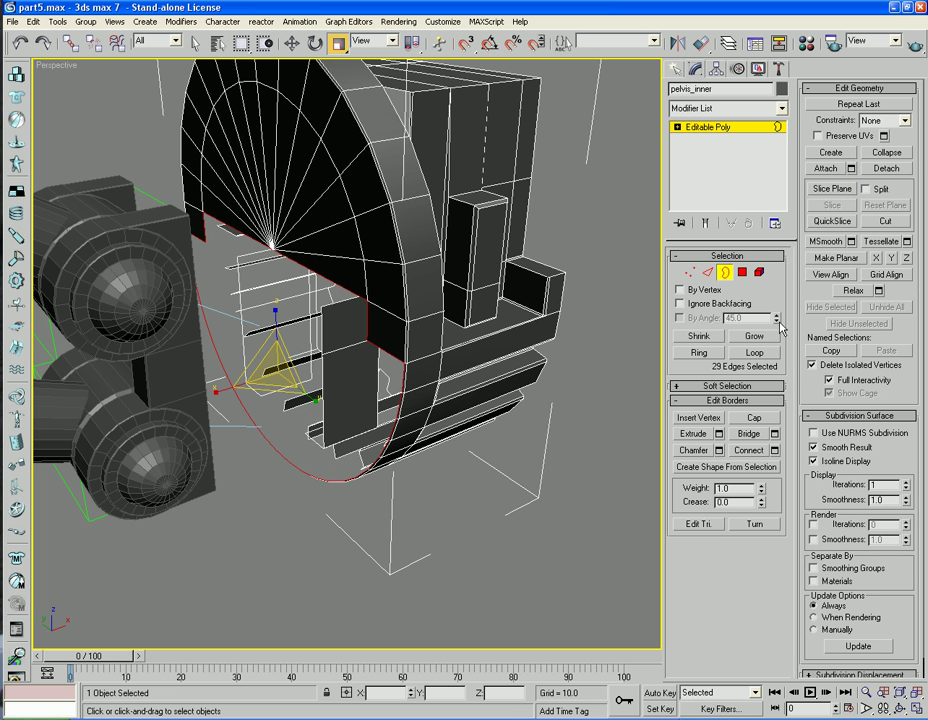
left_click(754, 417)
Cut a straight edge across the capped disc face between the two opposite rim corners
middle_click_drag(450, 252, 458, 297, "alt")
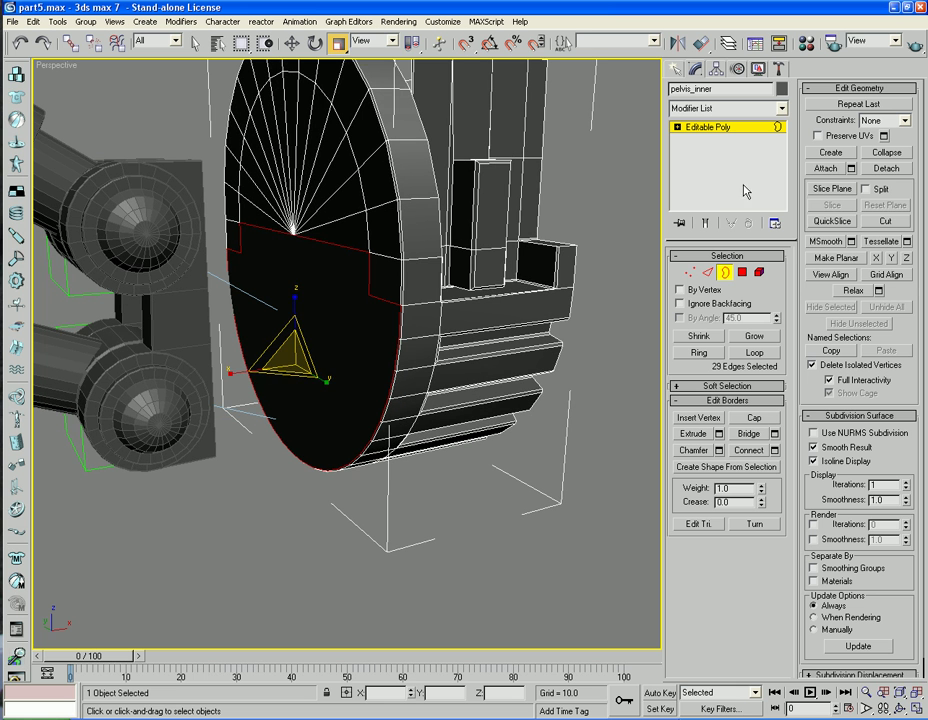
left_click(885, 221)
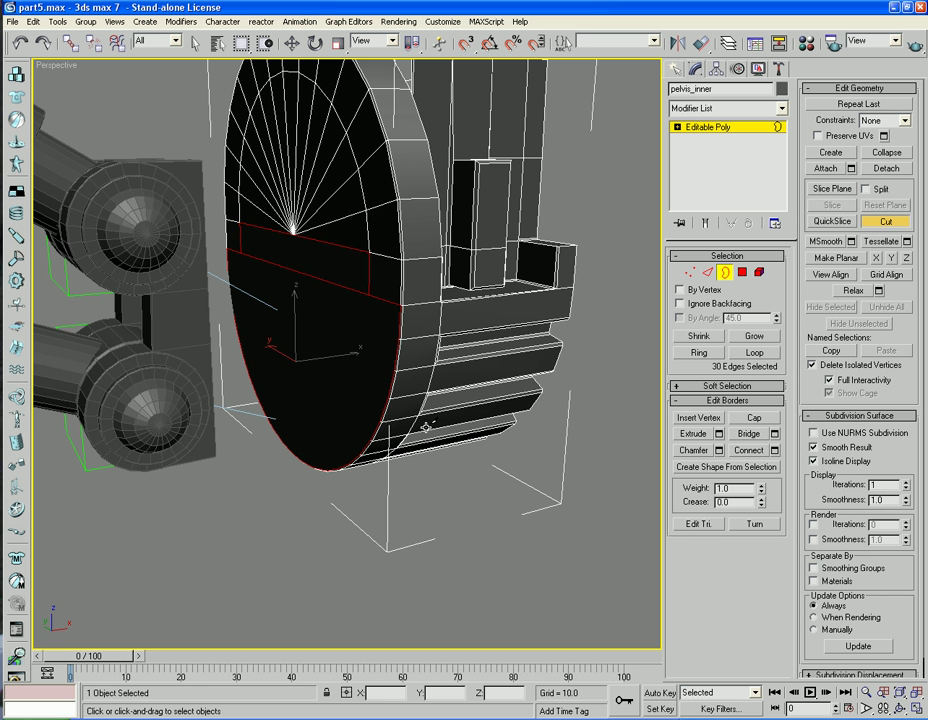
middle_click_drag(329, 379, 409, 406, "alt")
Move the upper corner vertices of the pelvis block inward on both sides, to Y about -27.1 and 28.3
key("l")
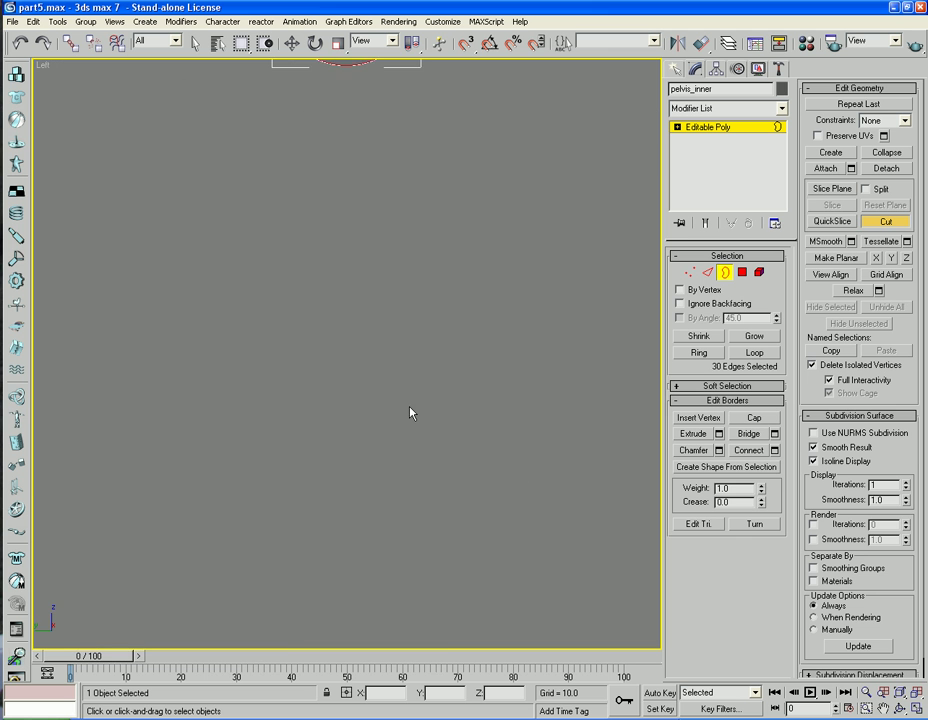
scroll(408, 385, "down", 5)
scroll(452, 467, "up", 5)
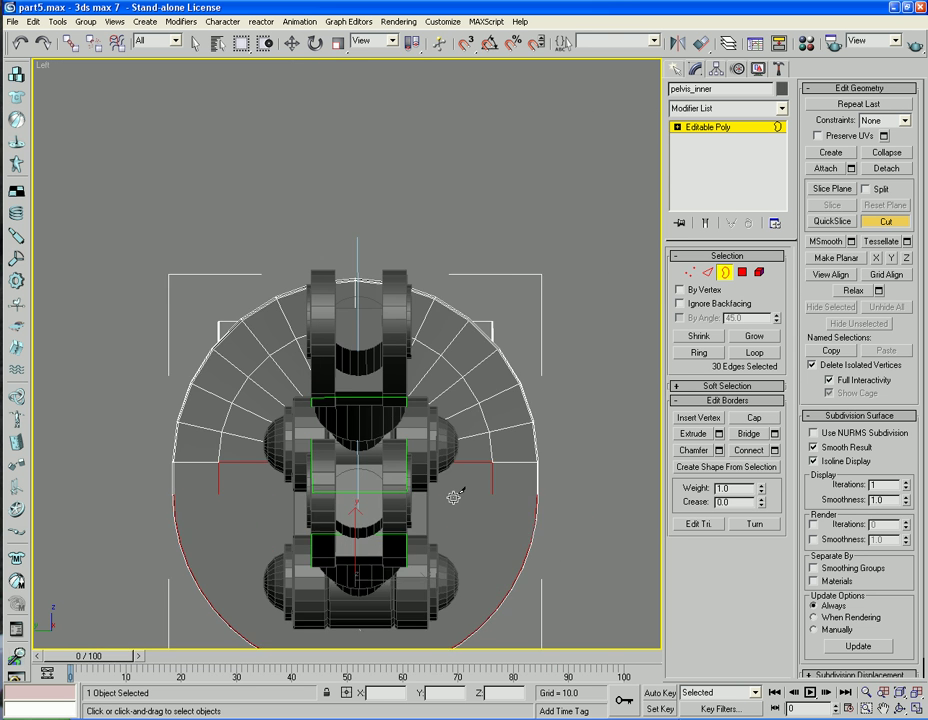
left_click(690, 273)
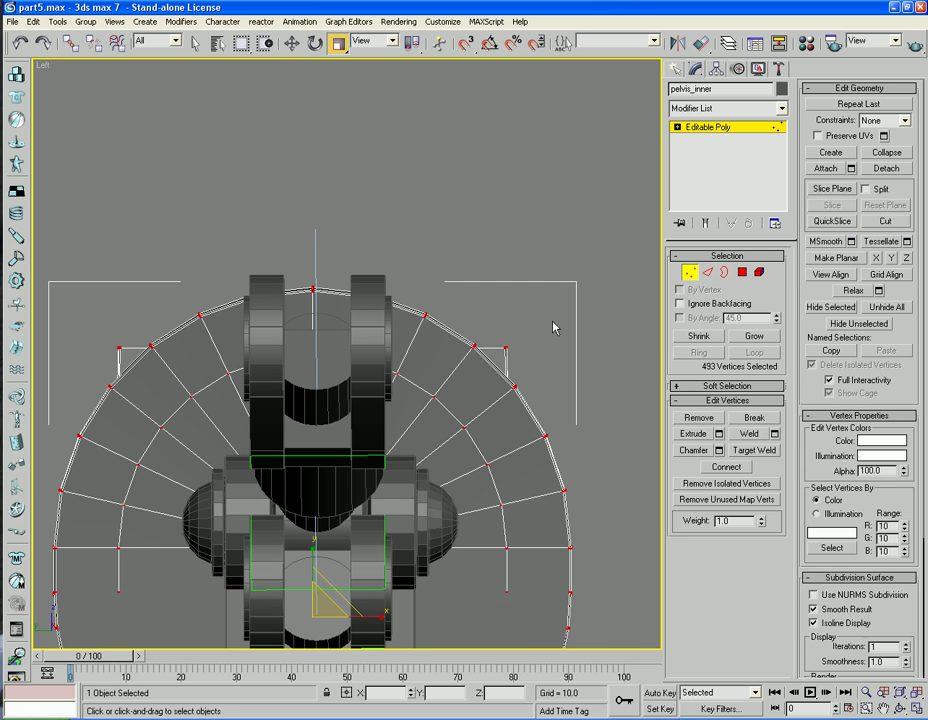
mouse_move(501, 358)
left_mouse_down()
mouse_move(534, 362)
mouse_move(545, 347)
mouse_move(520, 349)
left_mouse_up()
key("w")
key("F3")
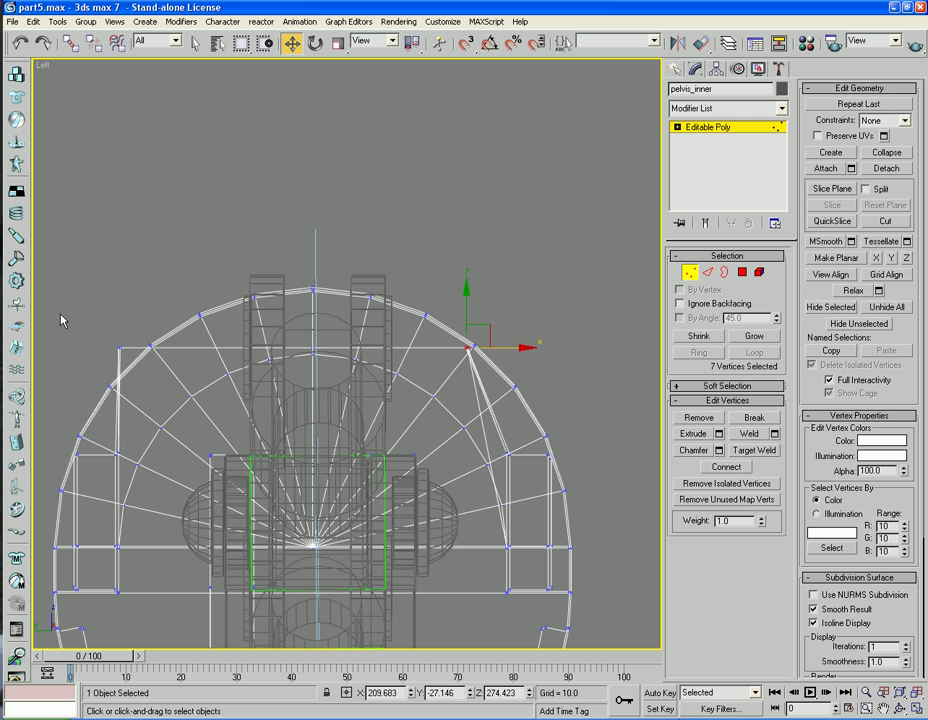
left_click_drag(142, 351, 200, 374)
key("p")
key("F3")
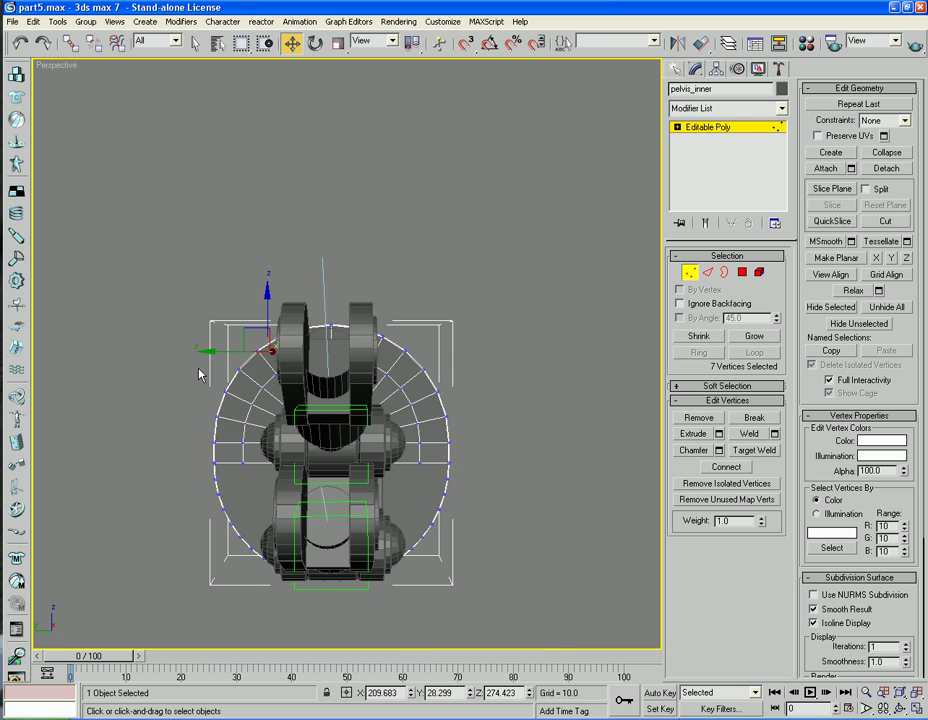
Deselect the vertices, leave vertex editing and examine the reshaped pelvis from several angles
mouse_move(201, 373)
middle_mouse_down("alt")
mouse_move(269, 408)
mouse_move(319, 406)
mouse_move(282, 416)
middle_mouse_up("alt")
key("z")
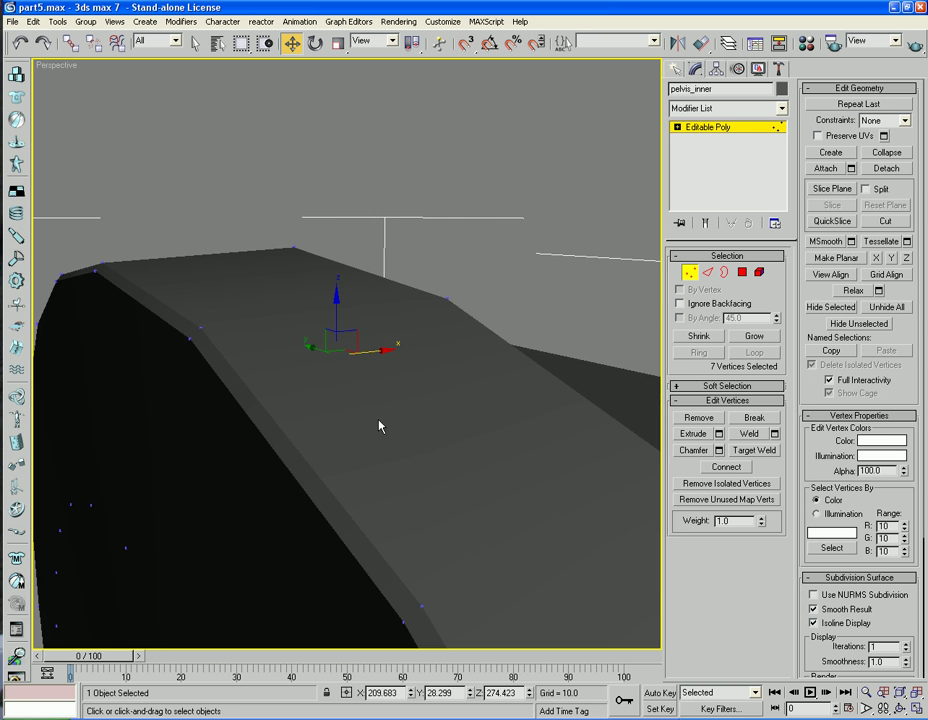
middle_click_drag(379, 424, 424, 404, "alt")
left_click(494, 196)
key("z")
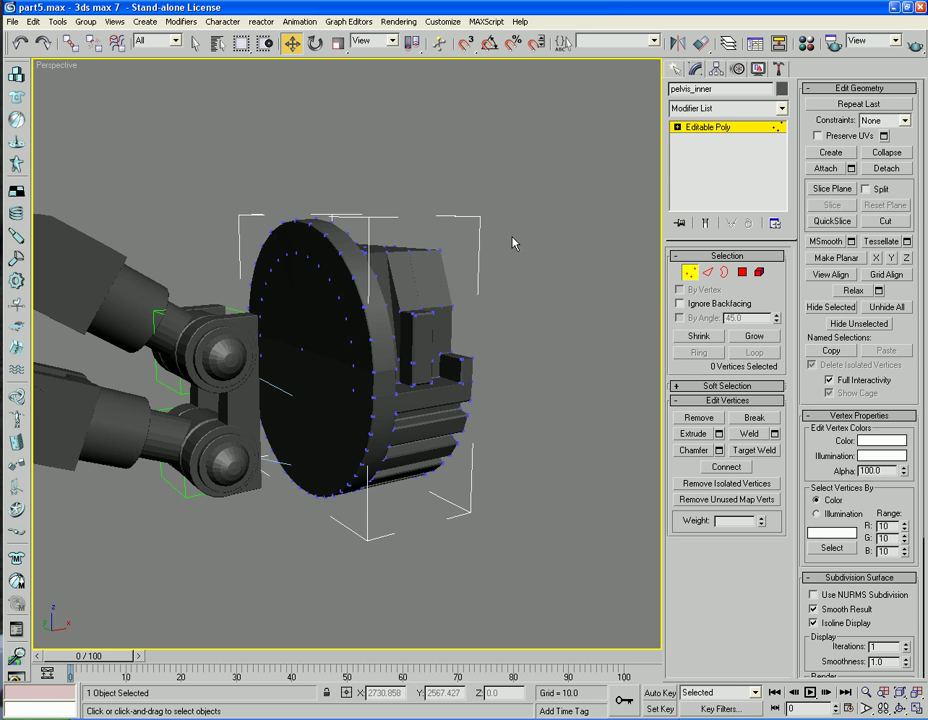
middle_click_drag(516, 242, 456, 343, "alt")
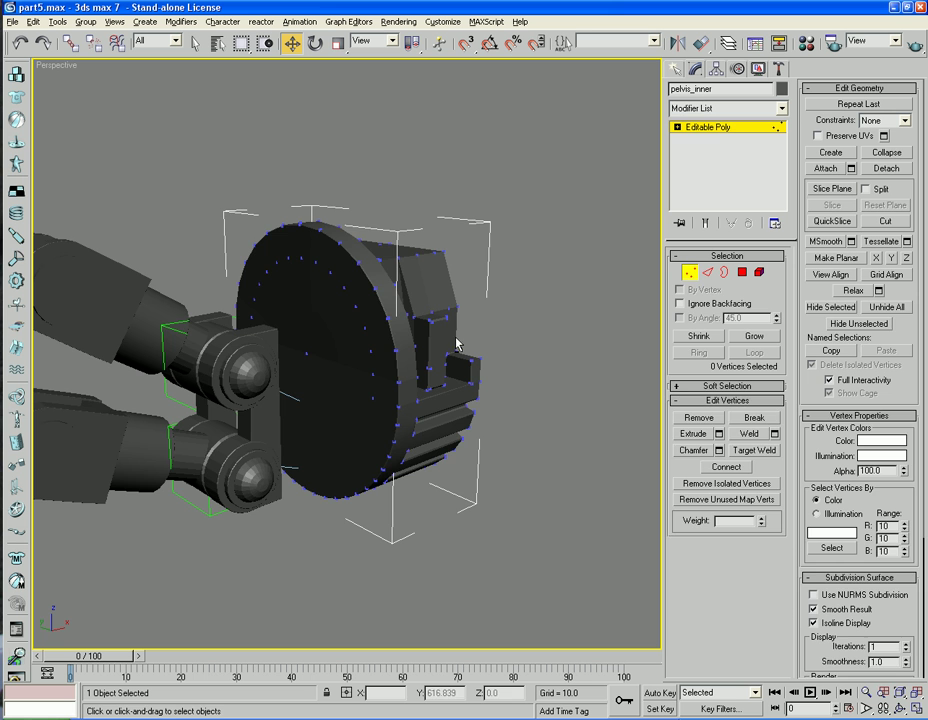
left_click(690, 272)
middle_click_drag(485, 458, 462, 478, "alt")
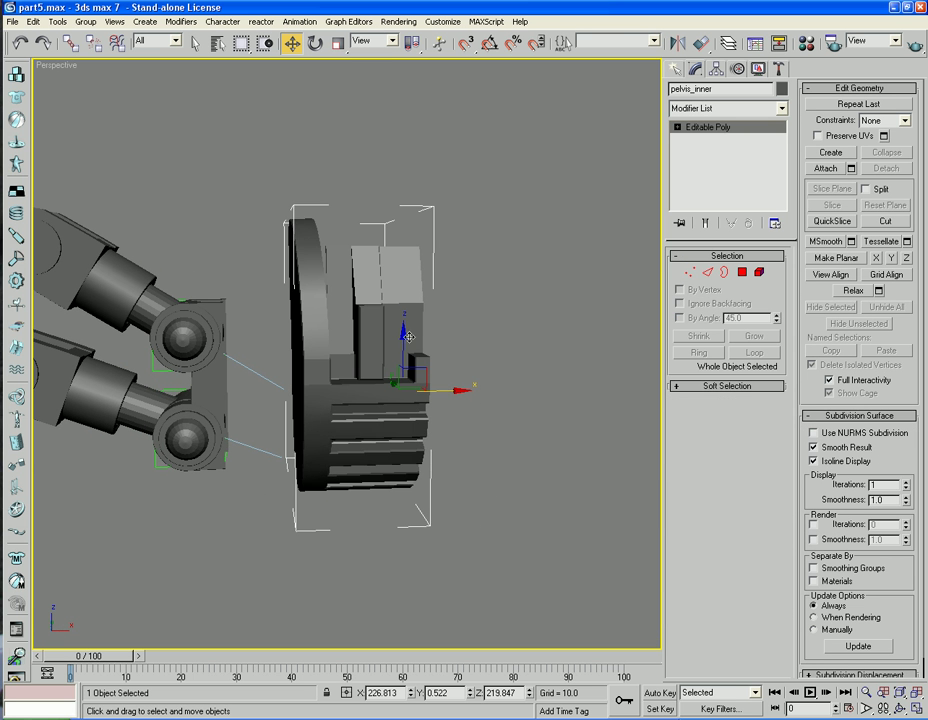
left_click_drag(401, 336, 402, 362)
middle_click_drag(402, 362, 477, 389, "alt")
middle_click_drag(384, 363, 402, 372)
scroll(425, 351, "up", 4)
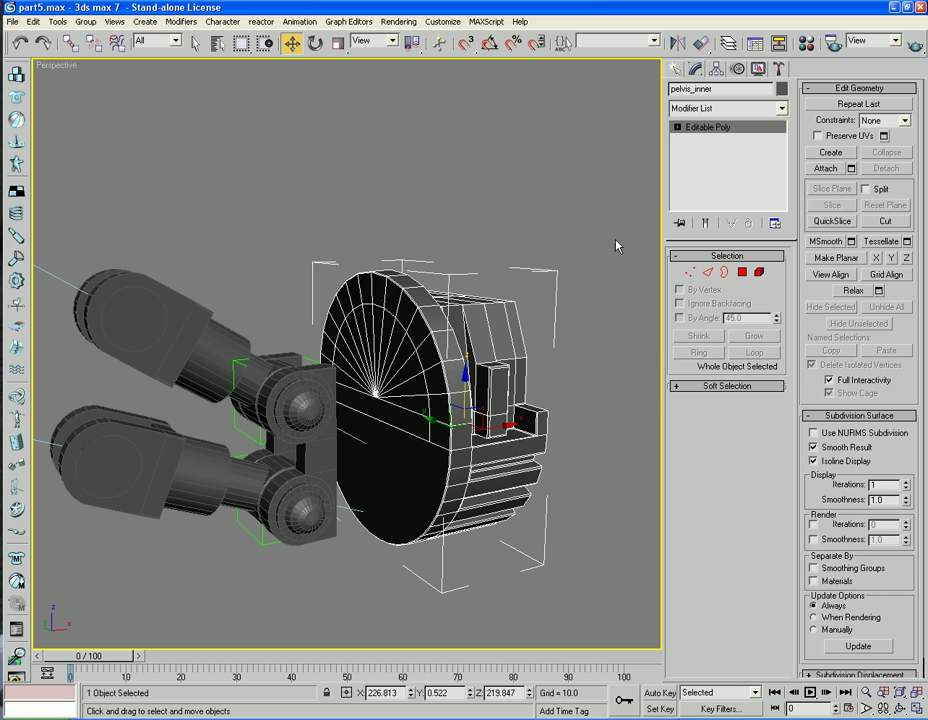
Create a sphere of radius about 35 at the centre of the disc's face and lower it to Z about 237.4
left_click(675, 69)
left_click(677, 92)
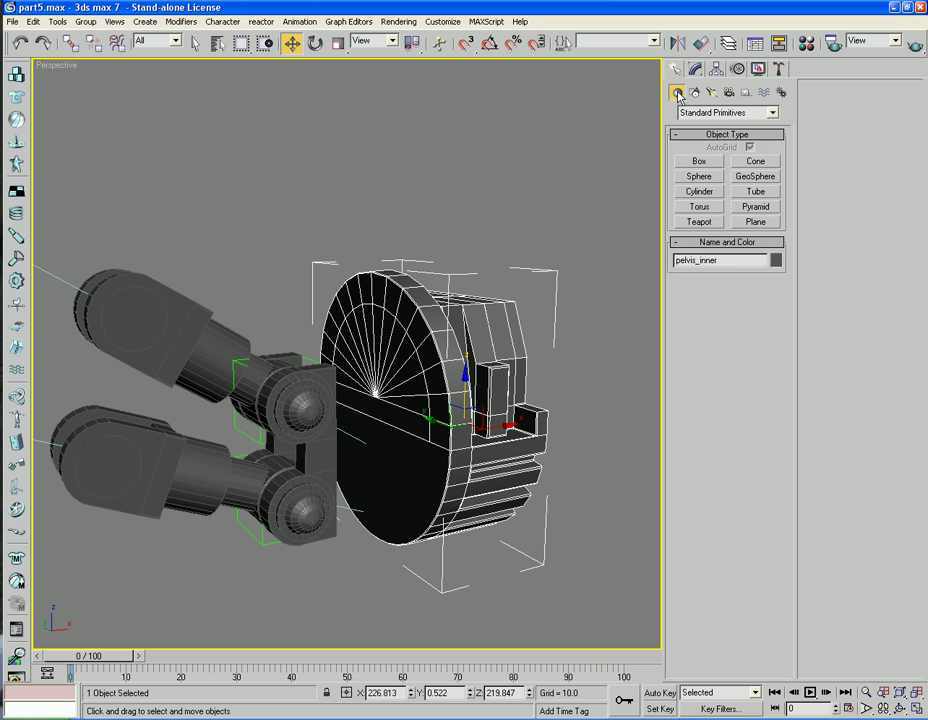
left_click(699, 180)
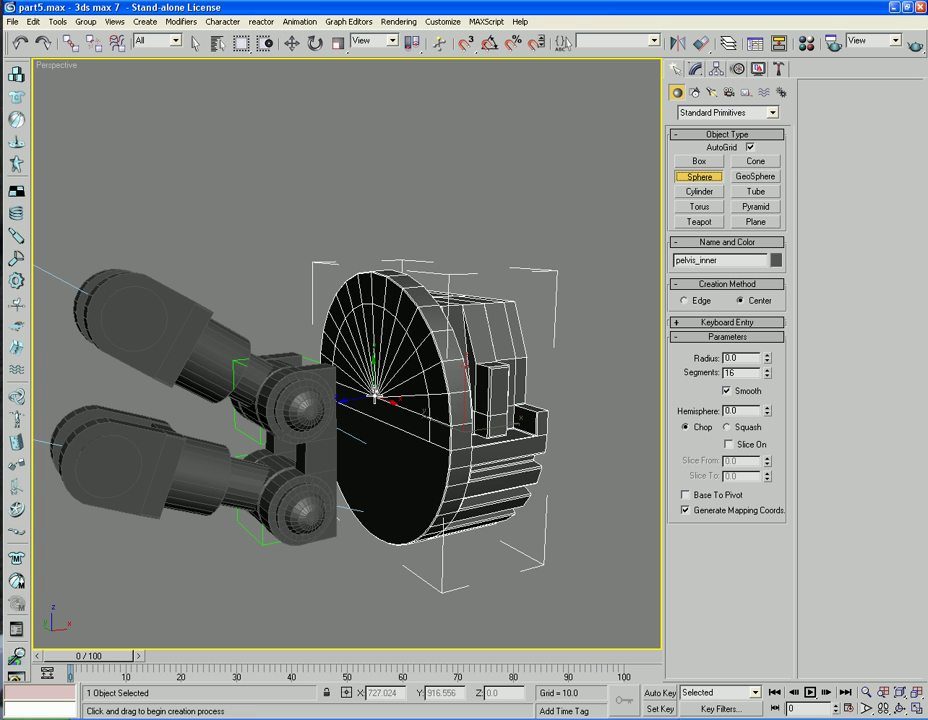
left_click_drag(374, 393, 309, 462)
left_click_drag(371, 497, 381, 485)
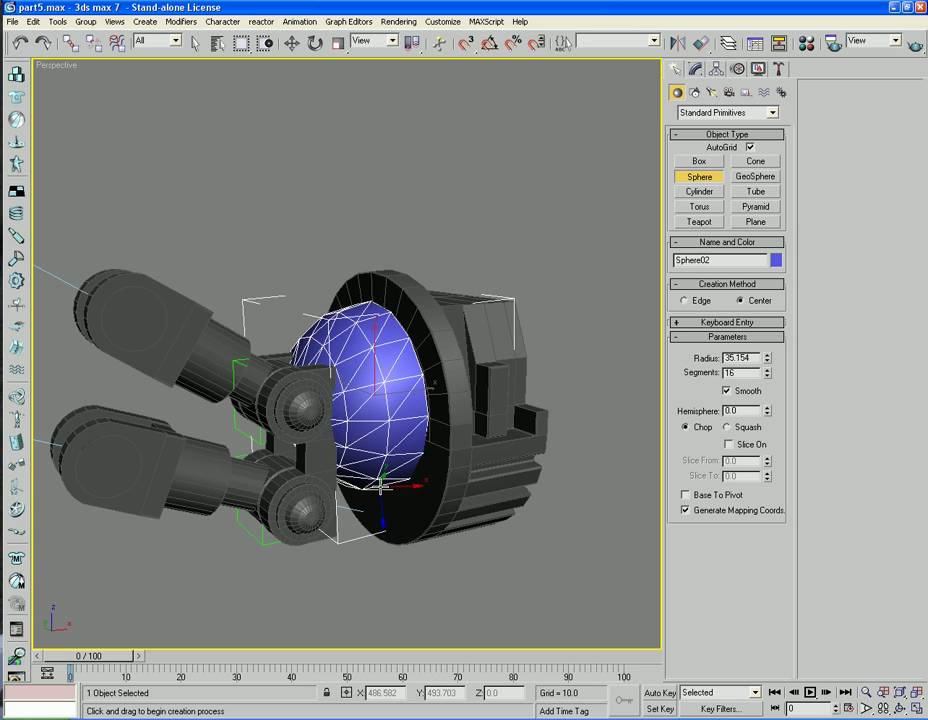
key("w")
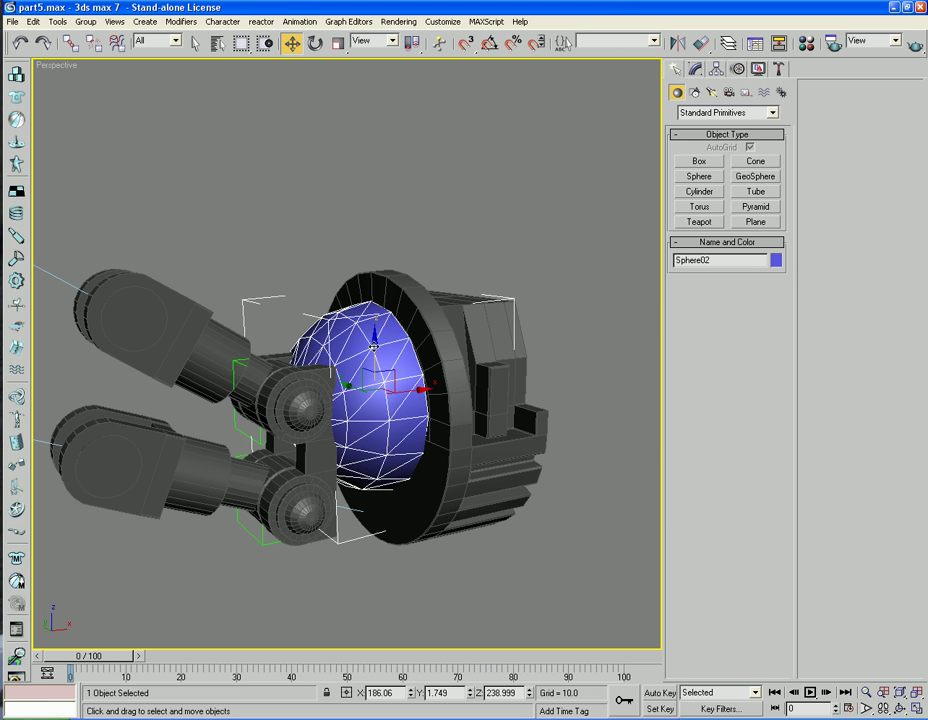
mouse_move(373, 346)
left_mouse_down()
mouse_move(373, 387)
mouse_move(373, 351)
left_mouse_up()
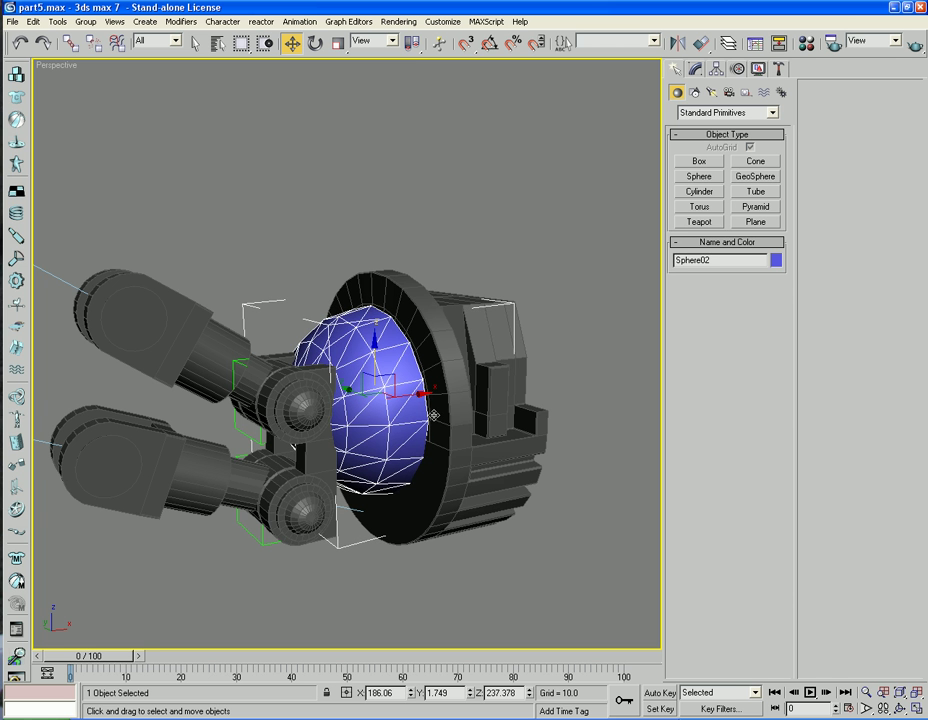
Set the sphere's segments to 32
mouse_move(433, 414)
middle_mouse_down("alt")
mouse_move(385, 414)
mouse_move(456, 416)
mouse_move(380, 416)
mouse_move(470, 417)
mouse_move(445, 428)
middle_mouse_up("alt")
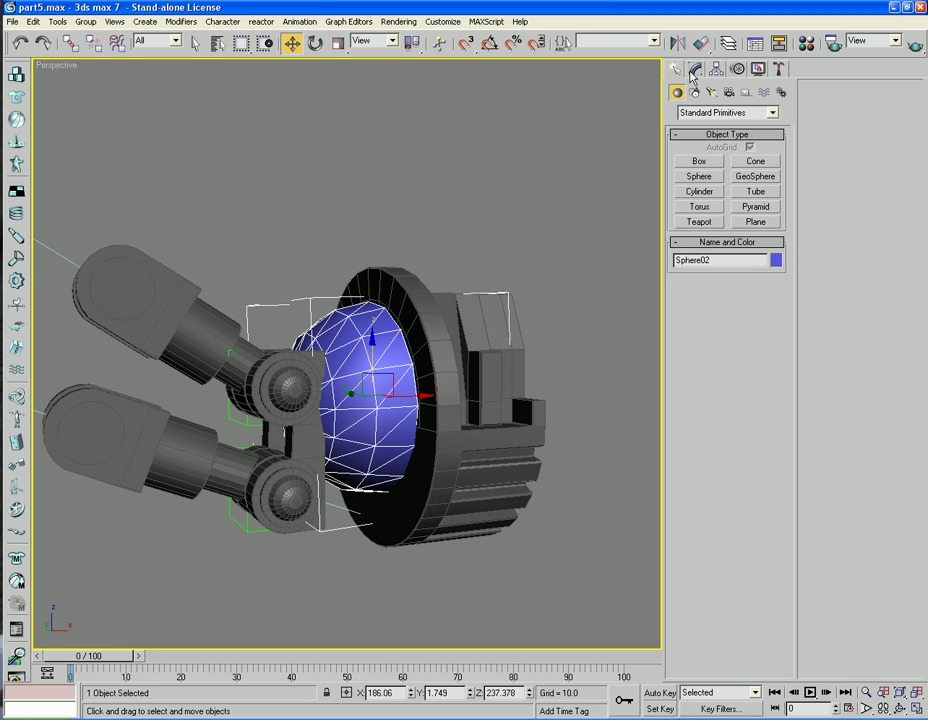
left_click(694, 69)
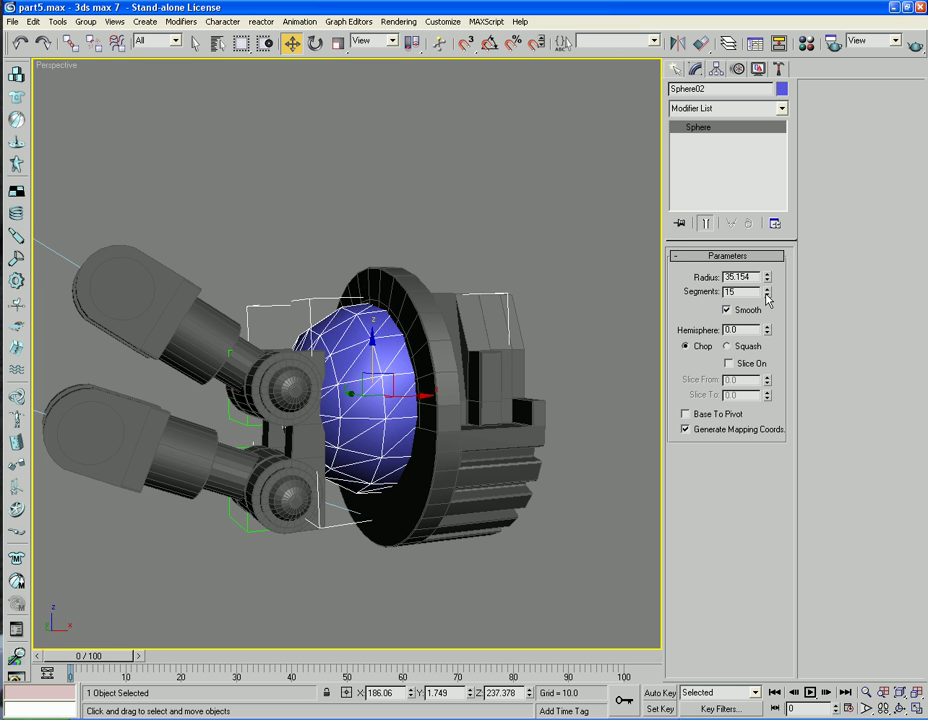
left_click_drag(767, 282, 760, 176)
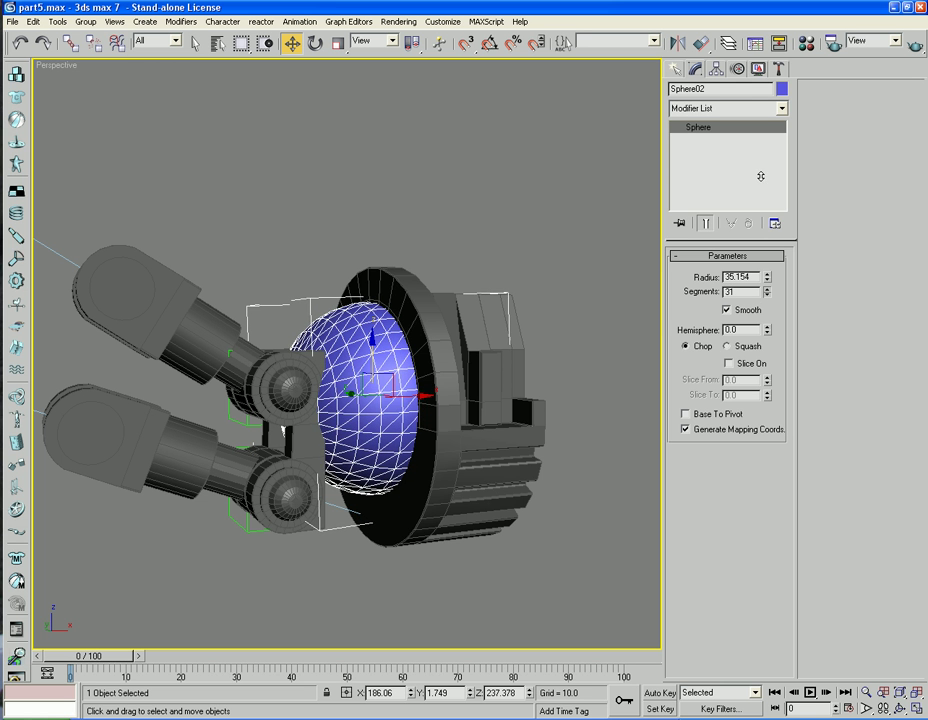
Rotate the sphere slightly in the front view, using local coordinates, to straighten it against the pelvis axes
key("f")
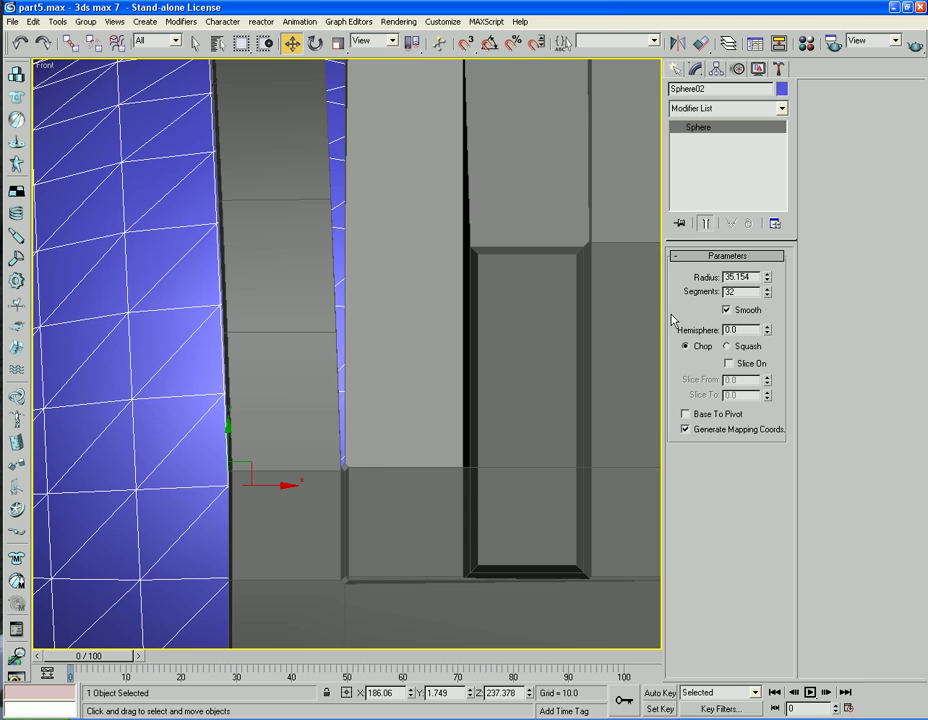
scroll(559, 360, "down", 4)
middle_click_drag(423, 418, 488, 412)
scroll(487, 410, "down", 2)
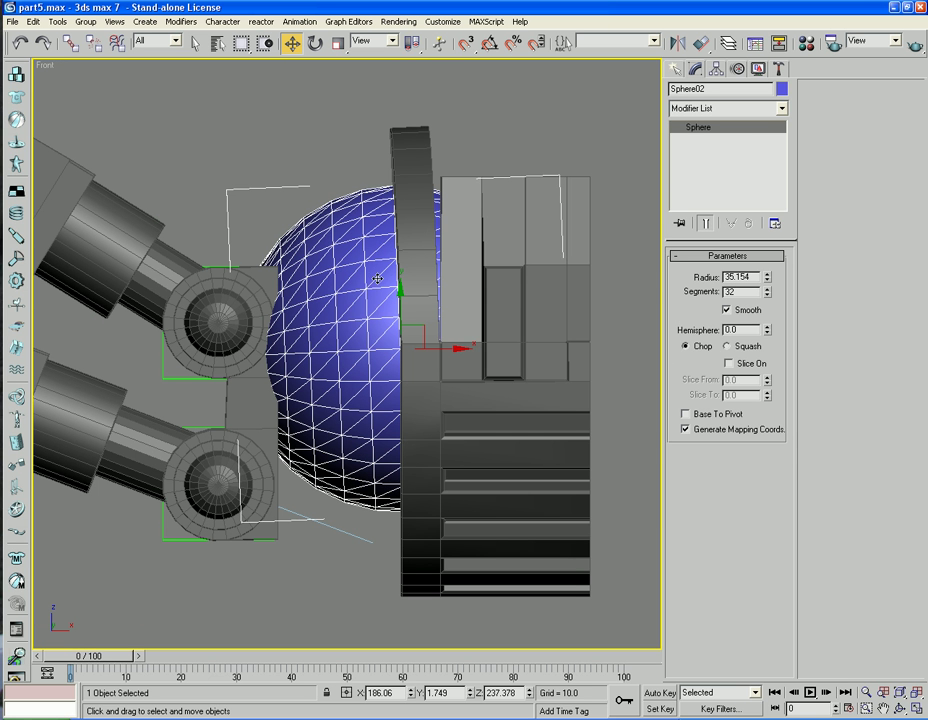
left_click(314, 42)
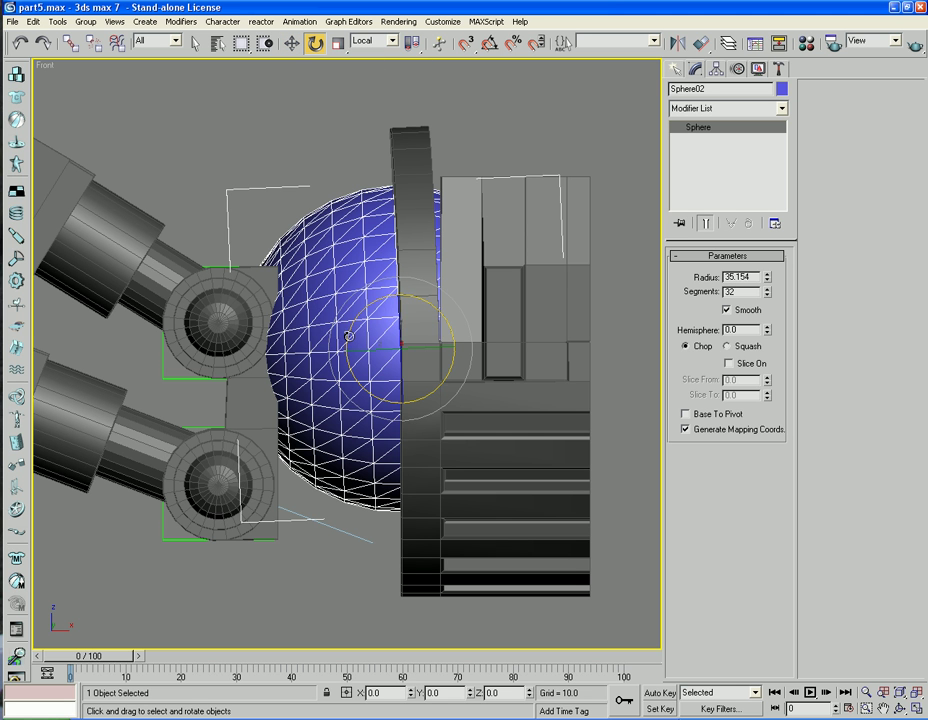
left_click_drag(348, 331, 349, 333)
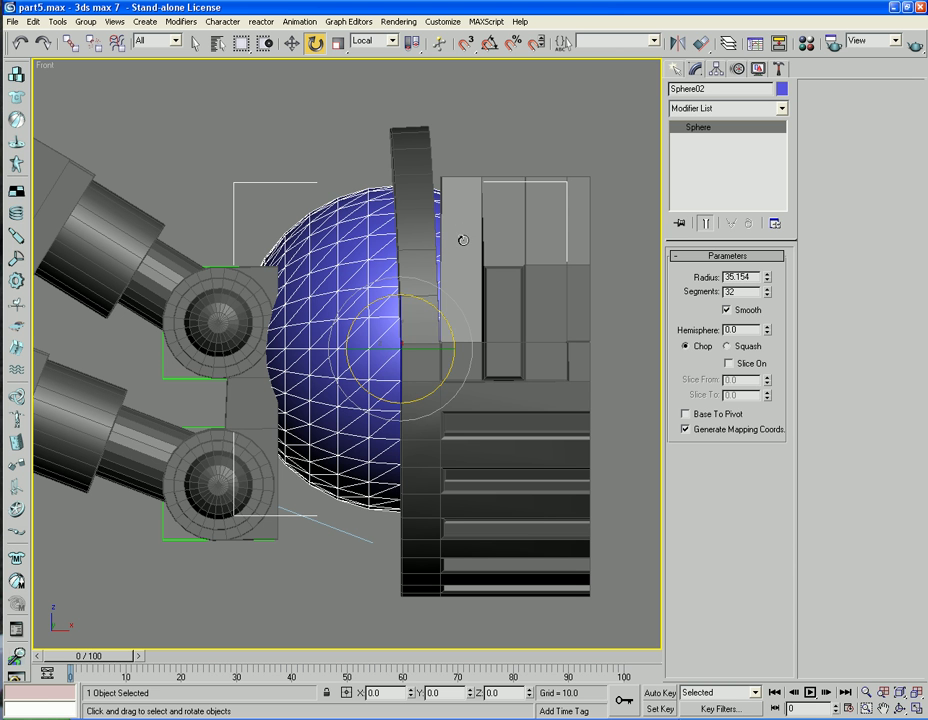
Select the inner pelvis, enter edge editing and pick an edge on the disc's upper rear rim
left_click(513, 226)
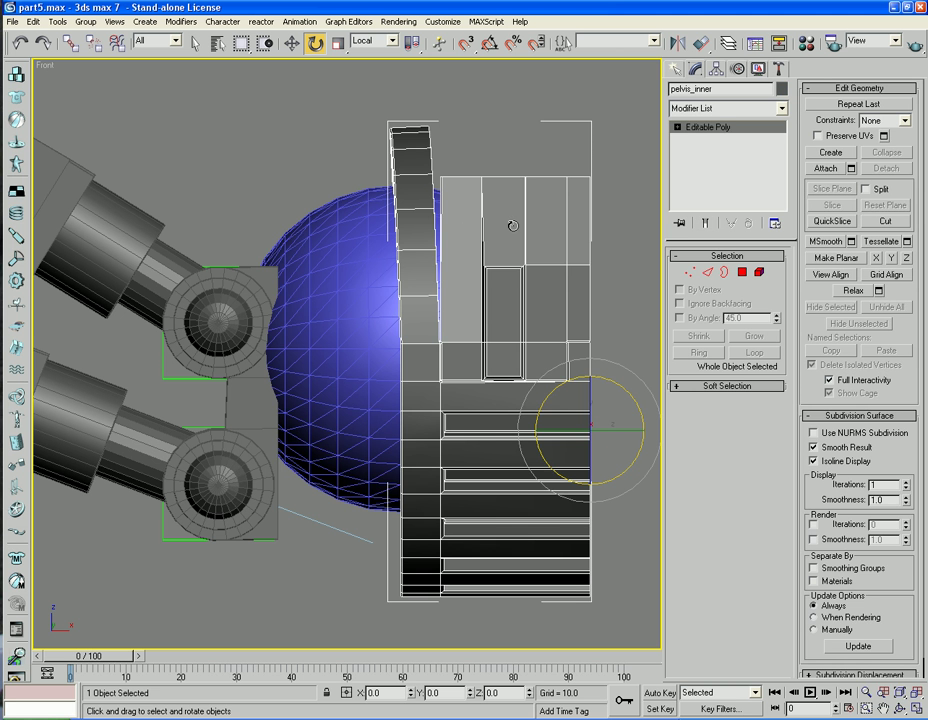
left_click(706, 274)
left_click(437, 228)
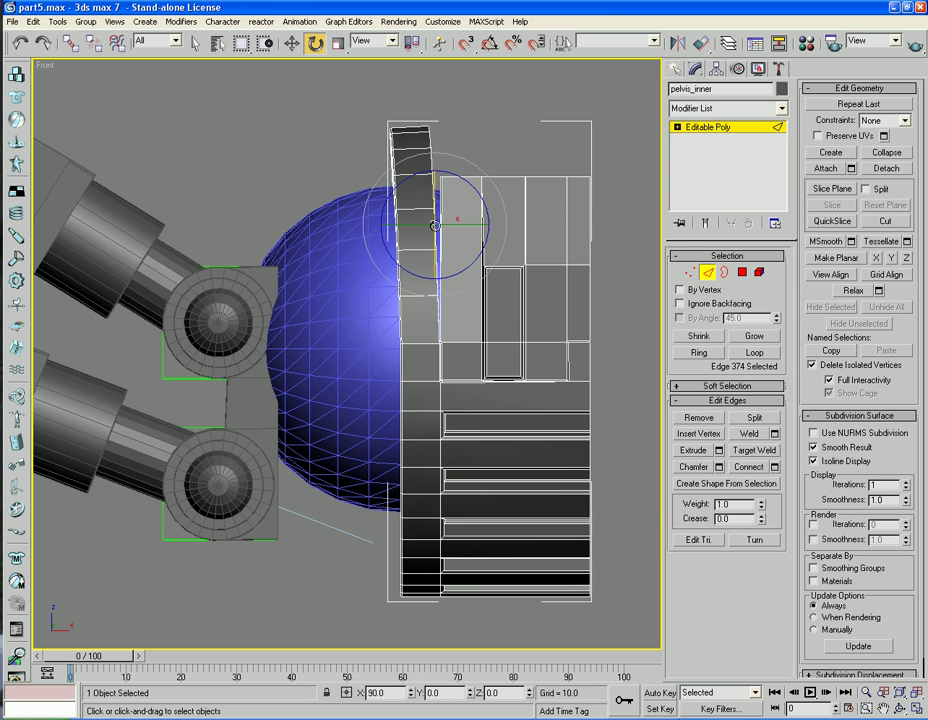
left_click(755, 353)
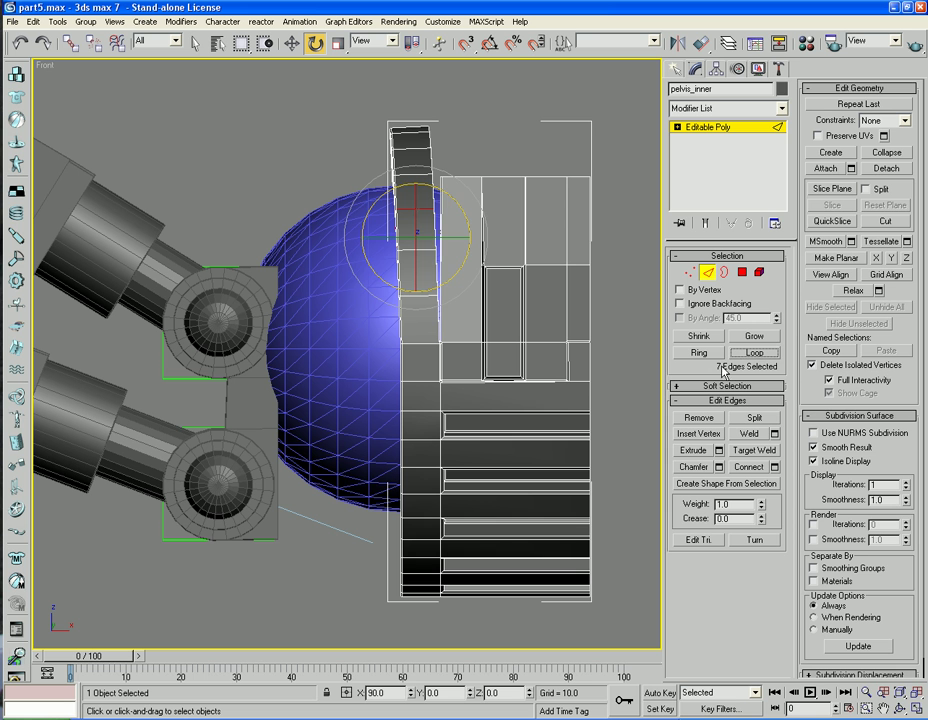
key("ctrl+z")
left_click(755, 353)
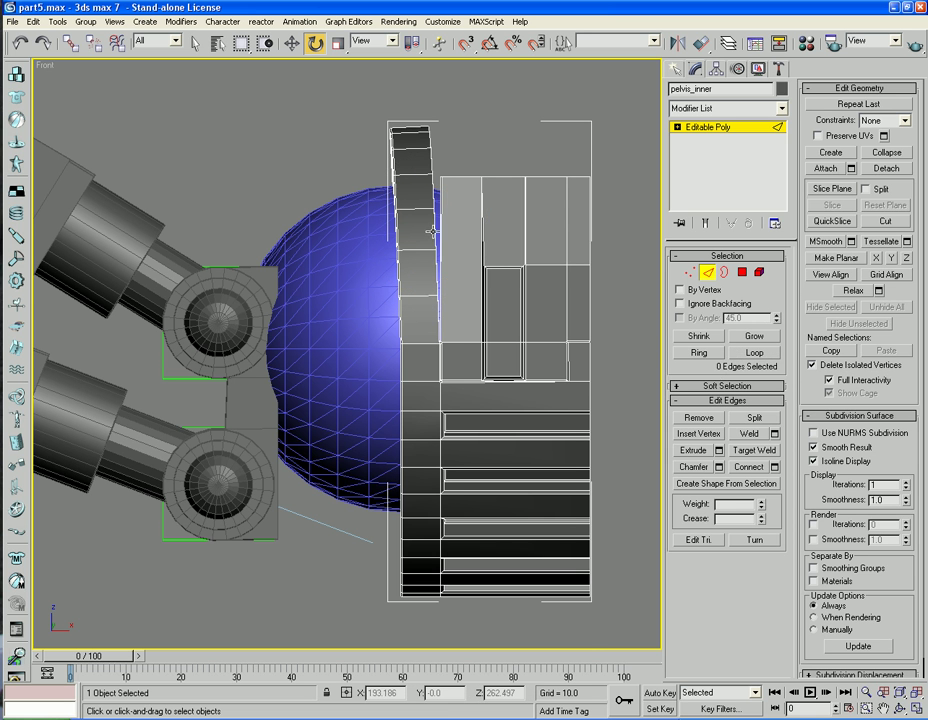
key("ctrl+z")
middle_click_drag(505, 155, 502, 244)
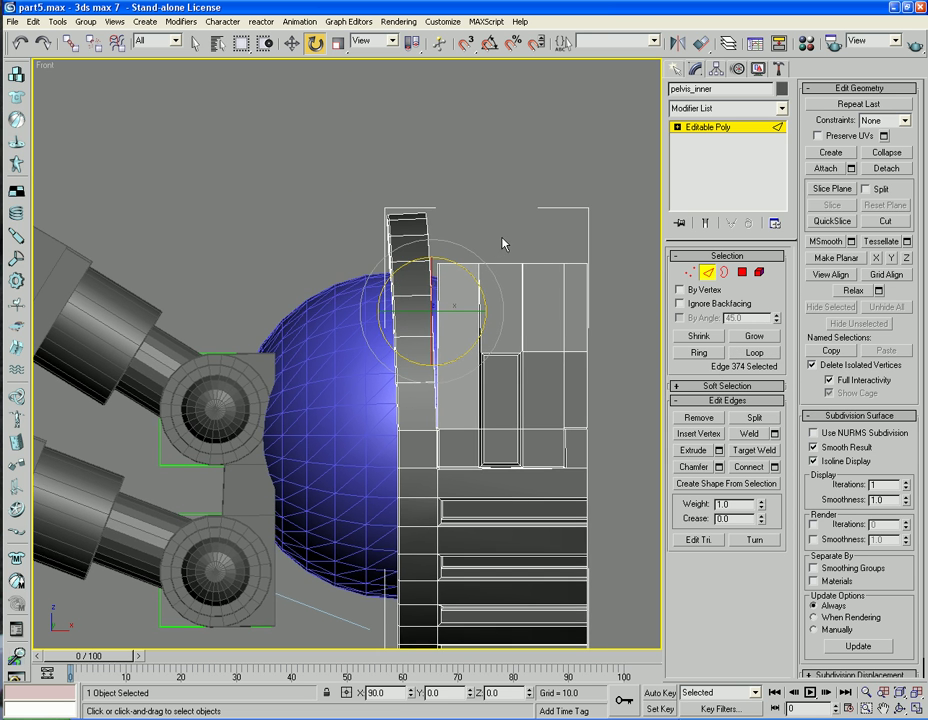
left_click(432, 232, "ctrl")
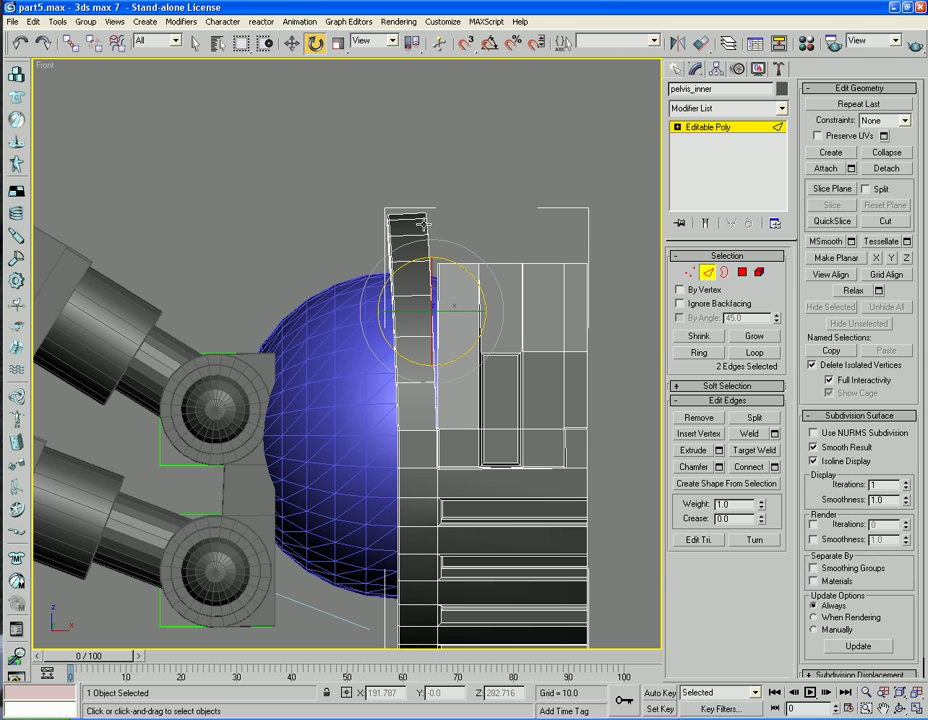
key("ctrl+z")
scroll(585, 232, "up", 5)
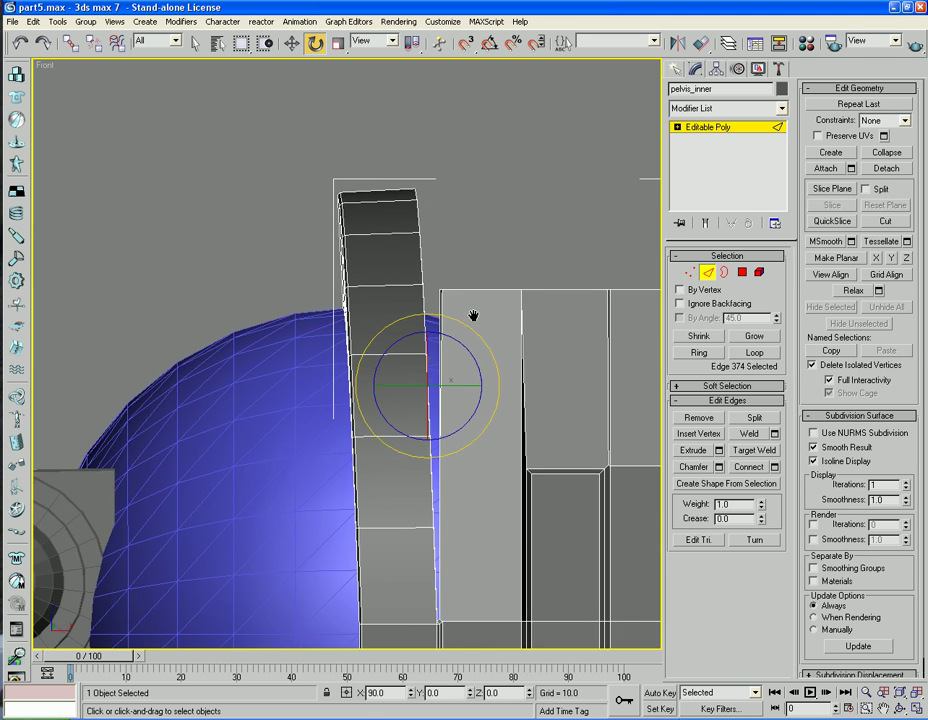
Flatten the 14-edge loop on the disc's upper rear rim along X and move it flush with the adjoining block at X about 194.7
left_click(497, 196)
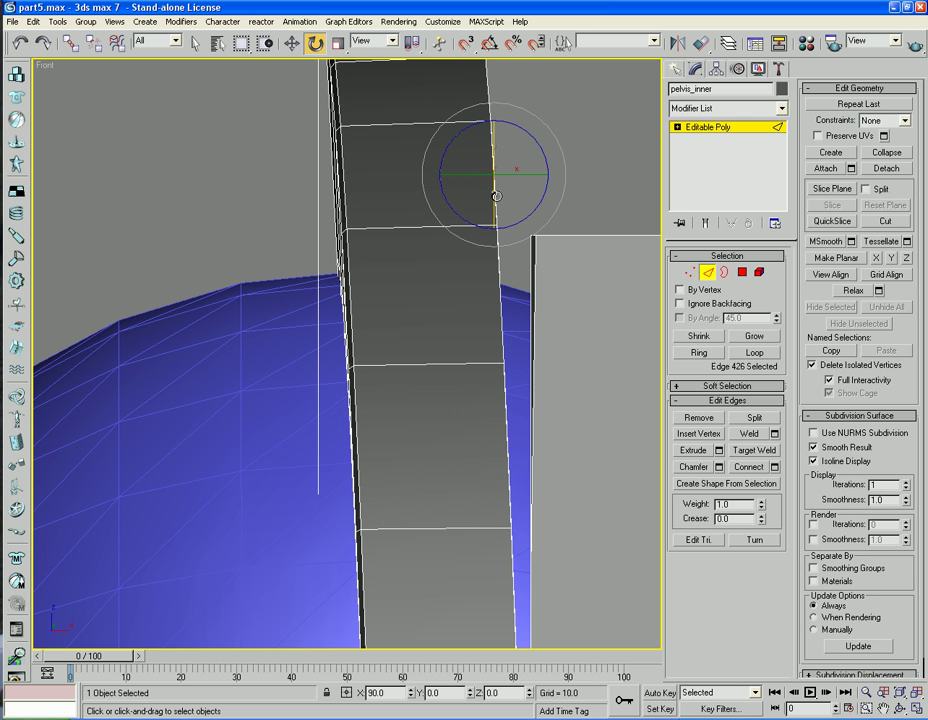
left_click(497, 196)
left_click(754, 352)
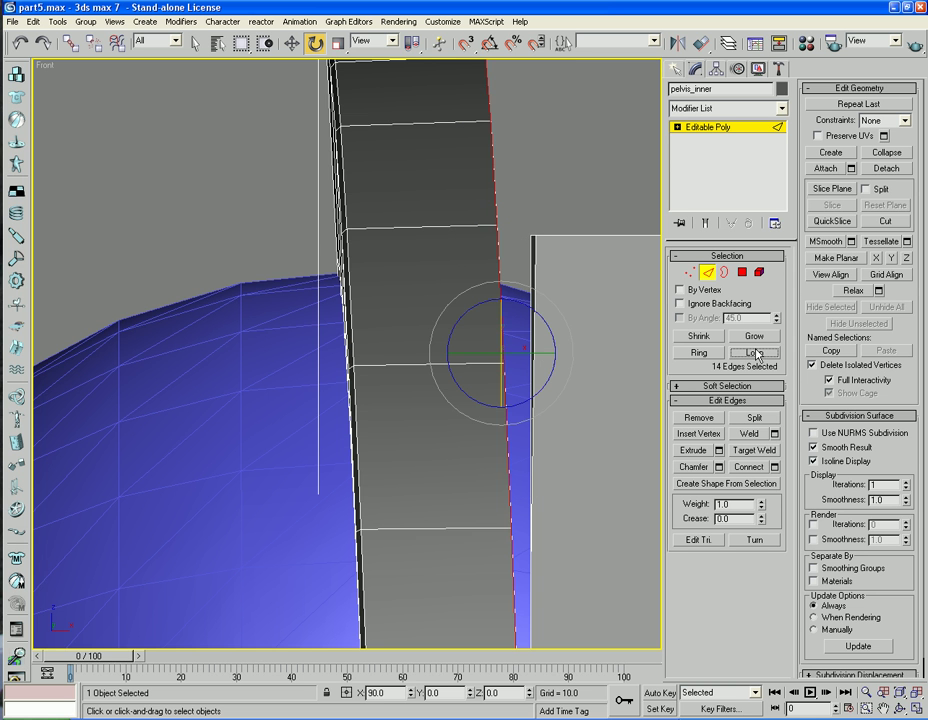
scroll(555, 335, "down", 4)
scroll(547, 337, "down", 3)
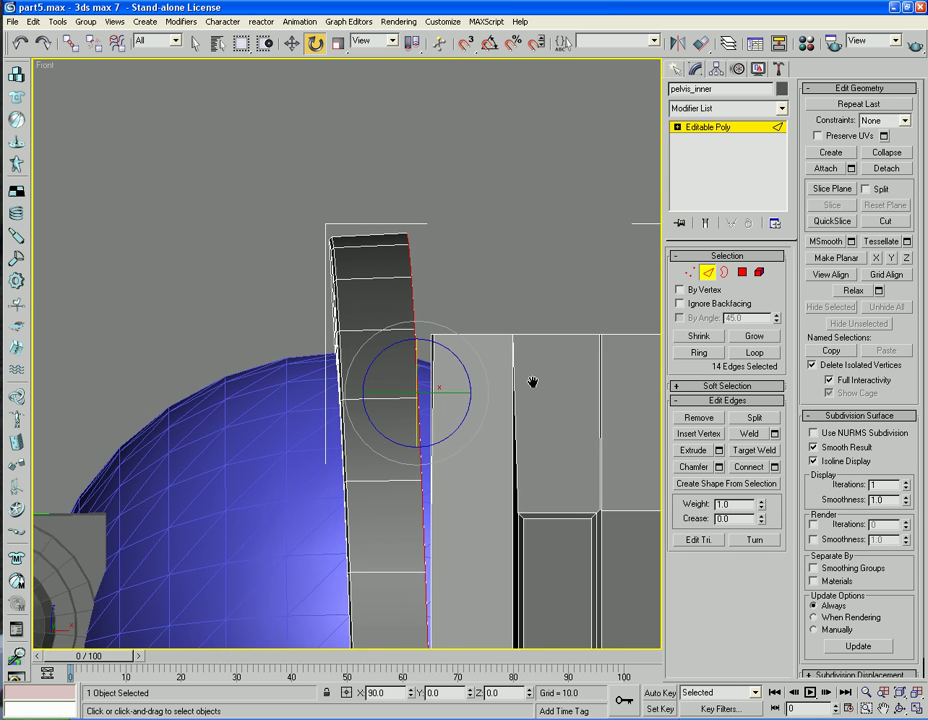
left_click(338, 43)
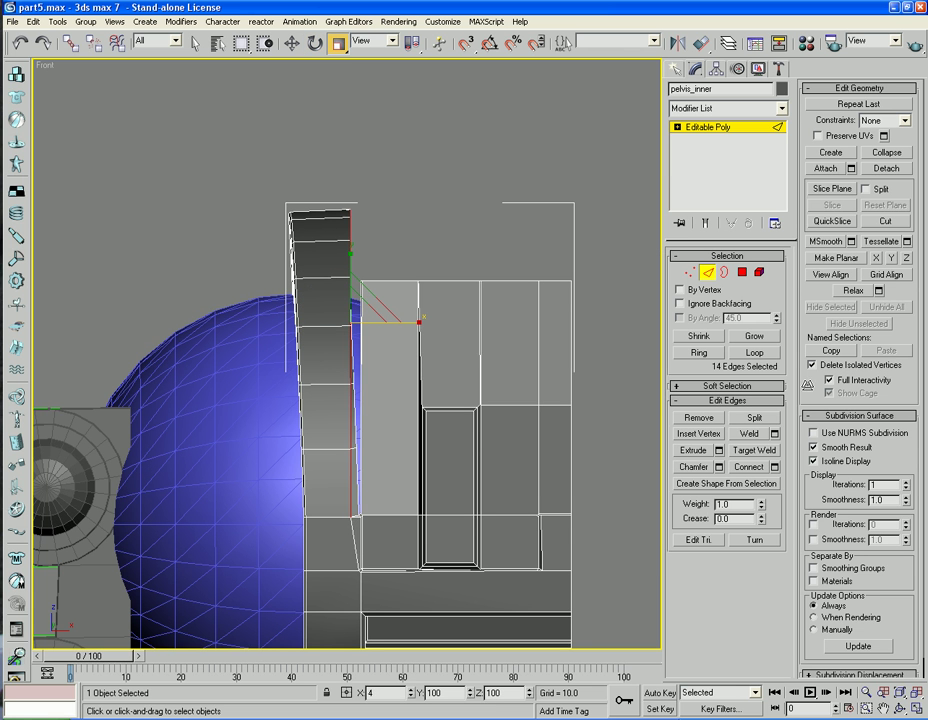
left_click(290, 45)
left_click_drag(404, 322, 414, 338)
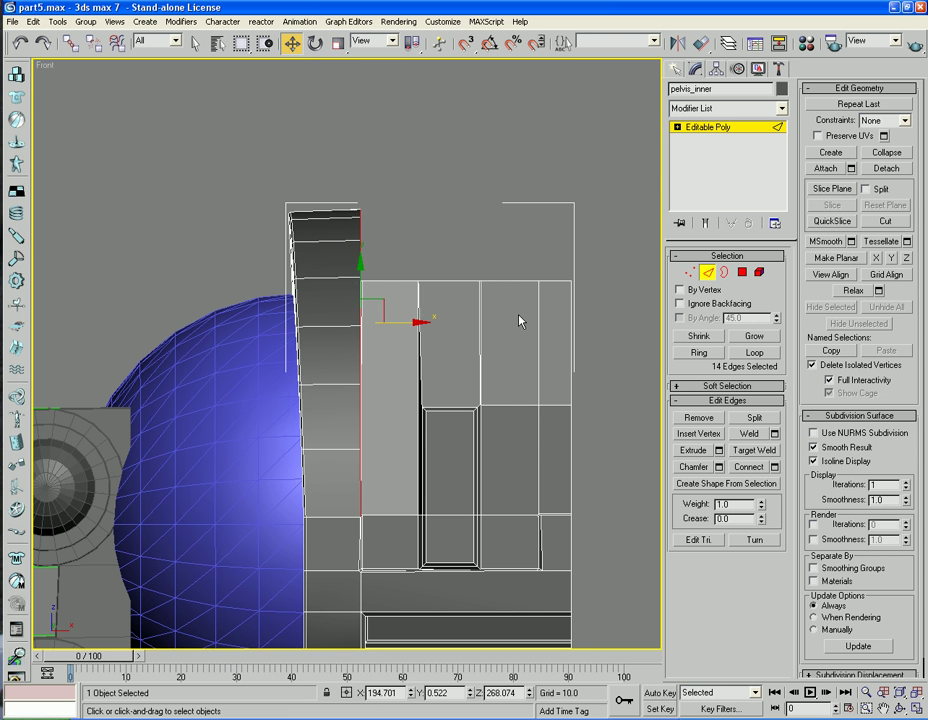
Select the neighbouring 26-edge loop on the disc's rear rim and scale it along X to 0 so it lies flat
key("p")
middle_click_drag(555, 333, 478, 400, "alt")
scroll(480, 434, "up", 5)
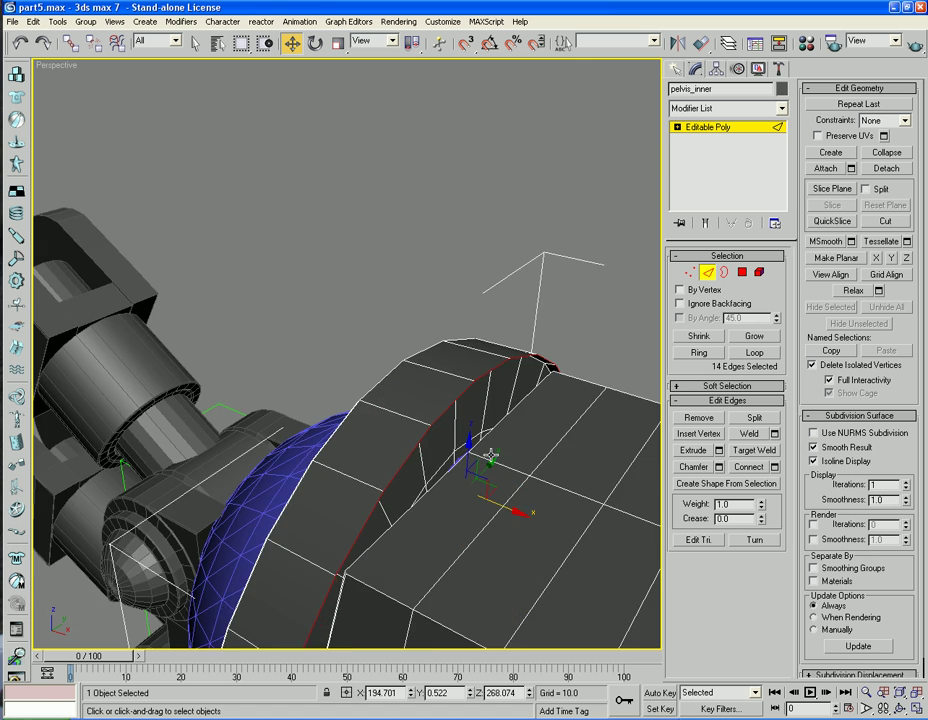
mouse_move(491, 456)
middle_mouse_down("alt")
mouse_move(520, 434)
mouse_move(512, 437)
mouse_move(483, 368)
middle_mouse_up("alt")
key("F3")
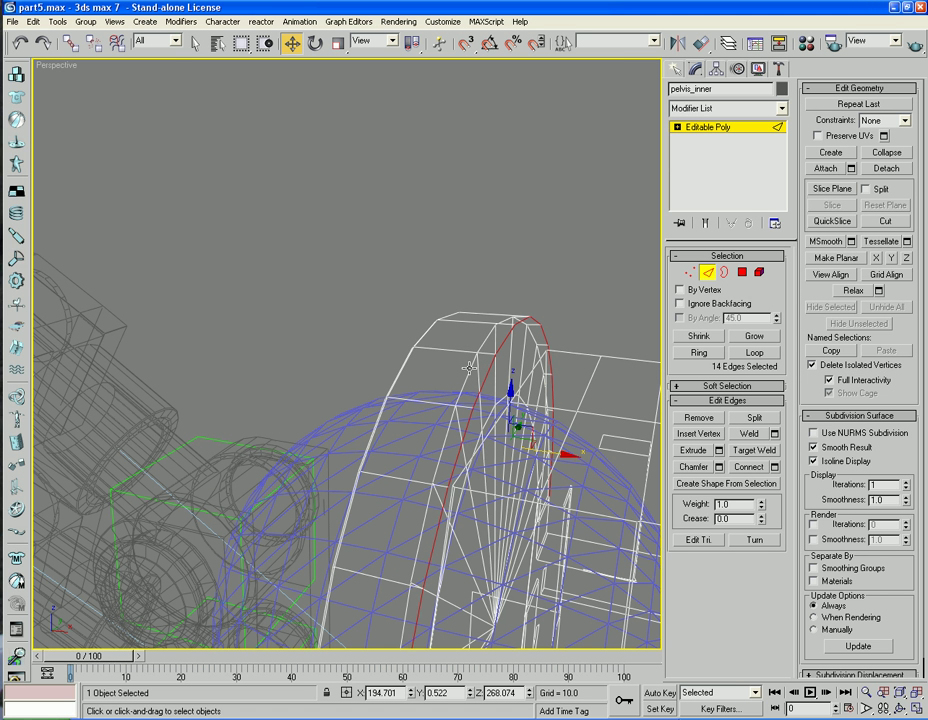
left_click(470, 368)
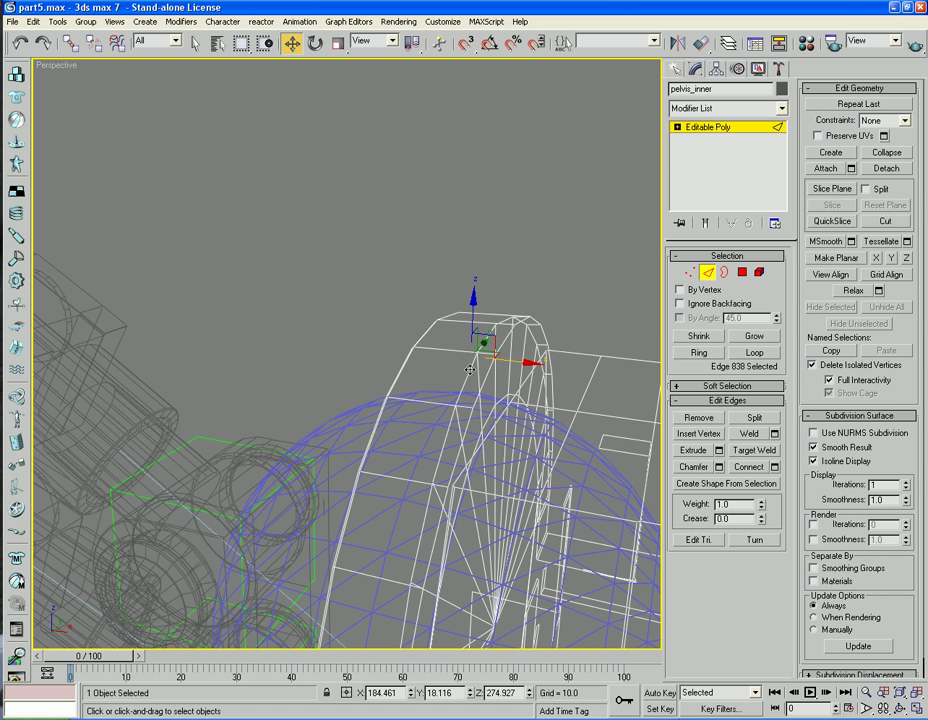
left_click(469, 369)
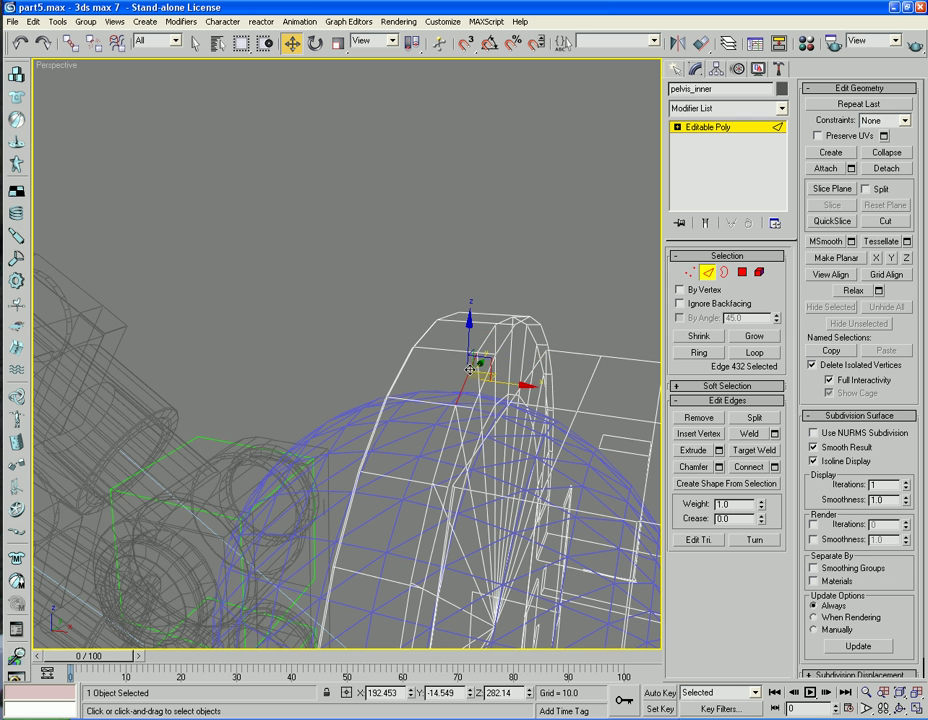
left_click(755, 353)
middle_click_drag(528, 420, 528, 397, "alt")
key("r")
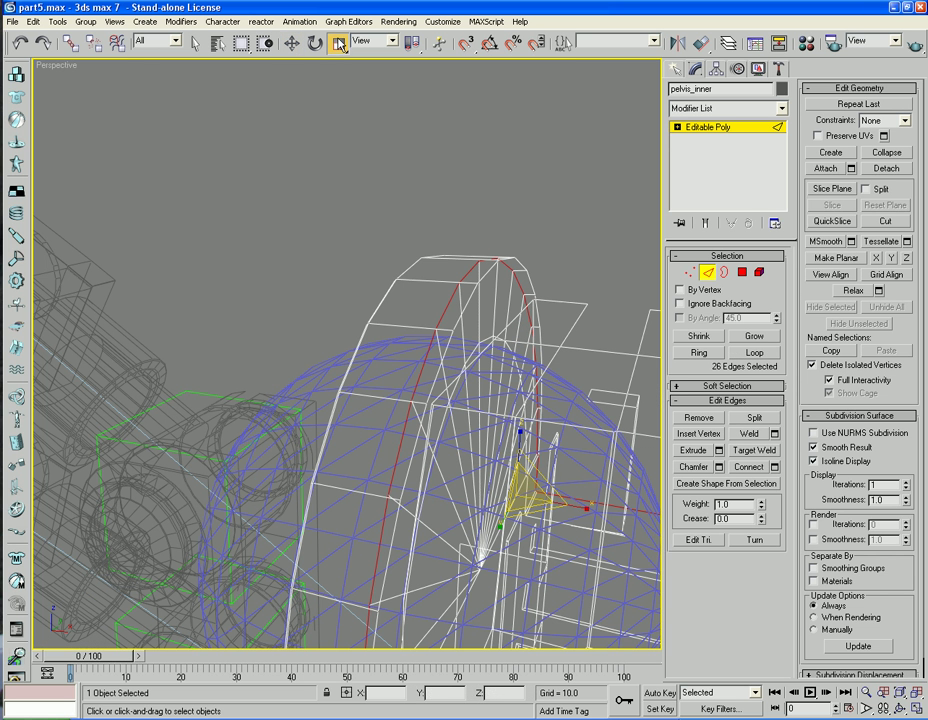
left_click_drag(588, 506, 466, 511)
key("F3")
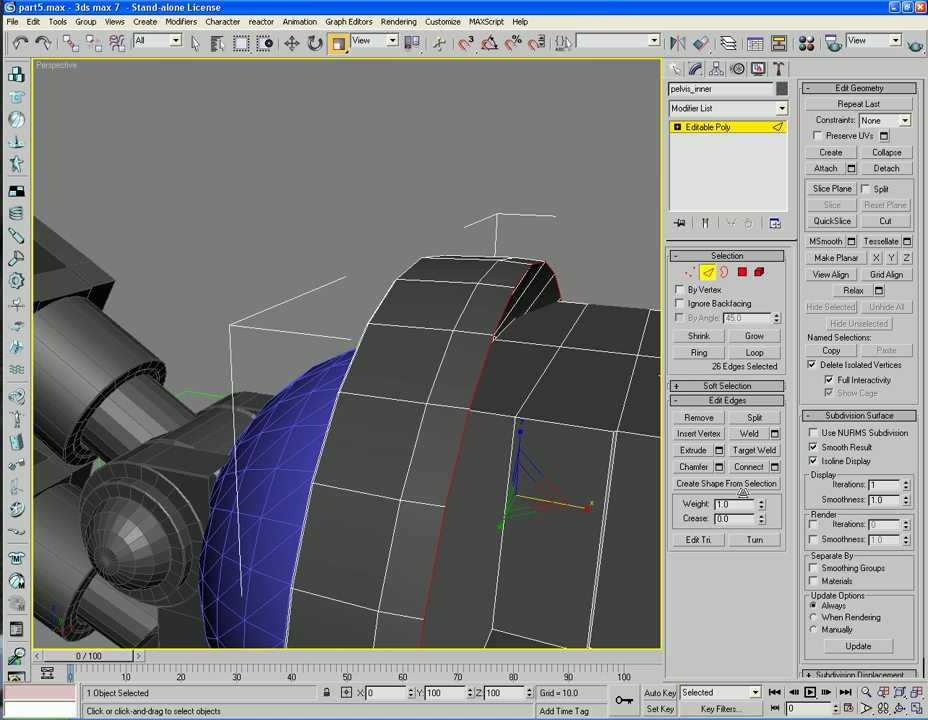
Move the flattened 26-edge loop back along X to about 195.1, in line with the disc's rear rim
left_click(293, 45)
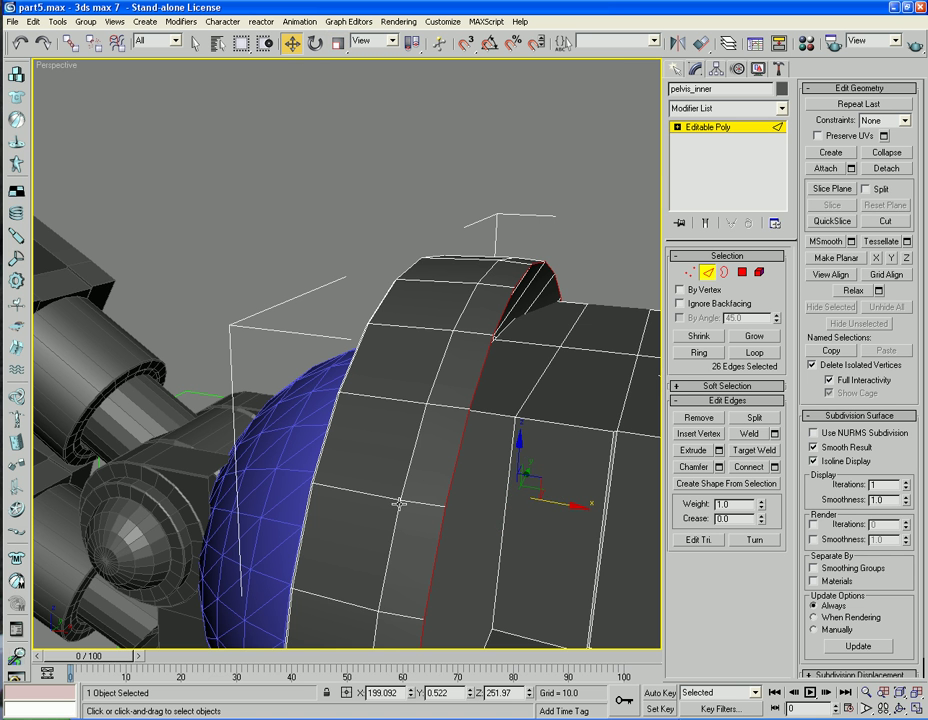
middle_click_drag(400, 503, 473, 479, "alt")
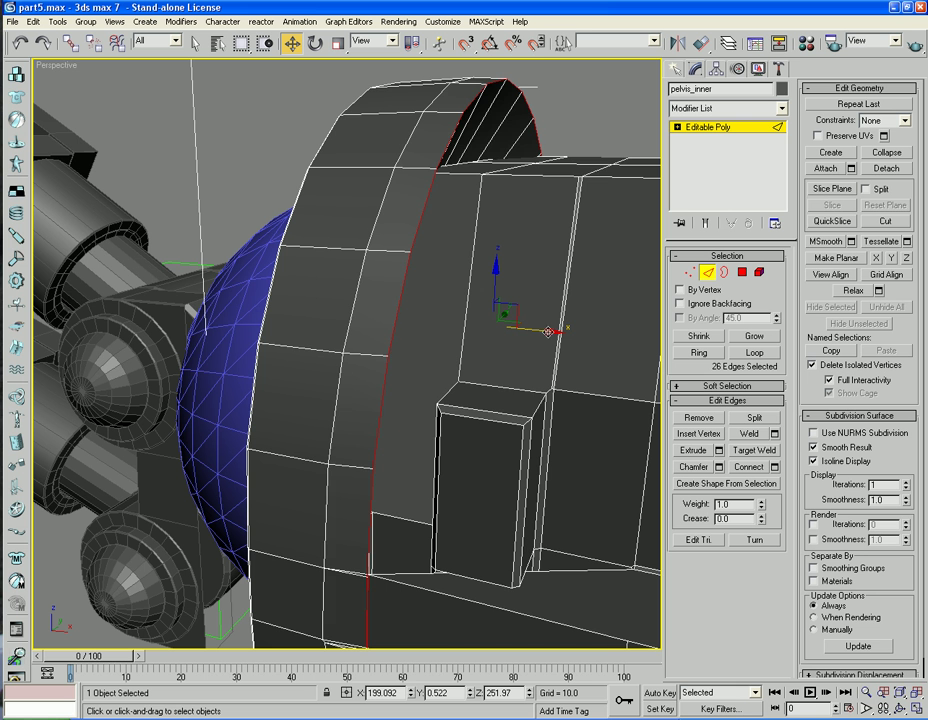
left_click_drag(548, 331, 520, 331)
middle_click_drag(503, 374, 517, 346, "alt")
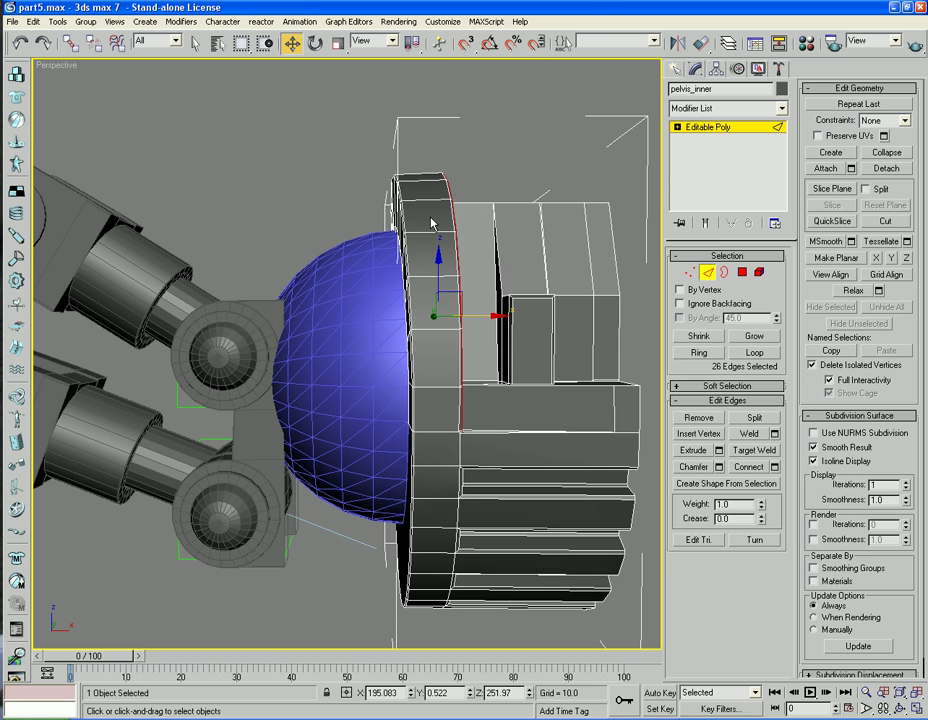
Leave edge editing, select the inner pelvis and the sphere together and lower both by about 12.9 units
left_click(373, 148)
left_click_drag(366, 145, 508, 284)
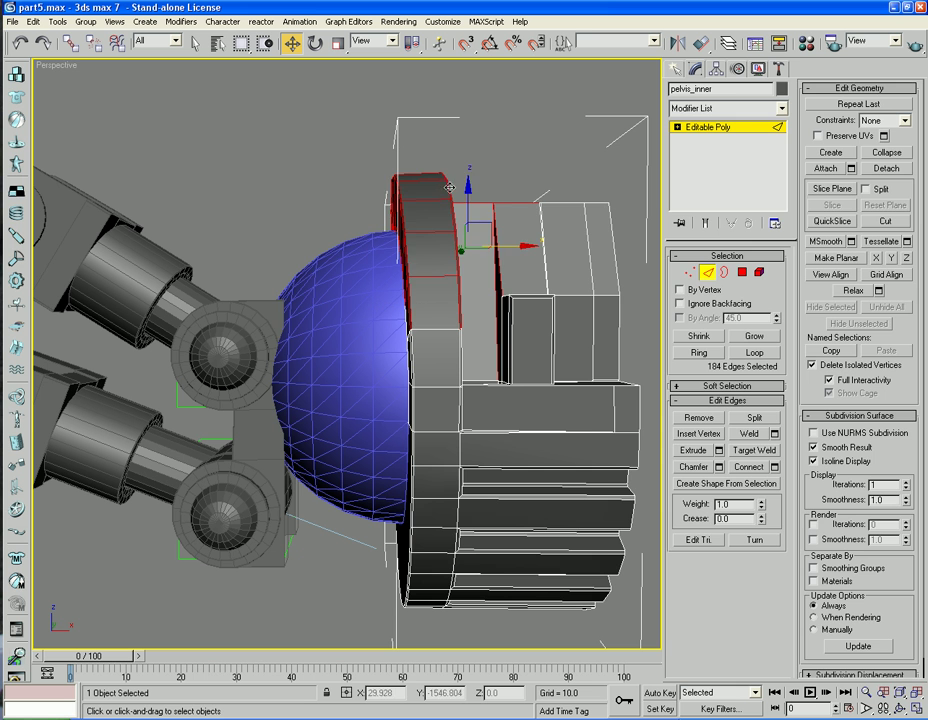
left_click(709, 273)
left_click(354, 151)
left_click_drag(354, 151, 514, 332)
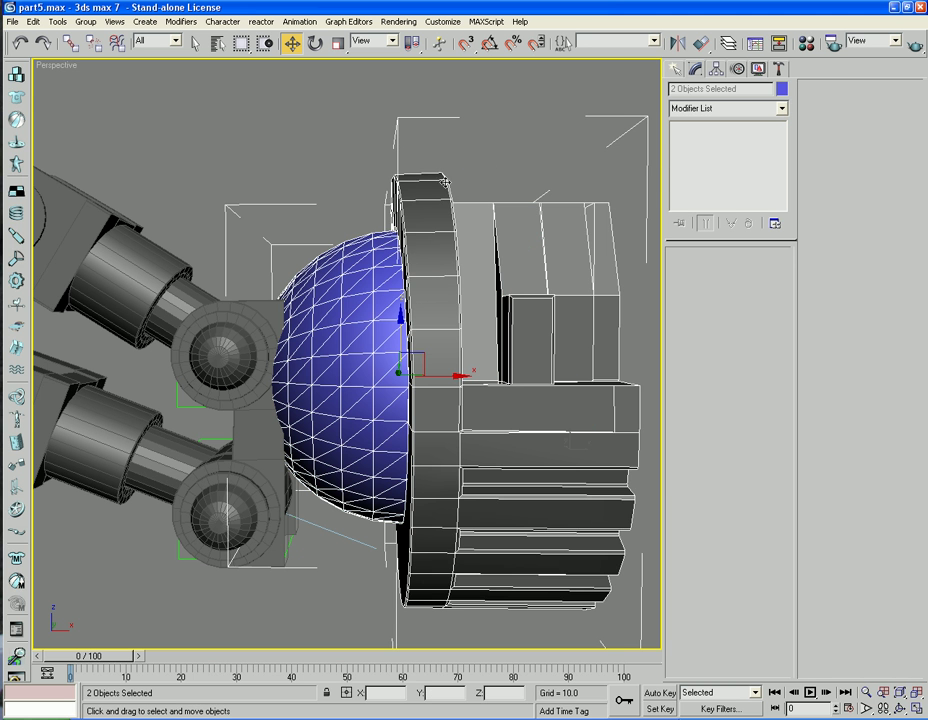
left_click_drag(396, 333, 398, 383)
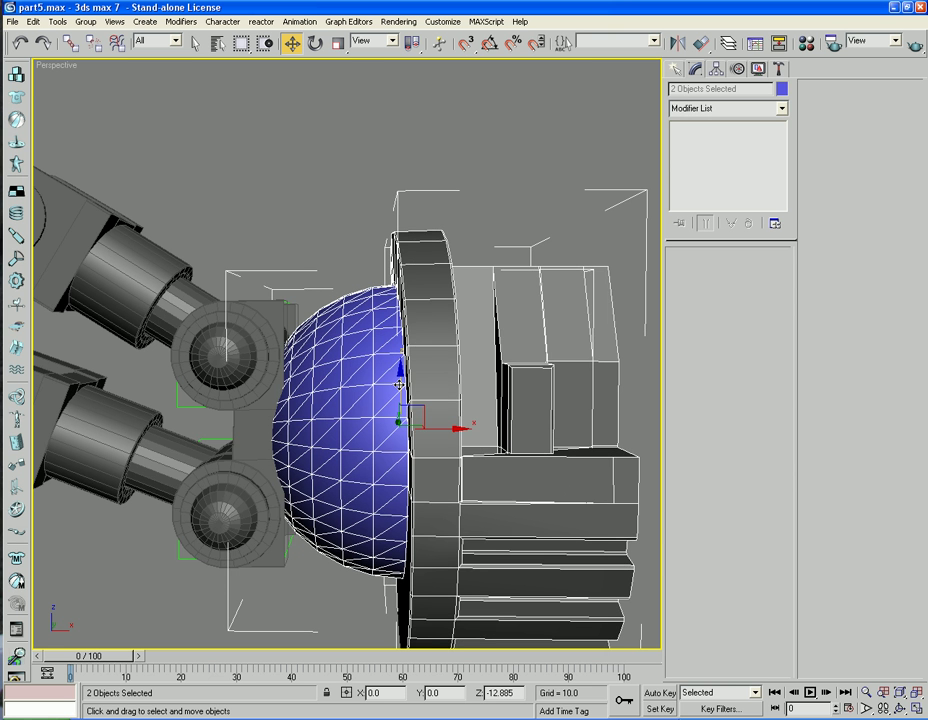
Flatten the inner pelvis's 14-edge loop in the gap between disc and block along X and move it to X about 194.5, covering the exposed sphere
middle_click_drag(400, 455, 400, 390, "alt")
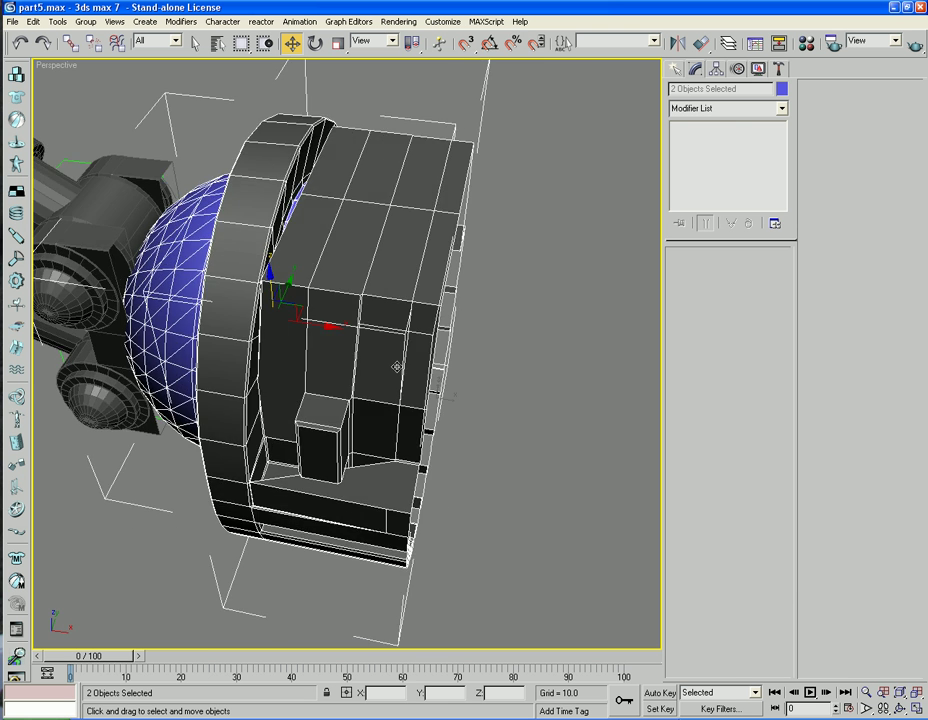
scroll(396, 367, "up", 4)
middle_click_drag(381, 344, 367, 393, "alt")
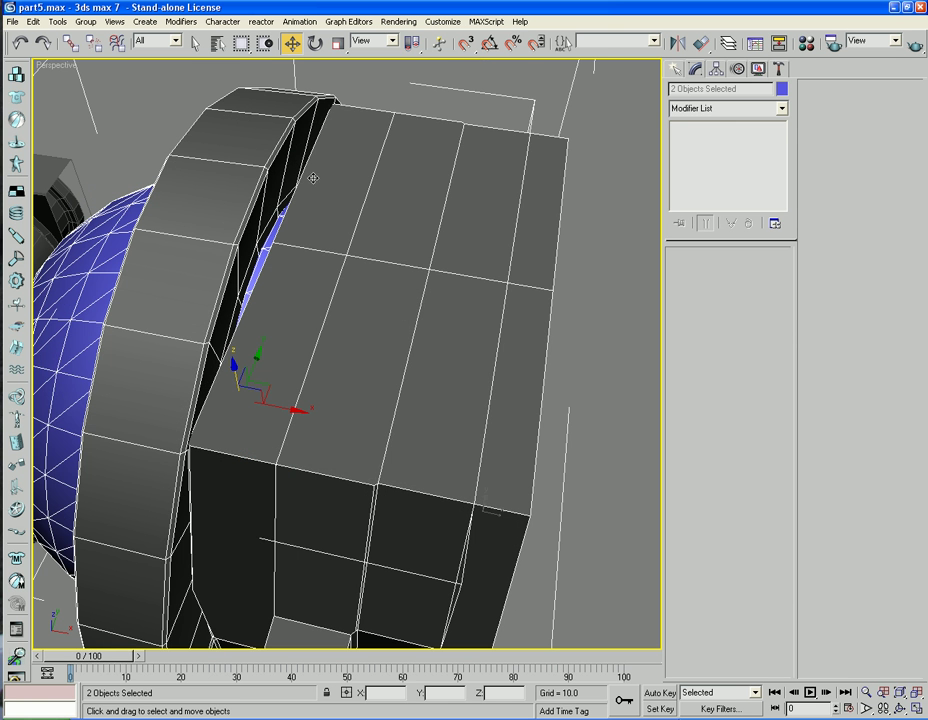
left_click(395, 92)
left_click(313, 250)
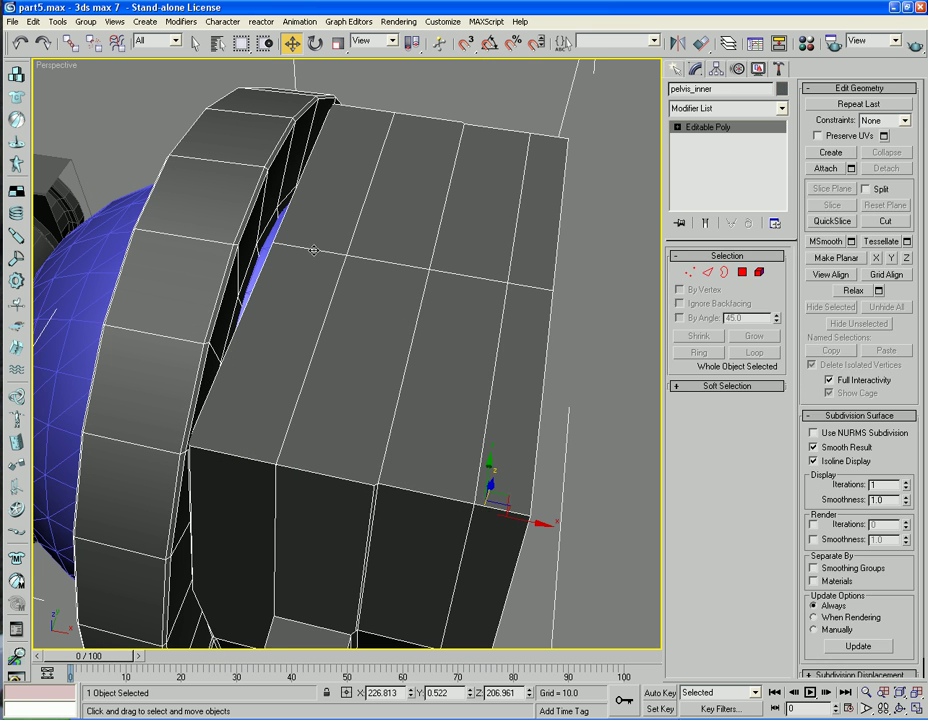
left_click(708, 272)
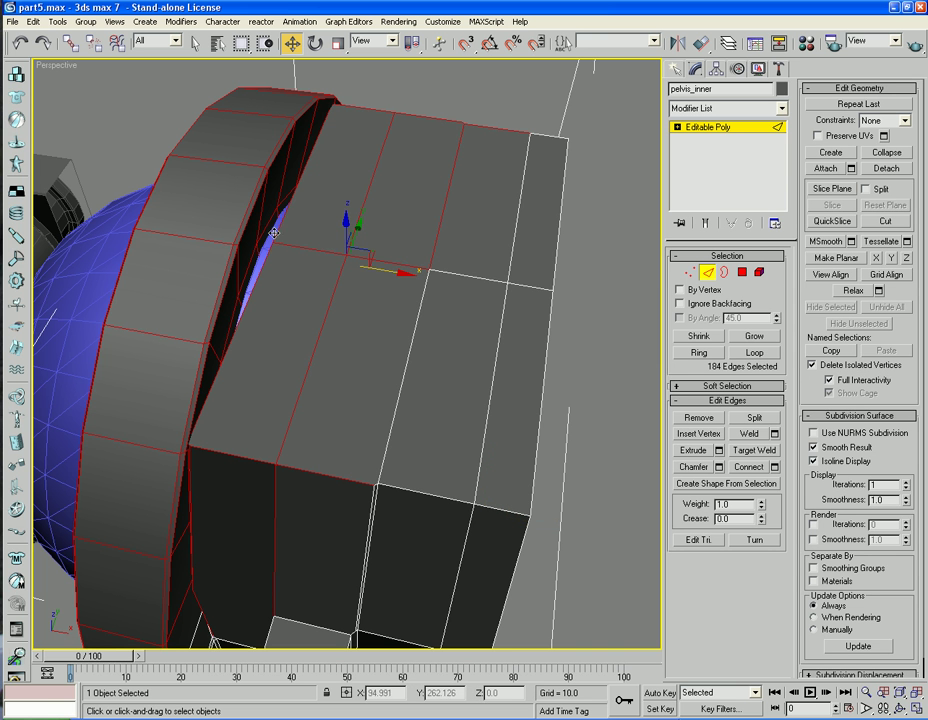
left_click(268, 225)
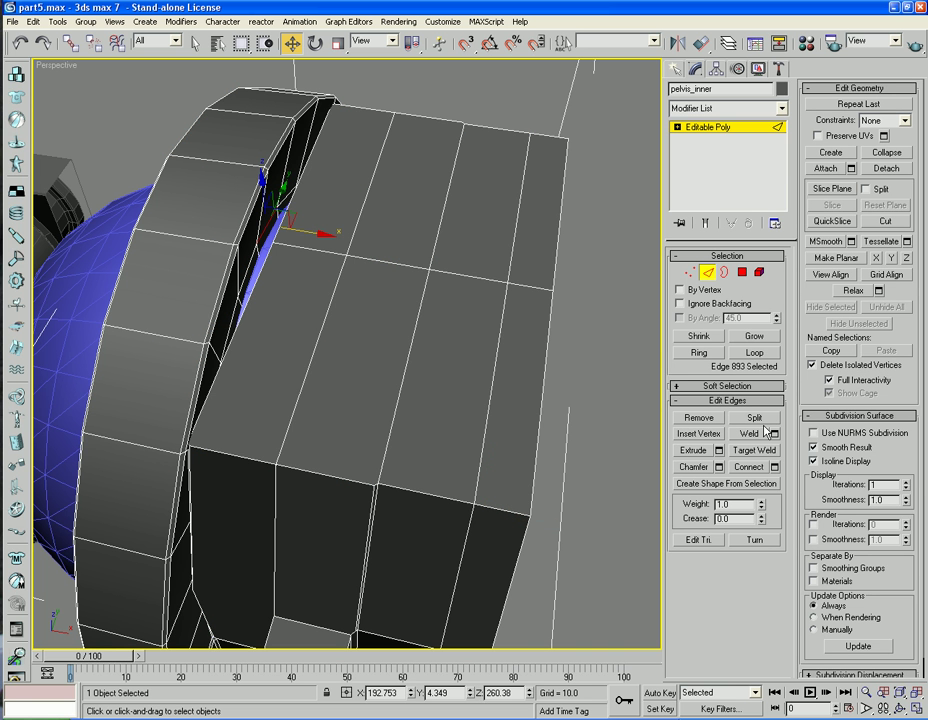
left_click(757, 354)
left_click(338, 43)
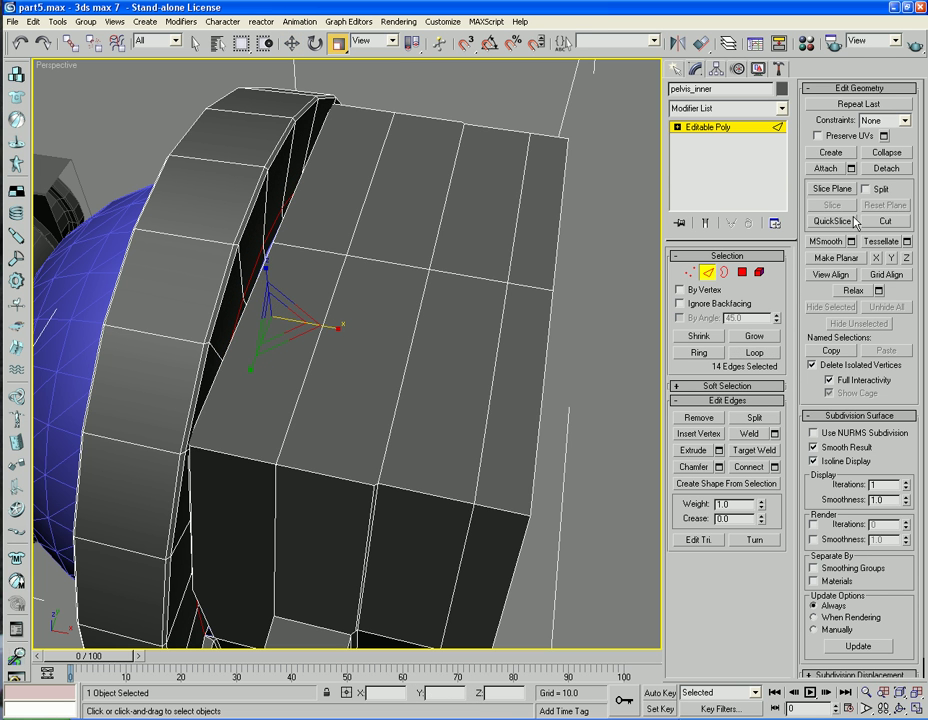
left_click(291, 44)
left_click_drag(323, 327, 327, 335)
Leave edge editing on the inner pelvis and clone the blue sphere in place as an instance named "copy"
middle_click_drag(328, 338, 379, 333, "alt")
scroll(319, 353, "down", 3)
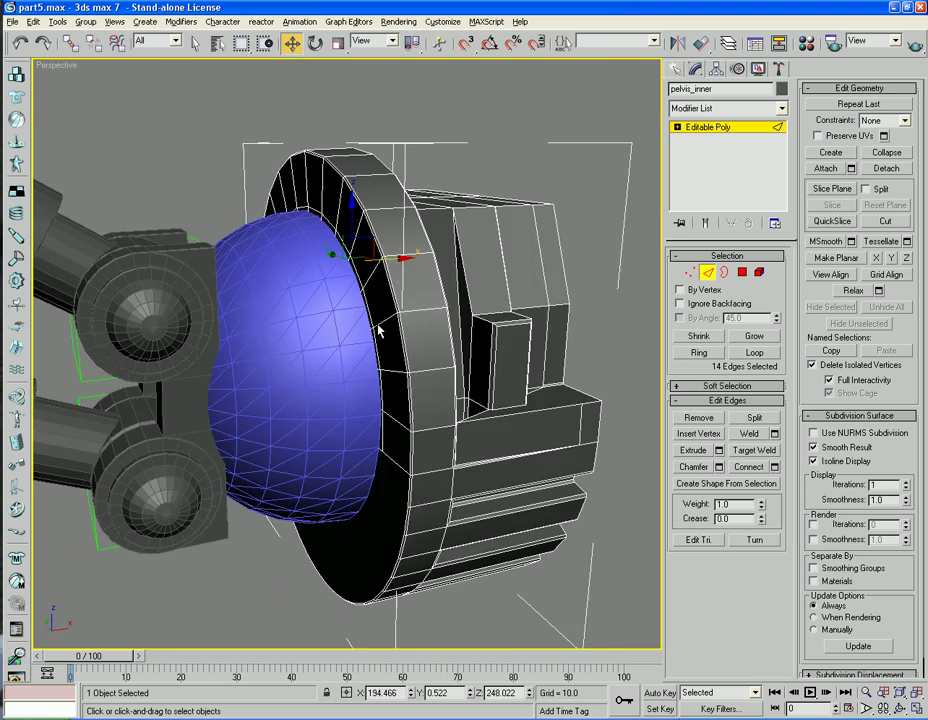
left_click(316, 345)
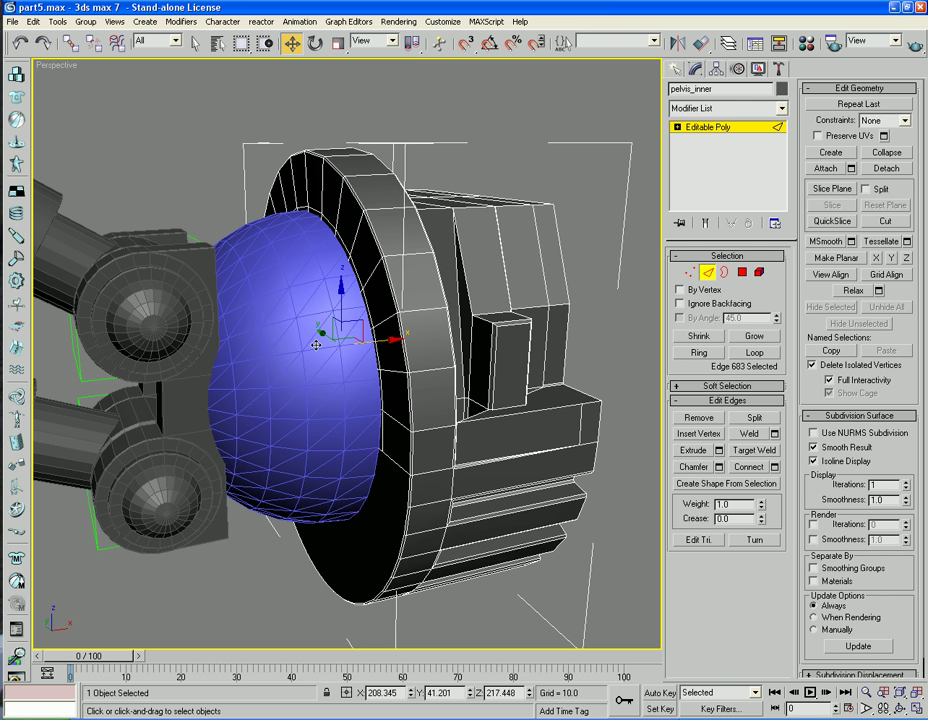
left_click(316, 345)
left_click(709, 273)
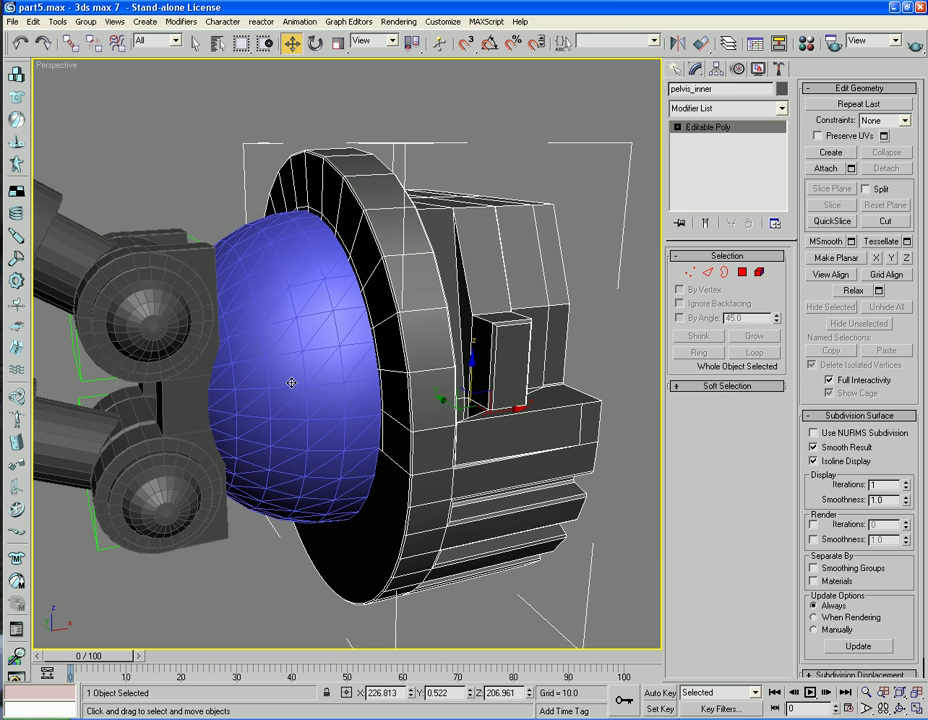
left_click(291, 383)
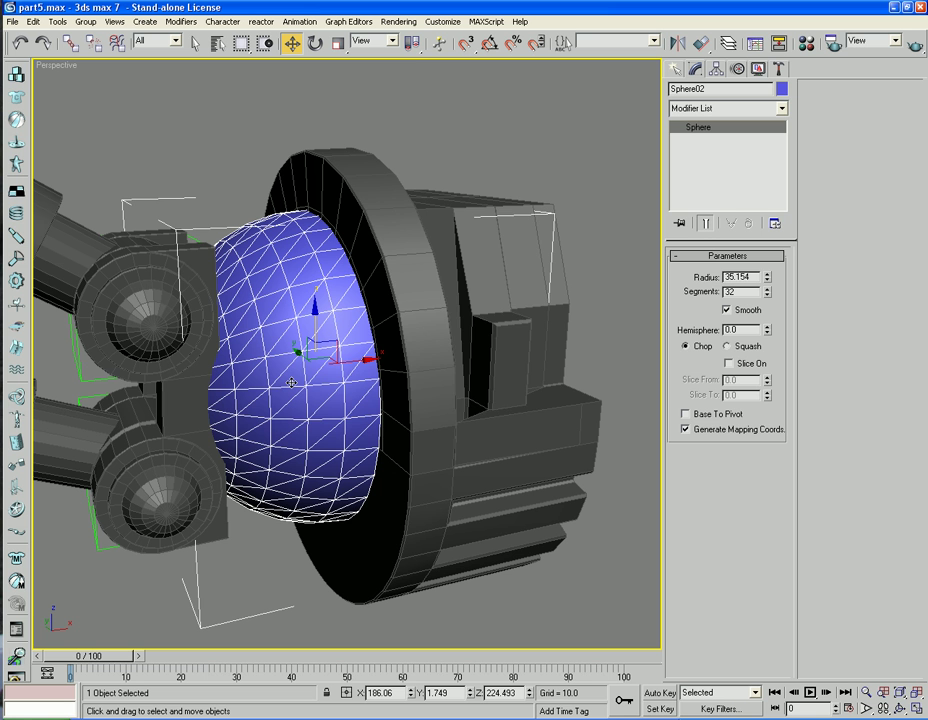
key("ctrl+v")
double_click(483, 385)
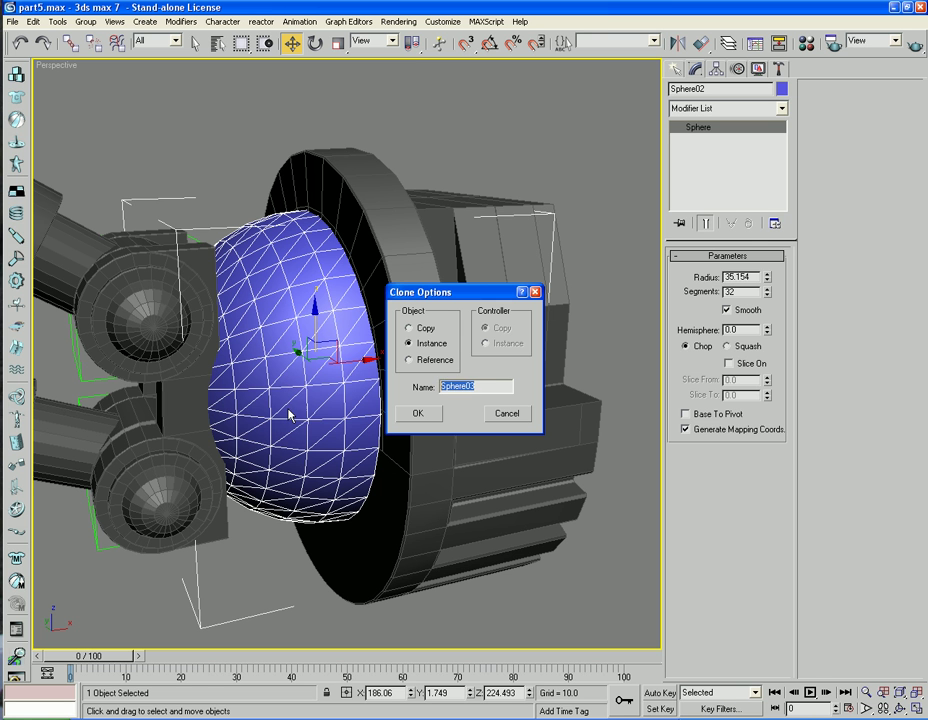
type("copy")
key("Return")
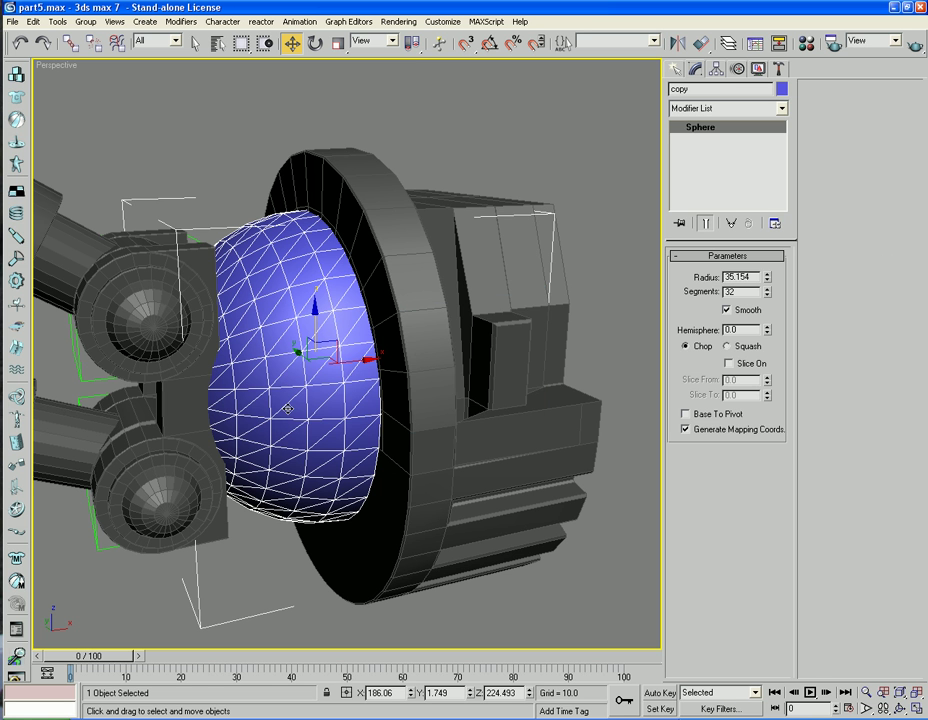
Subtract the object "copy" from the inner pelvis with a Boolean compound object, using Subtraction (A-B)
left_click(493, 234)
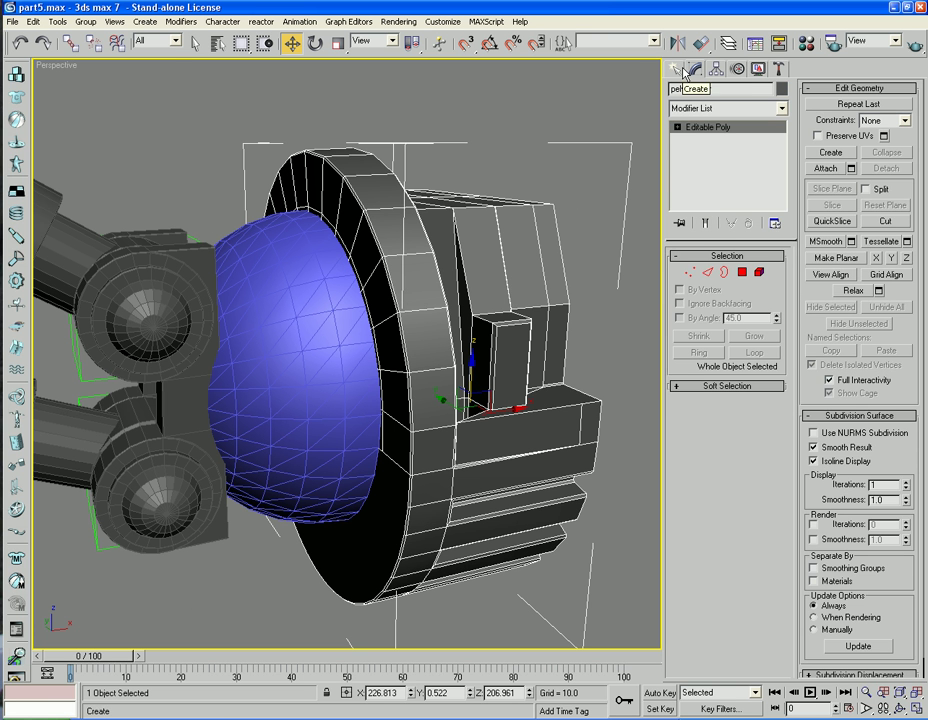
left_click(676, 68)
left_click(700, 113)
left_click(710, 145)
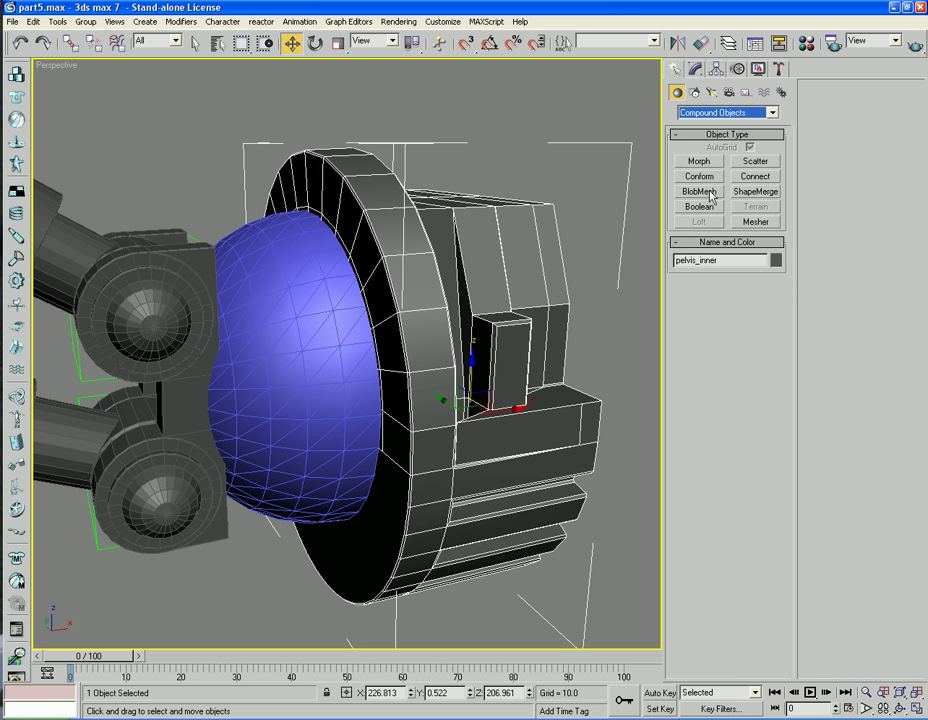
left_click(699, 207)
left_click(726, 303)
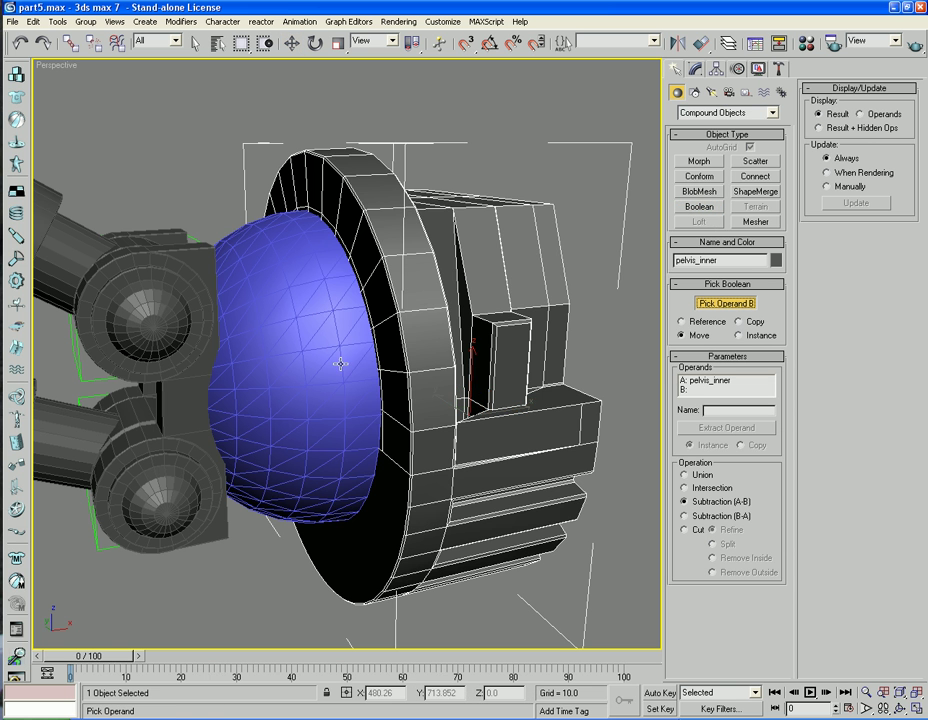
key("h")
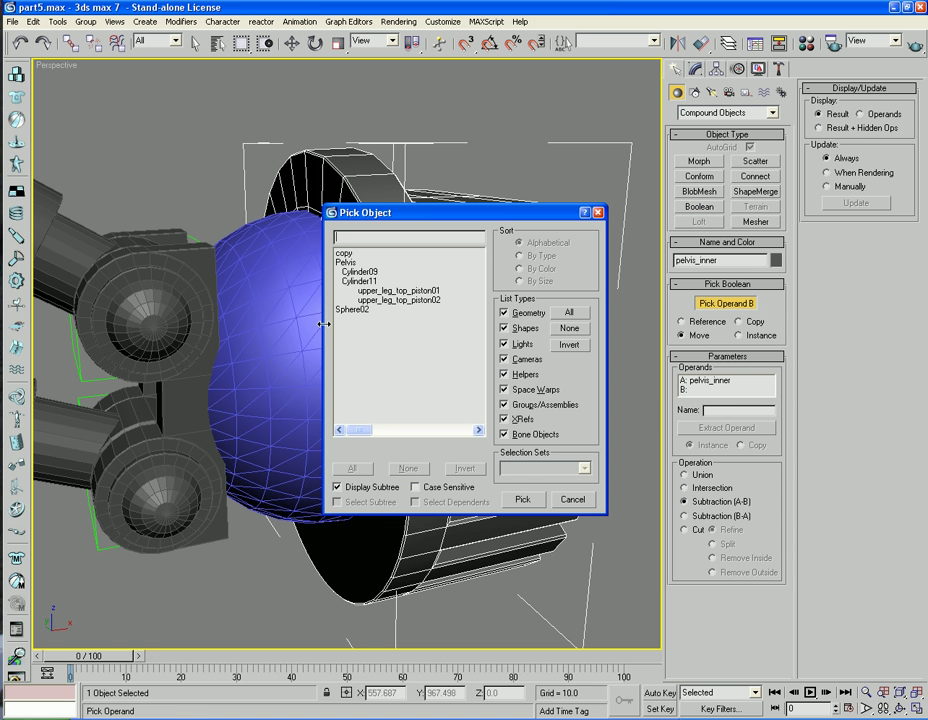
left_click(336, 250)
left_click(524, 499)
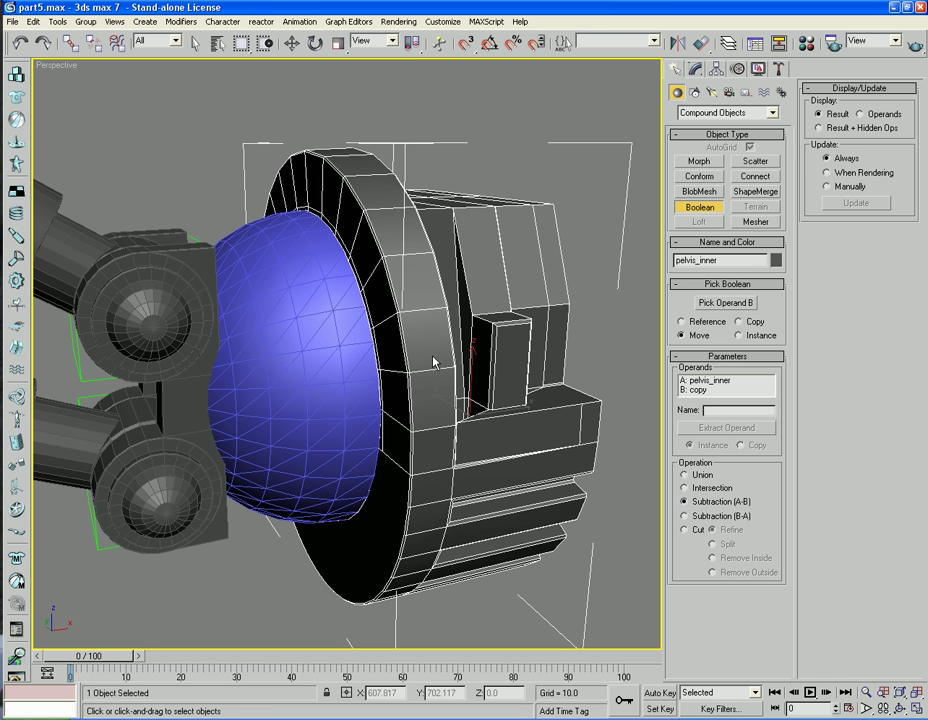
Finish the Boolean and convert the resulting inner pelvis back to an Editable Poly
key("w")
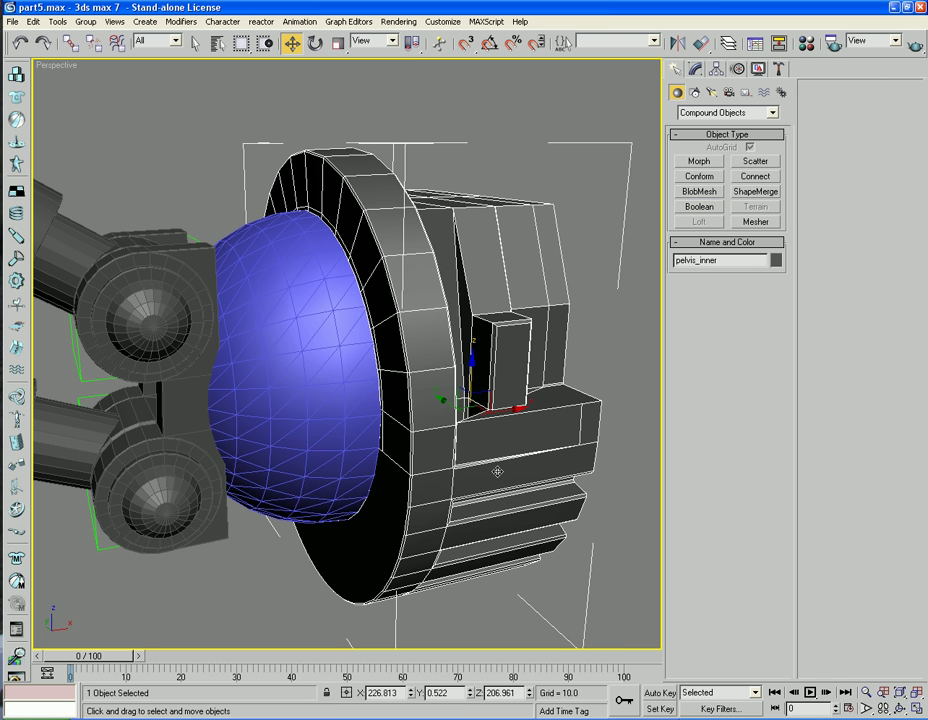
right_click(496, 464)
mouse_move(530, 581)
left_click(640, 594)
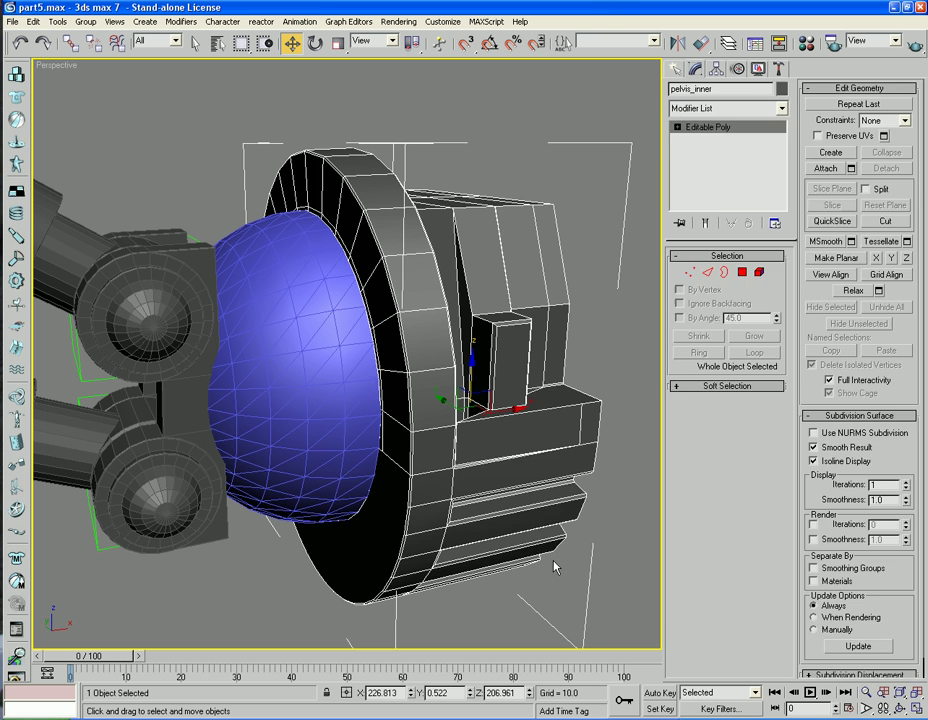
left_click(555, 563)
left_click(500, 507)
Isolate the inner pelvis and select the open border around the round hole in the disc's face
right_click(480, 378)
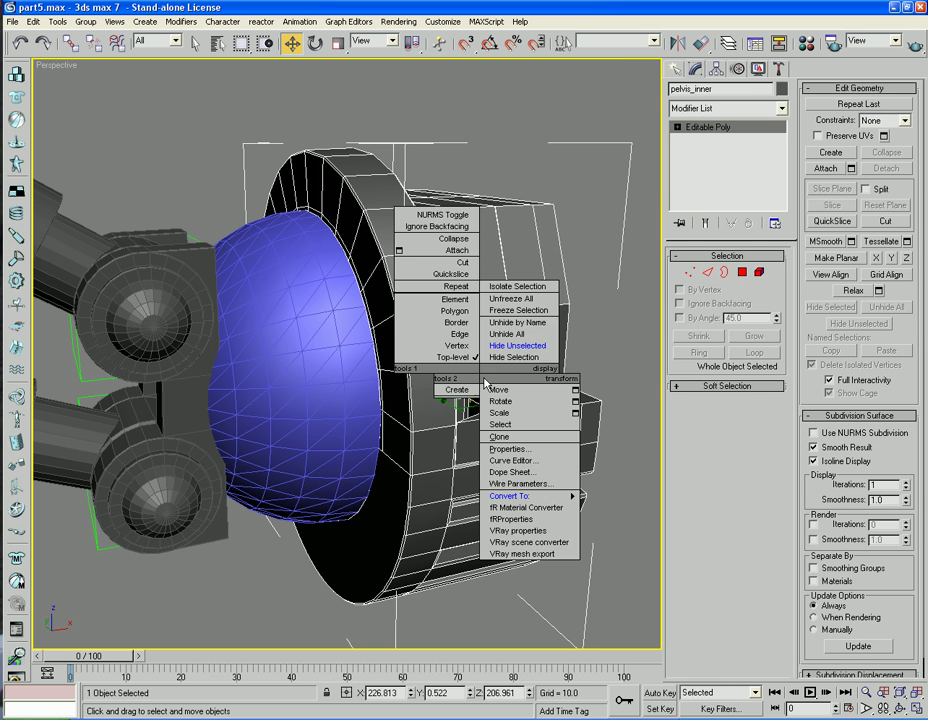
left_click(565, 288)
middle_click_drag(414, 401, 455, 375, "alt")
scroll(421, 387, "up", 3)
left_click(725, 272)
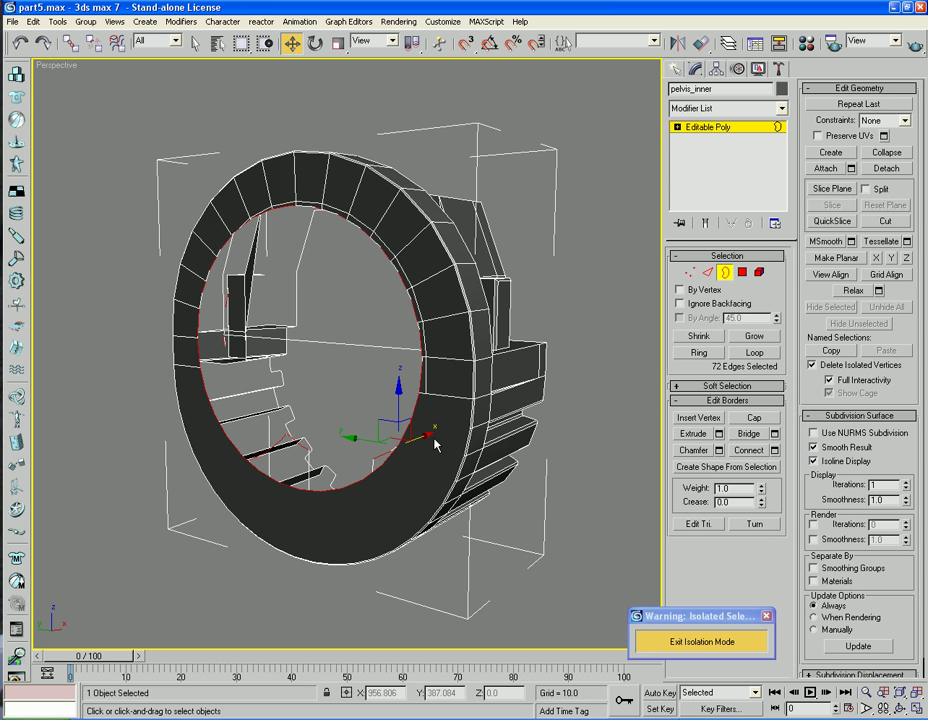
left_click(409, 423)
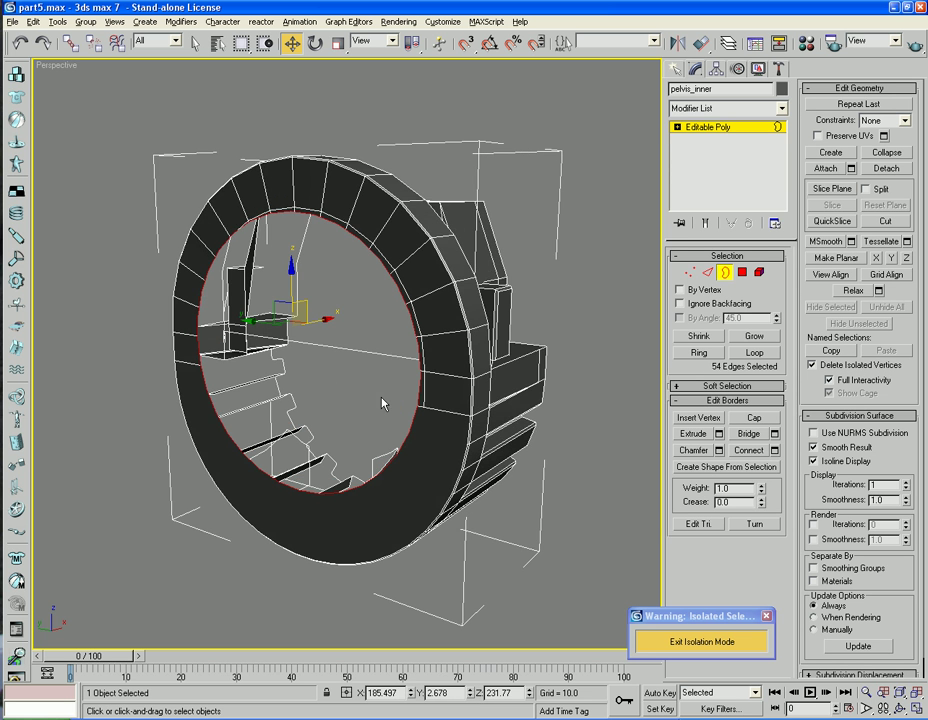
Scale the hole's border down slightly in the YZ plane so it sits just inside the sphere's outline
middle_click_drag(409, 423, 400, 393, "alt")
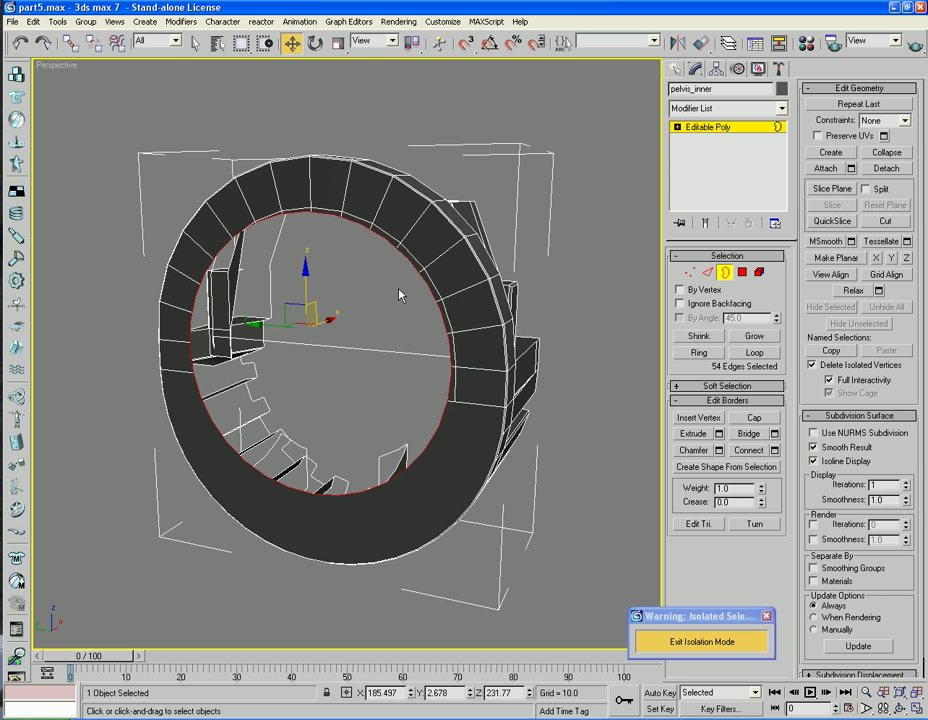
left_click(338, 43)
left_click_drag(311, 300, 320, 308)
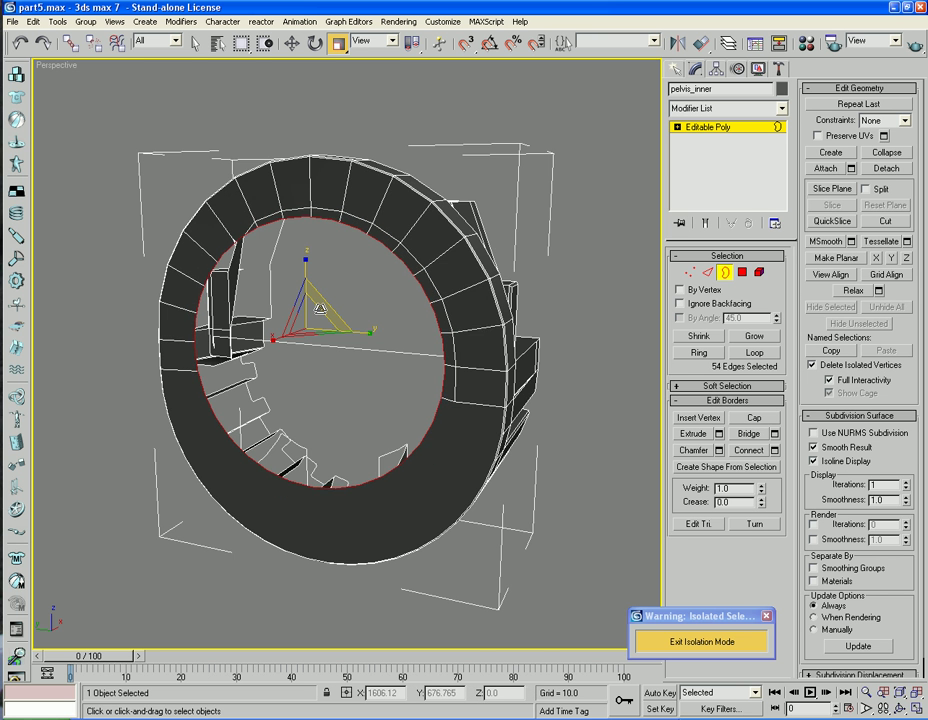
Select the edge loop running just outside the hole's border on the disc's face and remove it
middle_click_drag(326, 303, 397, 323, "alt")
scroll(387, 274, "up", 3)
left_click(706, 273)
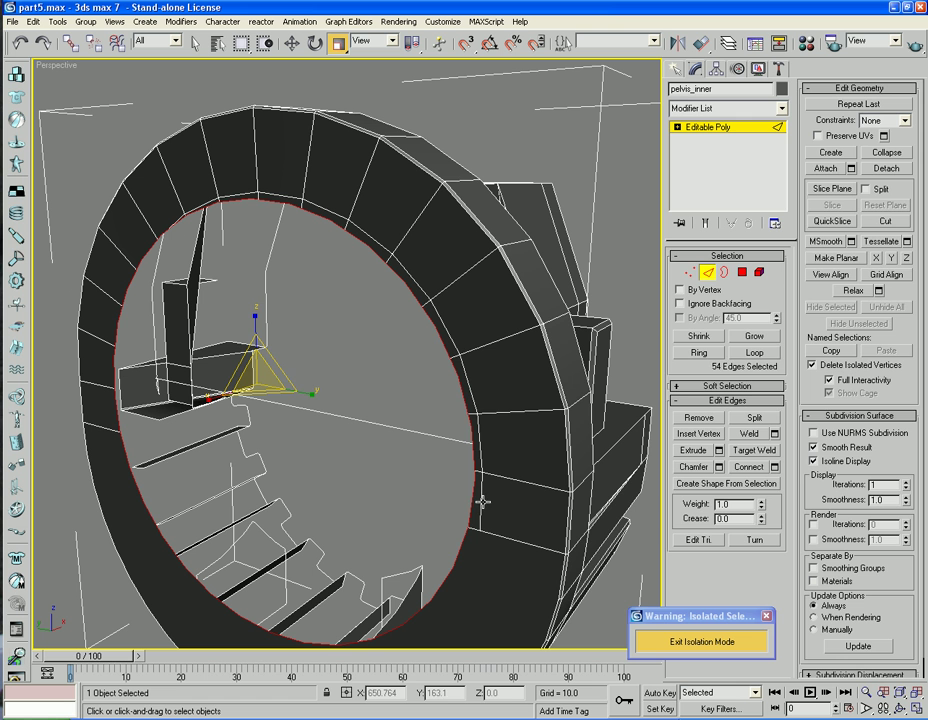
left_click(478, 499)
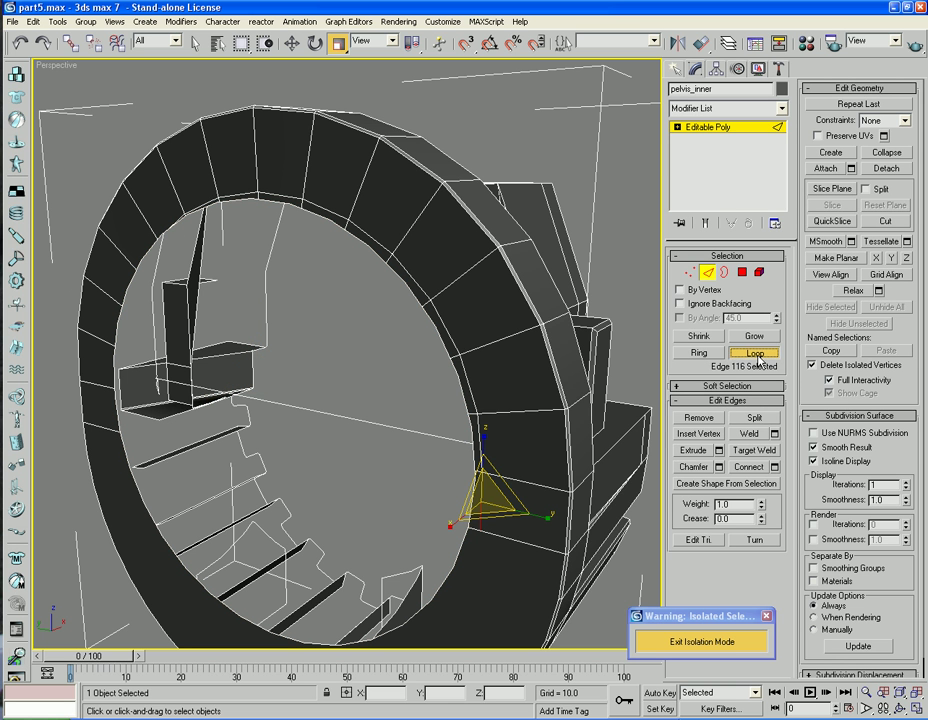
left_click(754, 352)
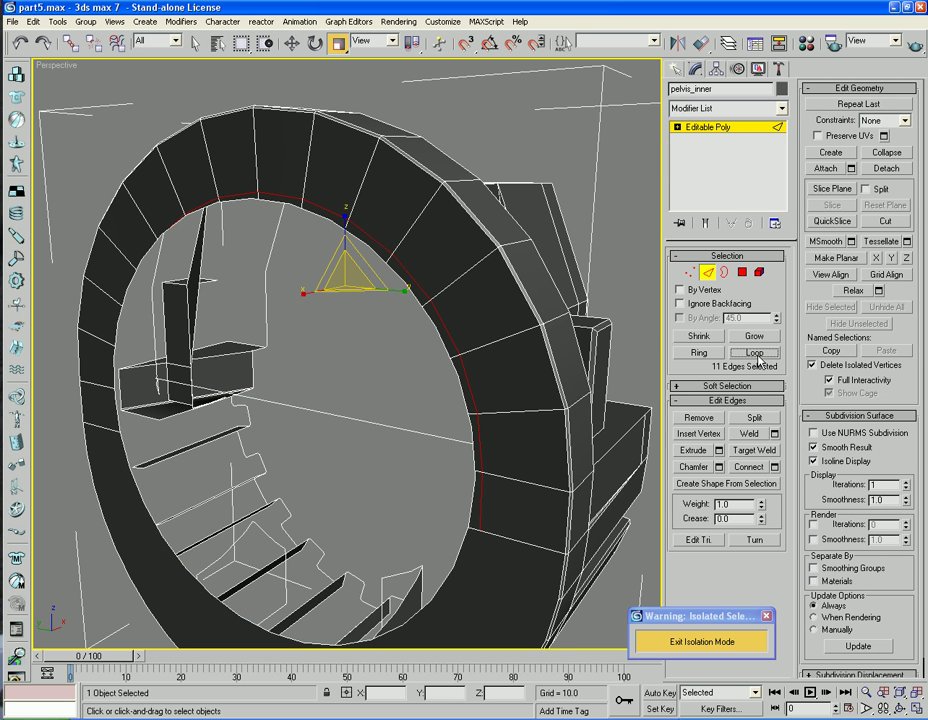
left_click(699, 419)
Select the leftover vertices on the disc's radial edges just outside the hole, leaving out the border's own vertices
left_click(689, 272)
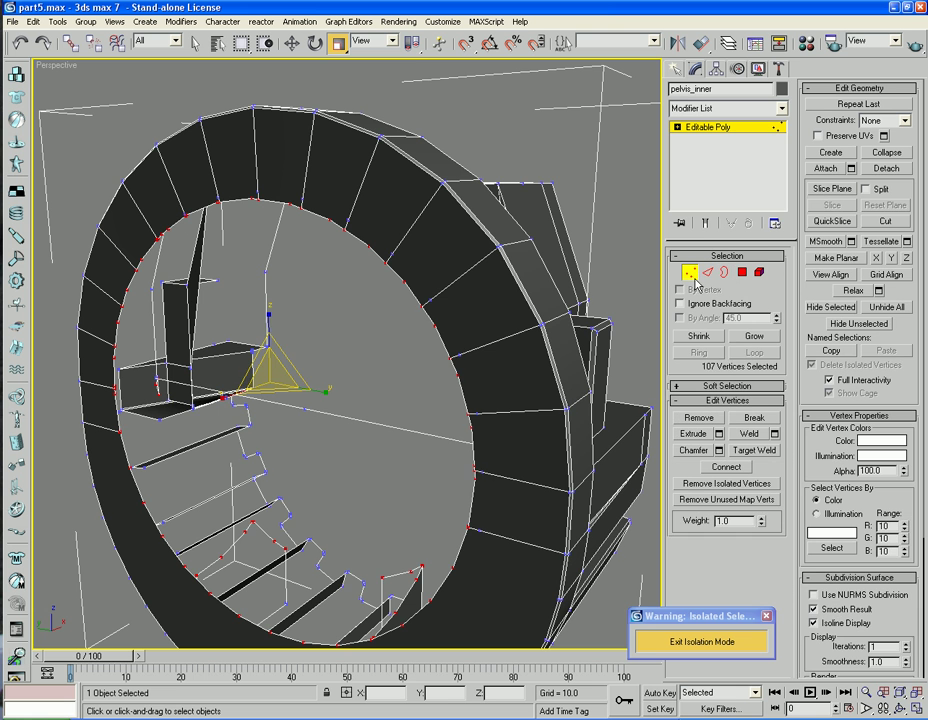
left_click(478, 530)
key("q")
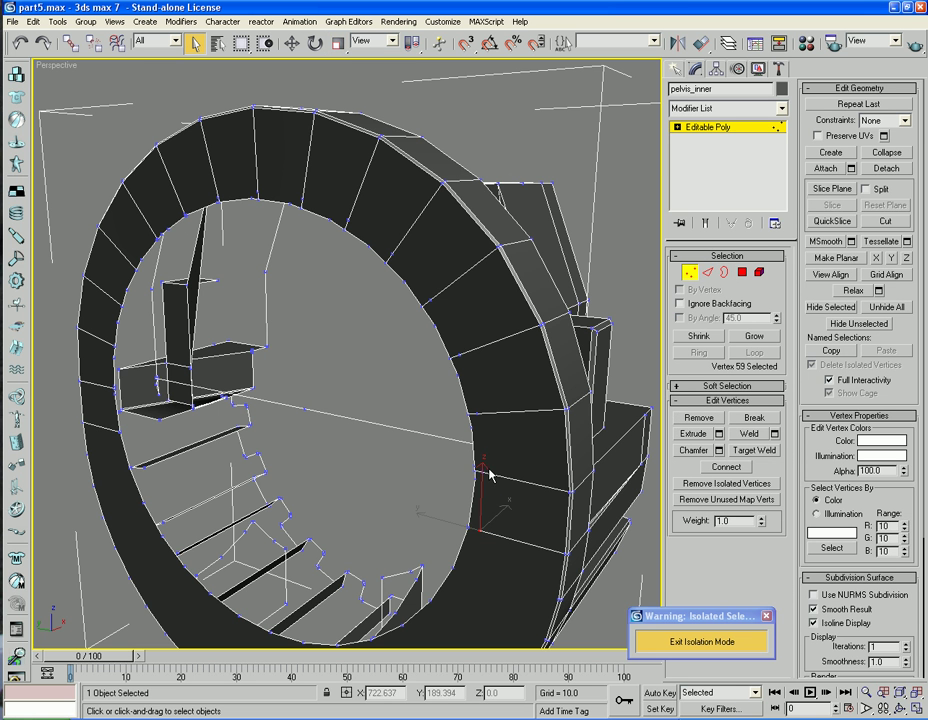
left_click(479, 472, "ctrl")
left_click(460, 360, "ctrl")
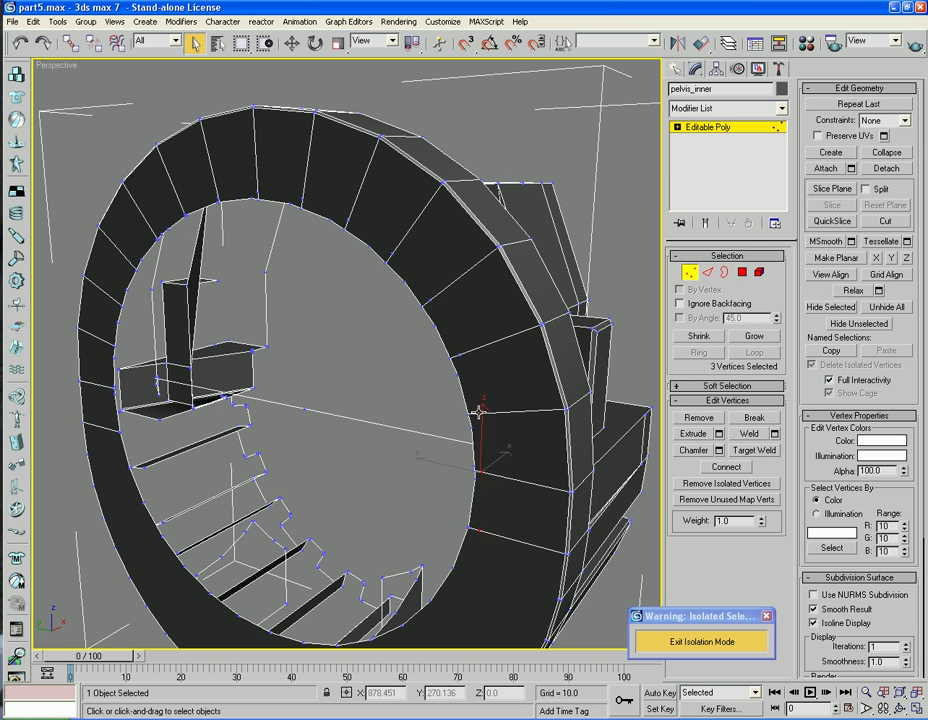
left_click(458, 355, "ctrl")
left_click(430, 301, "ctrl")
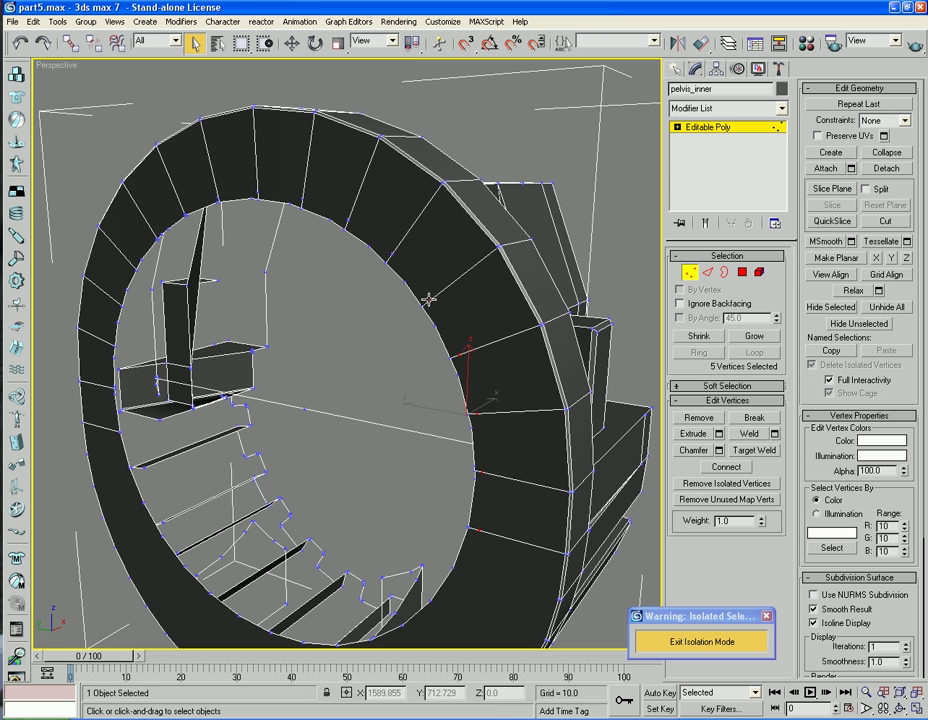
left_click(391, 253, "ctrl")
left_click(335, 219, "ctrl")
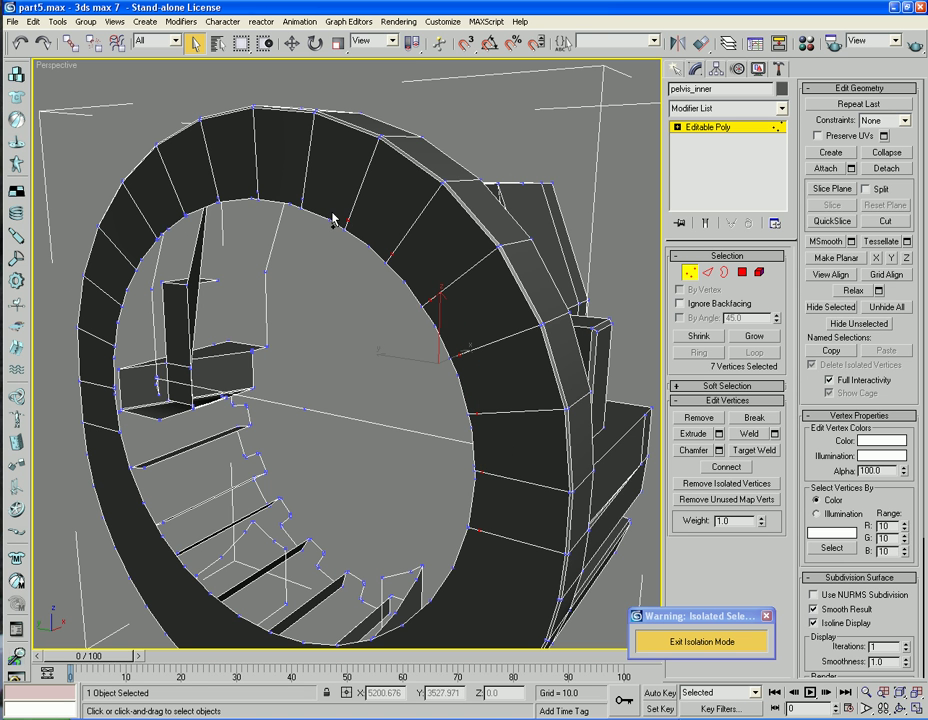
left_click(291, 203, "ctrl")
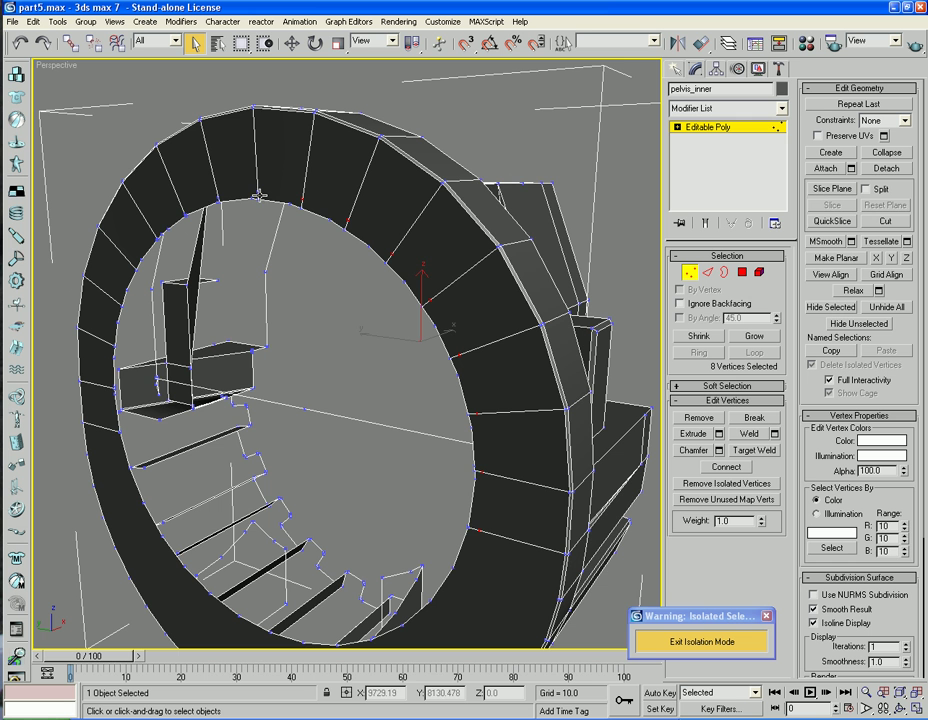
left_click(258, 195, "ctrl")
left_click(217, 194, "ctrl")
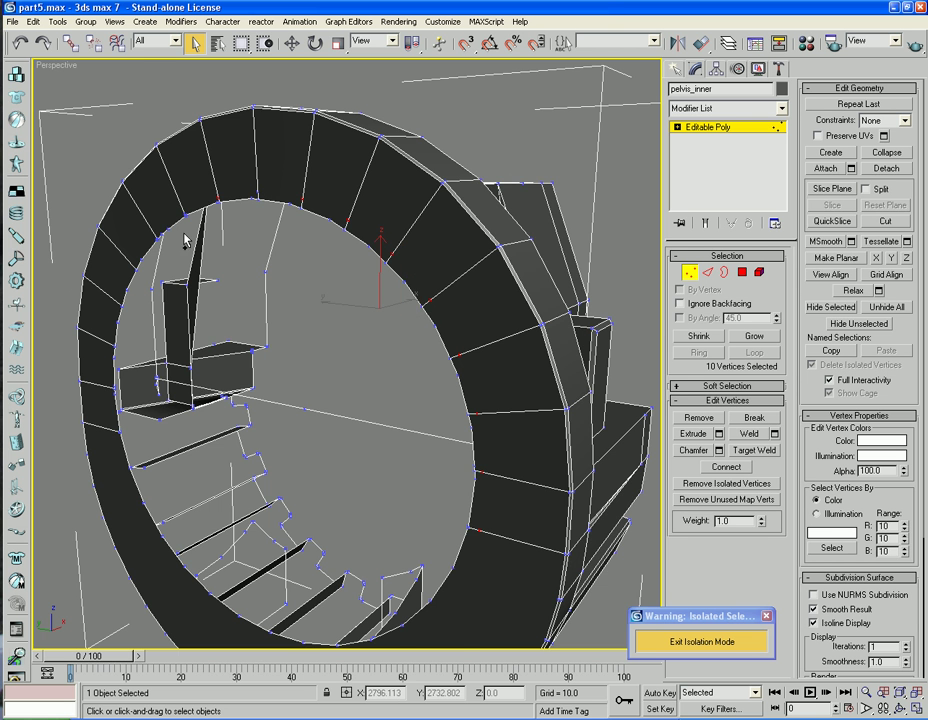
scroll(226, 190, "up", 6)
scroll(352, 534, "down", 5)
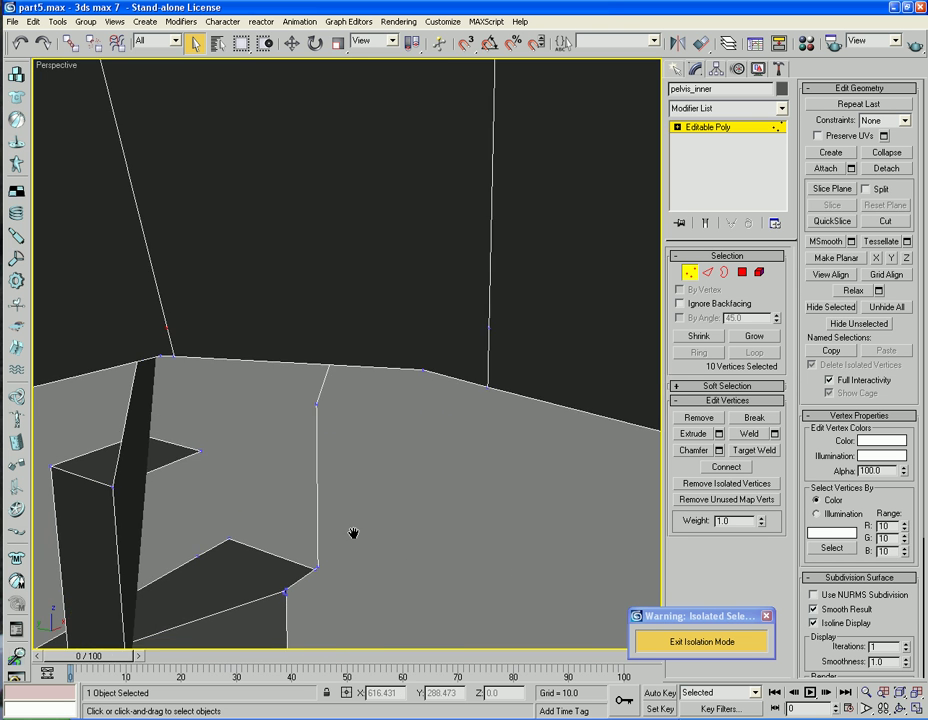
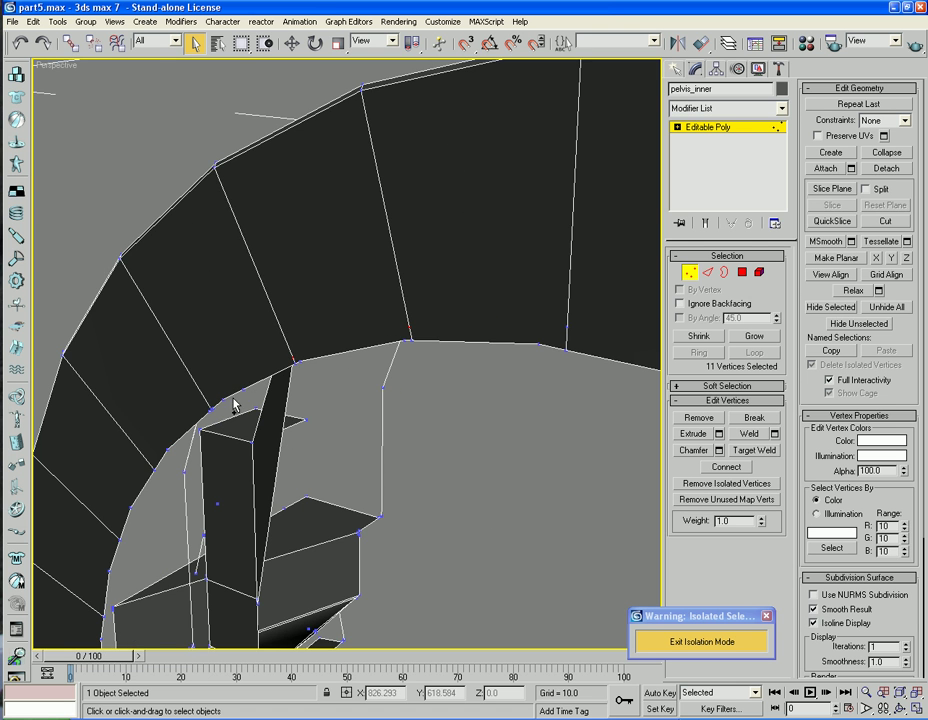
Target Weld the stray vertex at the inner end of the next radial edge onto the hole's border
scroll(233, 405, "up", 6)
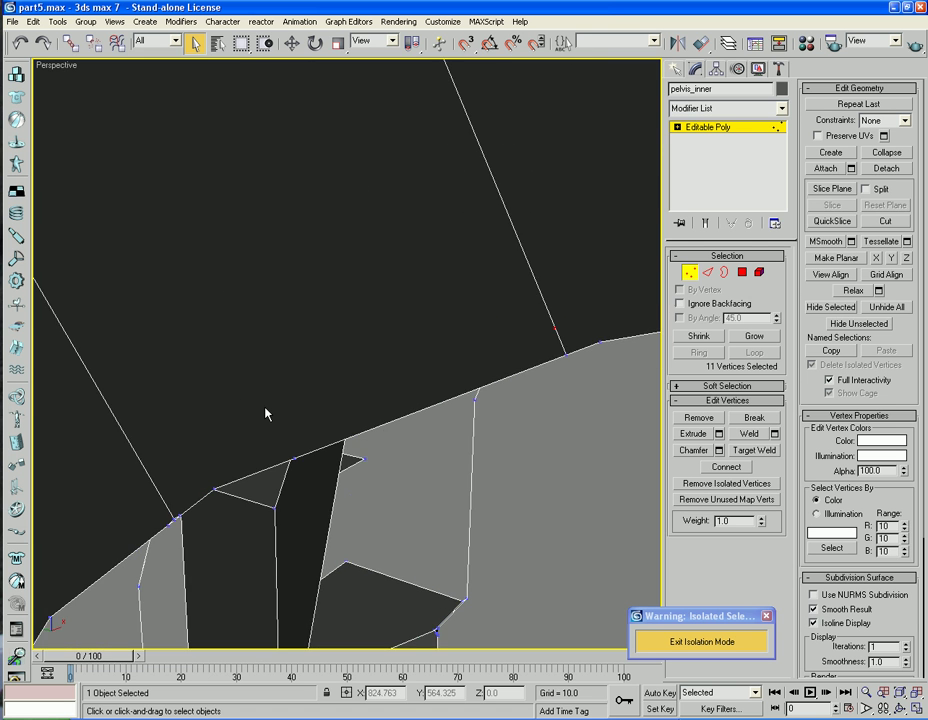
scroll(265, 412, "down", 5)
scroll(436, 401, "up", 7)
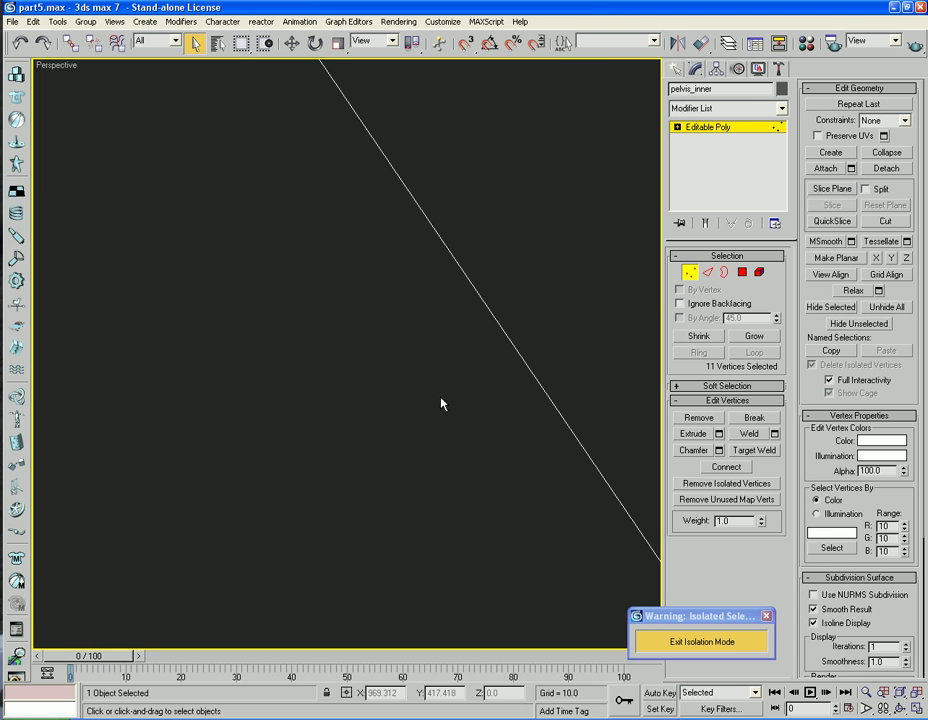
middle_click_drag(452, 408, 414, 394)
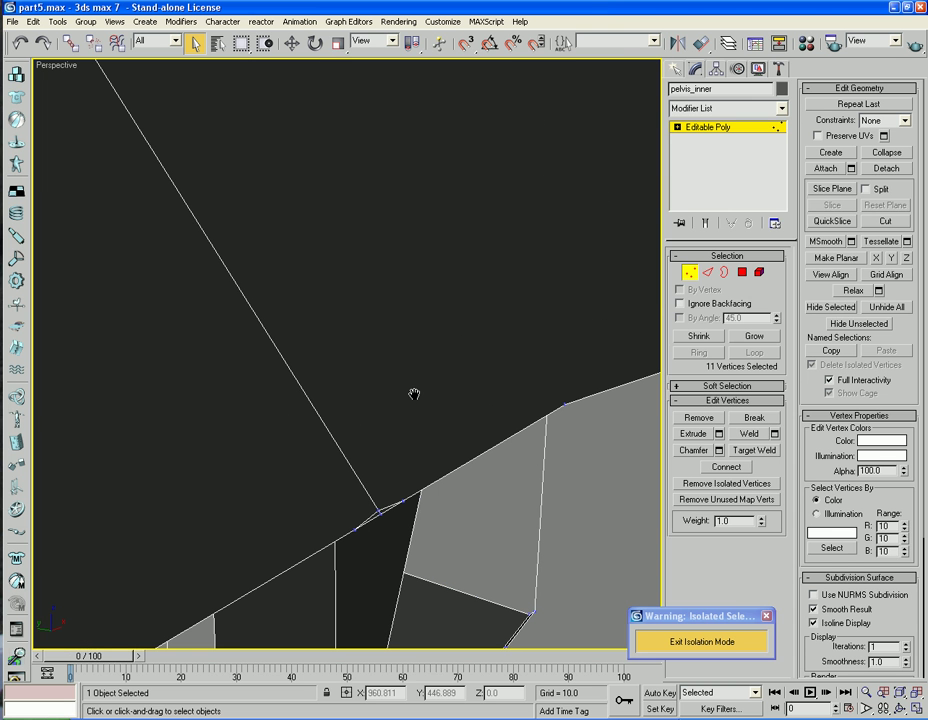
left_click(630, 395)
left_click(754, 450)
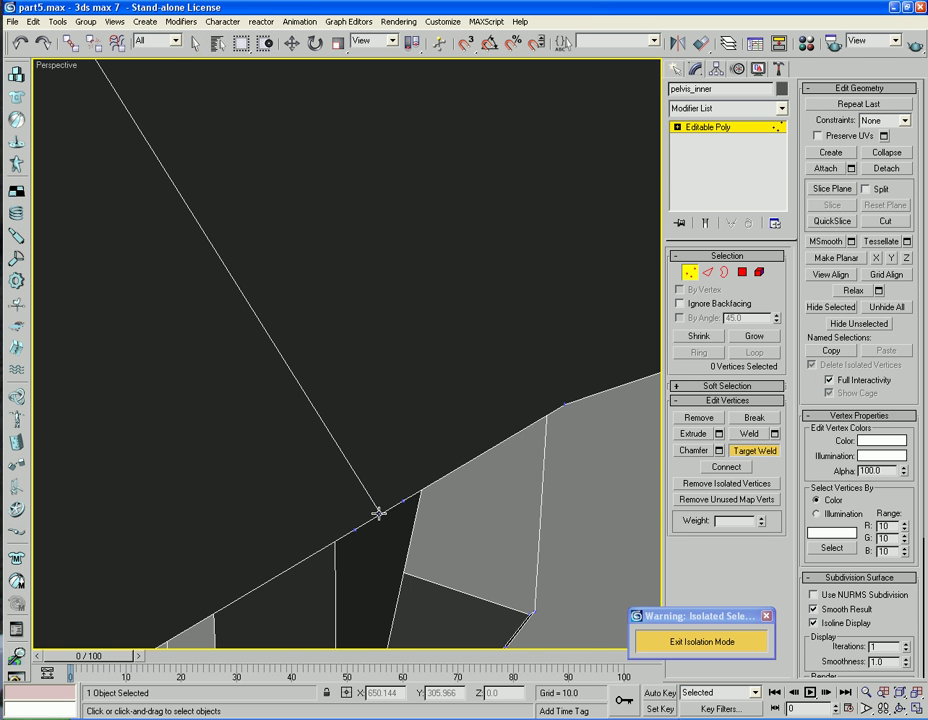
scroll(439, 468, "down", 6)
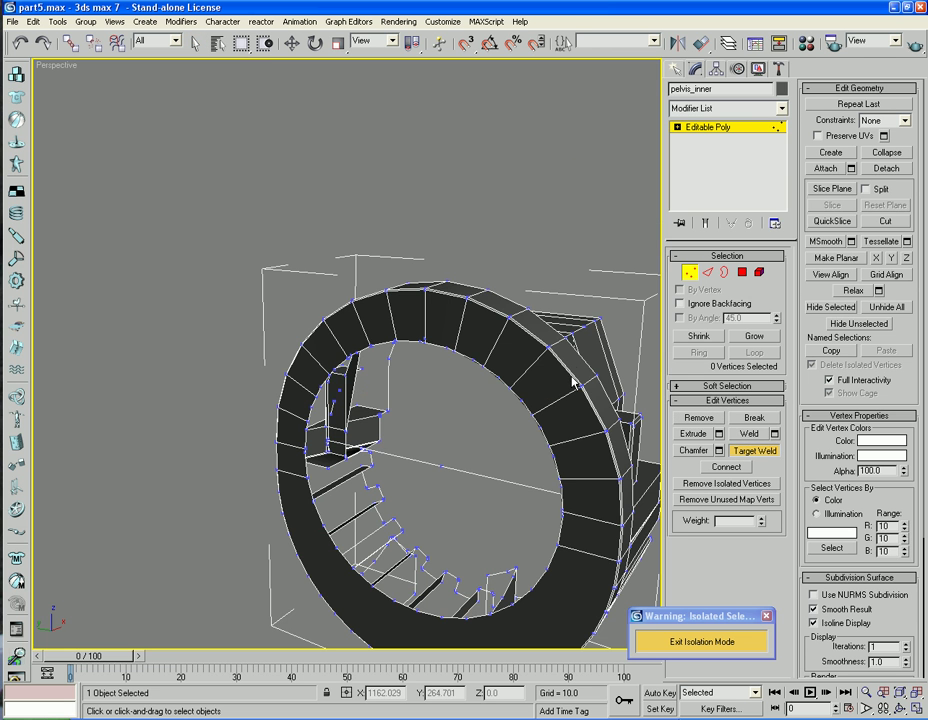
Select the hole's open border on the disc and extrude it by scaling it slightly outward in the YZ plane
key("3")
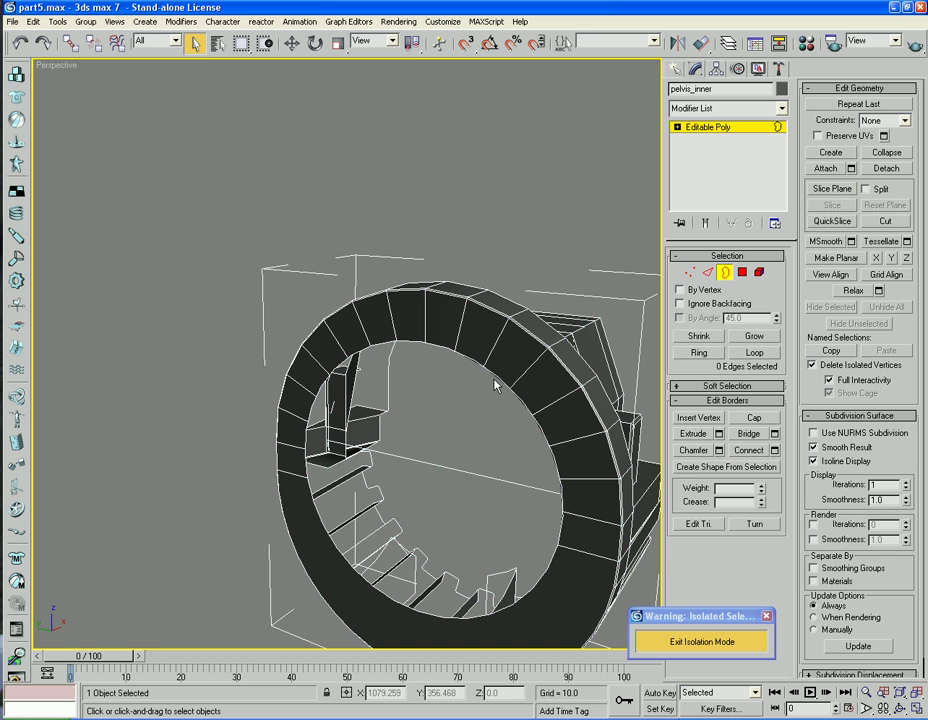
left_click(495, 376)
middle_click_drag(522, 452, 511, 404, "alt")
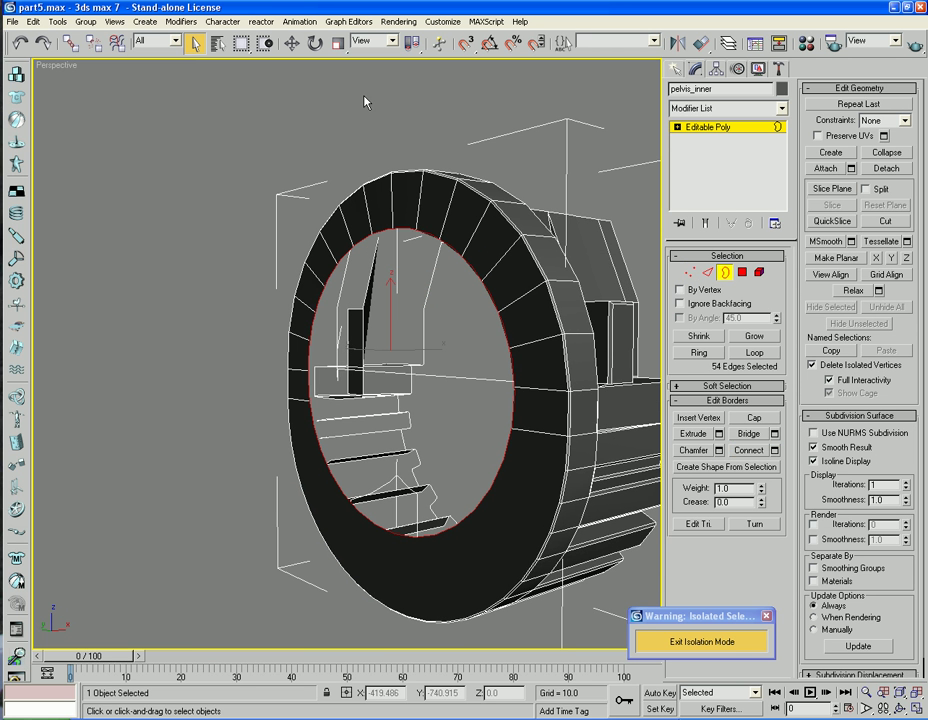
left_click(338, 44)
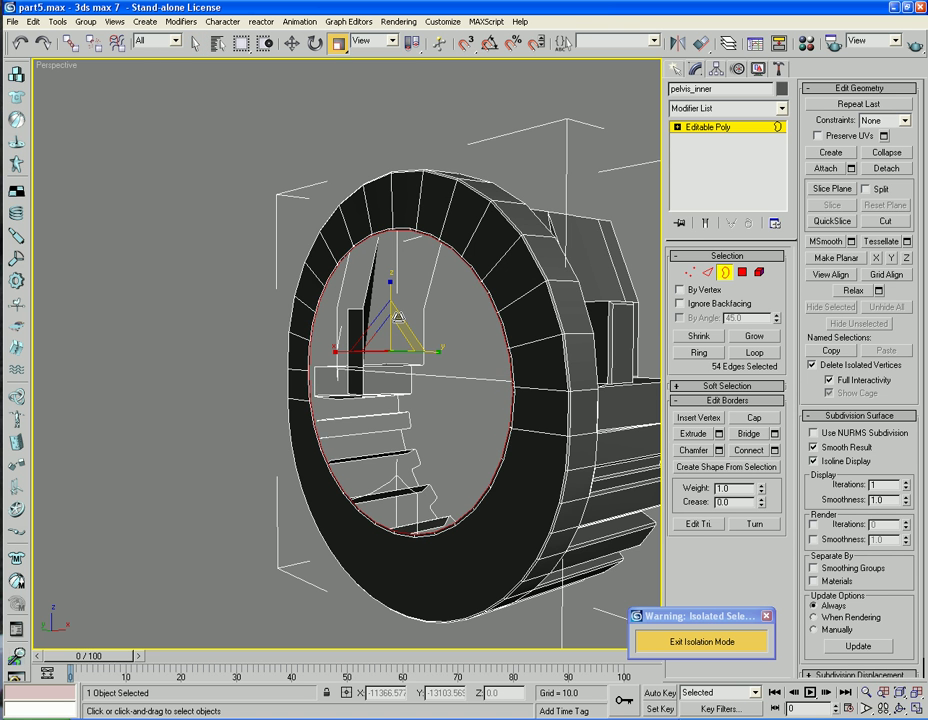
left_click_drag(398, 317, 404, 326)
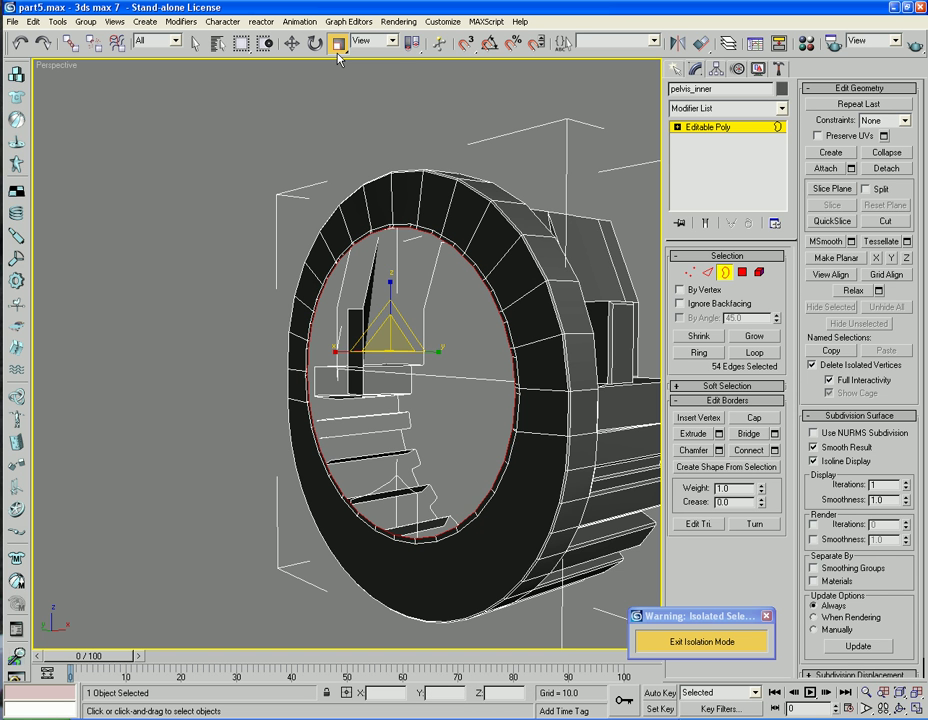
Extrude the hole's border about 10 units into the disc along X and cap it to close the socket
key("w")
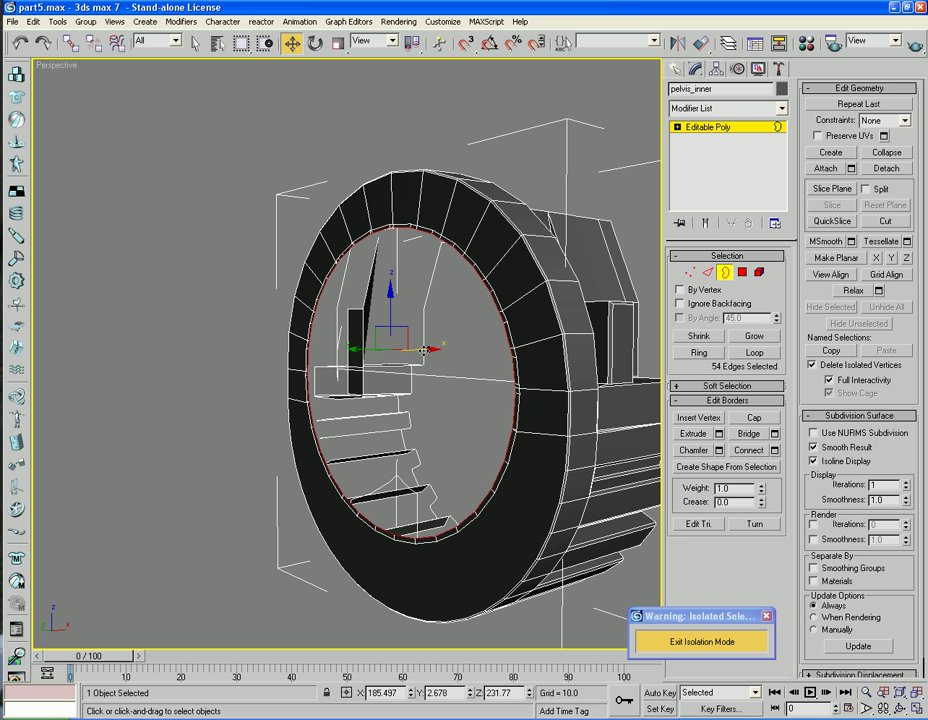
left_click_drag(418, 349, 456, 364)
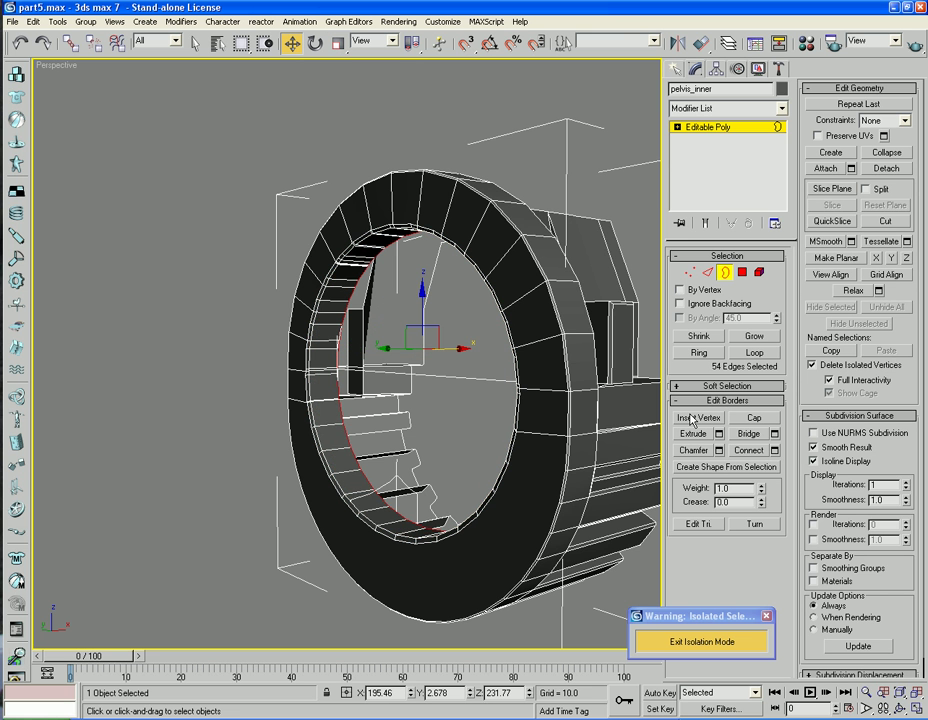
left_click(762, 419)
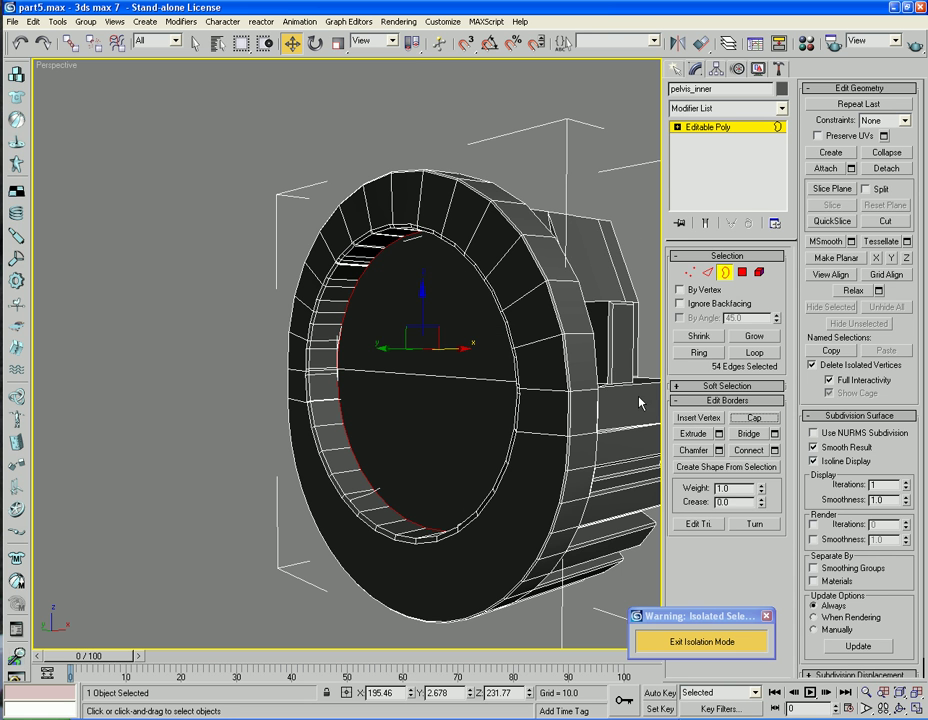
left_click(725, 272)
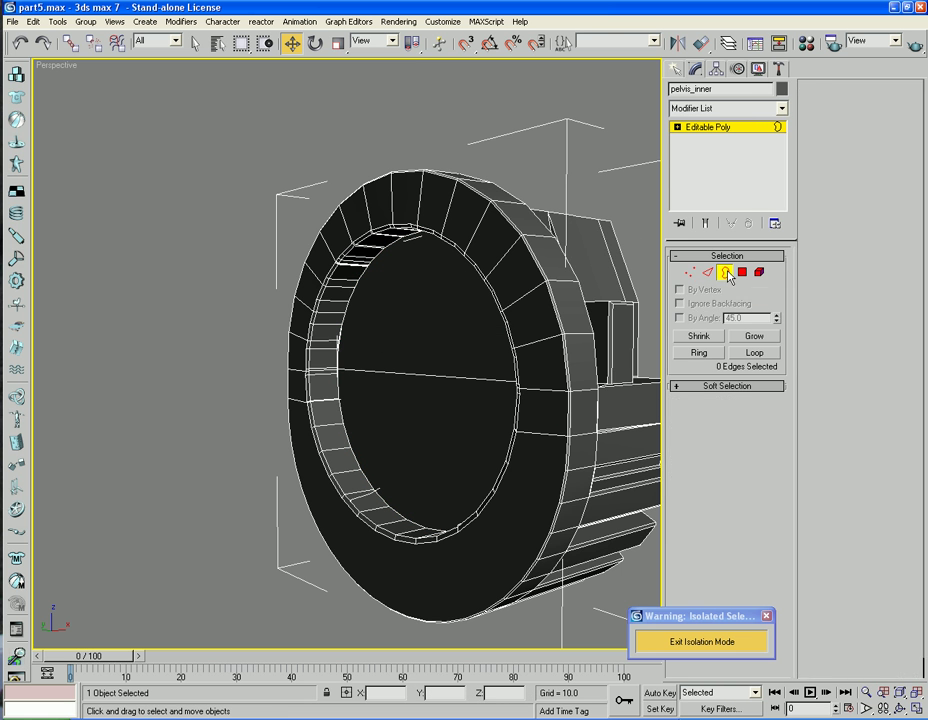
Deselect the inner pelvis and exit isolation mode to bring back the legs and sphere
left_click(517, 128)
middle_click_drag(440, 200, 493, 220, "alt")
scroll(524, 215, "down", 5)
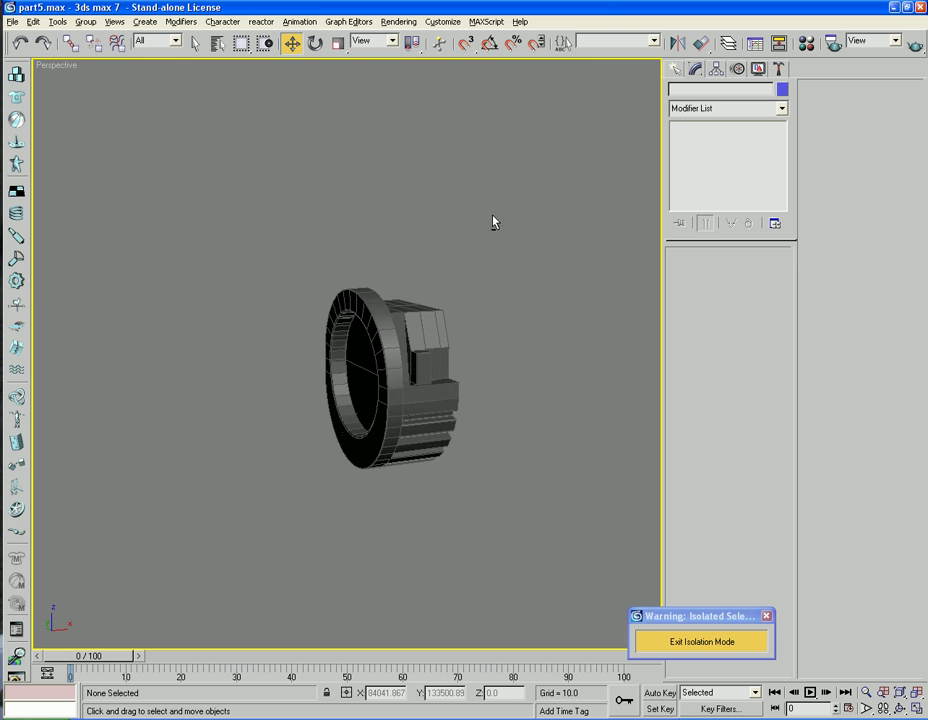
left_click(702, 641)
middle_click_drag(582, 543, 471, 478, "alt")
scroll(622, 511, "up", 3)
scroll(536, 494, "down", 5)
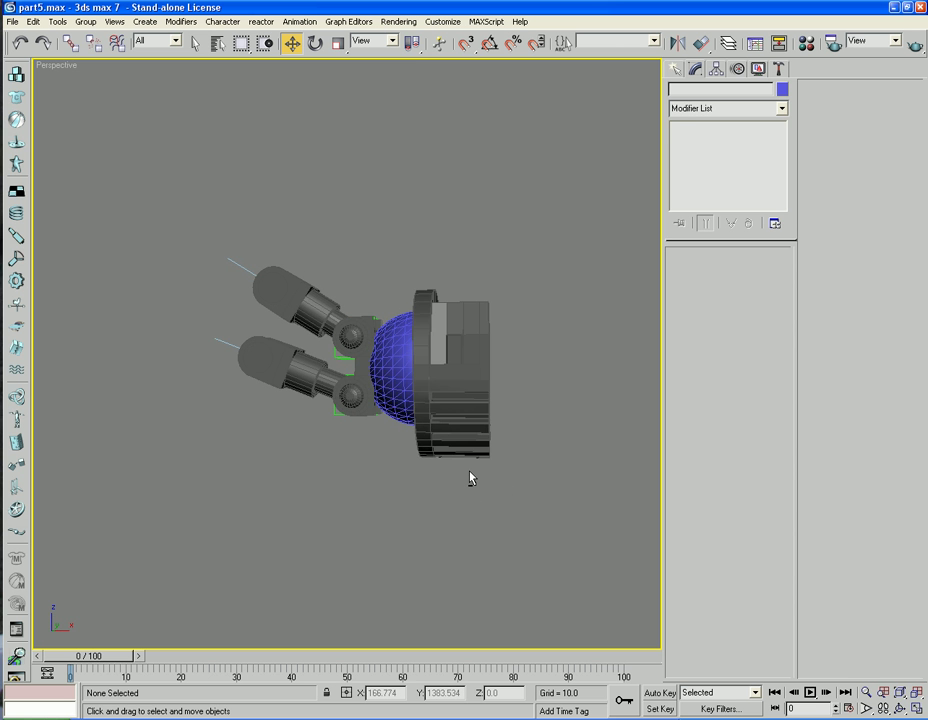
Select the blue sphere in the Front view and convert it to an Editable Poly
key("f")
scroll(460, 472, "up", 10)
middle_click_drag(367, 557, 444, 328)
left_click(310, 367)
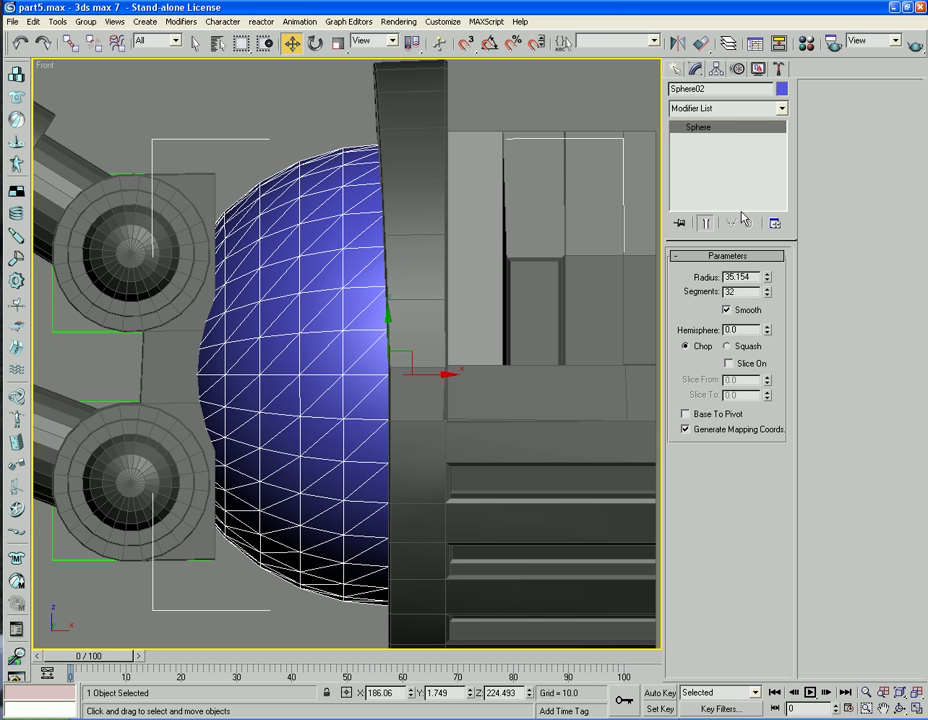
right_click(375, 377)
mouse_move(414, 497)
left_click(540, 509)
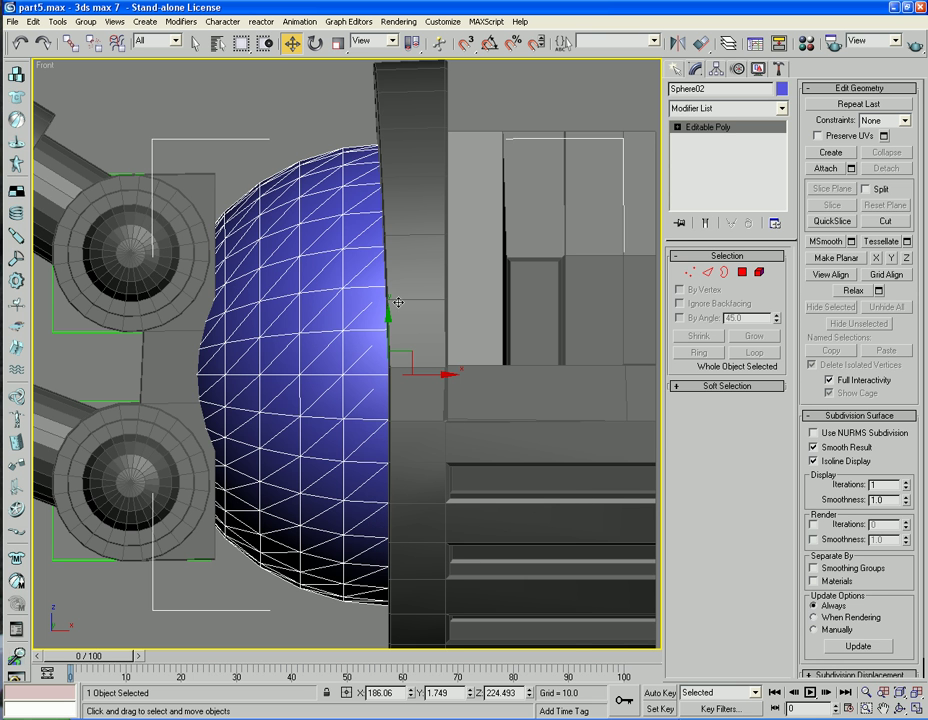
Select the sphere's polygons on the side facing the legs, leaving two visible rings beside the disc, and delete them
key("4")
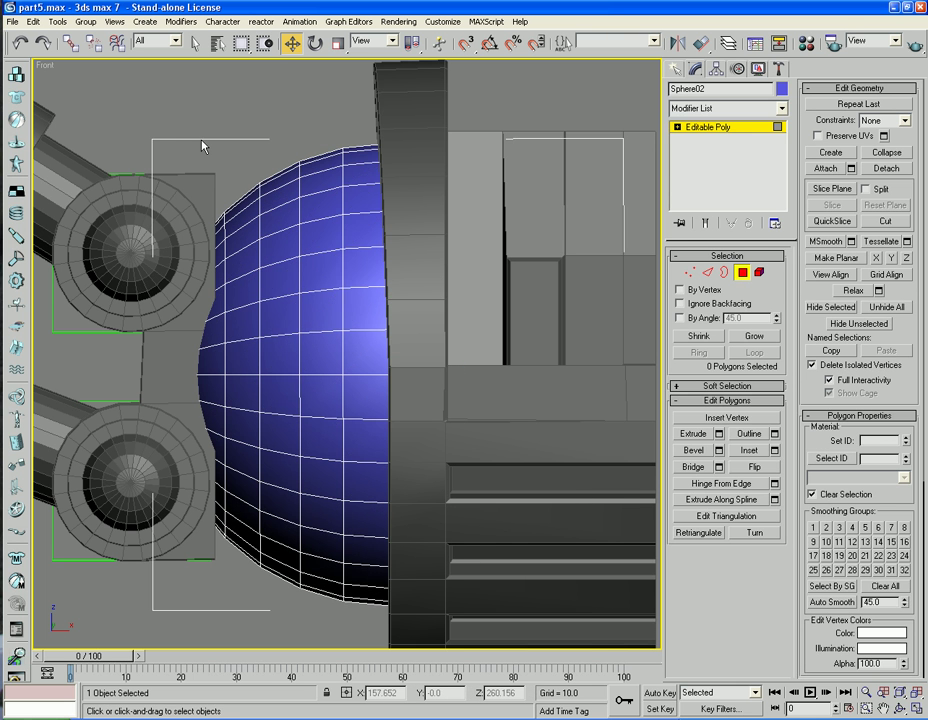
left_click_drag(153, 135, 278, 627)
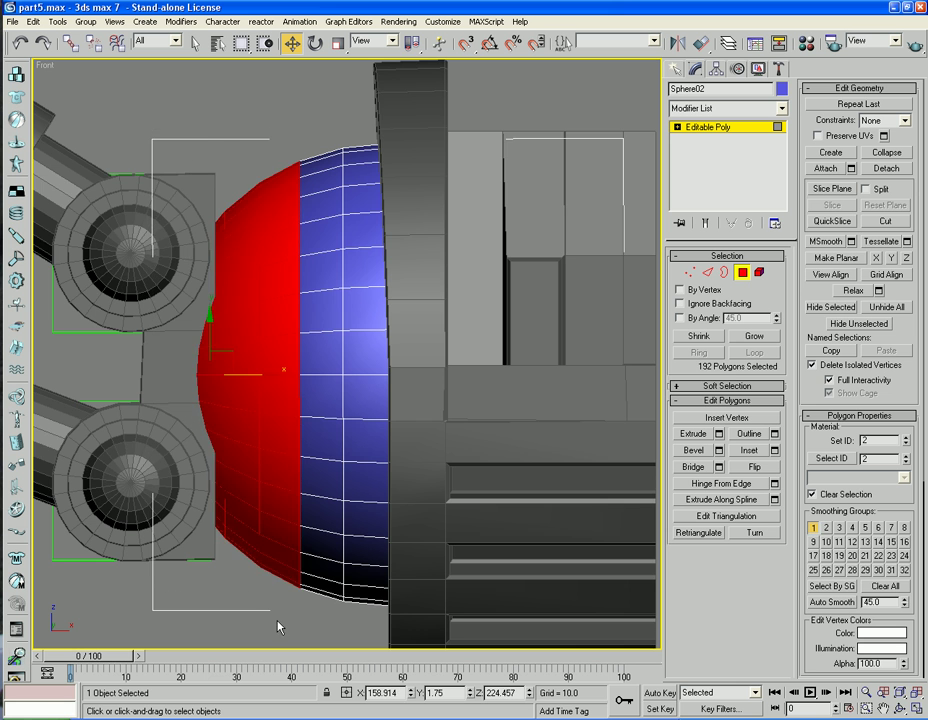
key("Delete")
Cap the sphere's open border facing the legs in the Perspective view and select the new cap polygon
key("p")
middle_click_drag(260, 590, 315, 510, "alt")
scroll(320, 520, "up", 6)
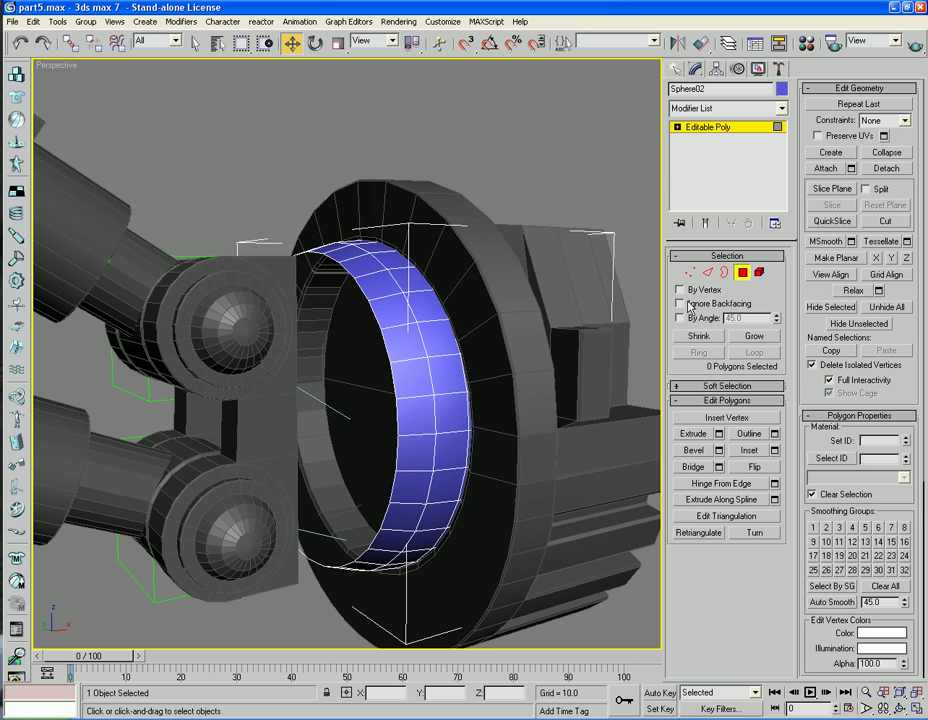
left_click(724, 272)
left_click(290, 295)
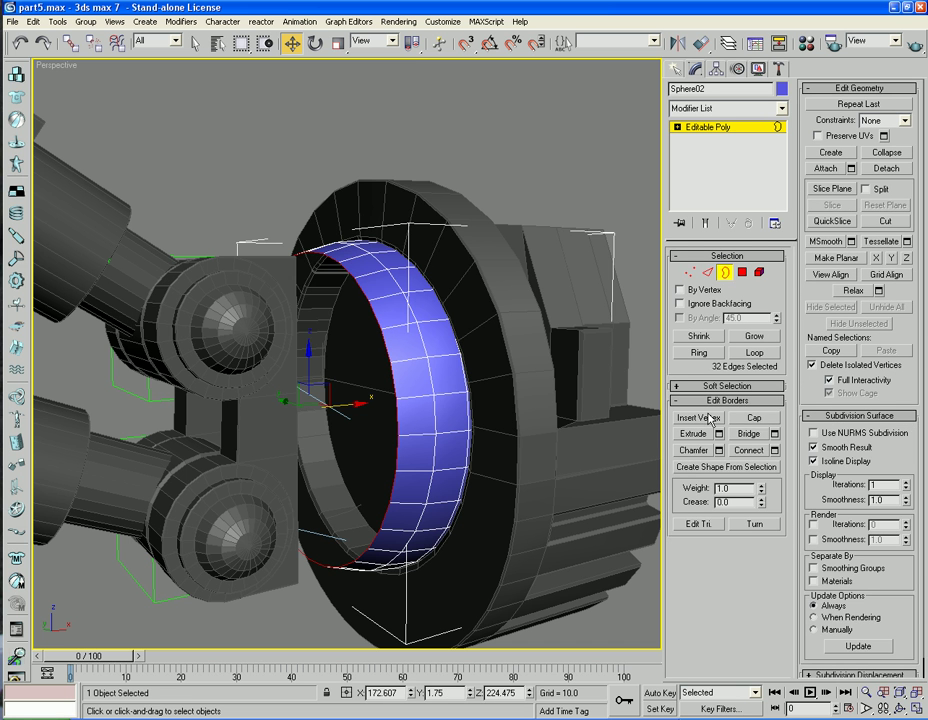
left_click(757, 420)
left_click(742, 272)
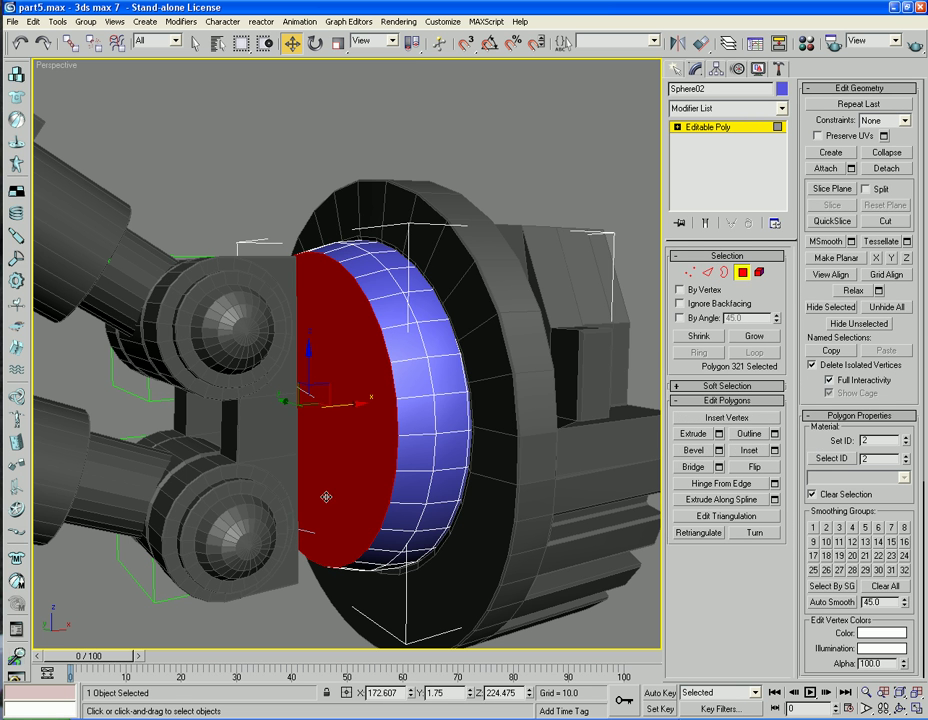
Bevel the cap polygon repeatedly toward the legs to form a short neck and a wider collar, and finish polygon editing
left_click(704, 452)
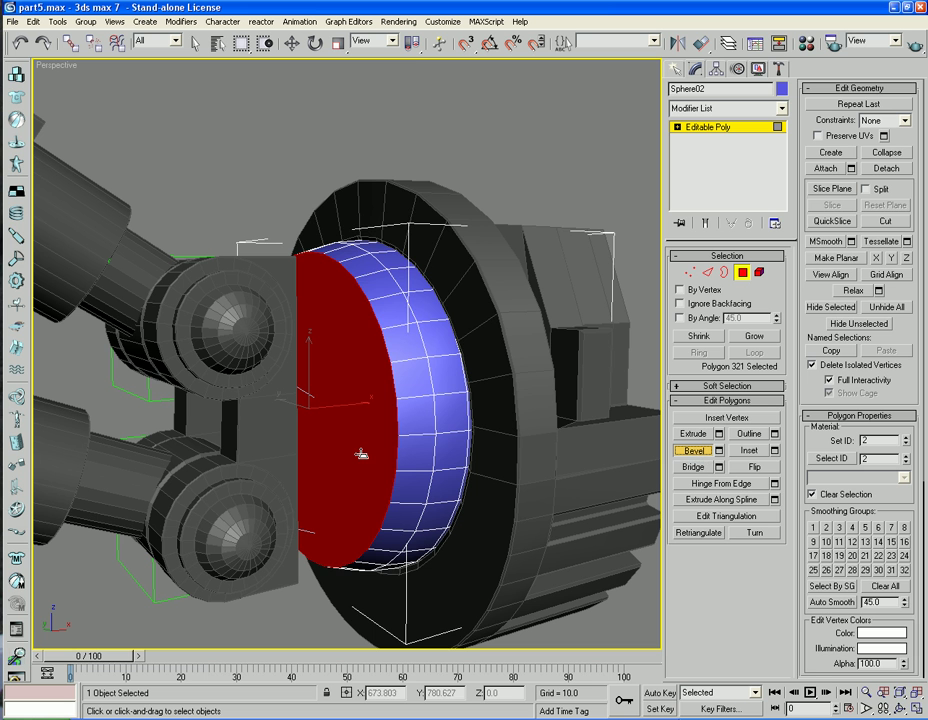
left_click_drag(361, 452, 353, 443)
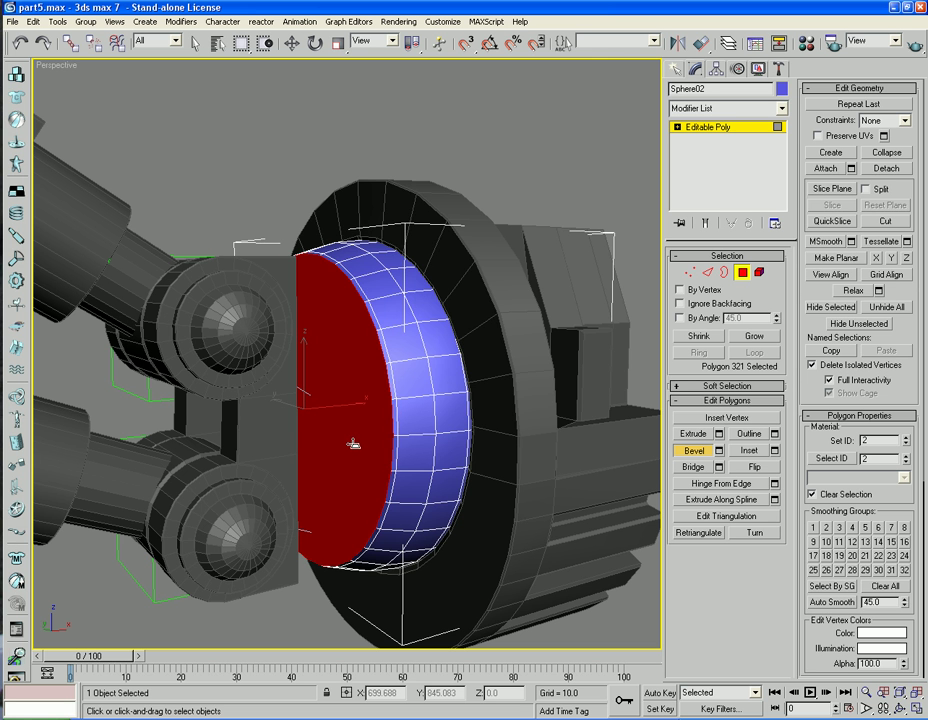
mouse_move(353, 443)
left_mouse_down()
mouse_move(345, 425)
mouse_move(354, 441)
left_mouse_up()
scroll(321, 369, "down", 6)
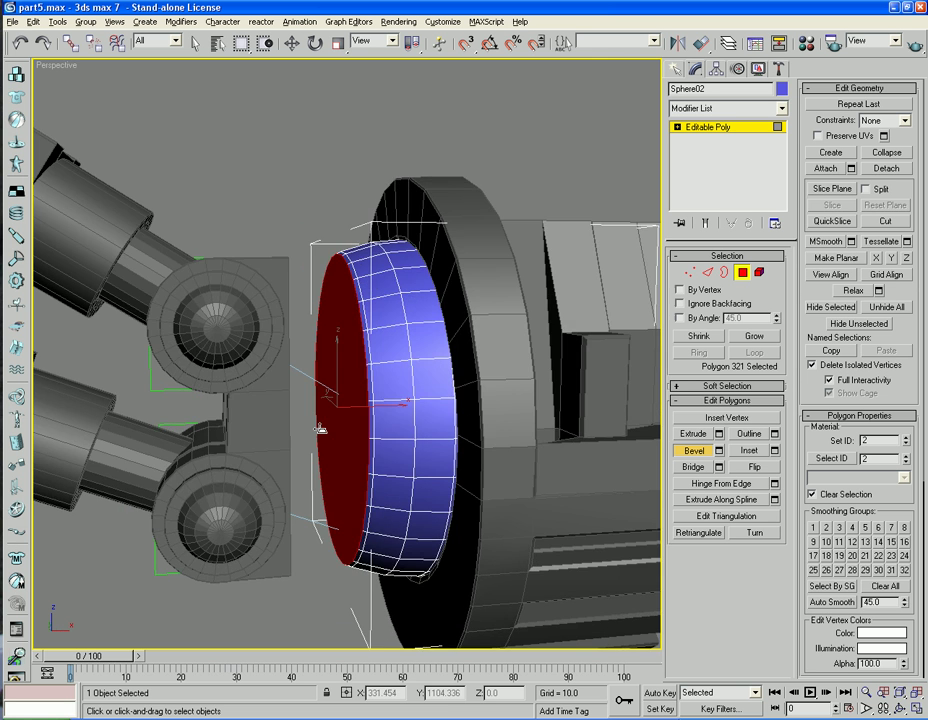
middle_click_drag(370, 430, 306, 430, "alt")
left_click_drag(347, 410, 318, 383)
scroll(325, 393, "up", 5)
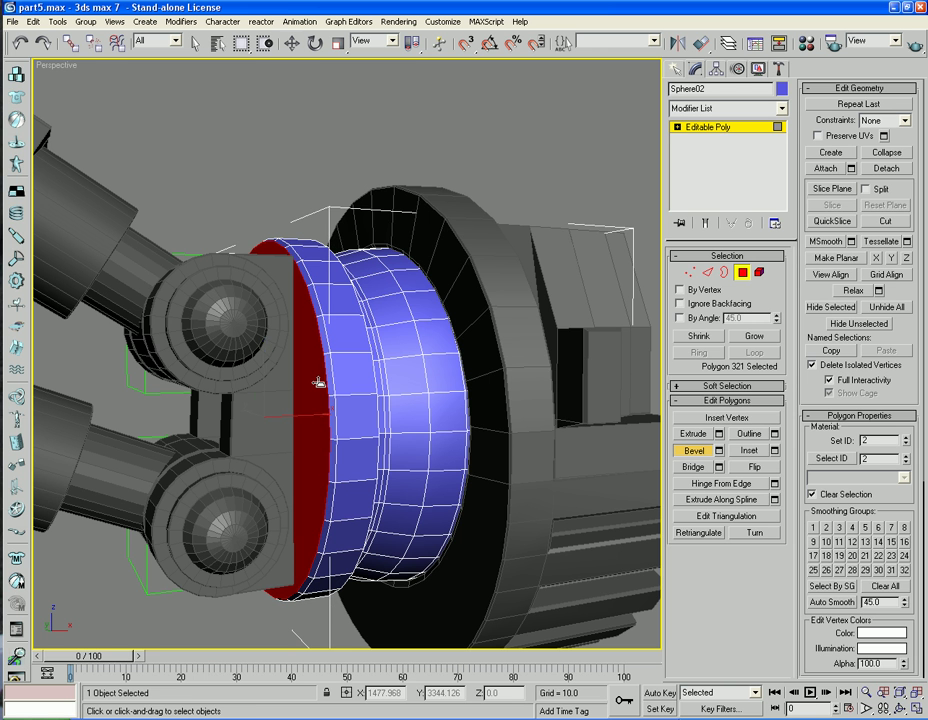
key("w")
left_click(741, 273)
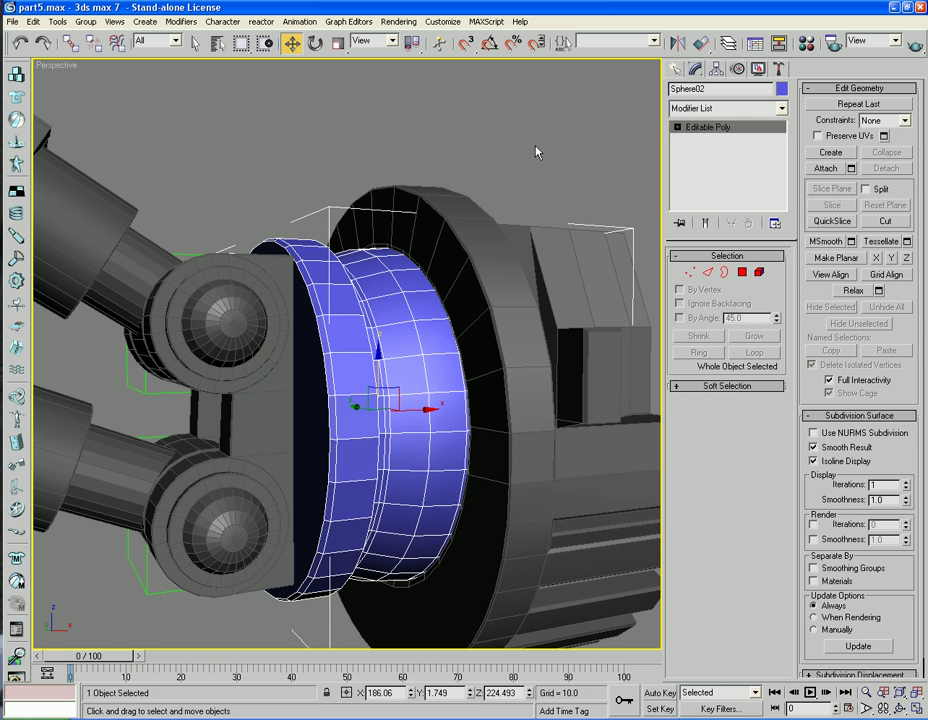
Select the inner pelvis together with the sphere and move both up about 1.1 units along Z
left_click(385, 380, "ctrl")
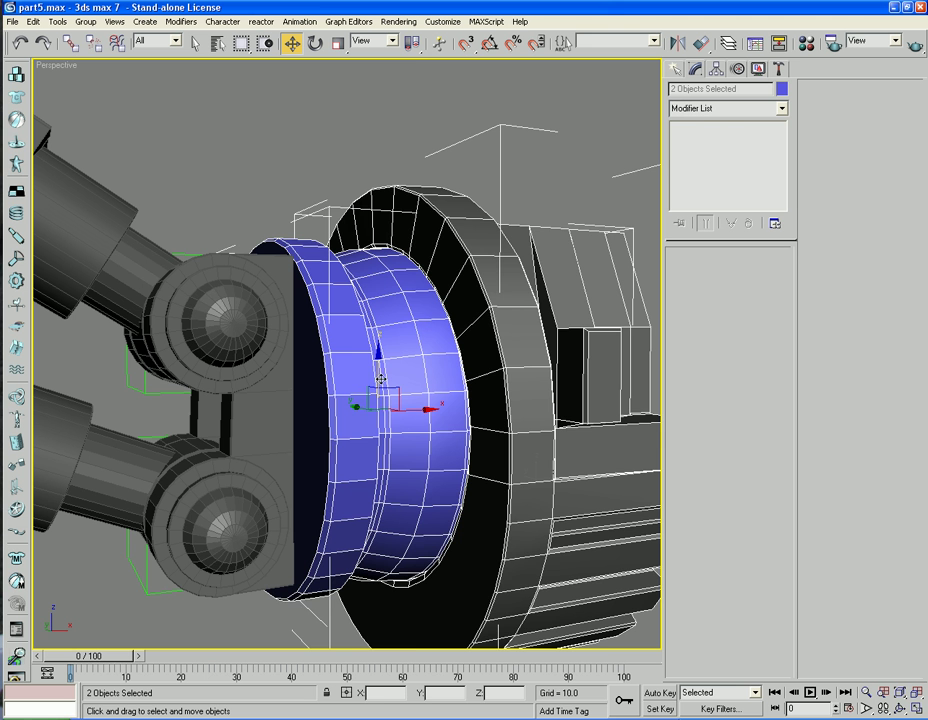
left_click_drag(378, 370, 378, 365)
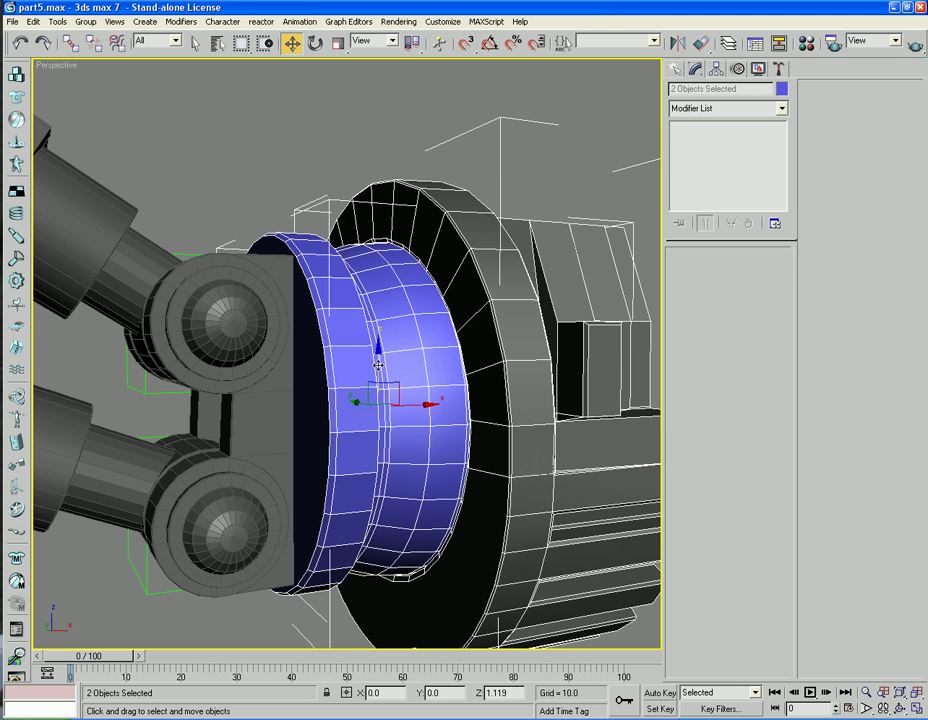
left_click(241, 611)
mouse_move(243, 610)
middle_mouse_down("alt")
mouse_move(258, 603)
mouse_move(241, 601)
mouse_move(250, 607)
middle_mouse_up("alt")
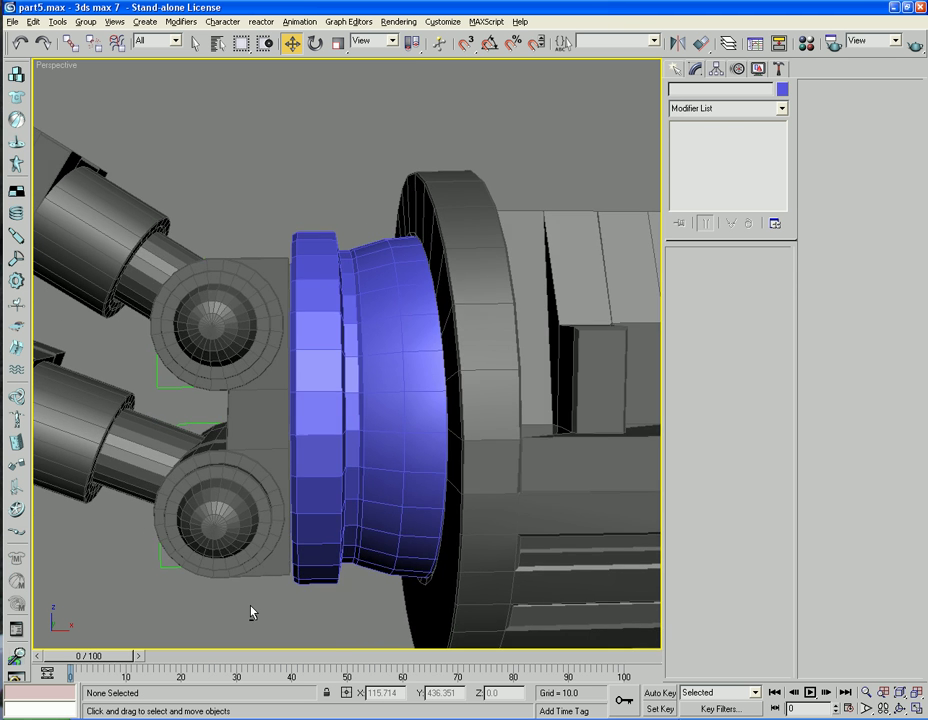
Select the sphere and inner pelvis together again and shift both slightly along X toward the legs
left_click(396, 354)
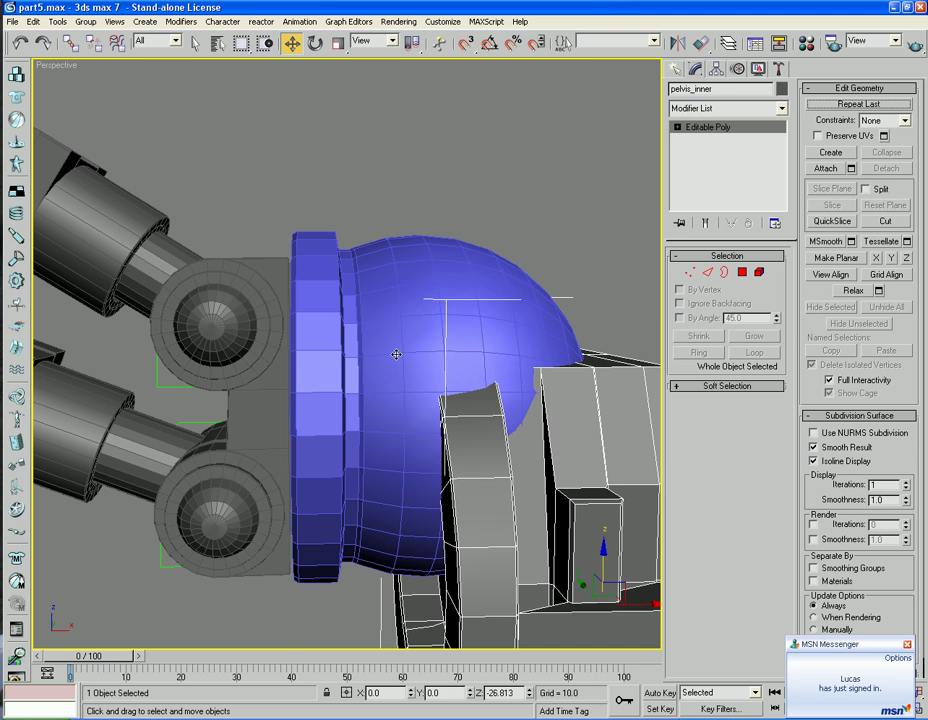
key("ctrl+z")
left_click(576, 127)
left_click_drag(576, 127, 375, 307)
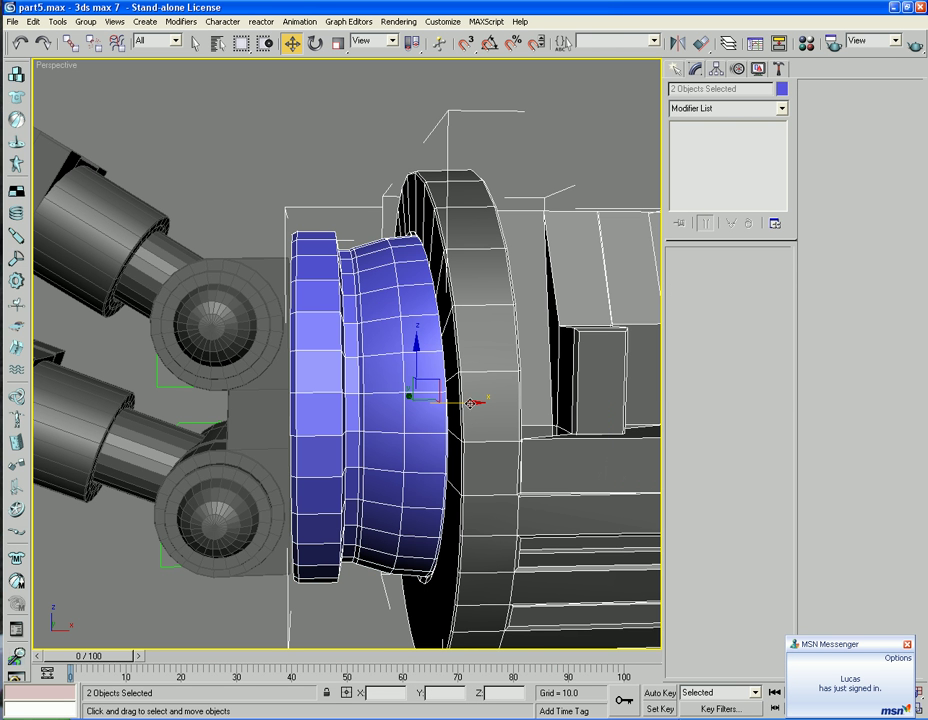
left_click_drag(470, 402, 419, 214)
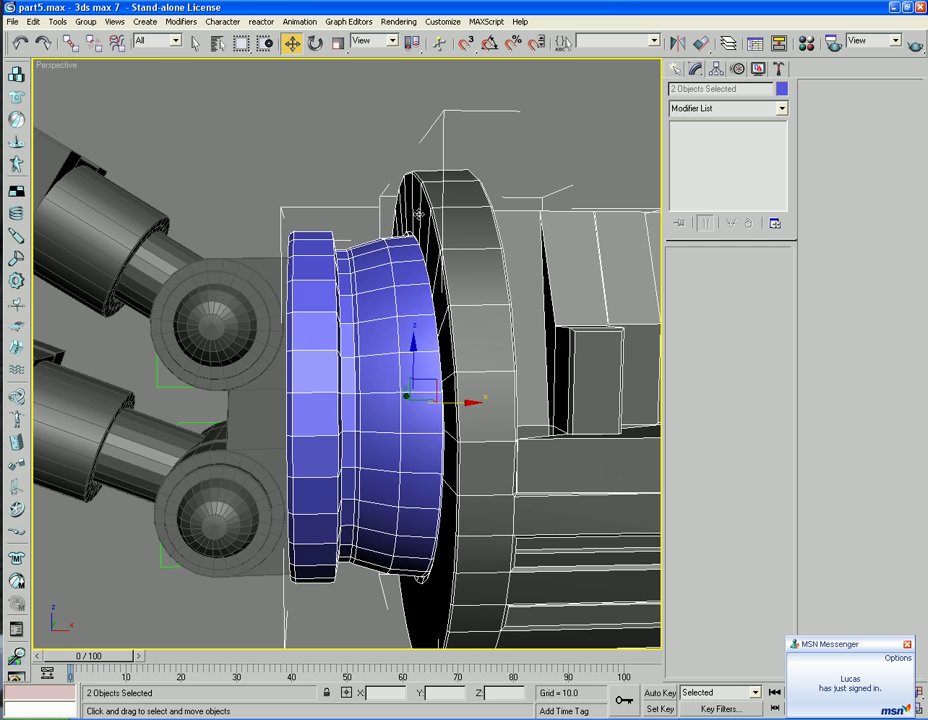
left_click(321, 165)
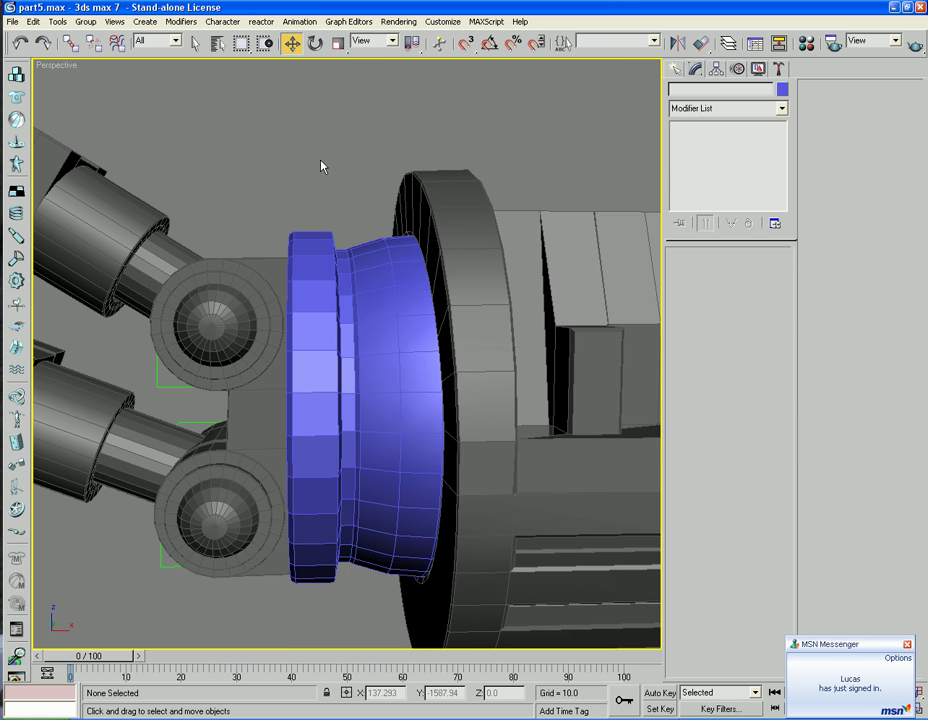
Assign the grey 01 - Default material to the blue sphere and close the Material Editor
scroll(317, 166, "down", 5)
middle_click_drag(396, 228, 429, 240, "alt")
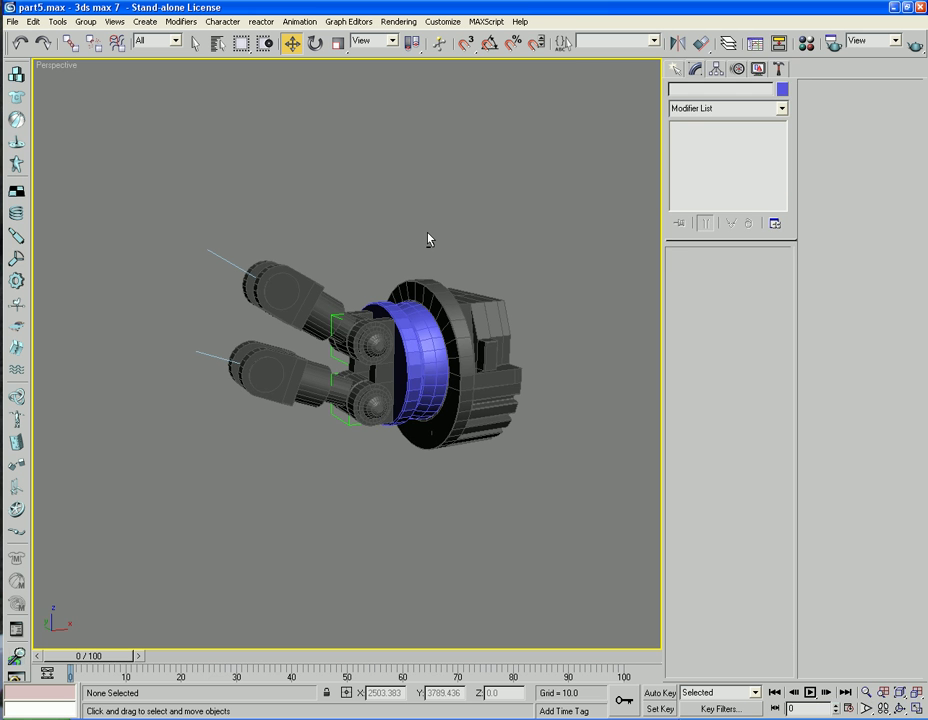
key("m")
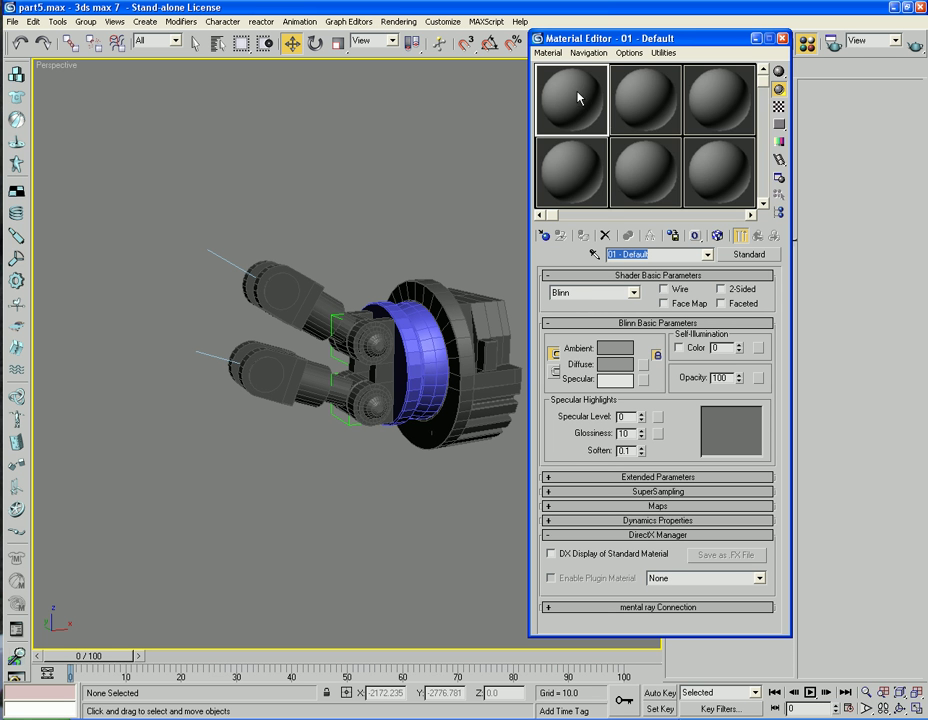
left_click_drag(428, 366, 428, 366)
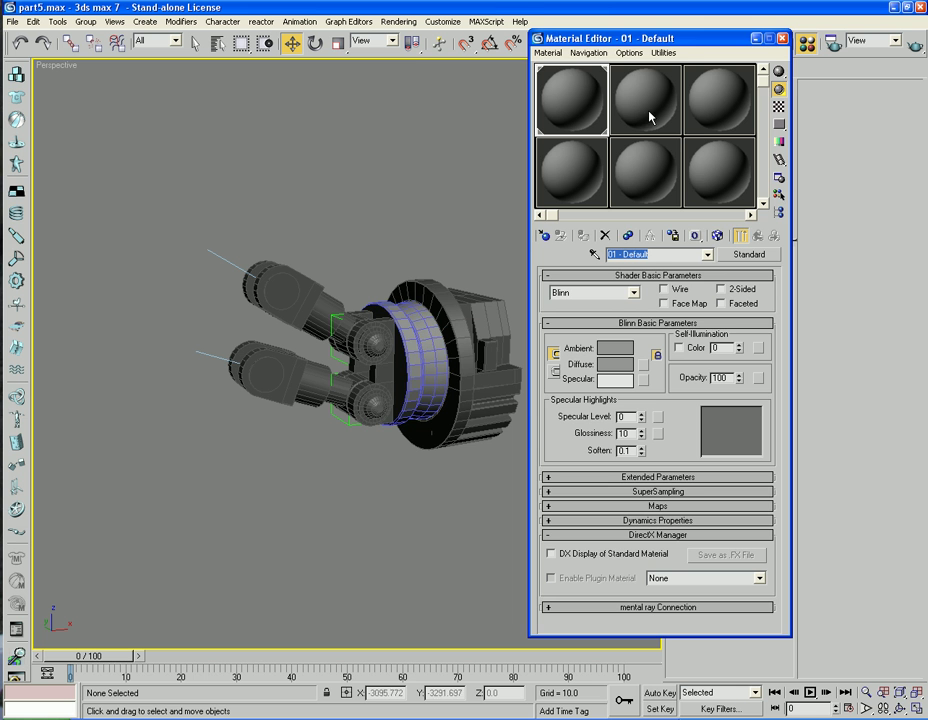
left_click(782, 38)
left_click(781, 93)
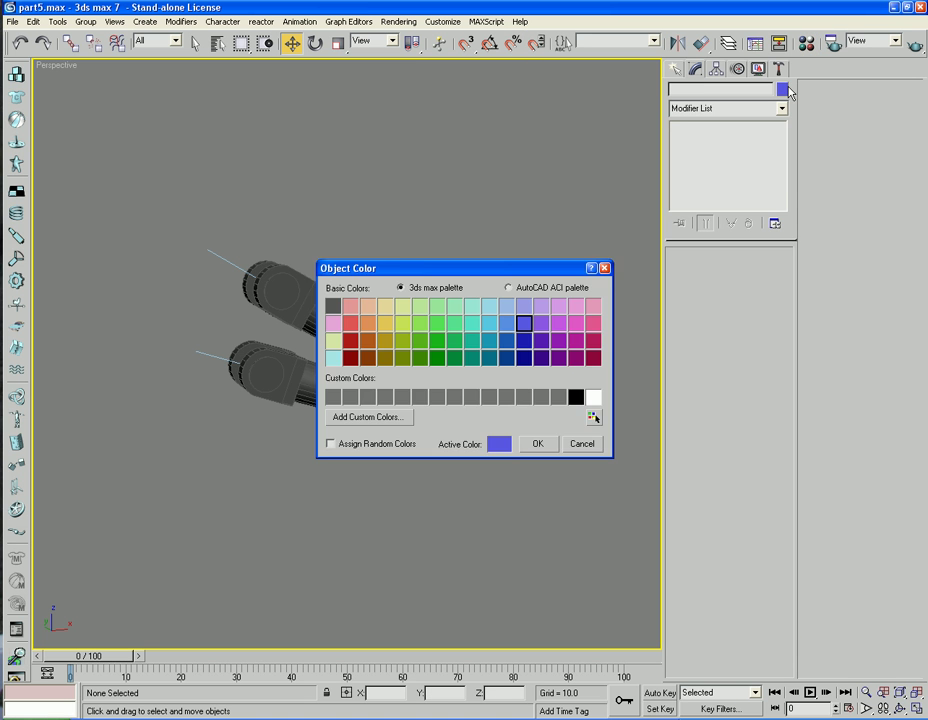
left_click(334, 307)
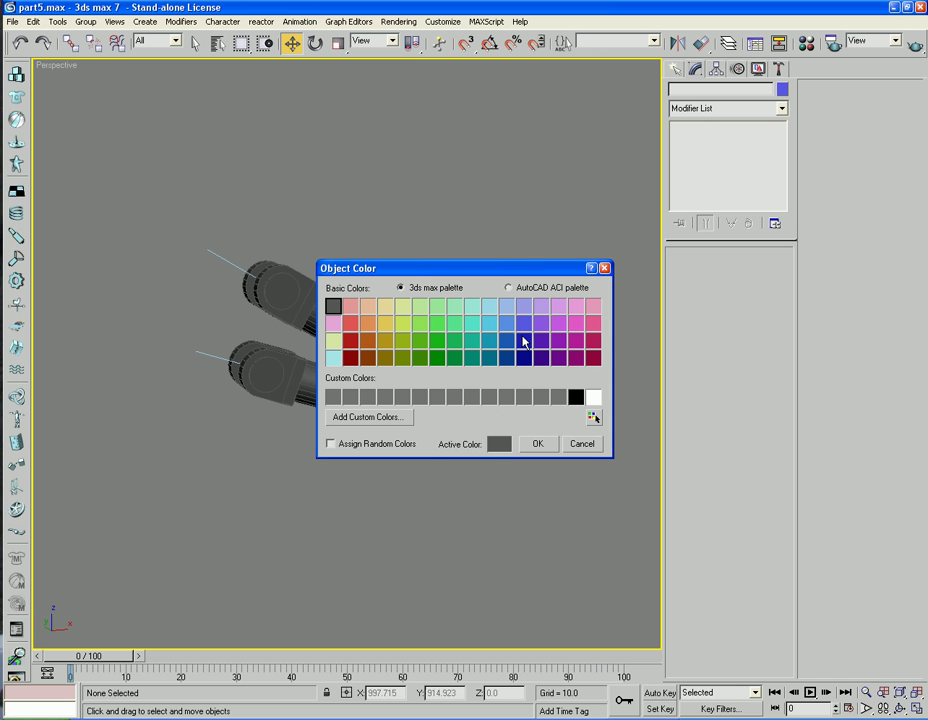
left_click(604, 268)
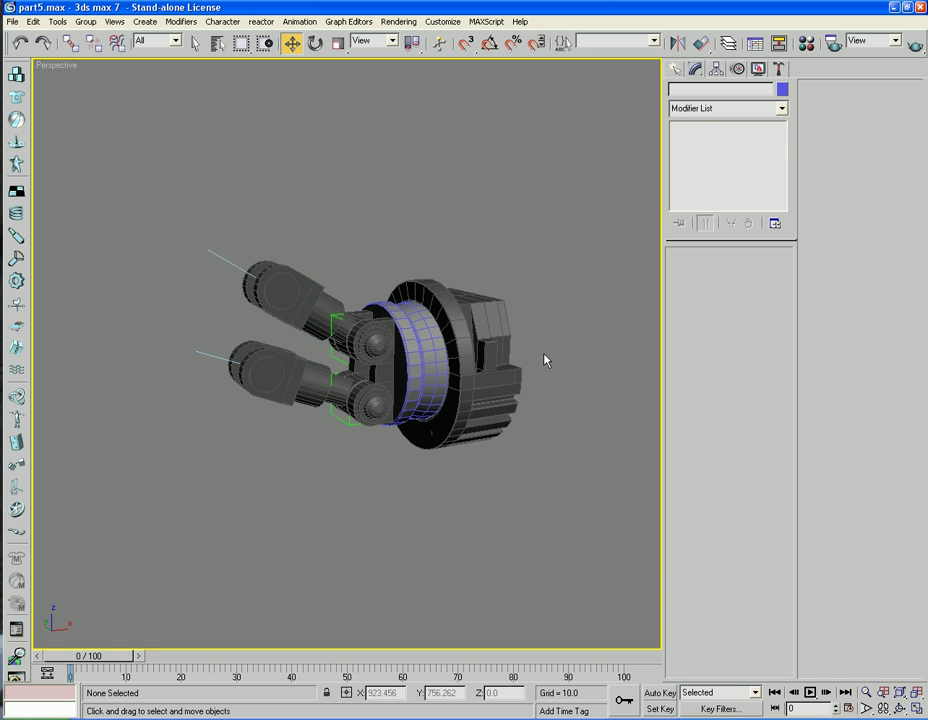
Set the active object color to dark grey and give the sphere joint the same dark grey wireframe color
left_click(782, 89)
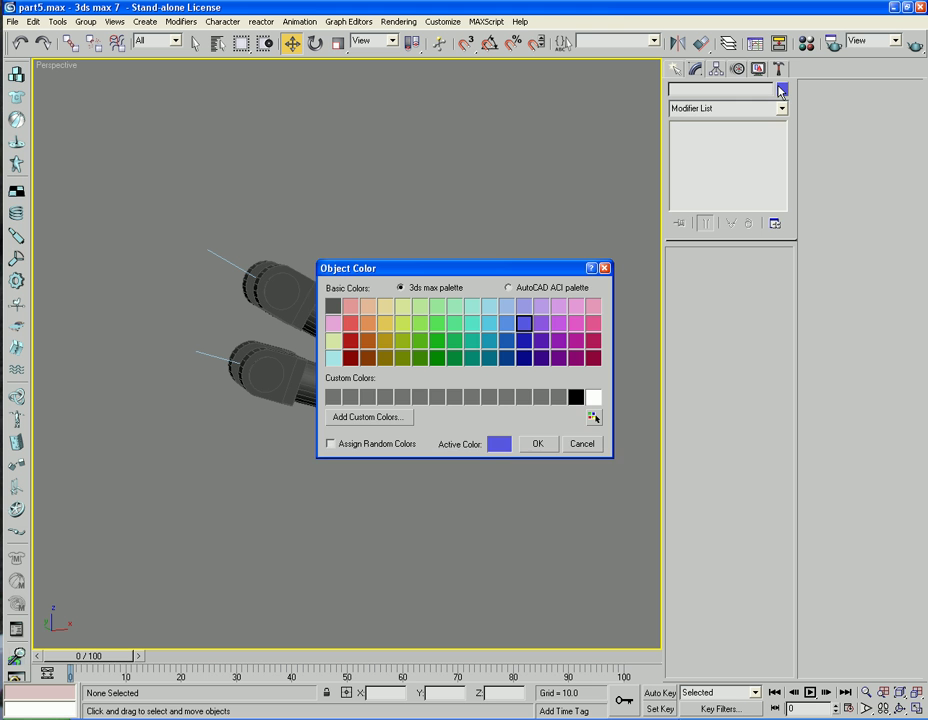
left_click(334, 307)
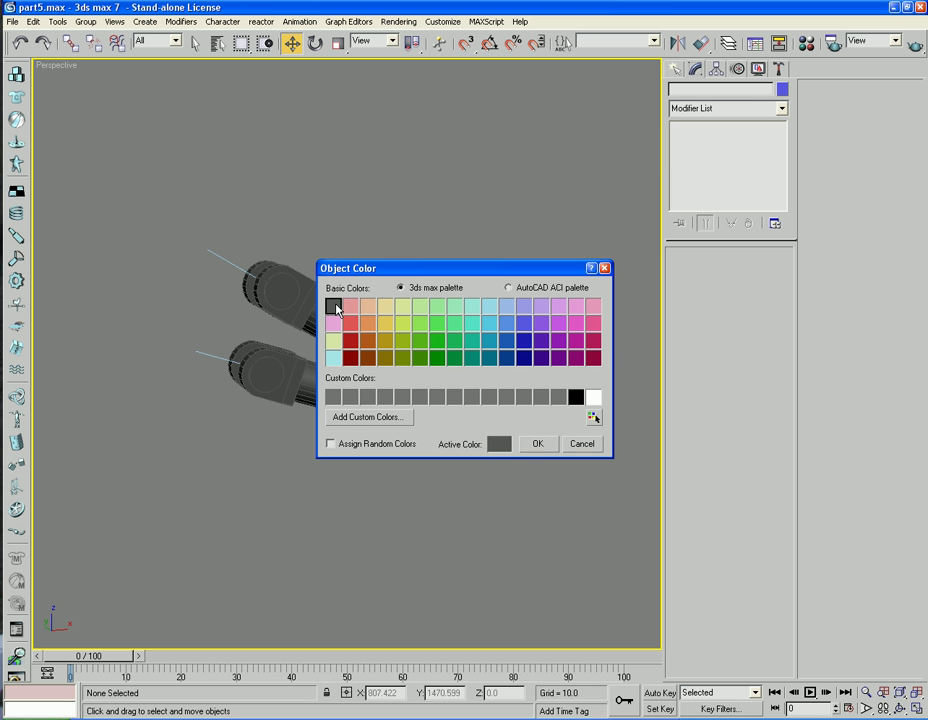
left_click(537, 443)
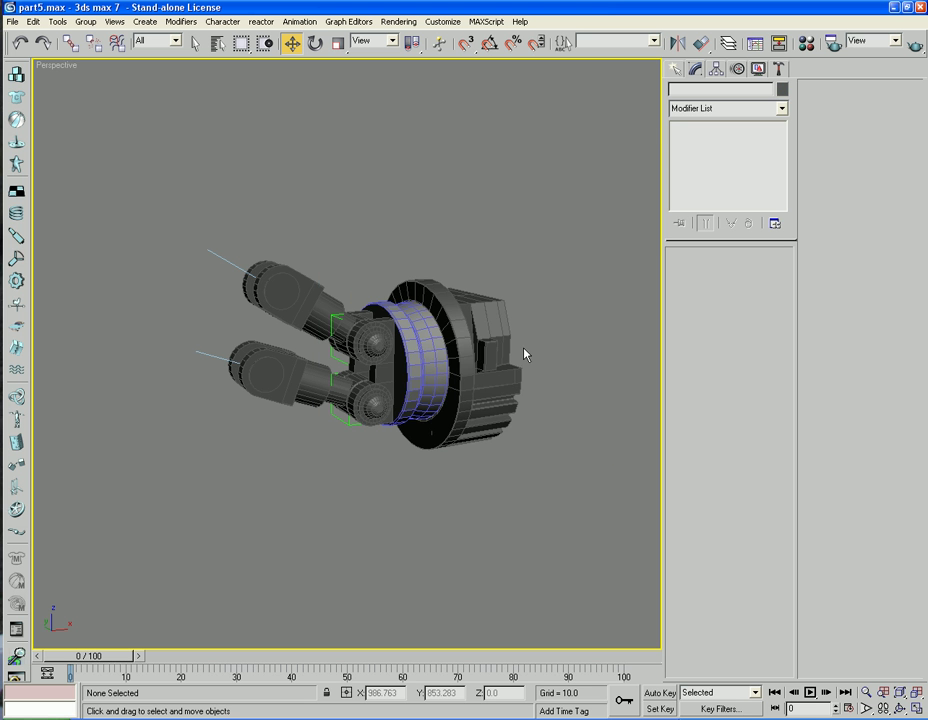
middle_click_drag(601, 336, 520, 330, "alt")
left_click(379, 364)
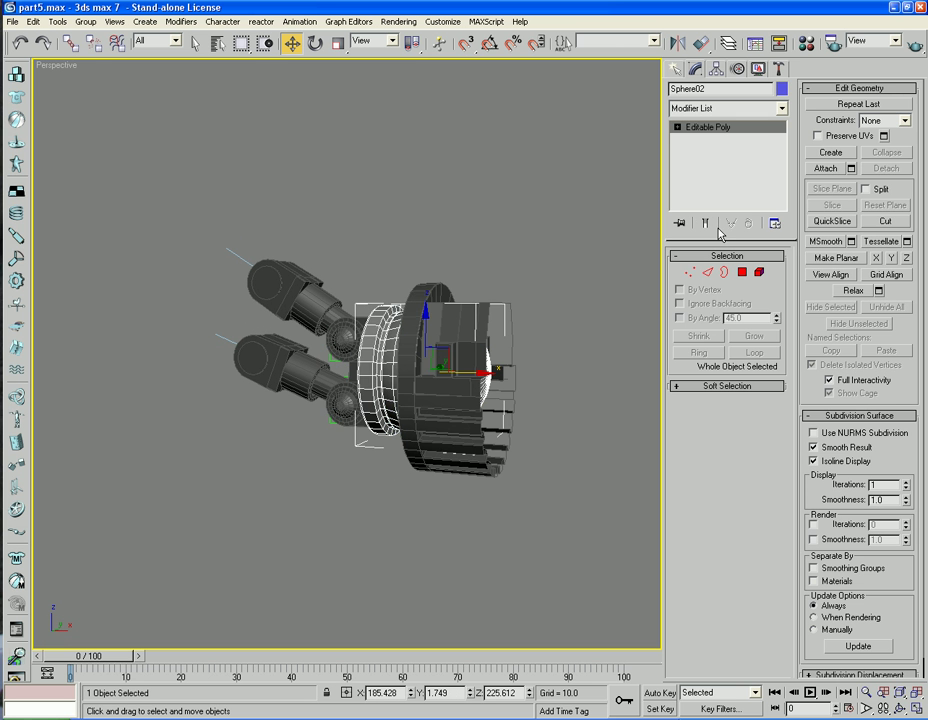
left_click(781, 89)
left_click(332, 307)
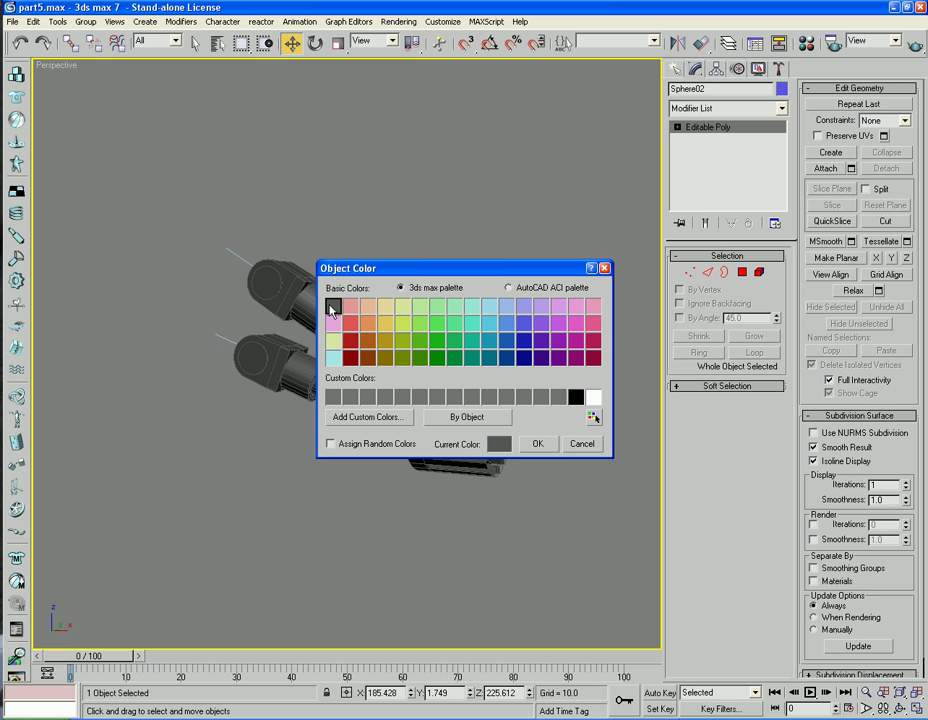
left_click(537, 443)
left_click(555, 513)
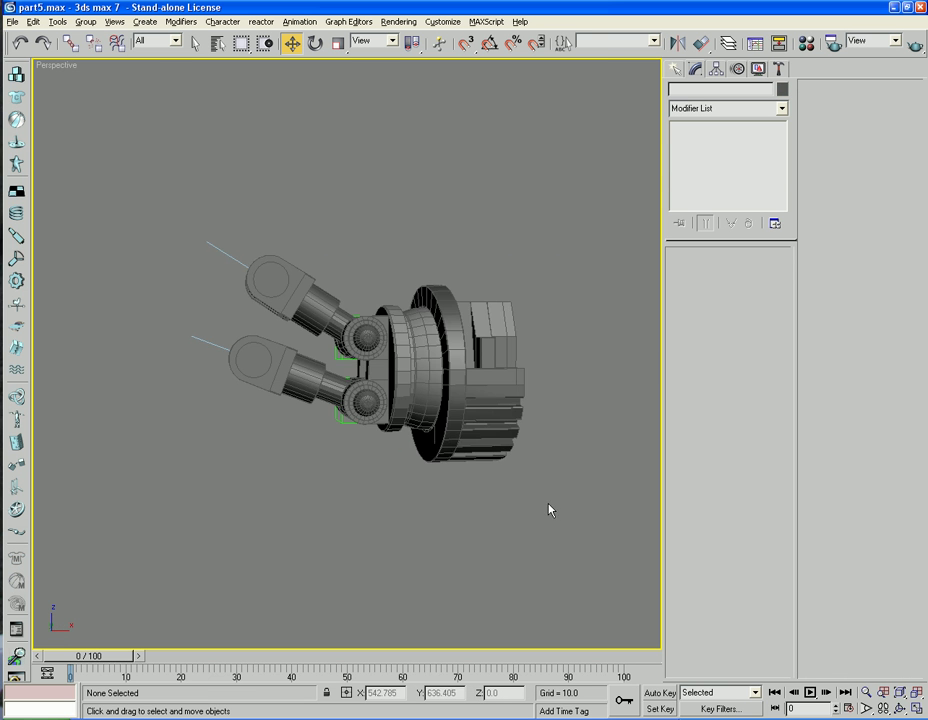
Try rotating the collared sphere joint slightly about its local axes
mouse_move(522, 455)
middle_mouse_down("alt")
mouse_move(539, 501)
mouse_move(532, 435)
mouse_move(505, 369)
mouse_move(489, 441)
mouse_move(496, 451)
mouse_move(408, 484)
mouse_move(416, 478)
mouse_move(398, 472)
mouse_move(431, 493)
mouse_move(437, 472)
mouse_move(487, 427)
mouse_move(433, 394)
middle_mouse_up("alt")
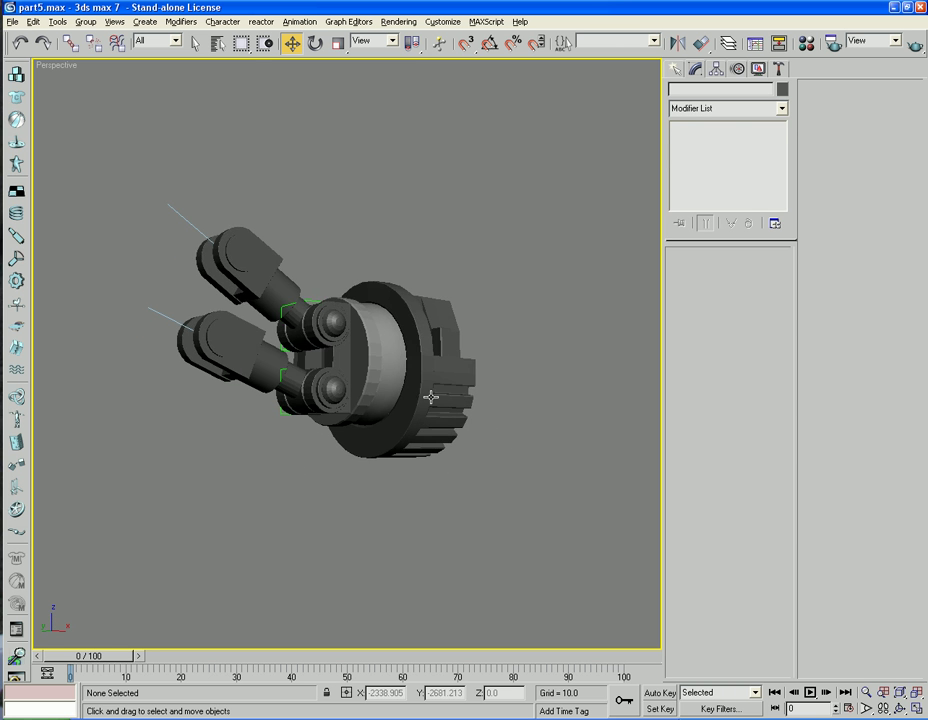
left_click(381, 367)
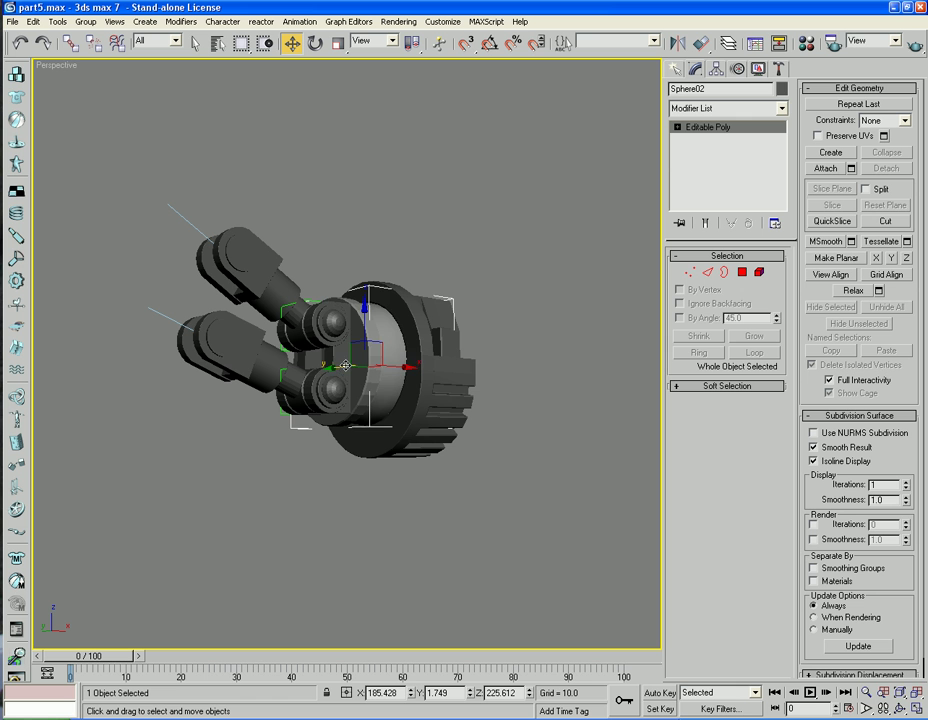
key("e")
mouse_move(325, 345)
left_mouse_down()
mouse_move(327, 319)
mouse_move(322, 408)
mouse_move(317, 338)
left_mouse_up()
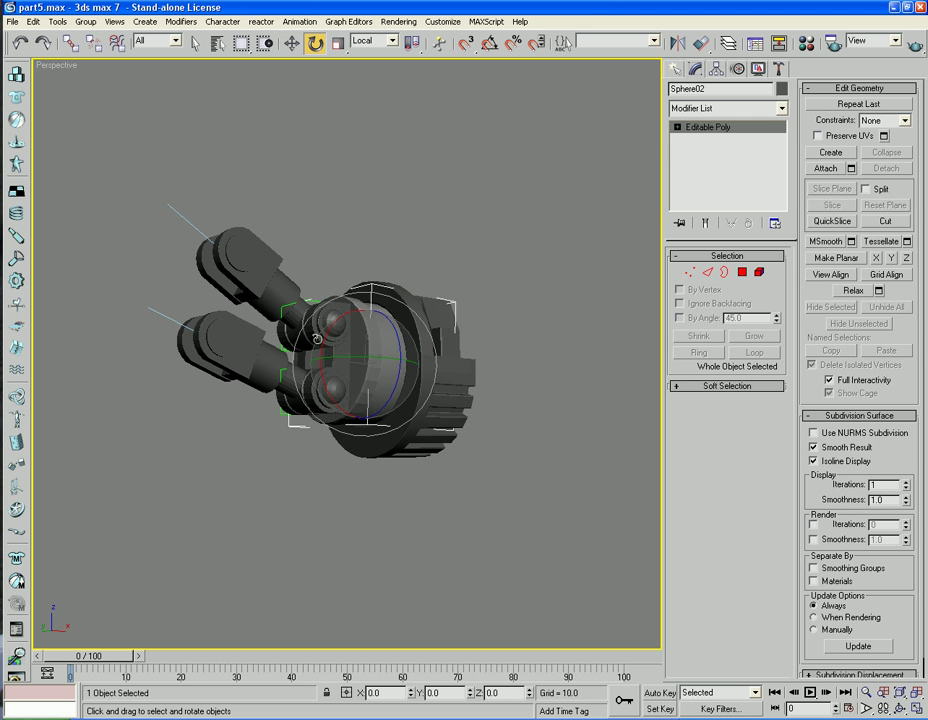
Mirror the inner pelvis half along its local Z axis as a copy with an offset of 0.0
middle_click_drag(541, 369, 372, 390, "alt")
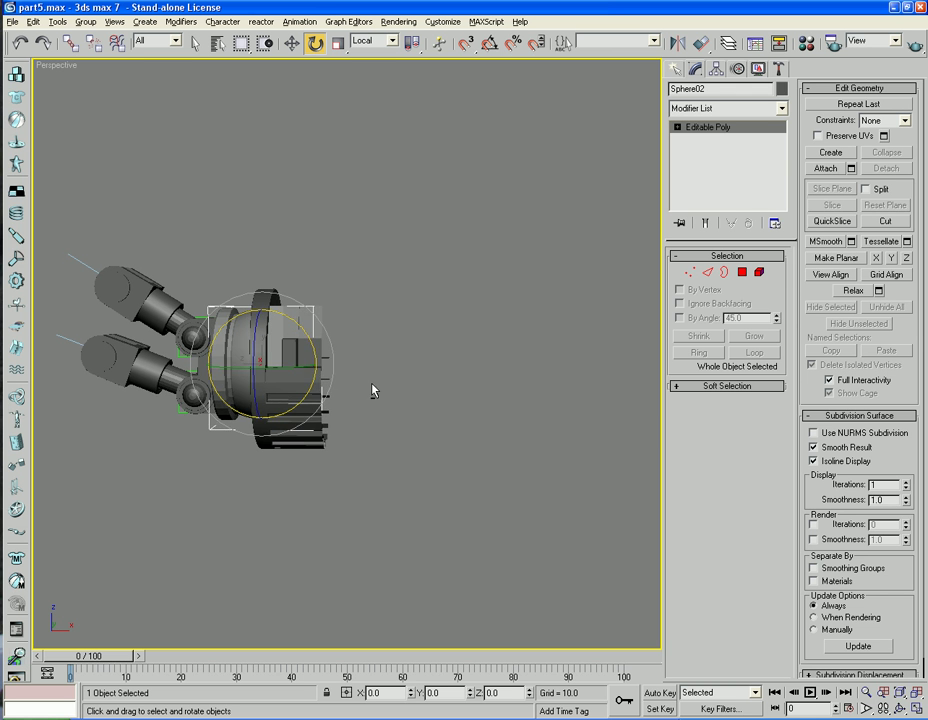
middle_click_drag(316, 379, 371, 364)
left_click(371, 384)
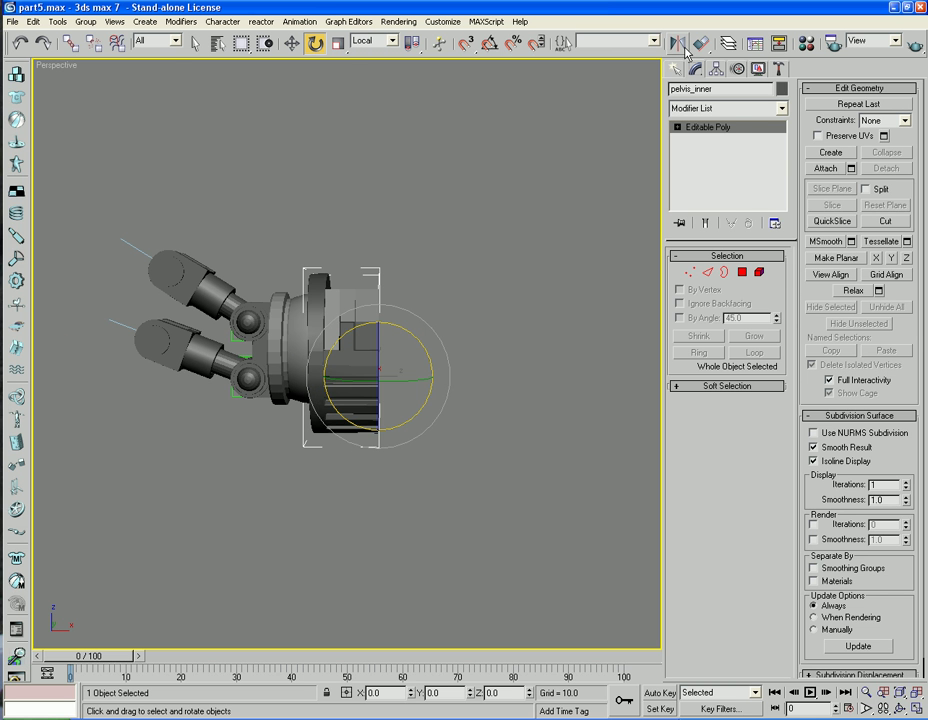
left_click(680, 44)
left_click(415, 296)
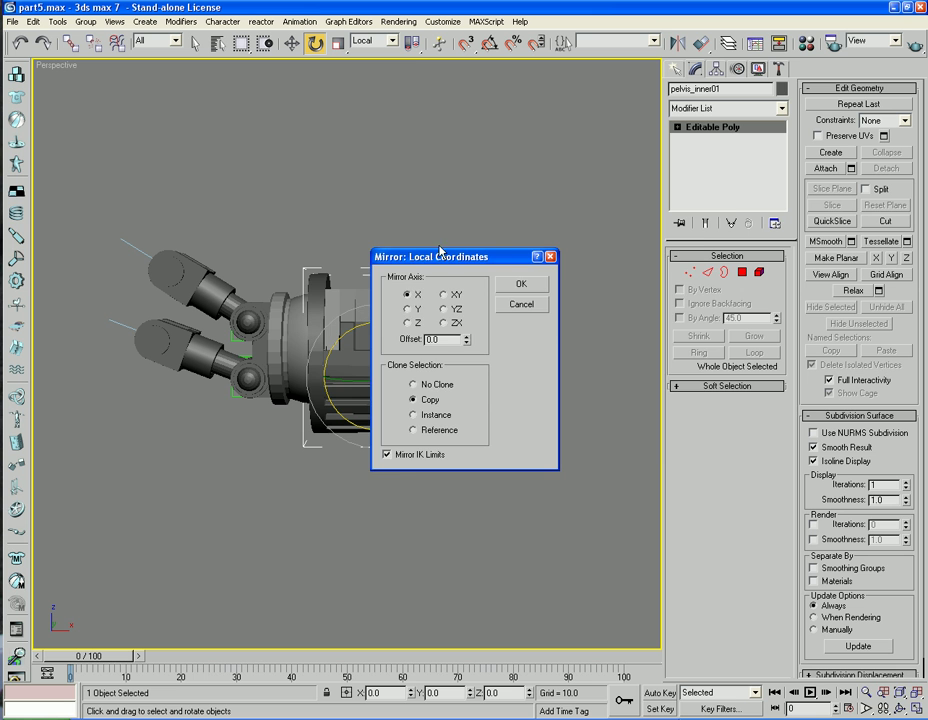
left_click_drag(443, 262, 595, 258)
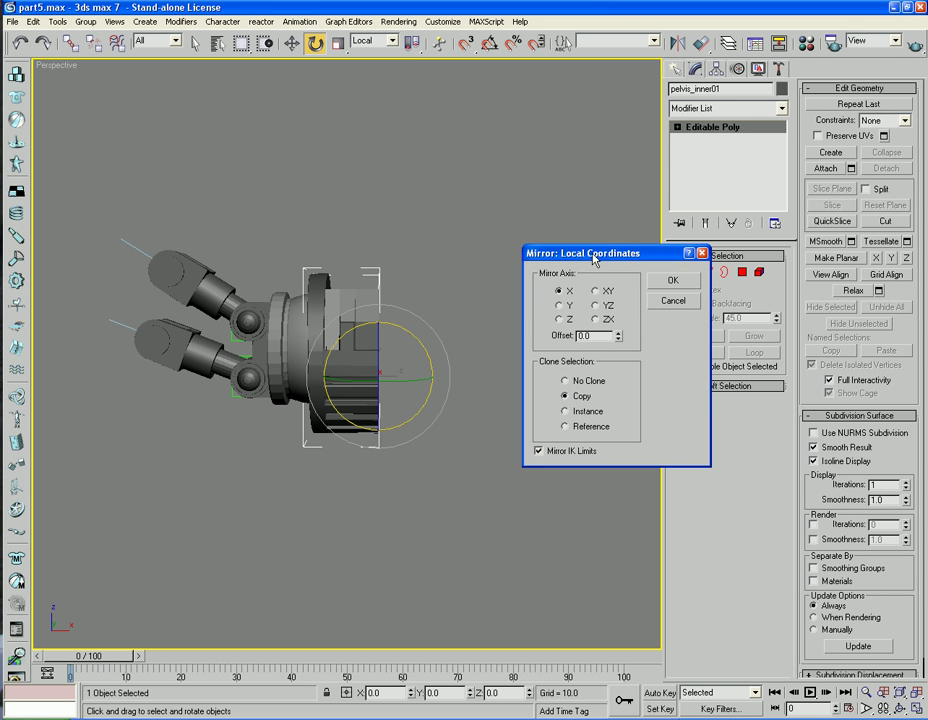
left_click(560, 320)
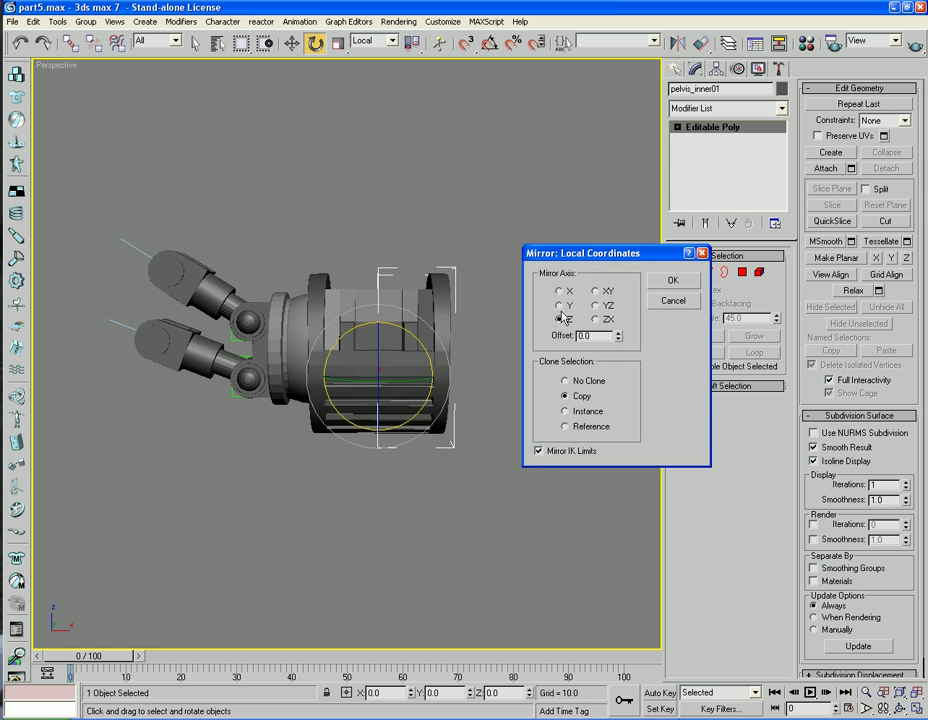
left_click(662, 284)
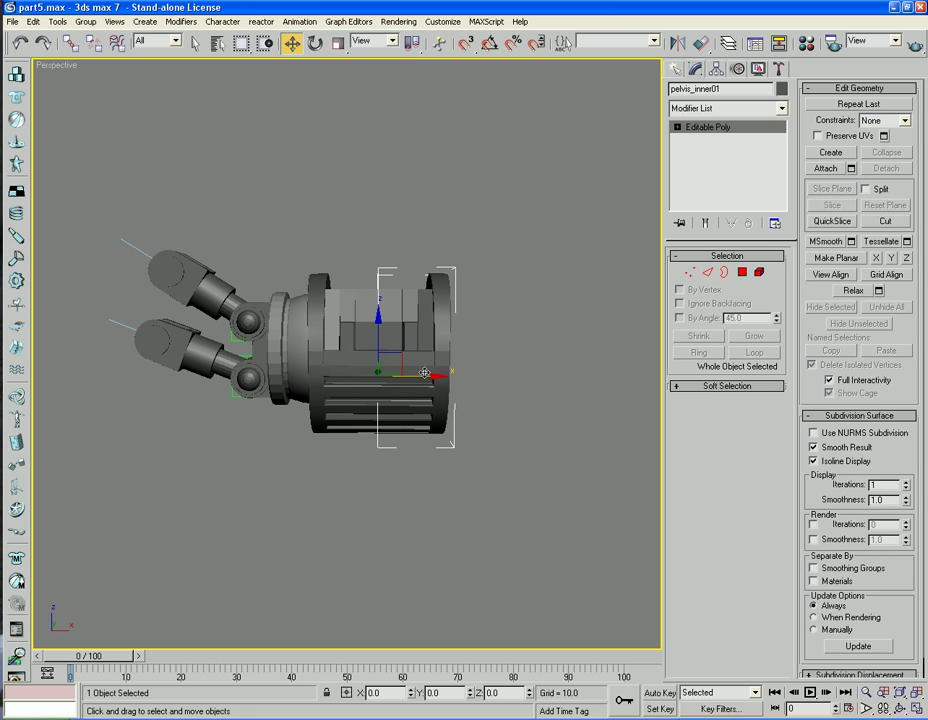
mouse_move(424, 379)
left_mouse_down()
mouse_move(455, 379)
mouse_move(424, 379)
left_mouse_up()
Attach the mirrored half to the original inner pelvis and open the combined mesh for vertex editing
middle_click_drag(453, 343, 471, 368, "alt")
left_click(351, 320)
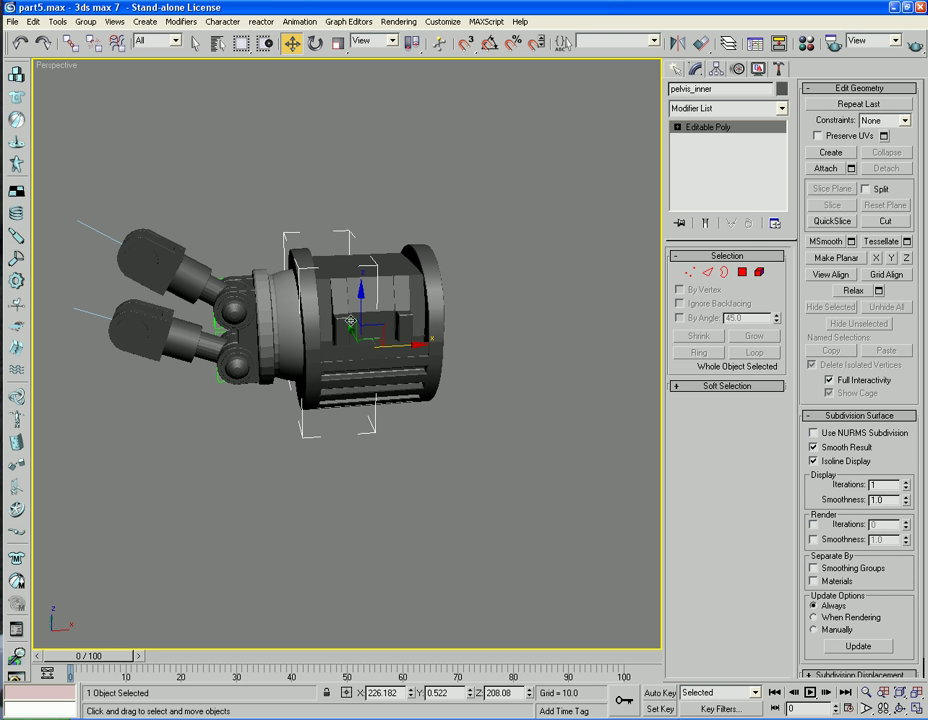
left_click(825, 168)
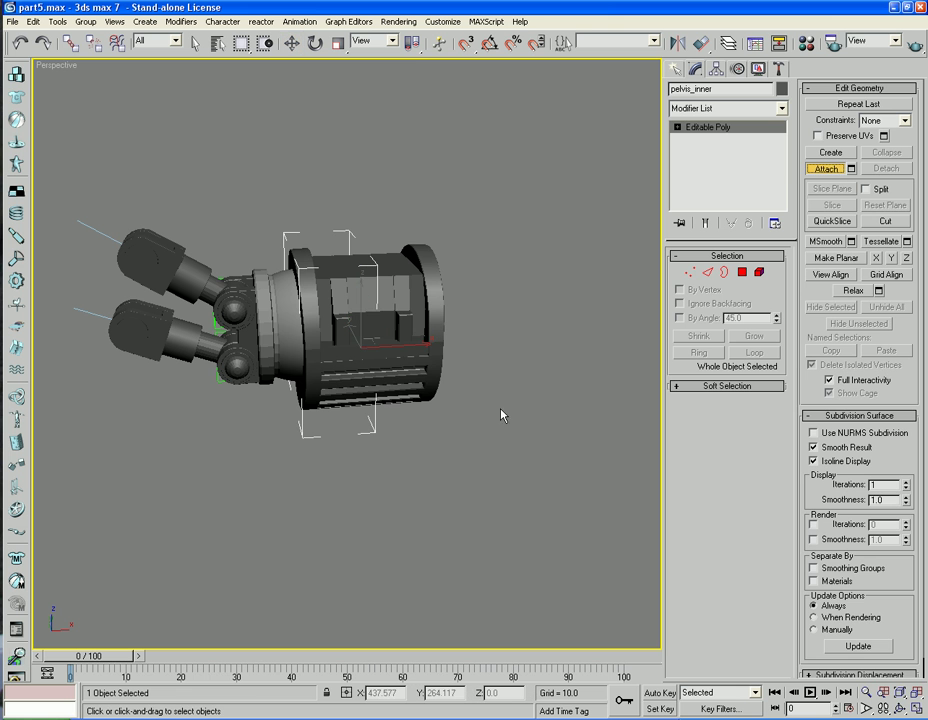
left_click(688, 272)
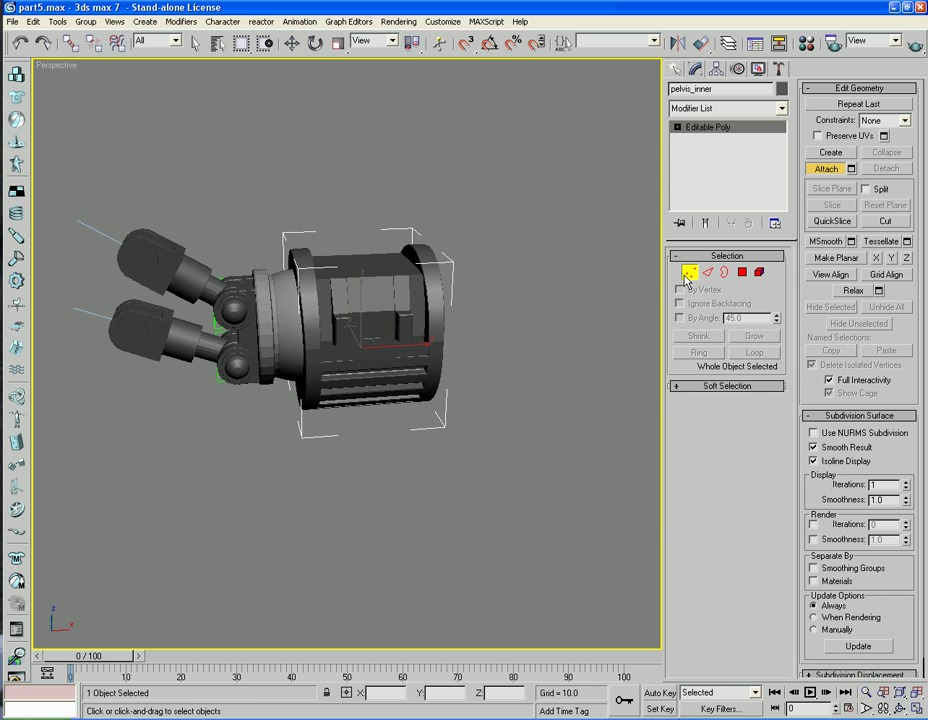
key("ctrl+z")
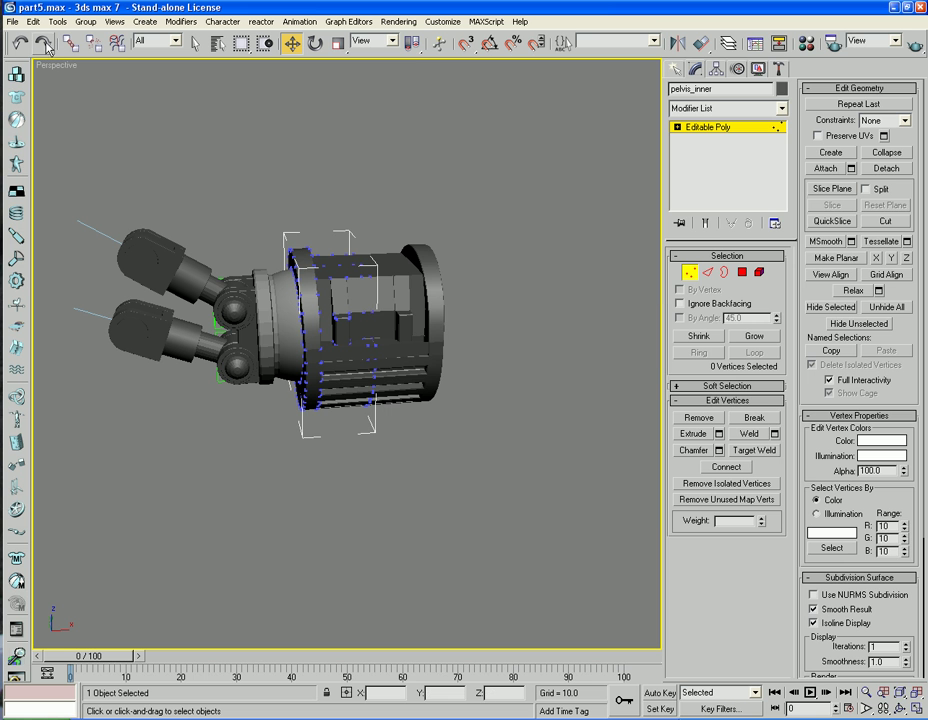
key("ctrl+y")
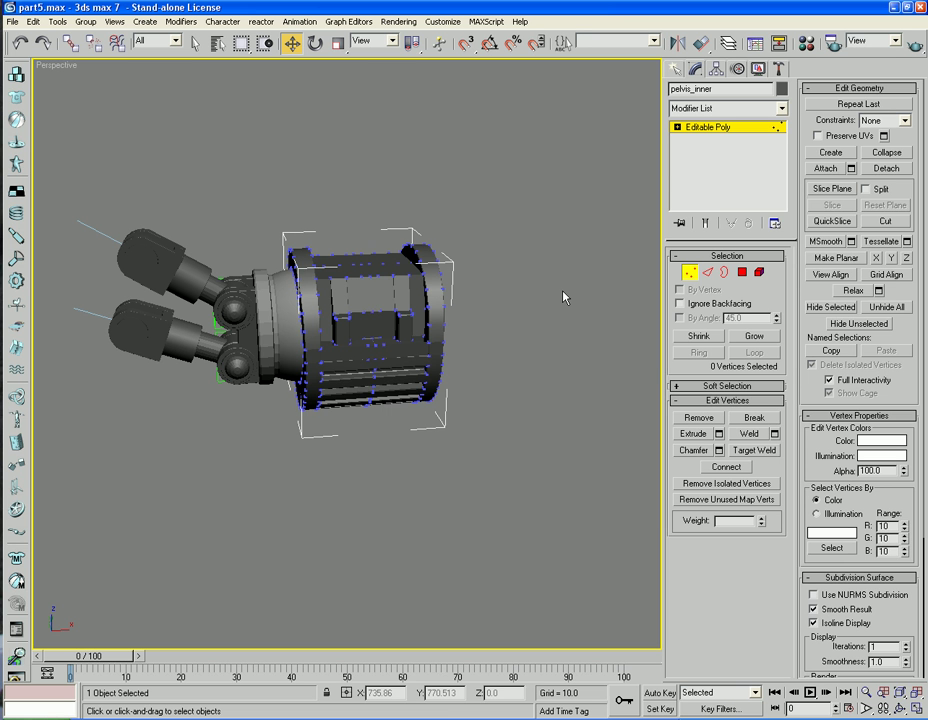
Select all vertices of the combined inner pelvis, weld them, and finish vertex editing
key("ctrl+a")
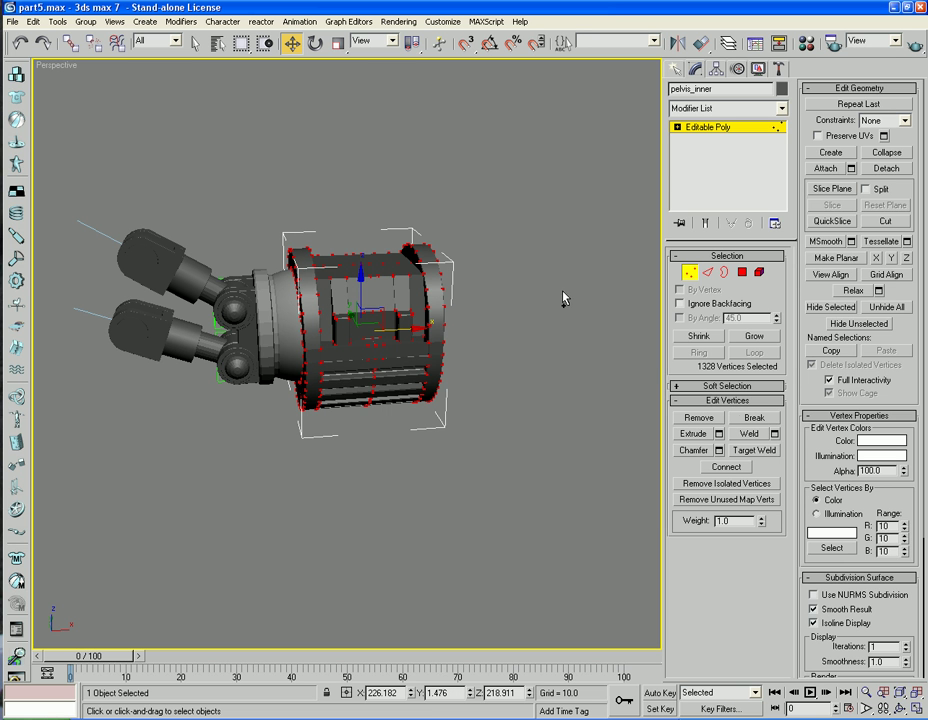
left_click(773, 434)
left_click(458, 547)
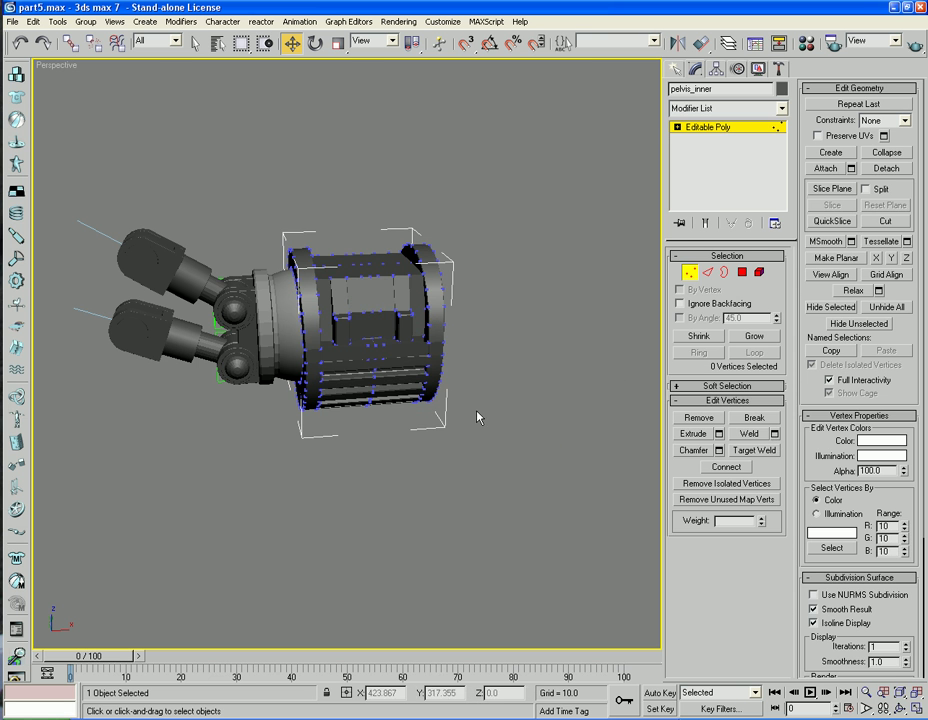
key("1")
Show the model in the front view and select the collared sphere joint between the legs and the pelvis
middle_click_drag(555, 354, 323, 295, "alt")
key("f")
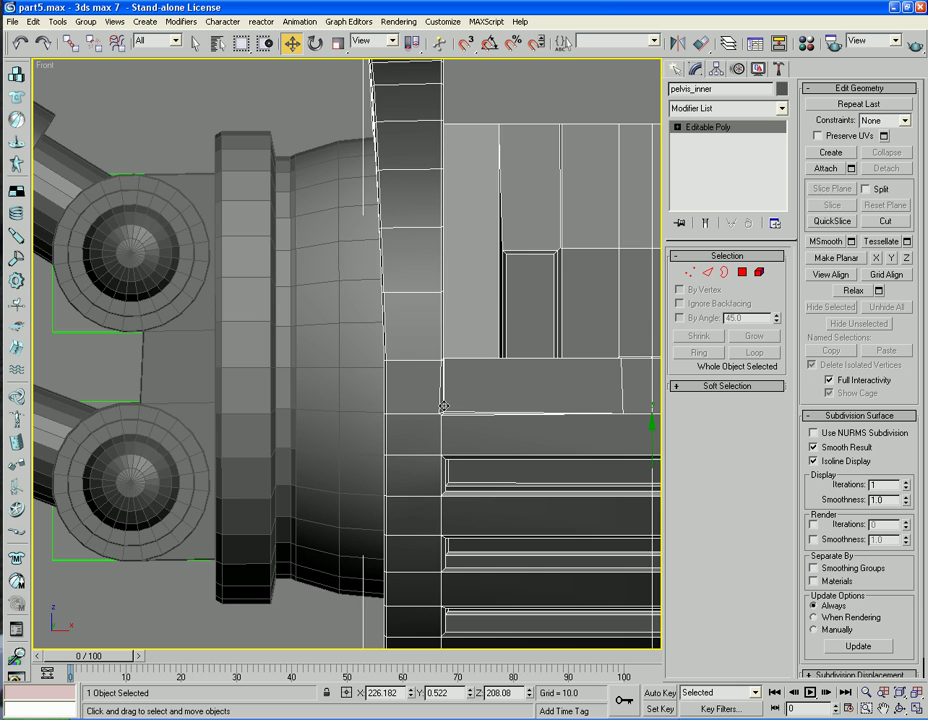
scroll(443, 406, "down", 10)
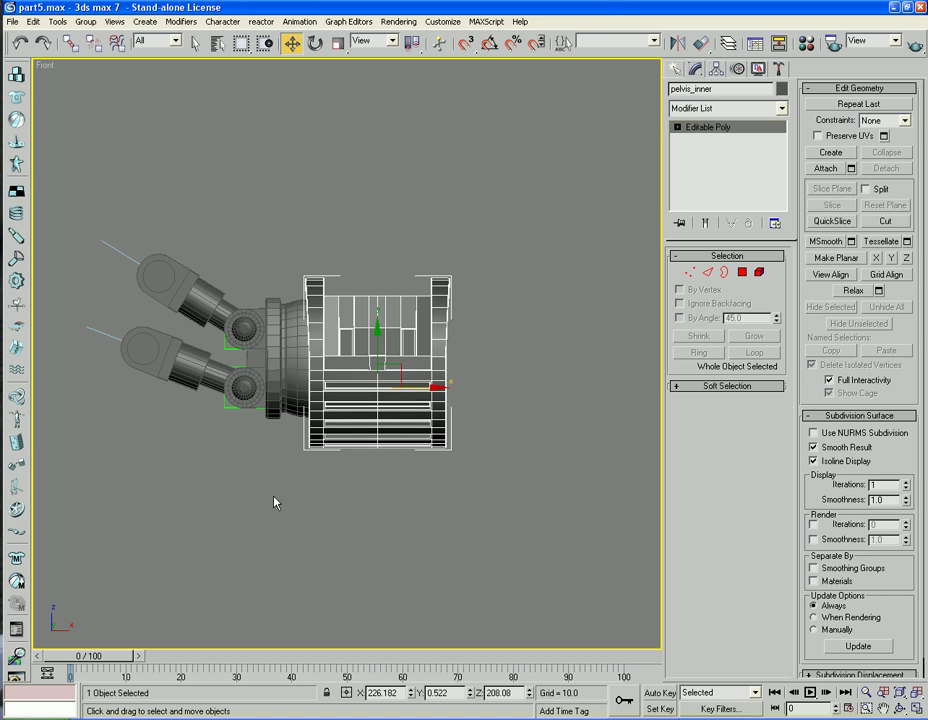
scroll(268, 498, "down", 1)
left_click(259, 493)
left_click(279, 364)
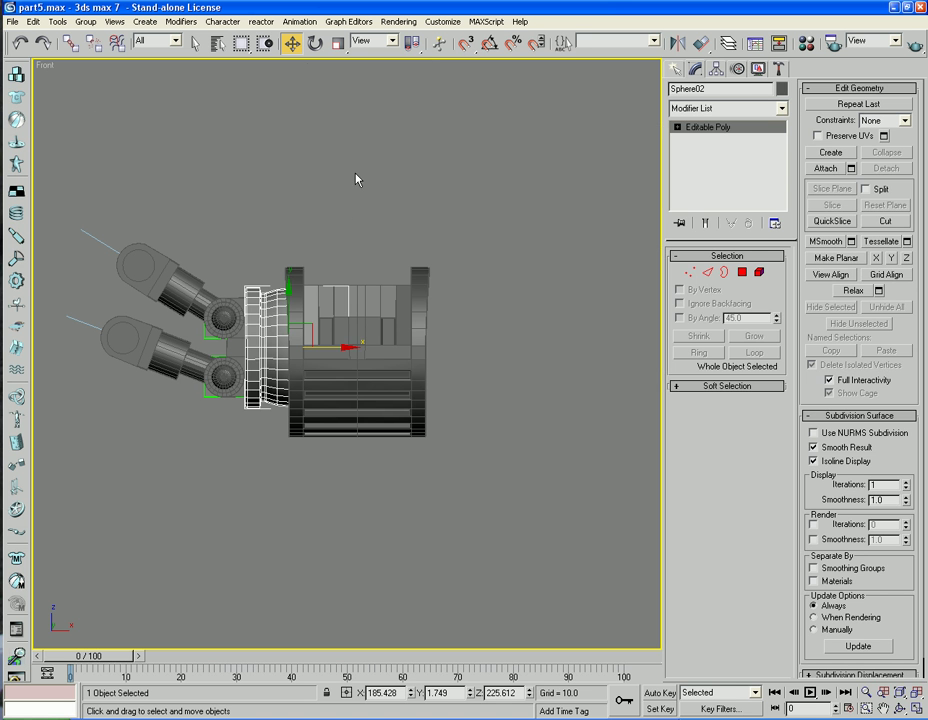
Try to mirror the sphere joint and move it to the opposite end of the pelvis
left_click(677, 43)
left_click(517, 285)
left_click_drag(287, 368, 546, 376)
right_click(546, 376)
Mirror the sphere joint along X as a copy and move the copy about 81.7 units along X to the pelvis's open end
key("F3")
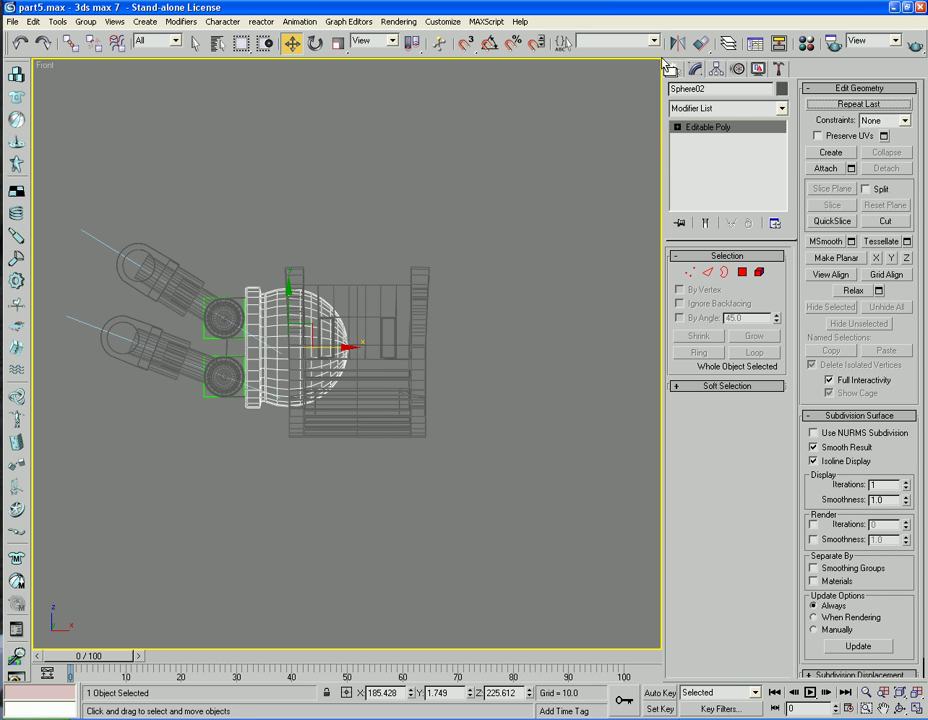
left_click(677, 43)
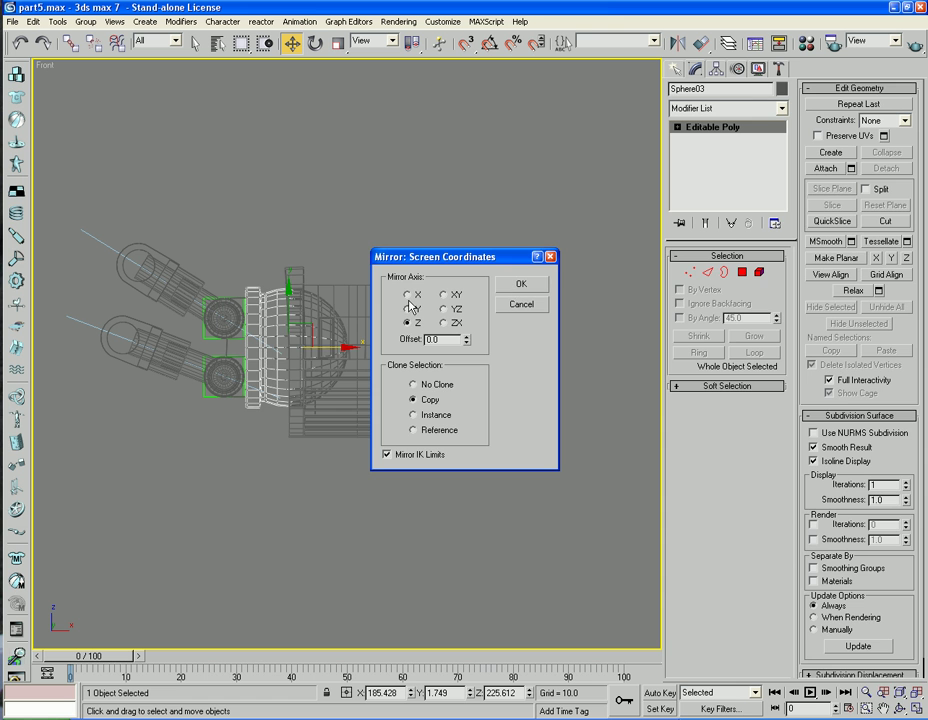
left_click(408, 296)
left_click(538, 285)
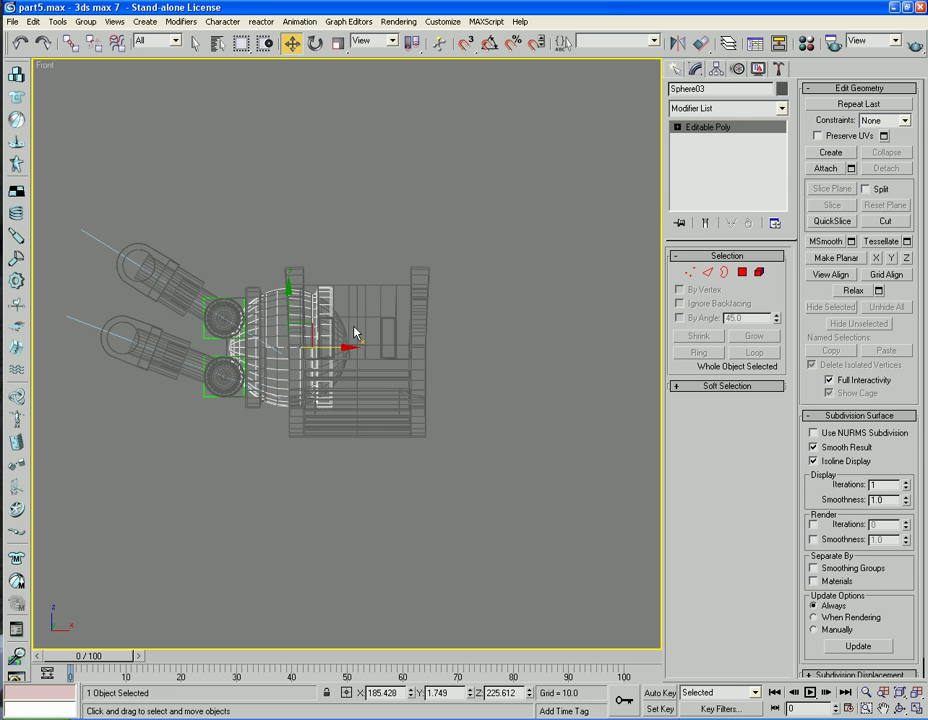
mouse_move(342, 345)
left_mouse_down()
mouse_move(497, 352)
mouse_move(479, 348)
left_mouse_up()
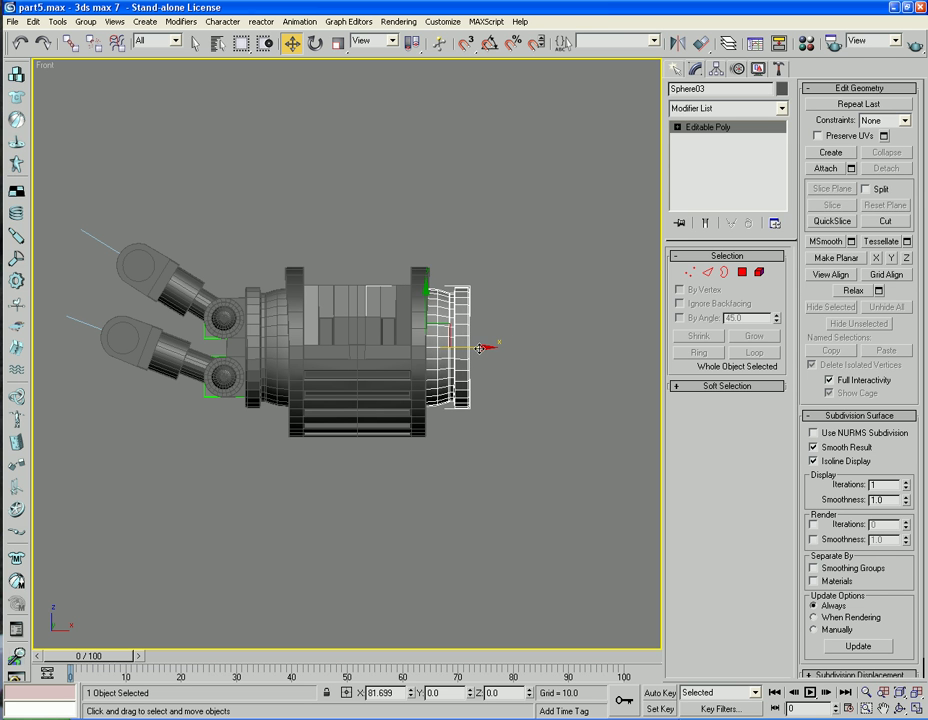
left_click(567, 327)
Unhide all robot parts and show the assembly in perspective without edged faces
scroll(559, 377, "down", 5)
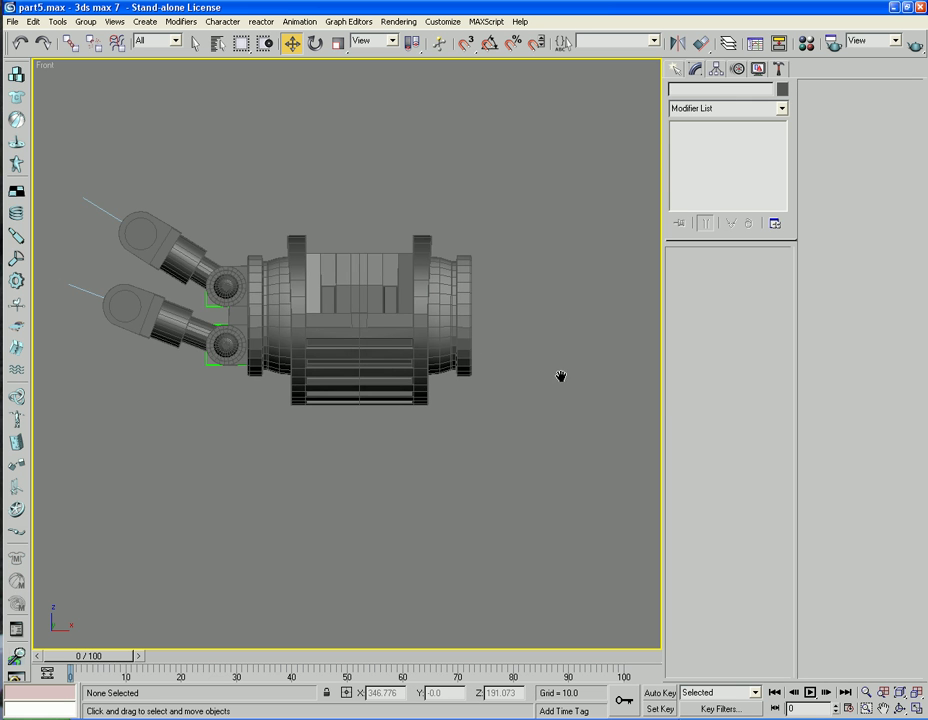
middle_click_drag(563, 382, 545, 399)
right_click(522, 366)
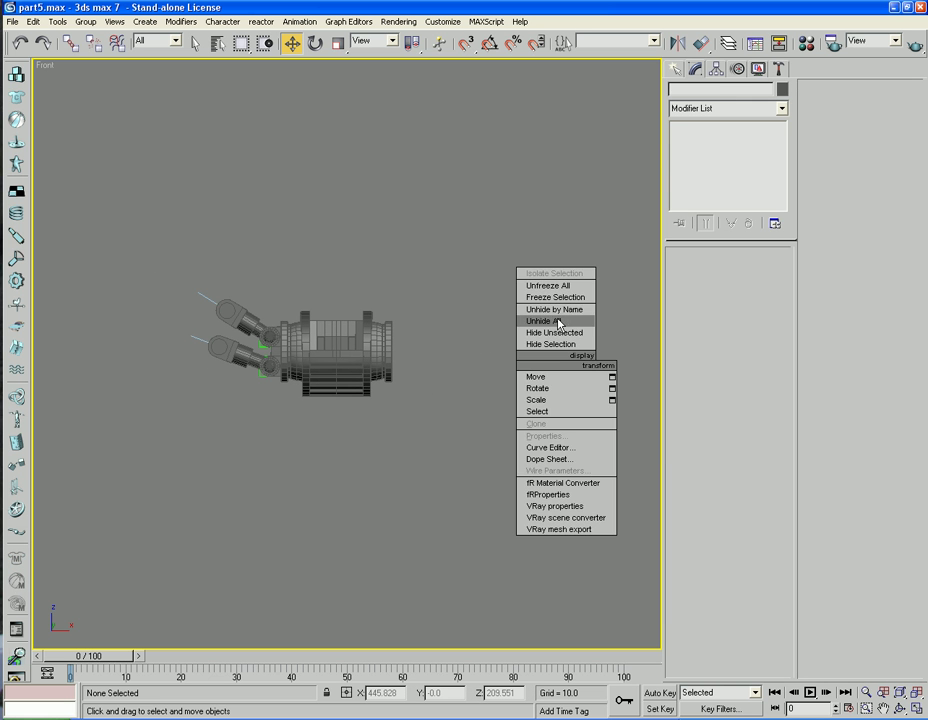
left_click(558, 324)
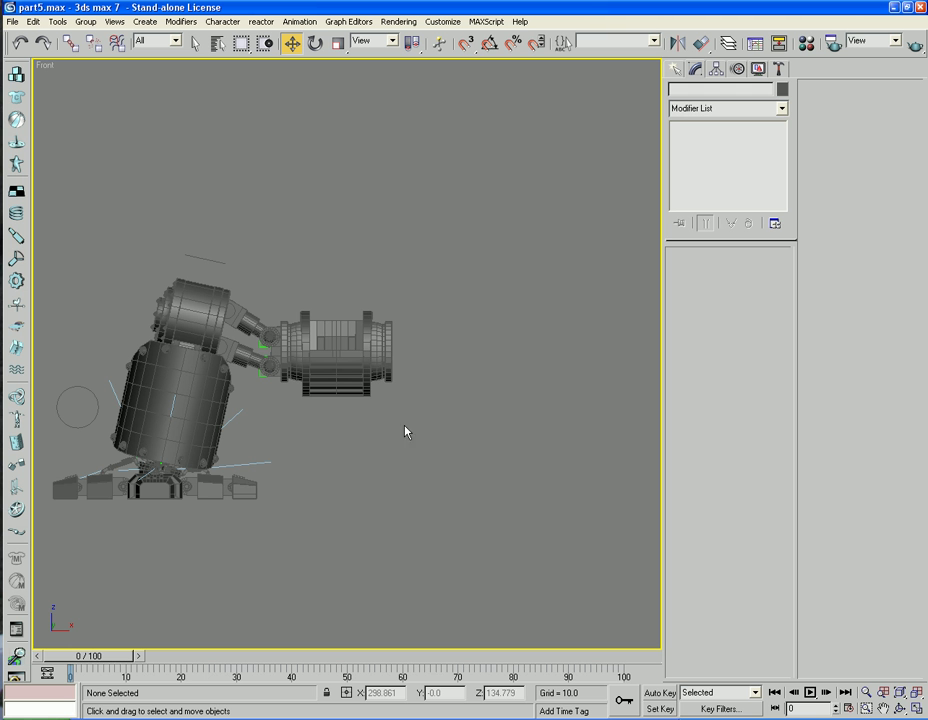
key("F4")
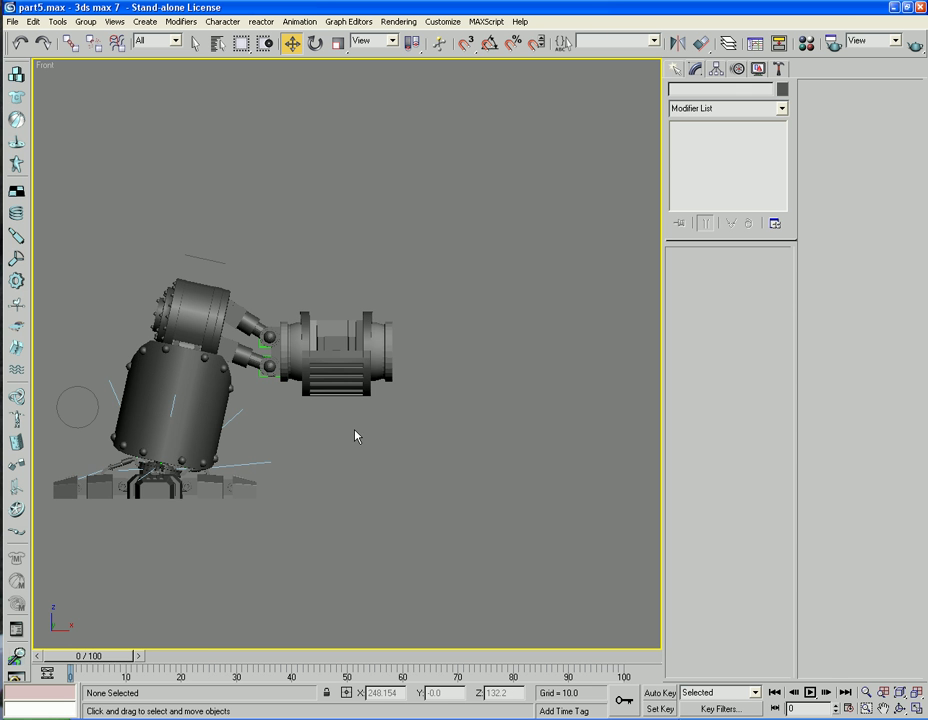
key("p")
middle_click_drag(302, 471, 433, 434, "alt")
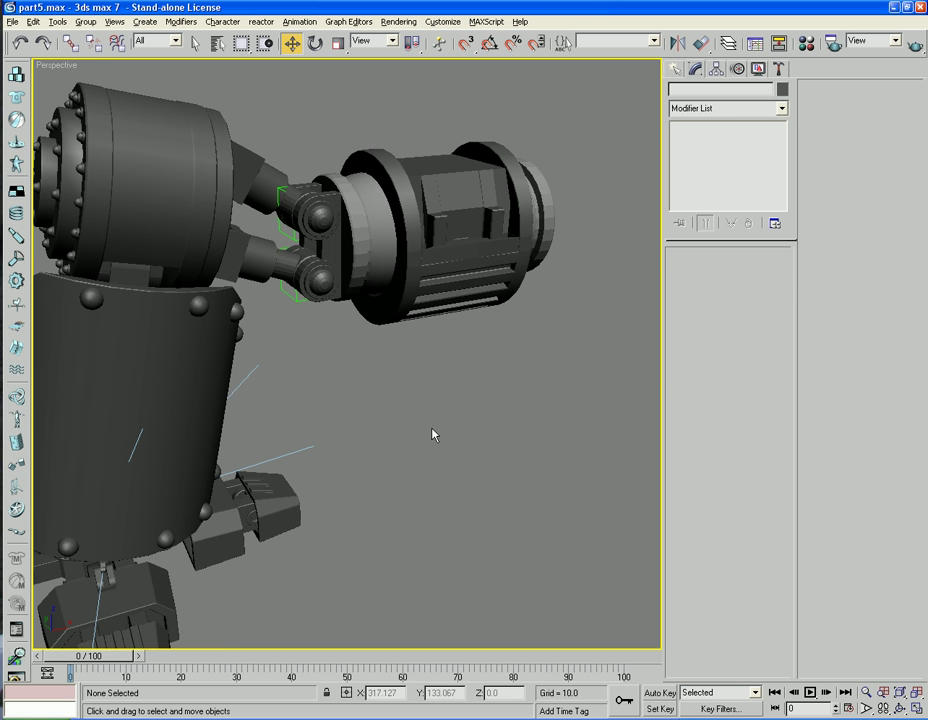
Assign the 01 - Default material to the inner pelvis
left_click(376, 241)
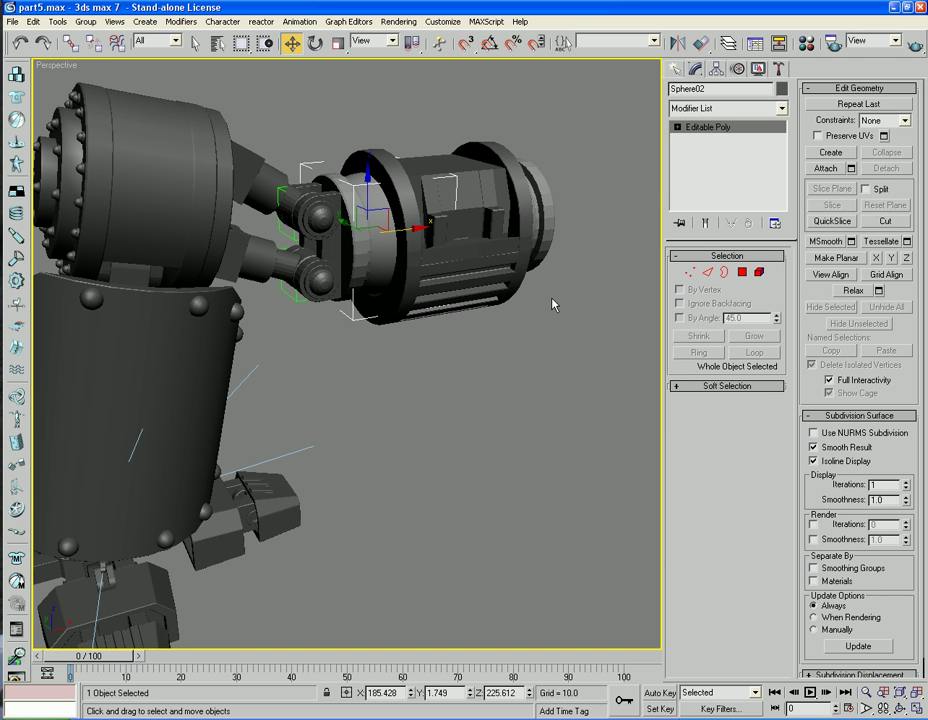
left_click(470, 245)
key("m")
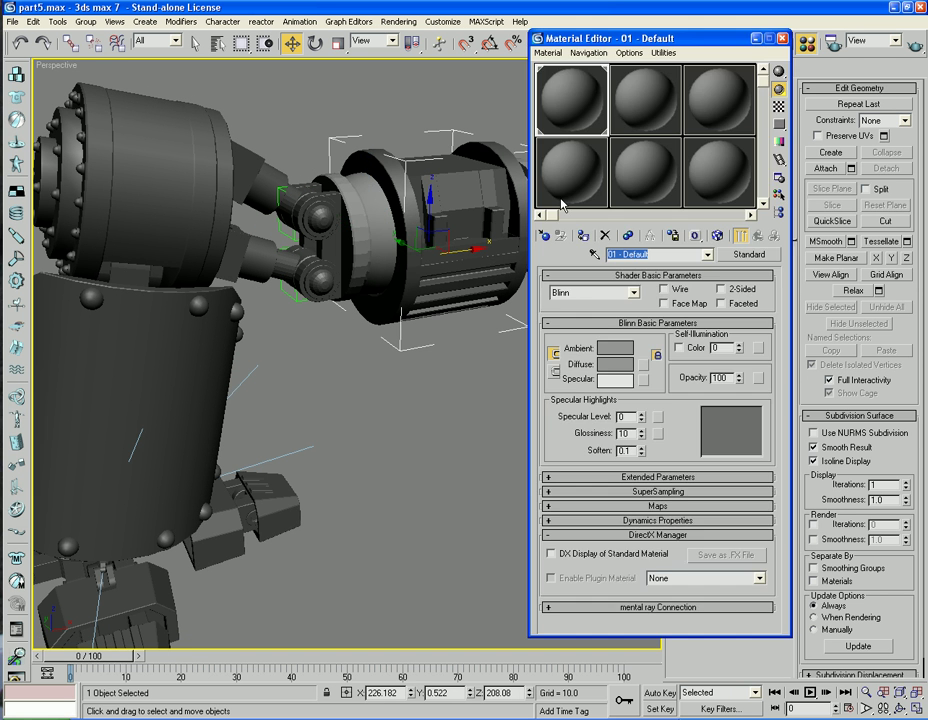
left_click(586, 236)
left_click(783, 40)
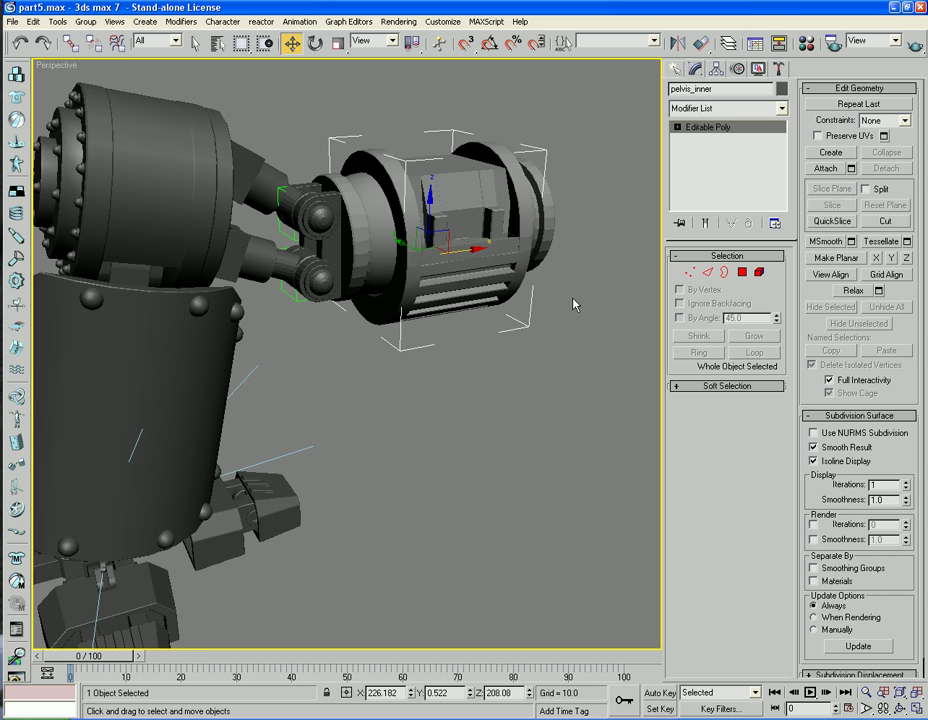
Examine the pelvis and leg assembly from the side and look through the object hierarchy in the selection list
middle_click_drag(555, 350, 503, 375, "alt")
scroll(500, 358, "down", 3)
scroll(495, 373, "up", 5)
scroll(489, 371, "down", 4)
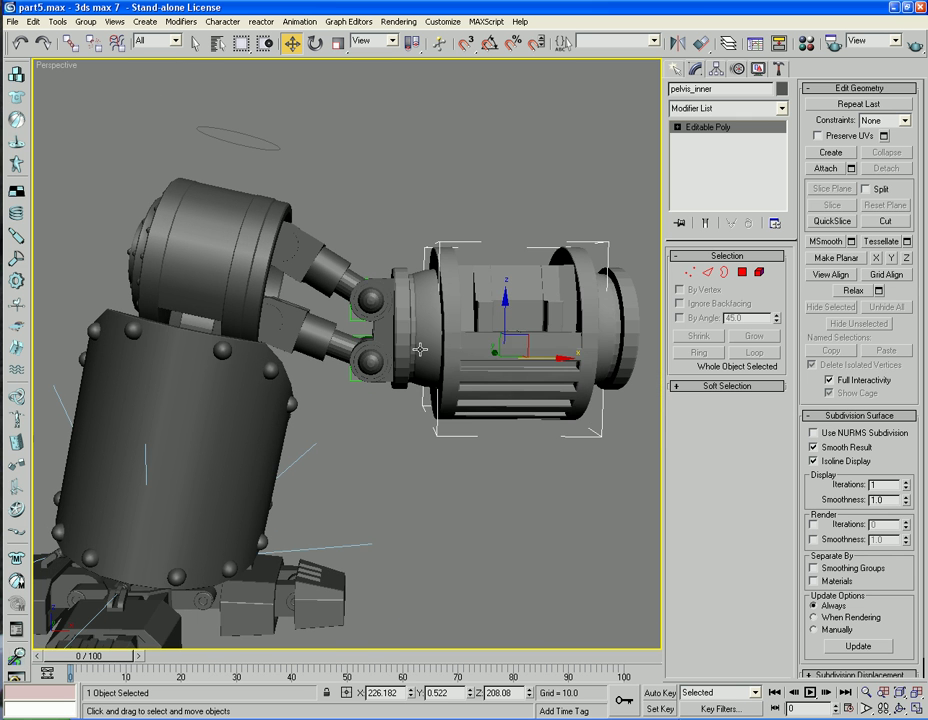
scroll(424, 338, "down", 3)
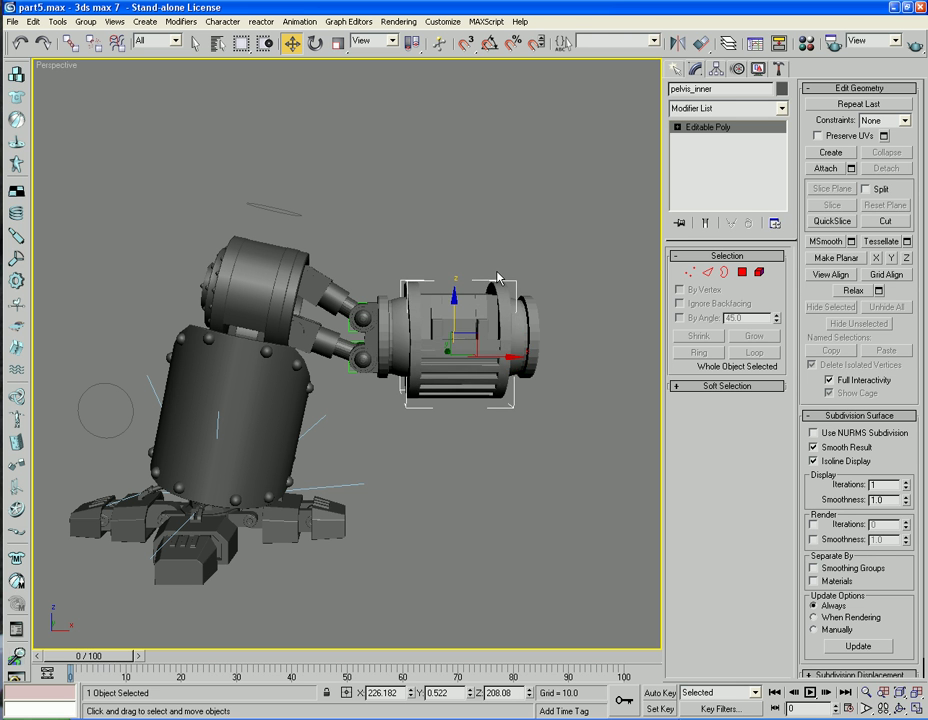
key("h")
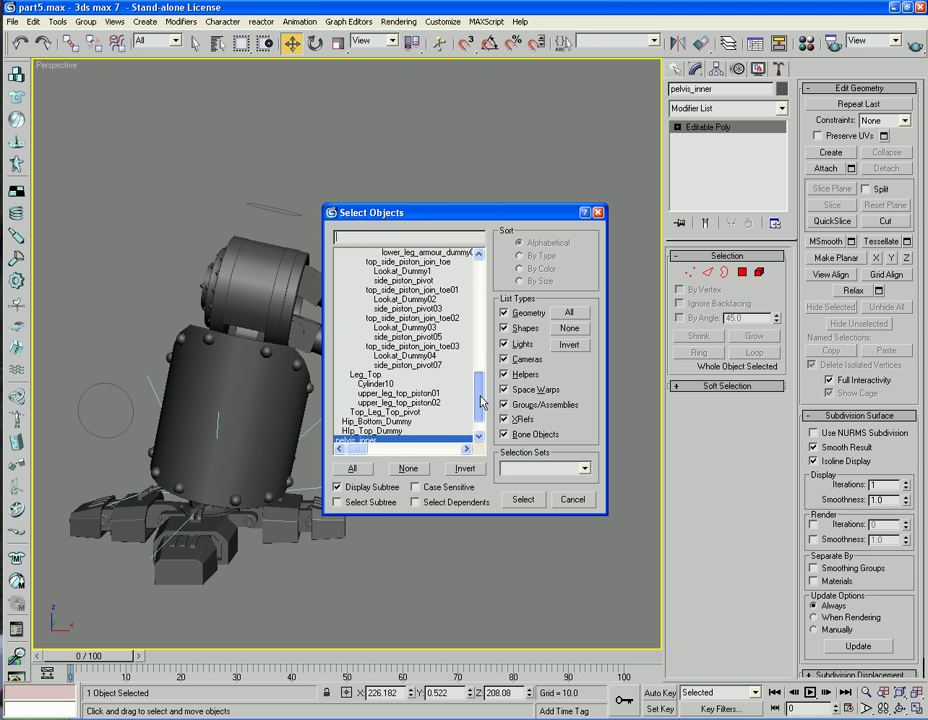
scroll(481, 428, "down", 1)
scroll(481, 428, "up", 15)
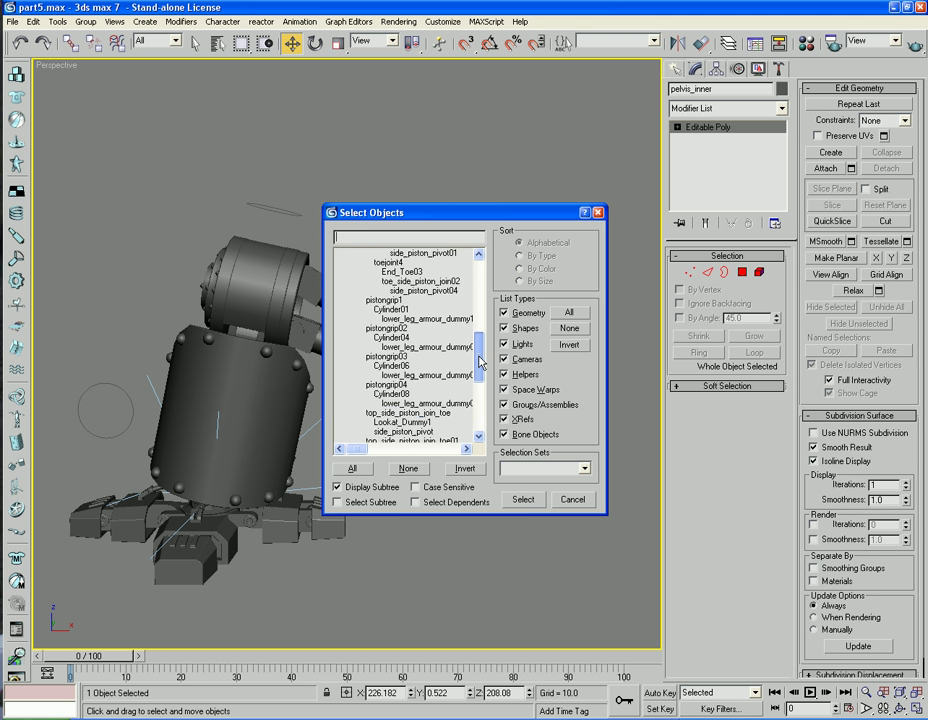
left_click(572, 500)
Collapse the XForm modifier on the upper hip dummy into its base object and clear the selection
scroll(391, 410, "up", 3)
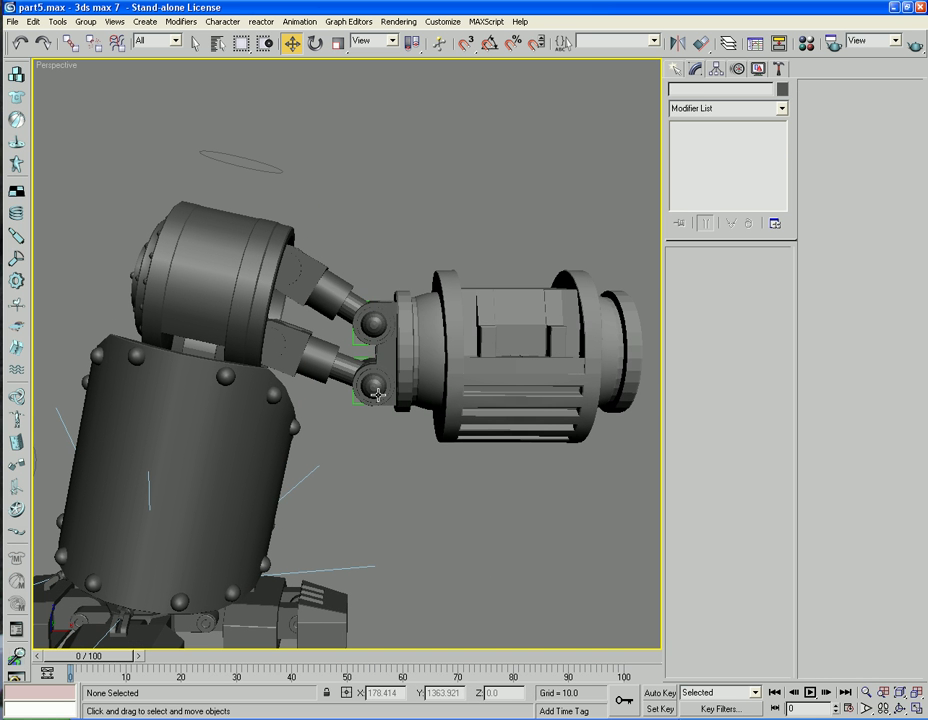
left_click(356, 307)
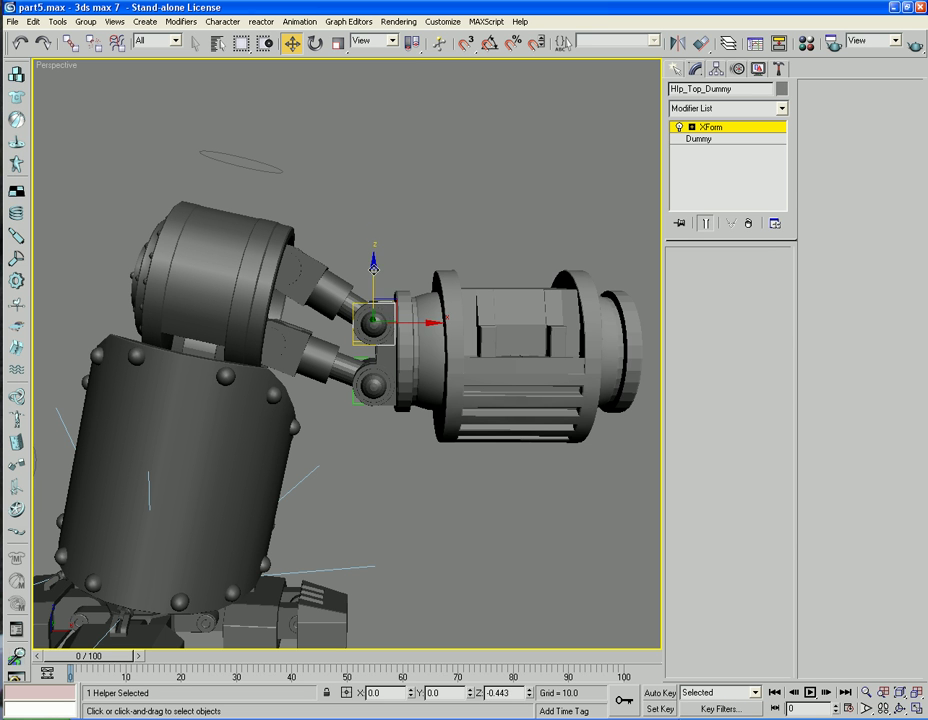
left_click(696, 142)
left_click(700, 128)
right_click(700, 128)
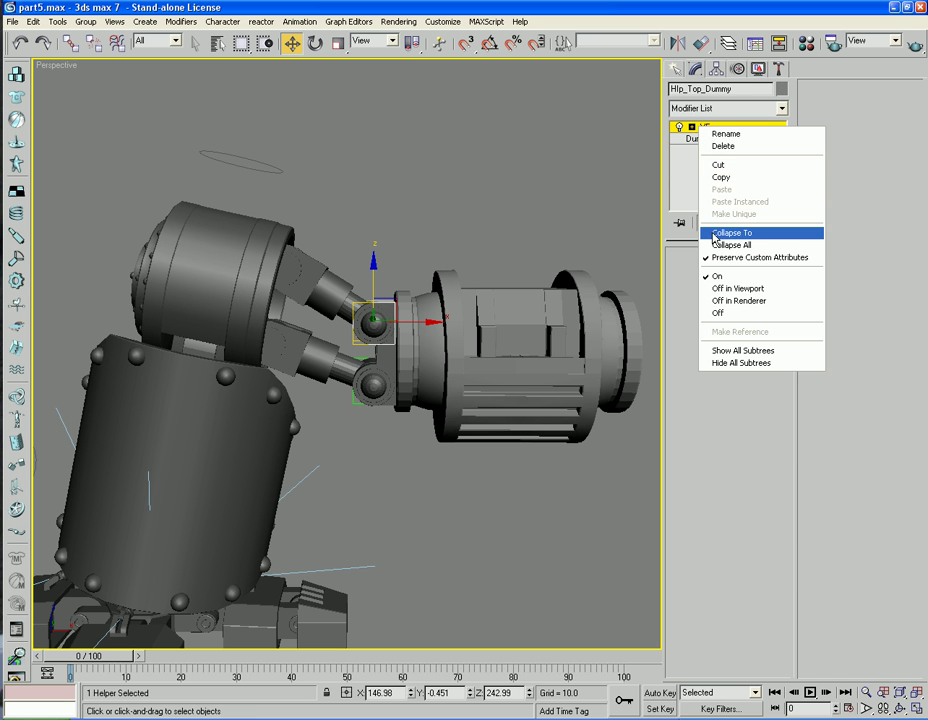
left_click(722, 244)
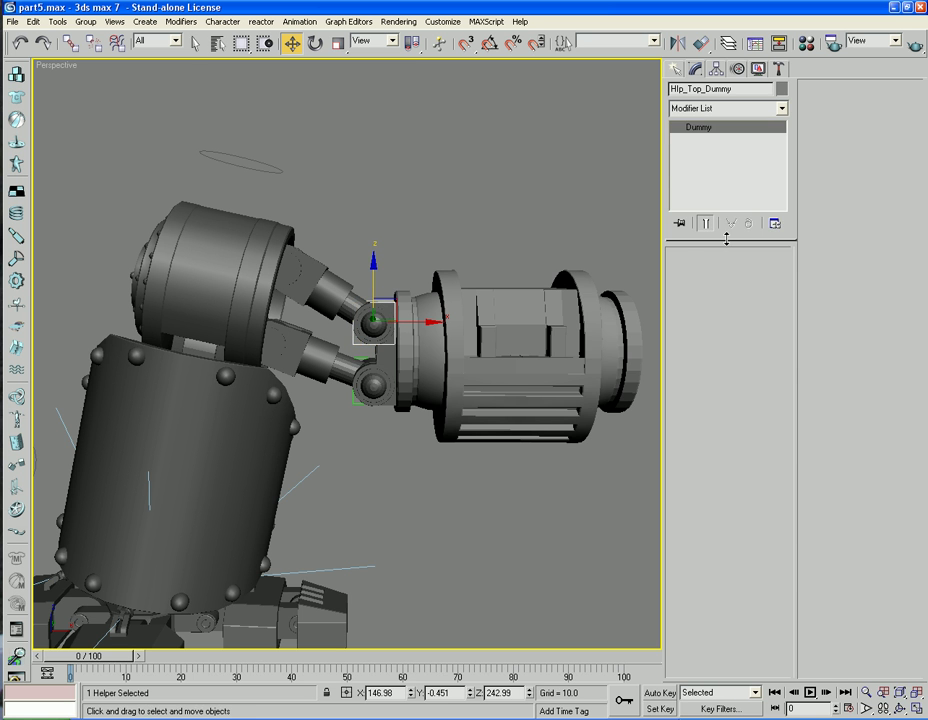
left_click(520, 236)
left_click(523, 328)
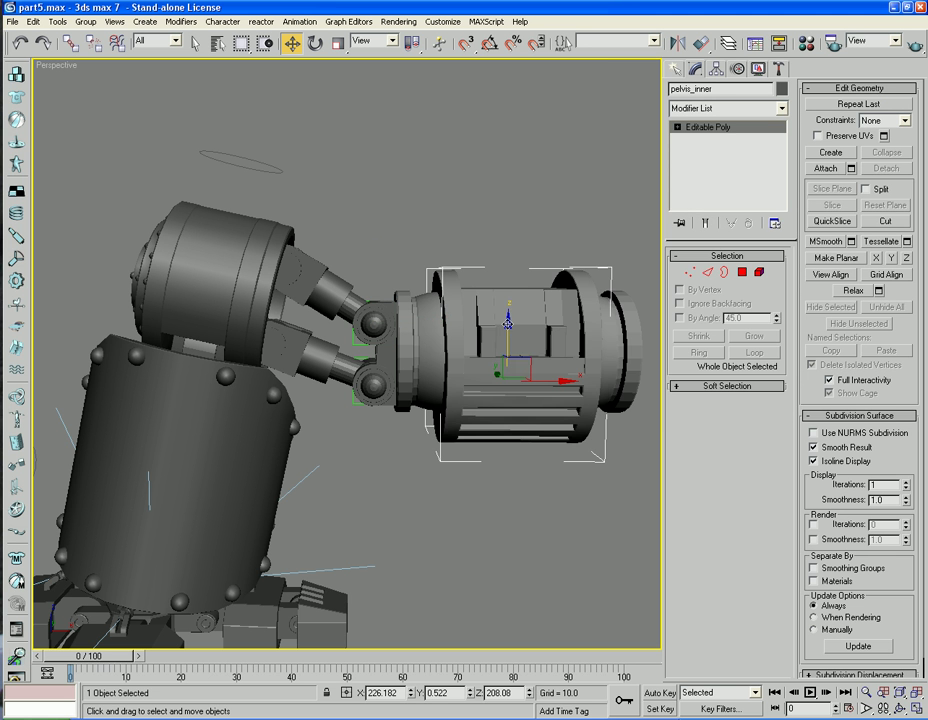
left_click(364, 245)
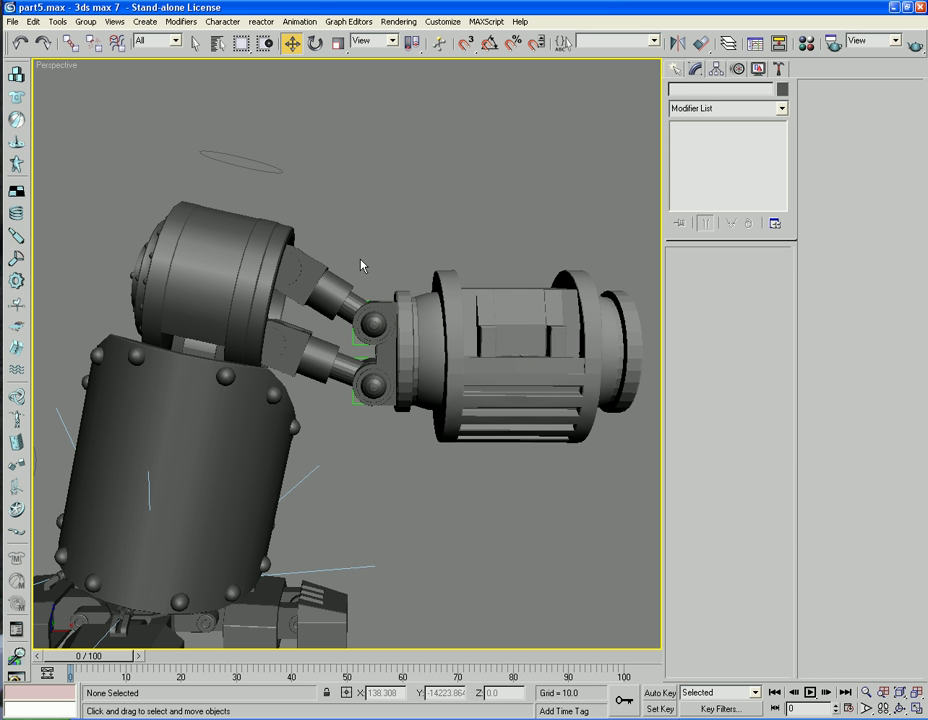
Link the upper and lower hip dummies, the adjoining hip parts and the circular control beside the leg to the sphere joint
left_click(356, 349)
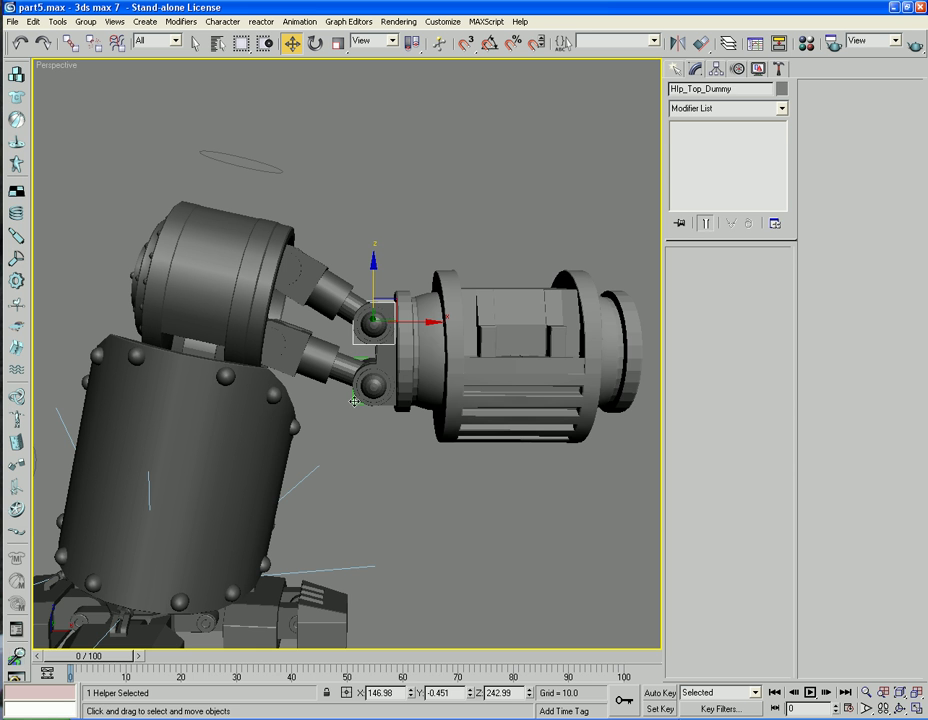
left_click(354, 401, "ctrl")
left_click(345, 311, "ctrl")
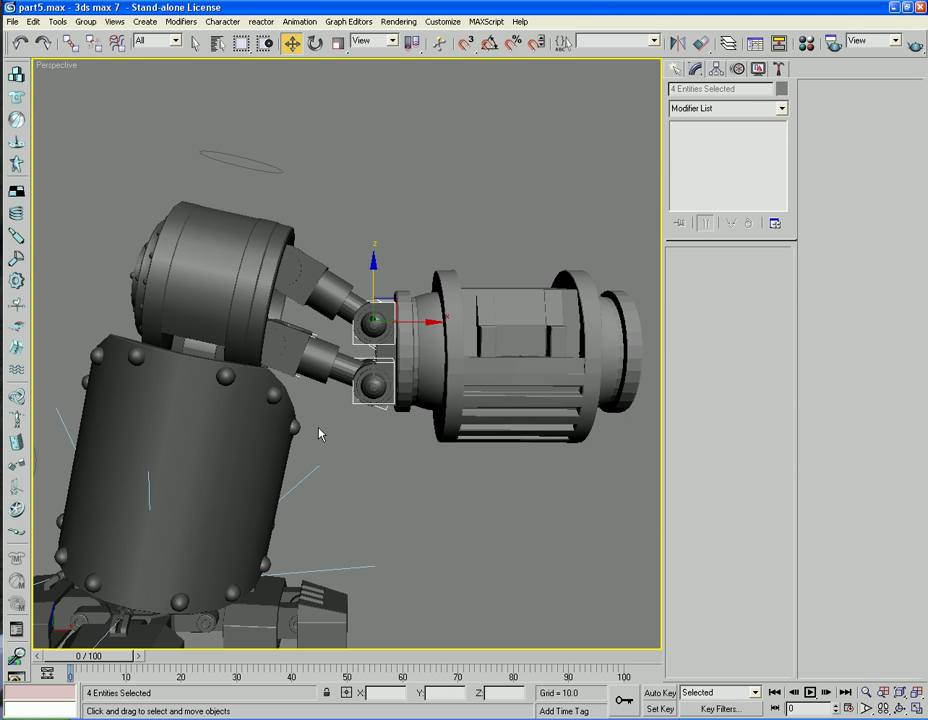
middle_click_drag(320, 434, 167, 372, "alt")
left_click(168, 378, "ctrl")
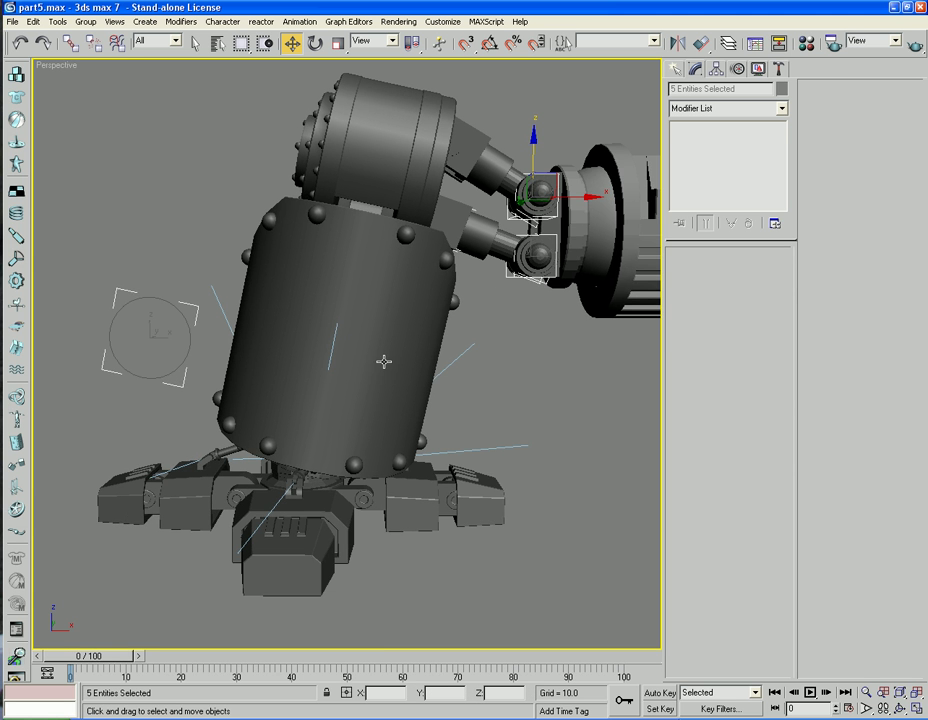
middle_click_drag(383, 360, 290, 406, "alt")
scroll(331, 343, "down", 3)
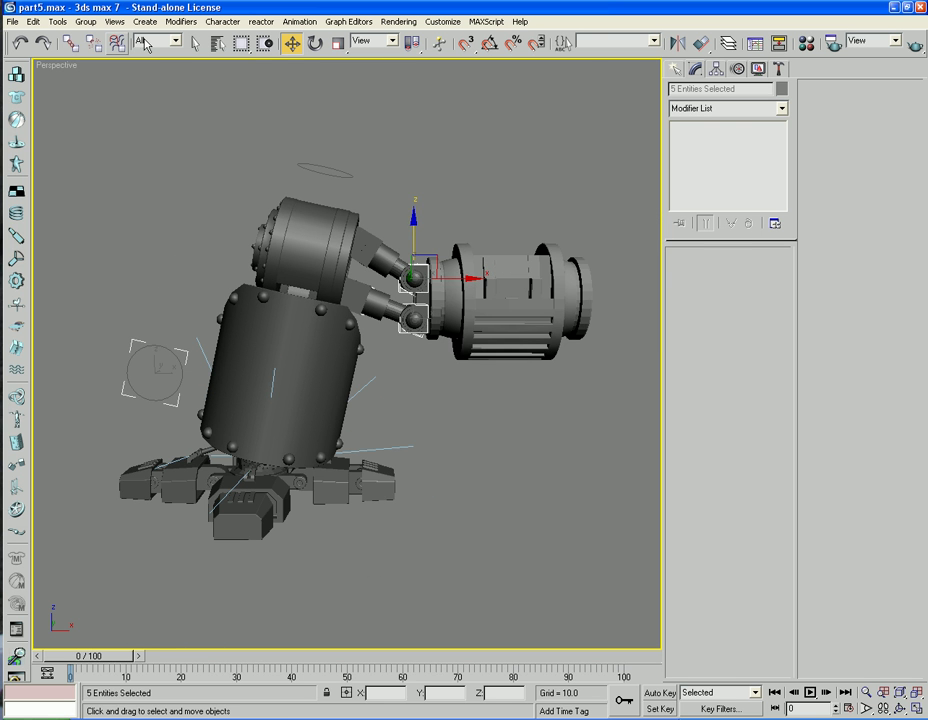
left_click(70, 43)
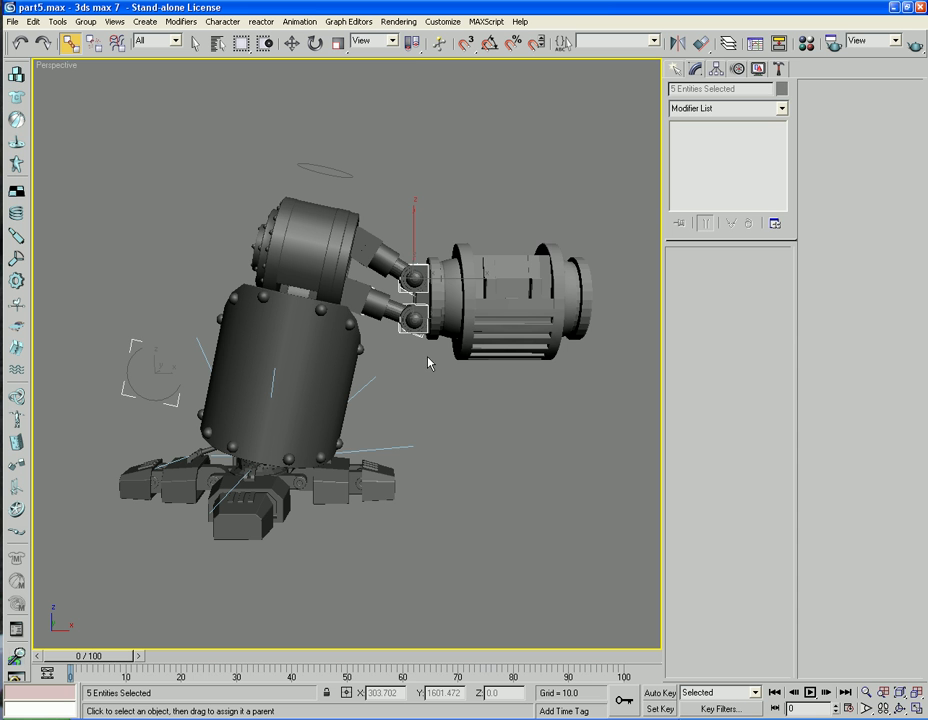
left_click_drag(396, 318, 441, 288)
Try moving the sphere joint vertically to test its links, and cancel the move
left_click(415, 194)
left_click(436, 259)
key("w")
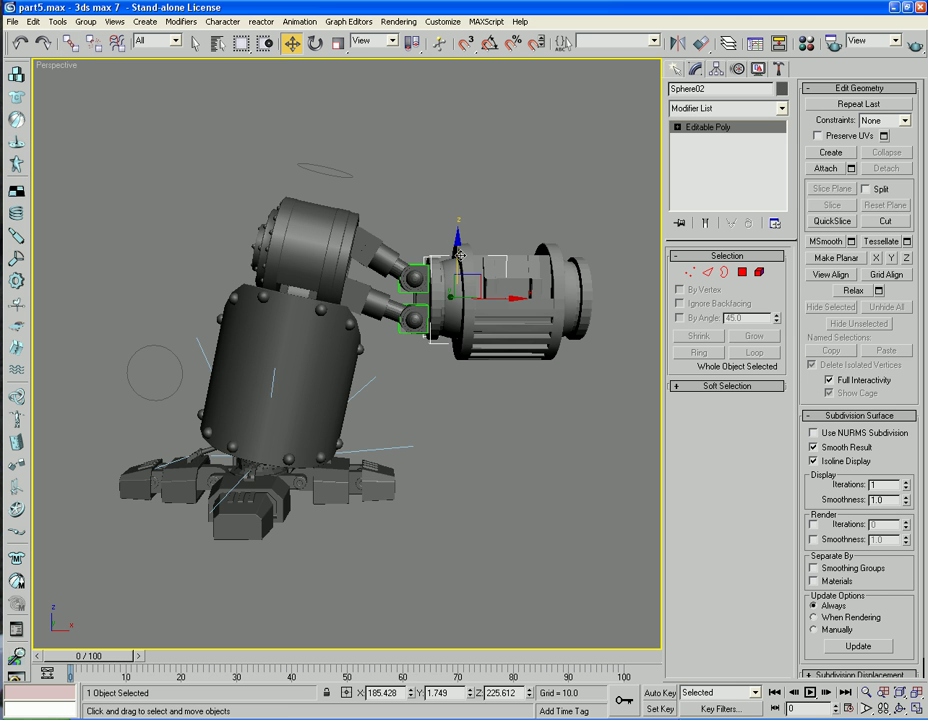
mouse_move(458, 254)
left_mouse_down()
mouse_move(443, 238)
mouse_move(443, 200)
mouse_move(441, 240)
mouse_move(456, 251)
left_mouse_up()
right_click(456, 251)
scroll(445, 315, "up", 5)
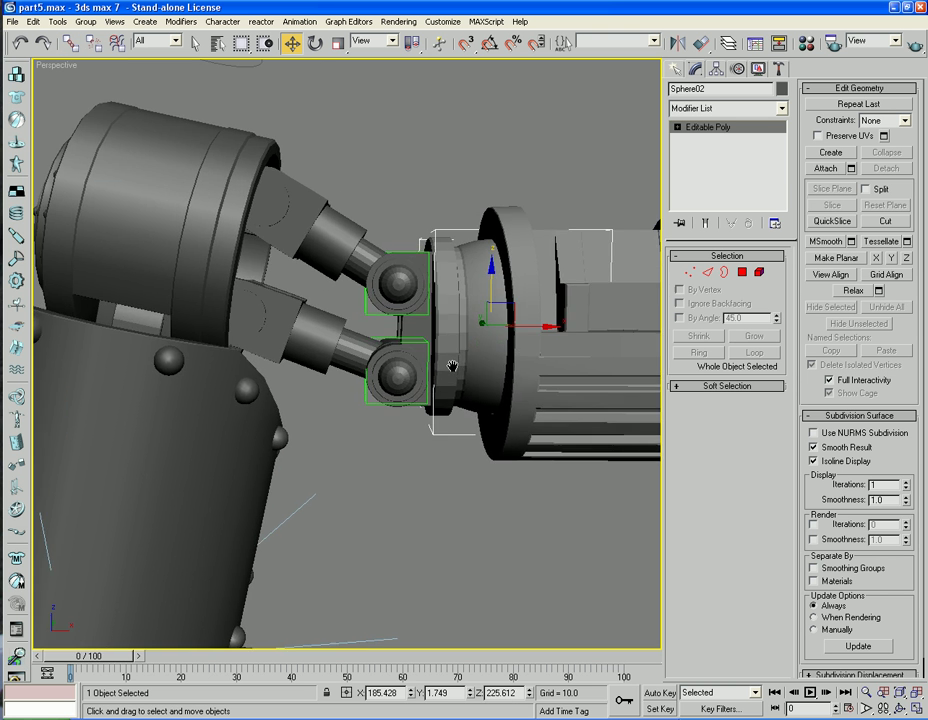
Link the pelvis bracket holding the hip pistons to the adjacent sphere joint as its parent
left_click(447, 224)
left_click(416, 325)
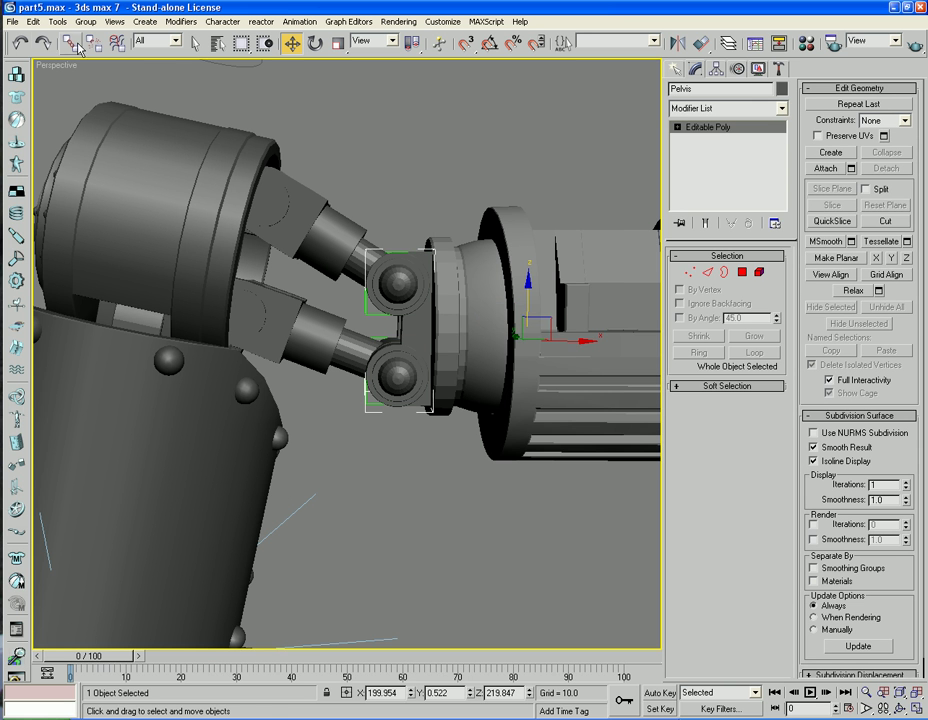
left_click(70, 43)
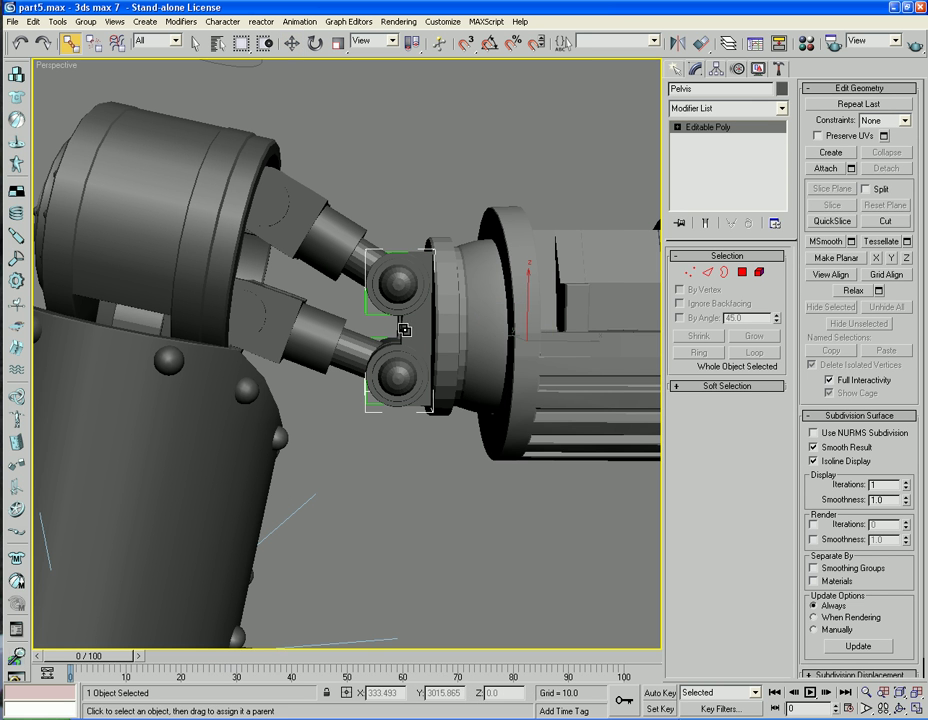
left_click_drag(406, 327, 423, 155)
Test the linked leg by rotating the sphere joint about its local axes, inspect the assembly from above, and clear the selection
middle_click_drag(423, 155, 437, 261, "alt")
left_click(430, 300)
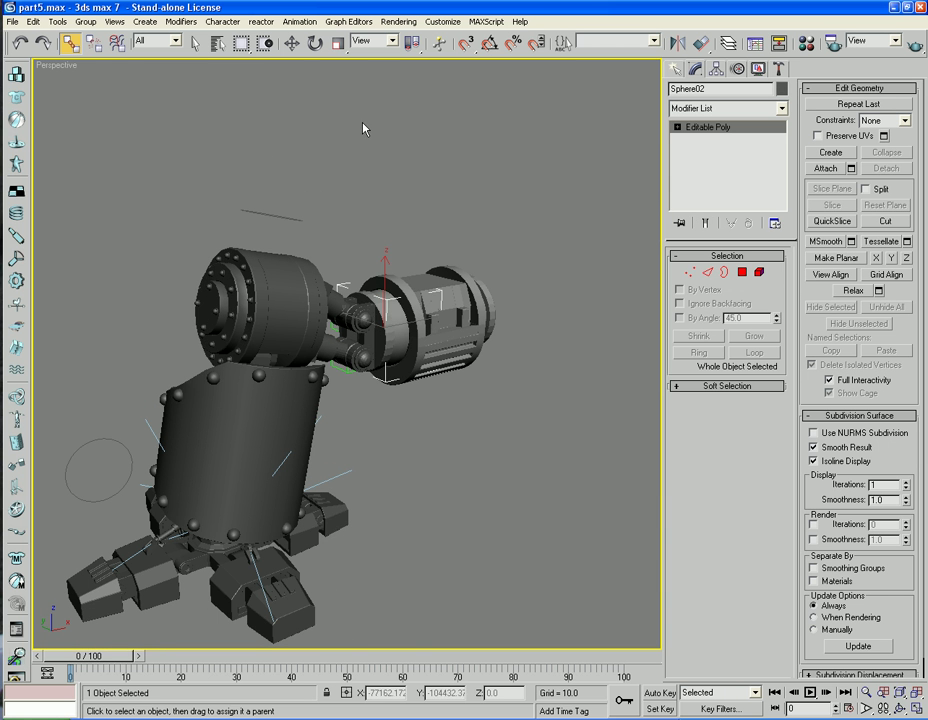
left_click(315, 43)
left_click_drag(378, 356, 358, 253)
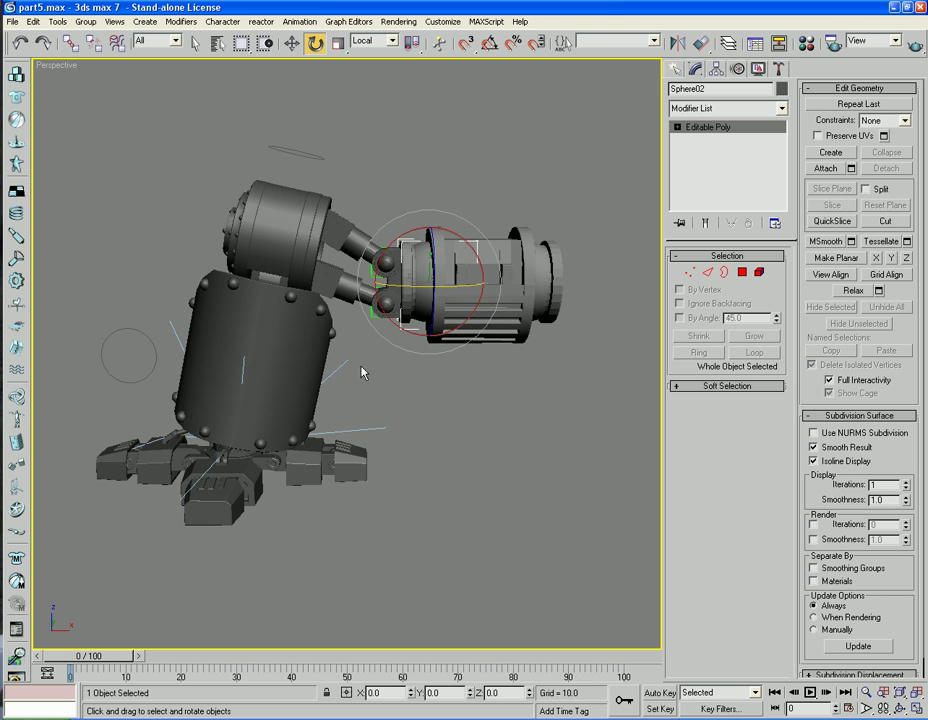
left_click_drag(362, 372, 329, 283)
left_click_drag(543, 402, 480, 432)
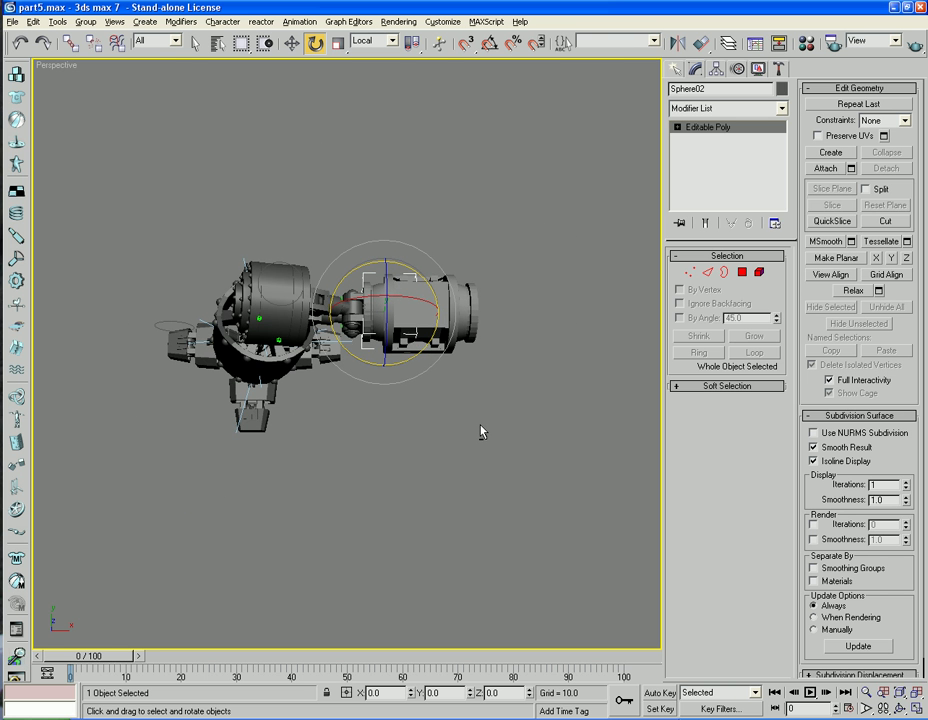
left_click(503, 427)
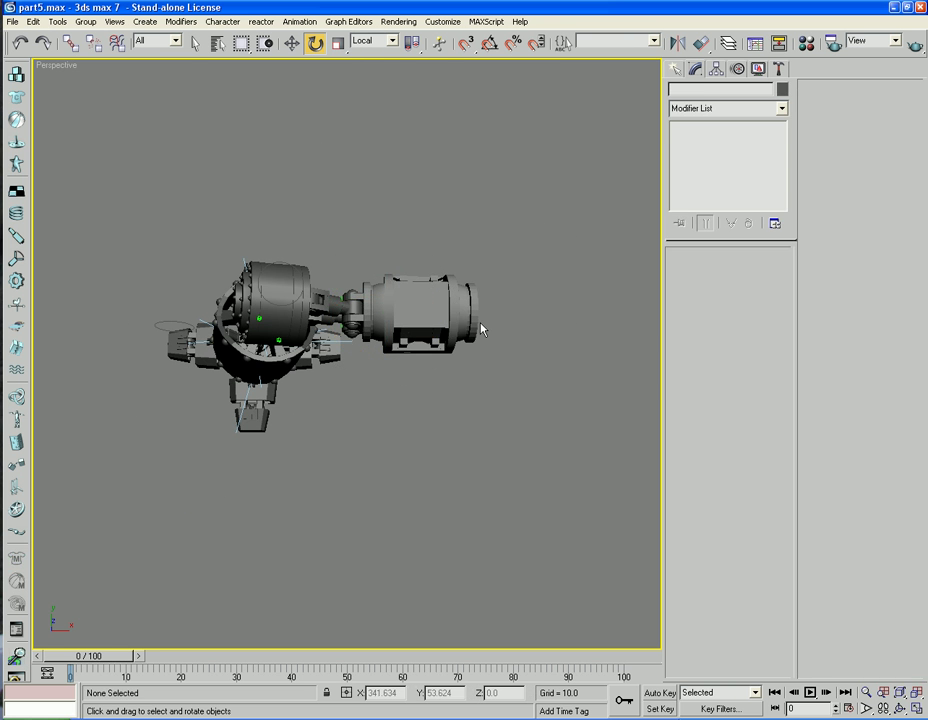